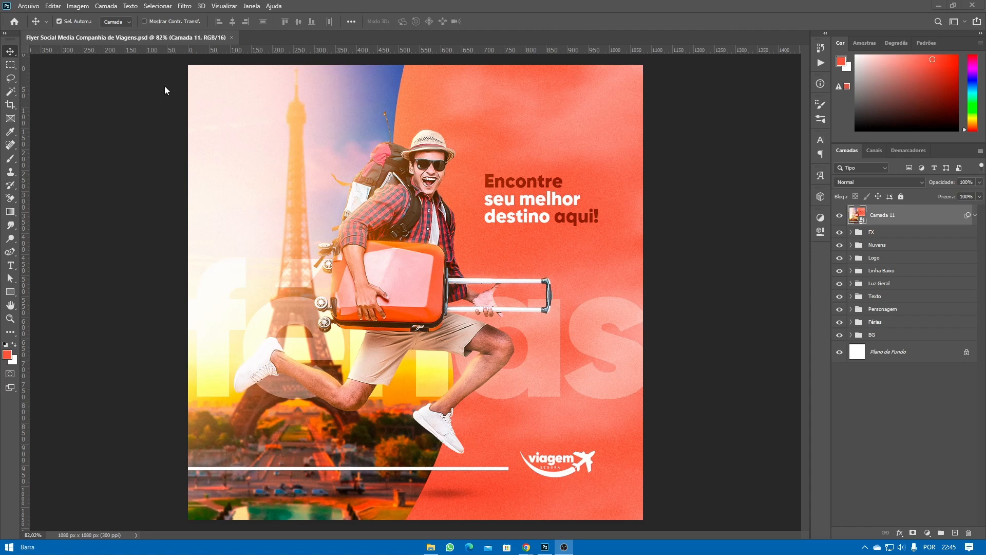
# - Create a new 1080 × 1080 px document at 300 pixels per inch, RGB 16-bit, with a white background
pyautogui.click(30, 6)
pyautogui.click(33, 17)
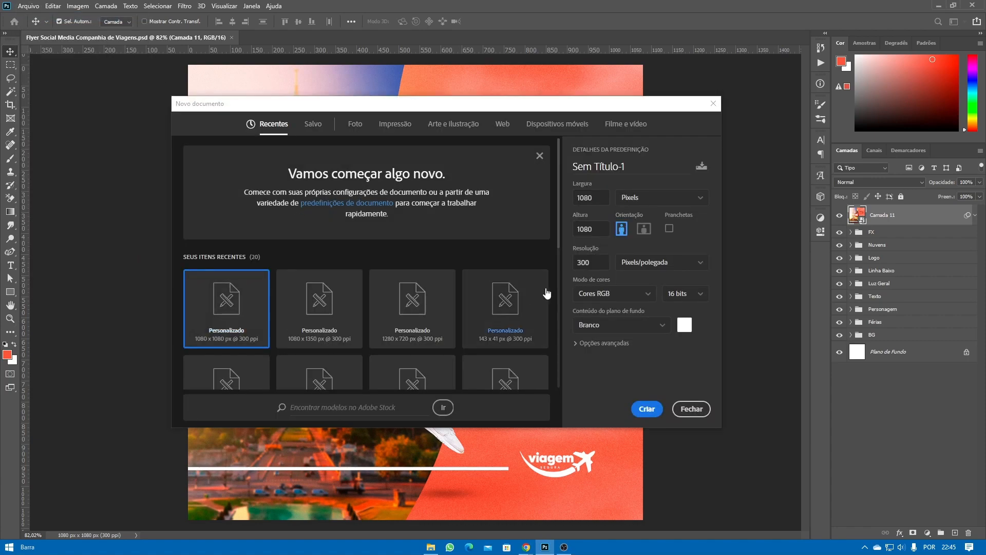
pyautogui.doubleClick(585, 197)
pyautogui.moveTo(601, 228); pyautogui.dragTo(565, 230)
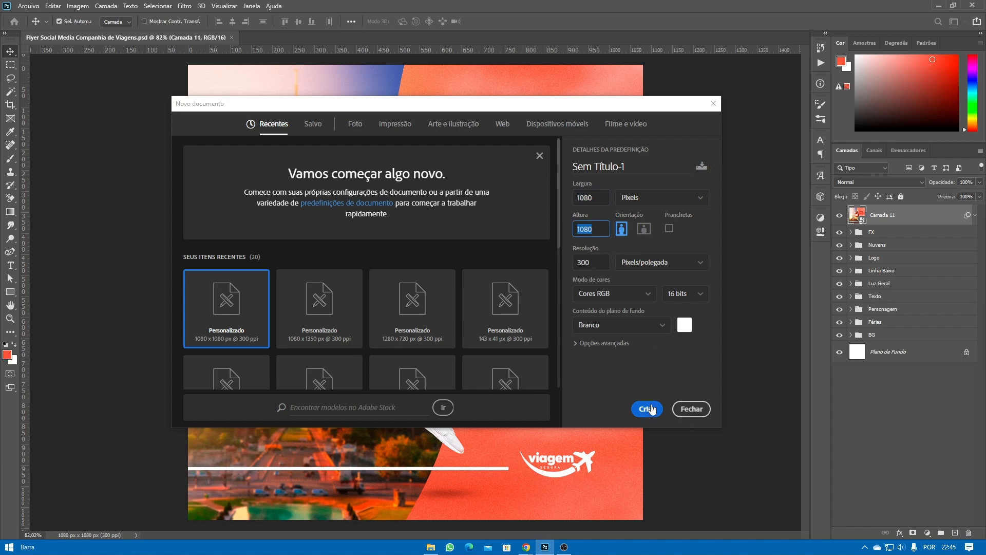
pyautogui.press('Tab')
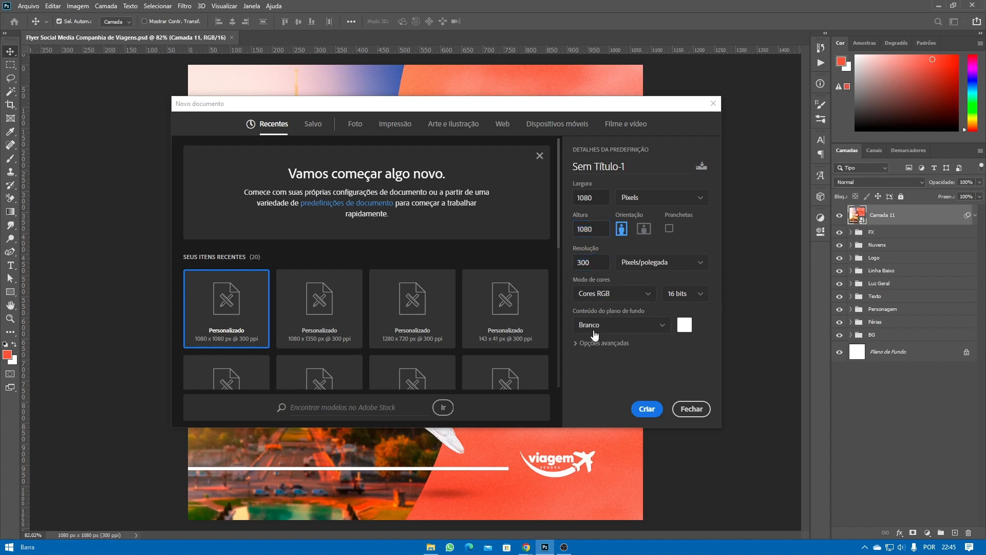
pyautogui.click(647, 409)
pyautogui.scroll(2, 469, 273)
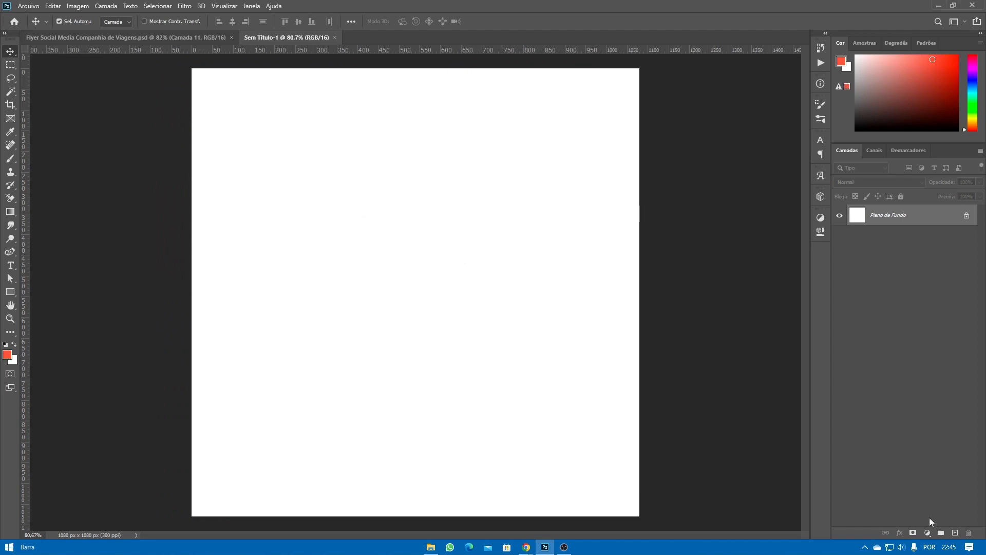
# - Add a solid colour fill layer in the orange-red #f0563d above the background
pyautogui.click(928, 532)
pyautogui.click(929, 352)
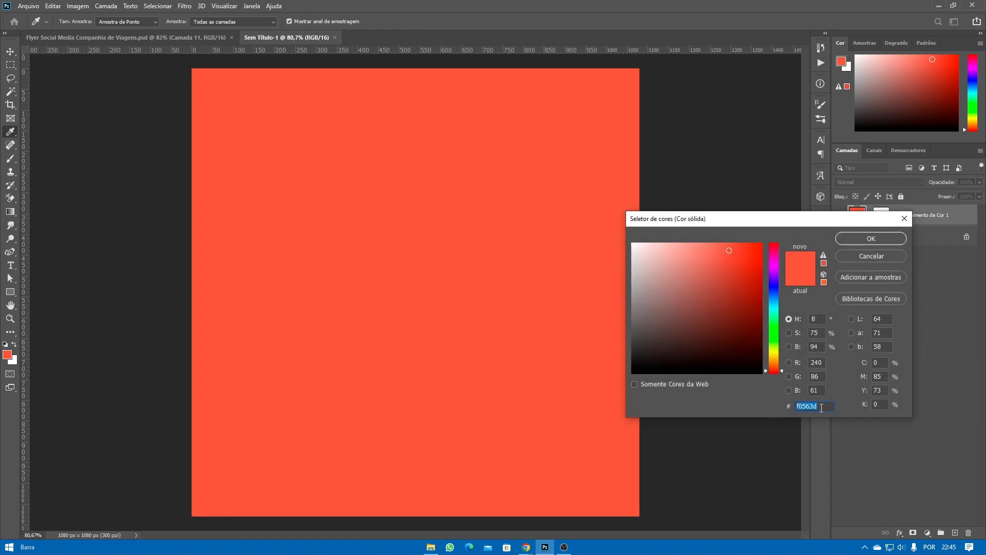
pyautogui.click(861, 237)
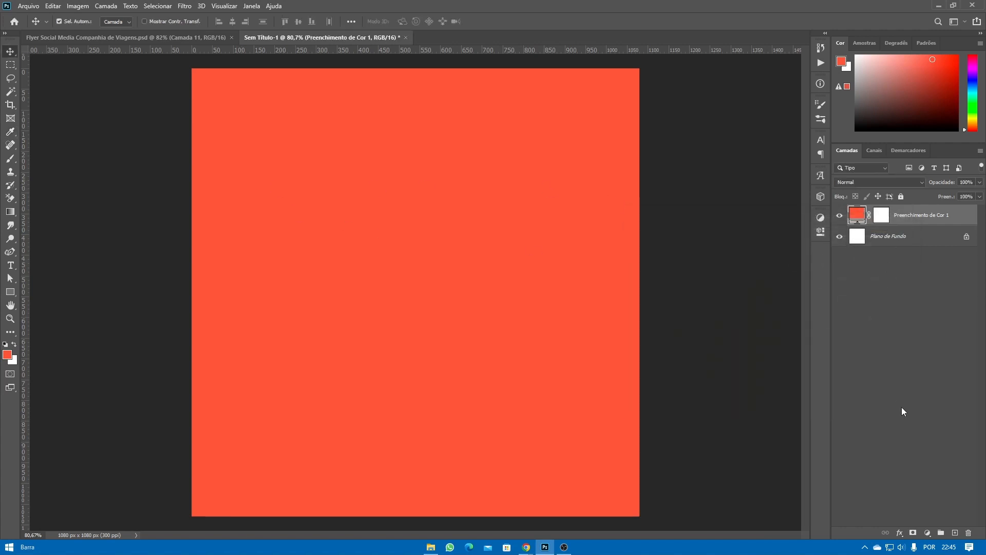
# - Create a new layer above the colour fill and fill it with 50% gray in Normal mode at 100% opacity
pyautogui.click(952, 533)
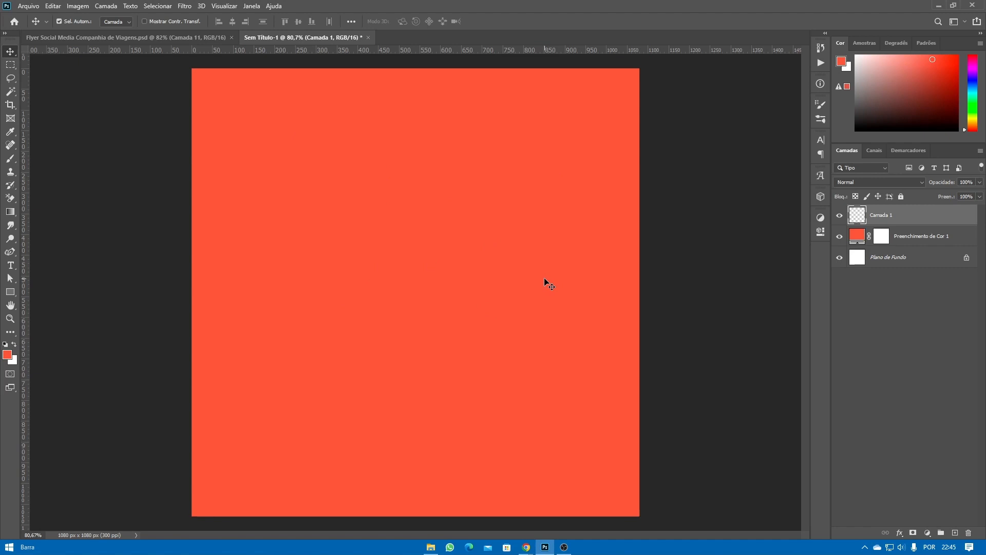
pyautogui.hotkey('shift', 'F5')
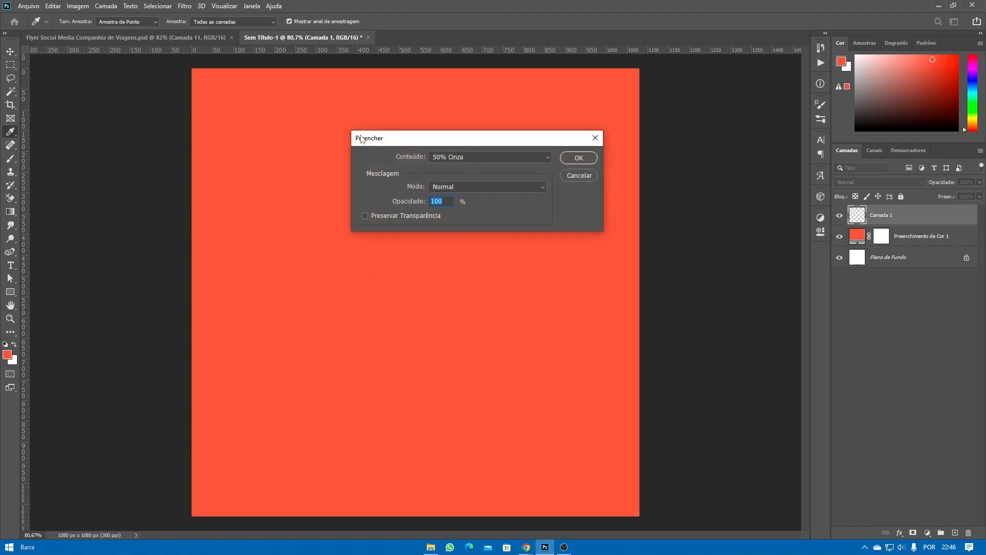
pyautogui.click(438, 156)
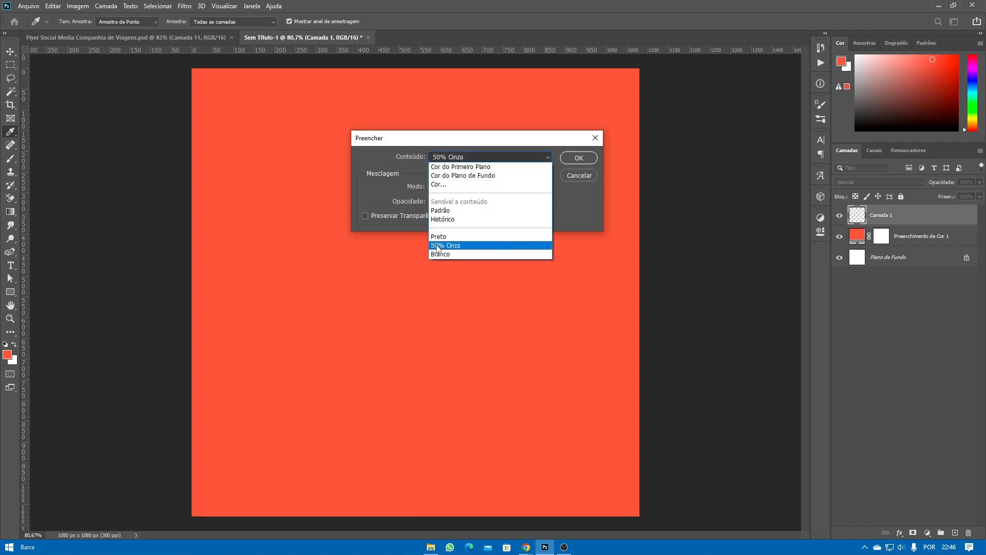
pyautogui.click(410, 175)
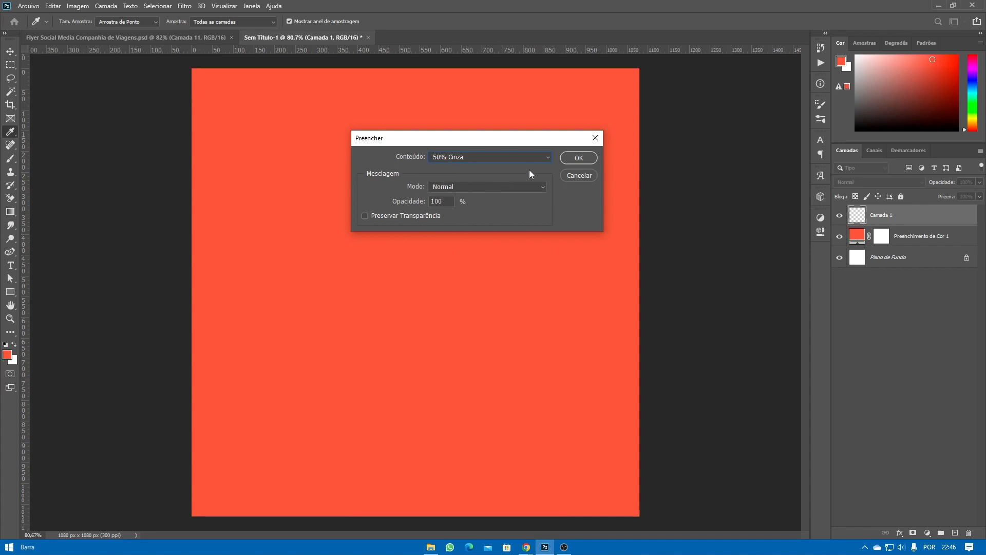
pyautogui.click(579, 157)
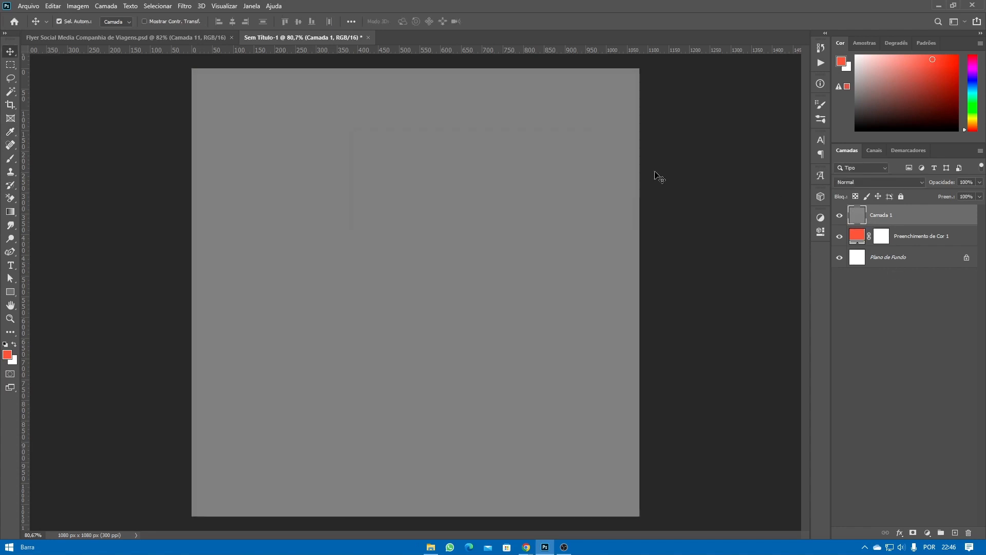
# - Apply the Add Noise filter to the gray layer with 6.78% amount, Gaussian distribution and monochromatic noise
pyautogui.click(184, 7)
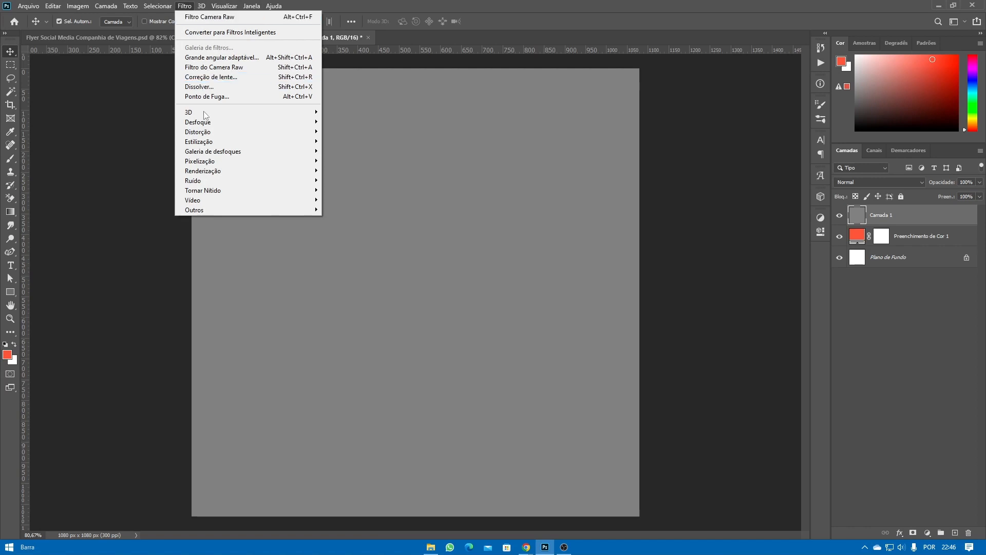
pyautogui.moveTo(204, 126)
pyautogui.moveTo(241, 183)
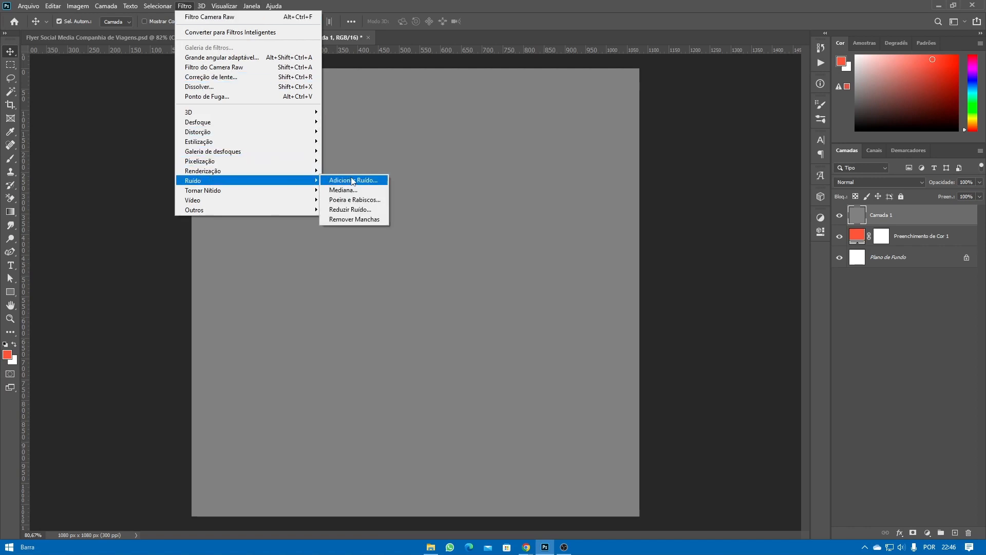
pyautogui.click(351, 180)
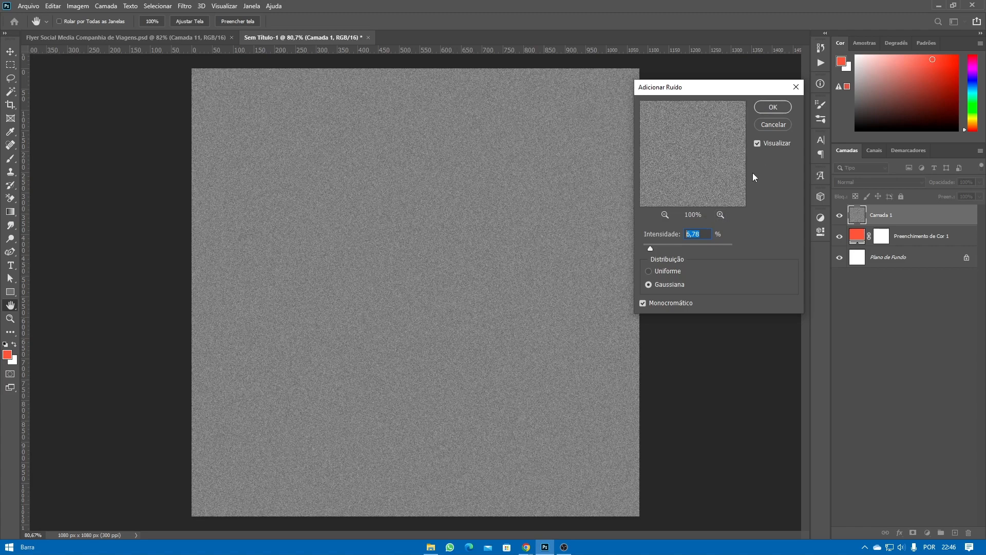
pyautogui.click(772, 107)
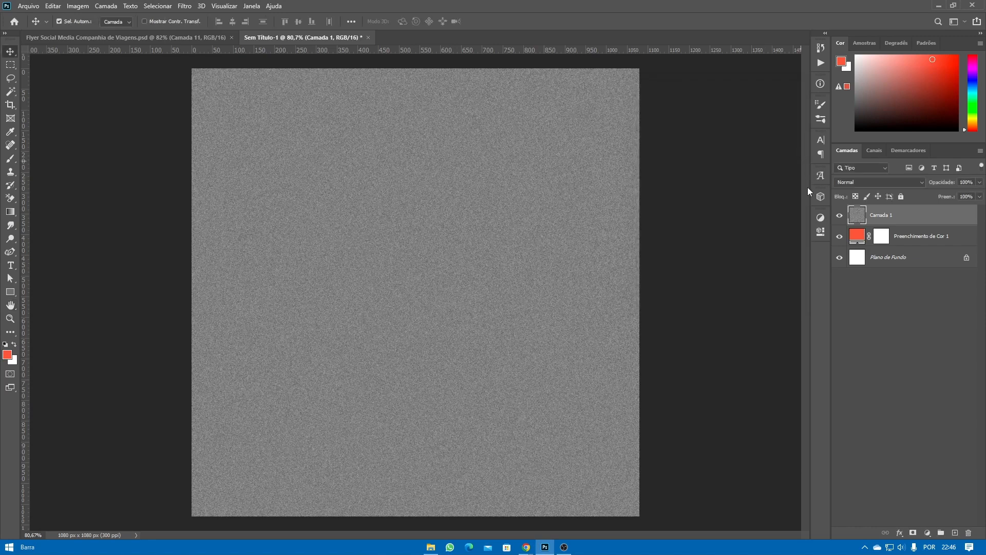
# - Set the noise layer's blending mode to Soft Light (Luz Indireta) and keep that layer selected
pyautogui.click(868, 183)
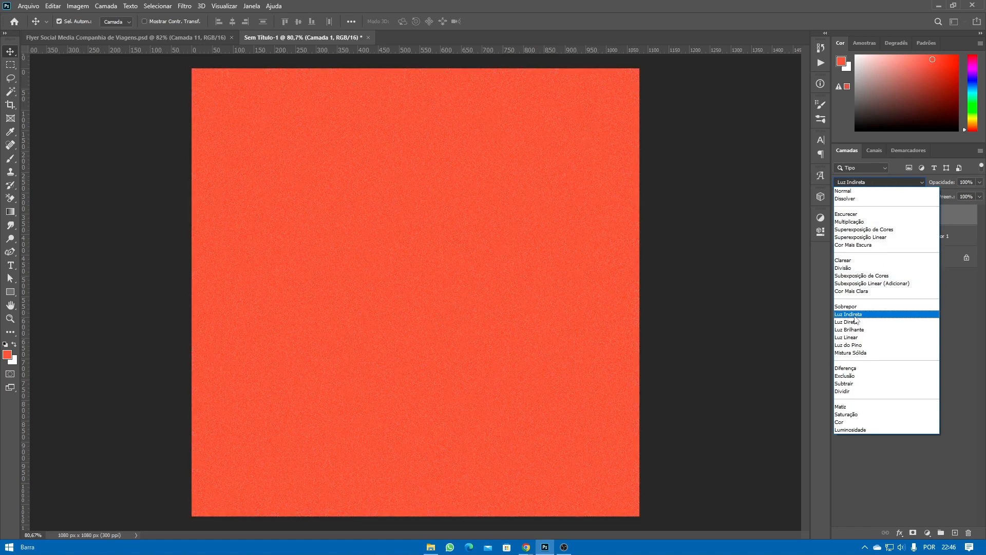
pyautogui.click(852, 315)
pyautogui.click(895, 236)
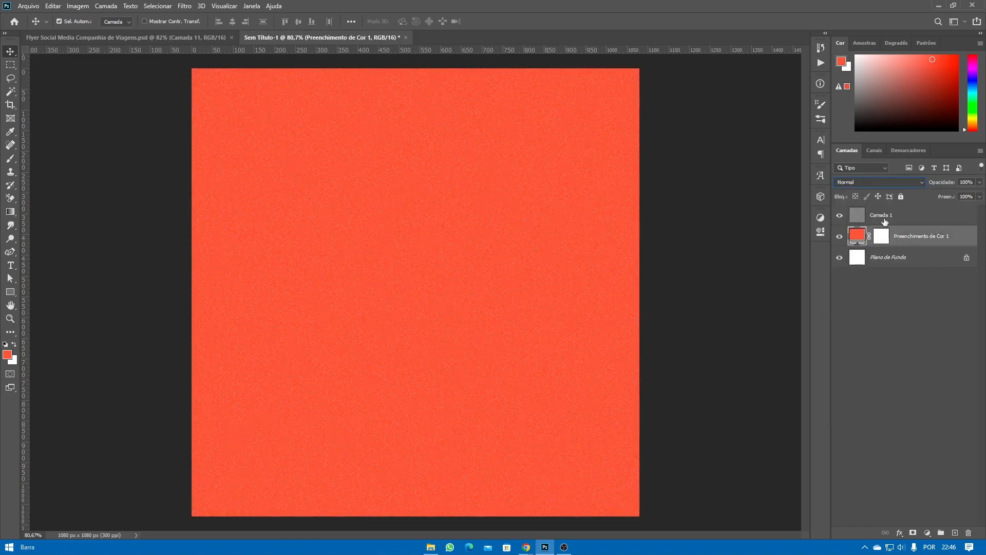
pyautogui.click(883, 218)
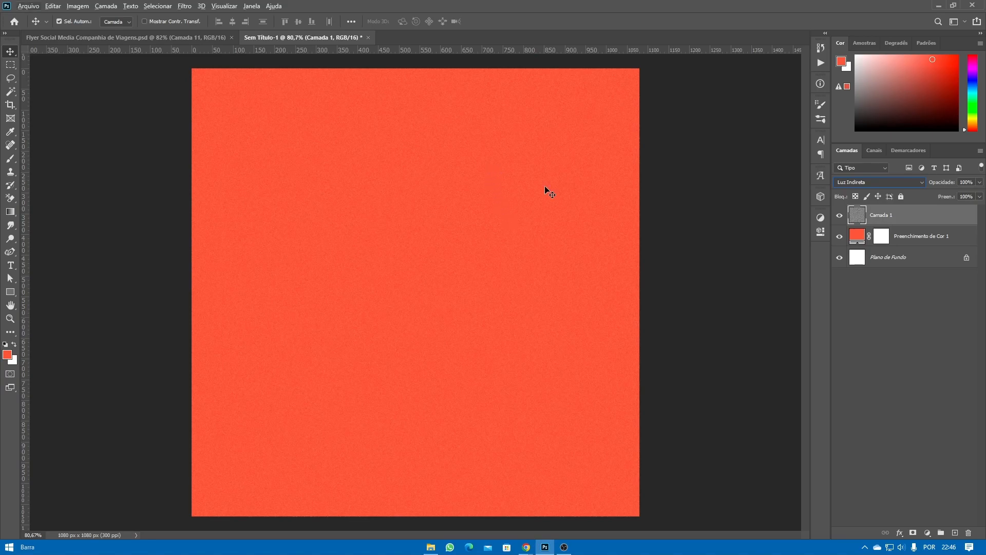
# - Examine the noise grain over the colour fill up close and compare the background with the finished travel flyer
pyautogui.scroll(5, 545, 186)
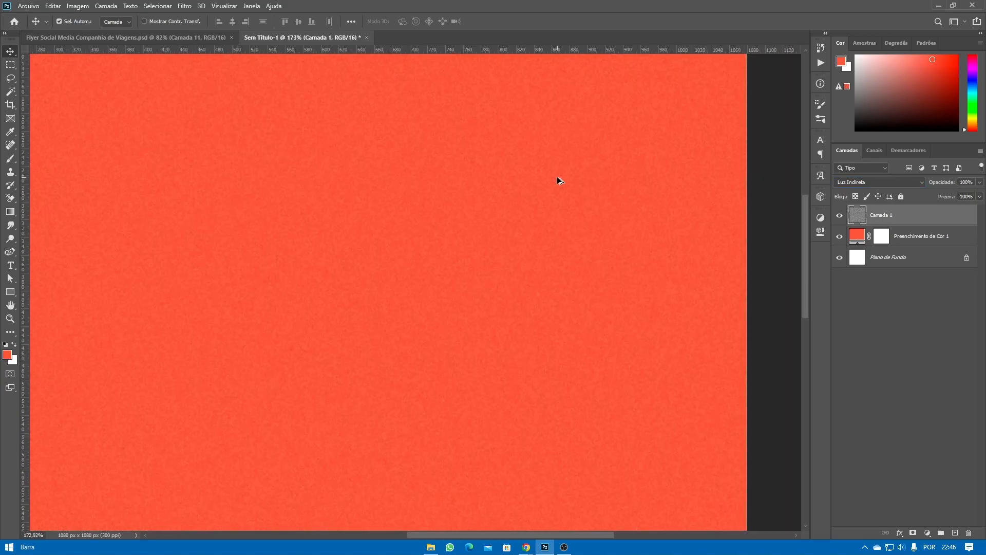
pyautogui.scroll(3, 559, 179)
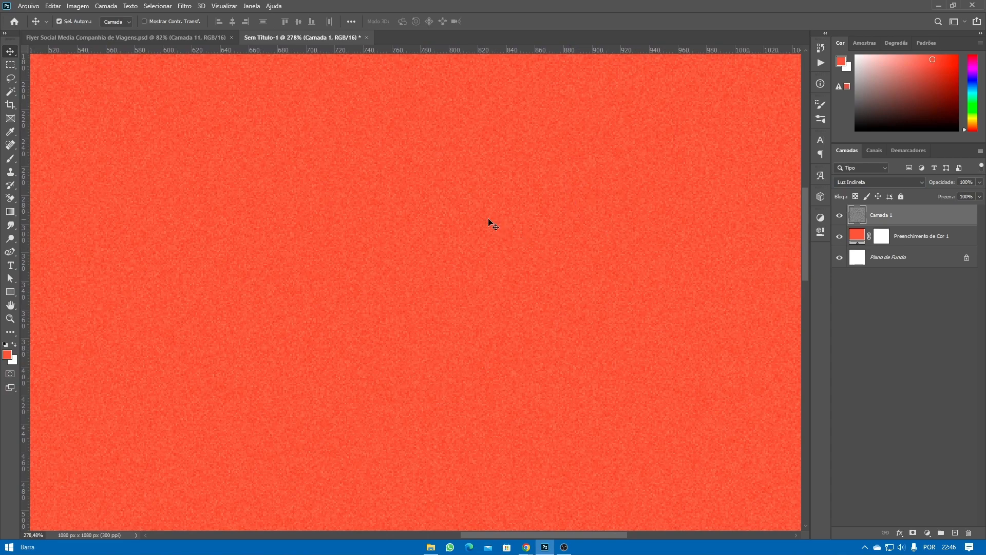
pyautogui.scroll(-5, 489, 218)
pyautogui.scroll(2, 349, 253)
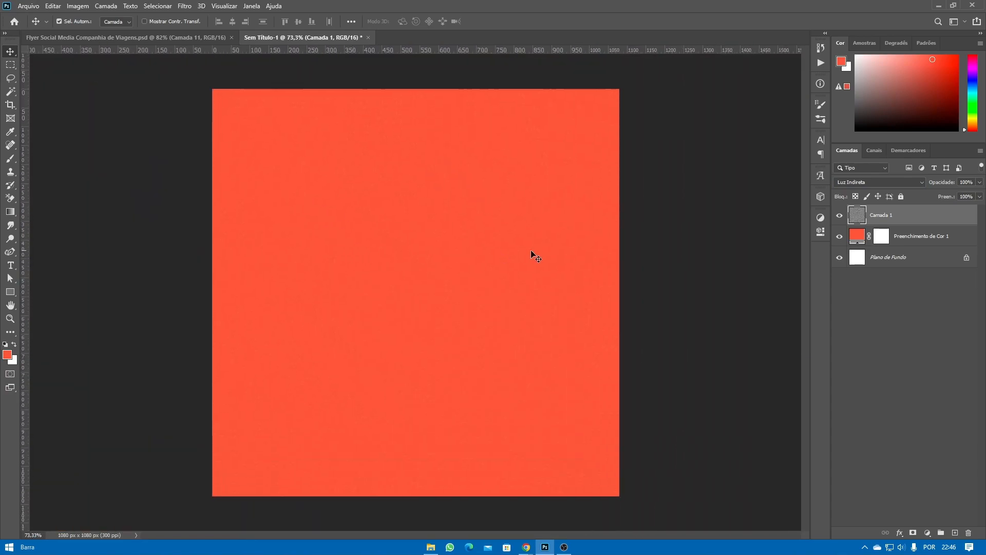
pyautogui.scroll(1, 494, 250)
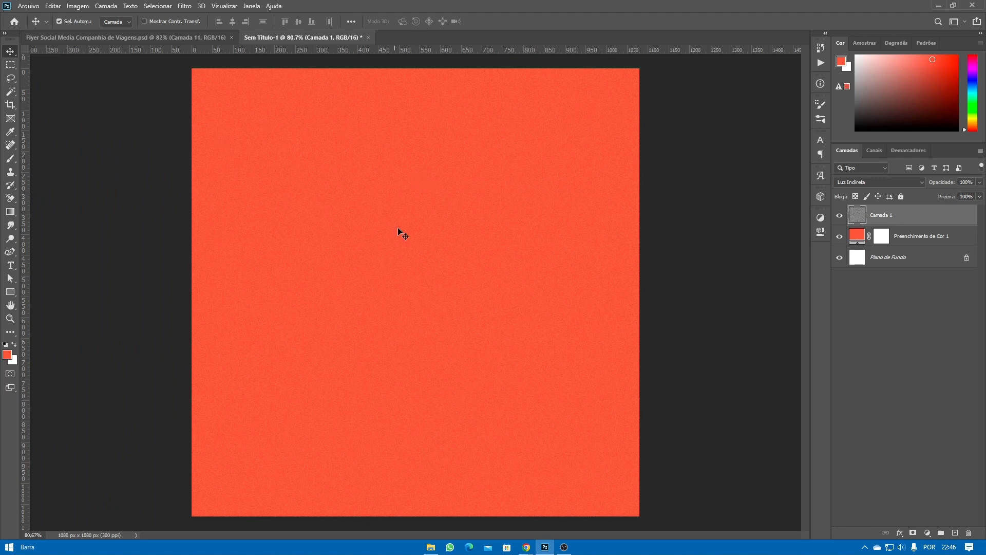
pyautogui.click(858, 240)
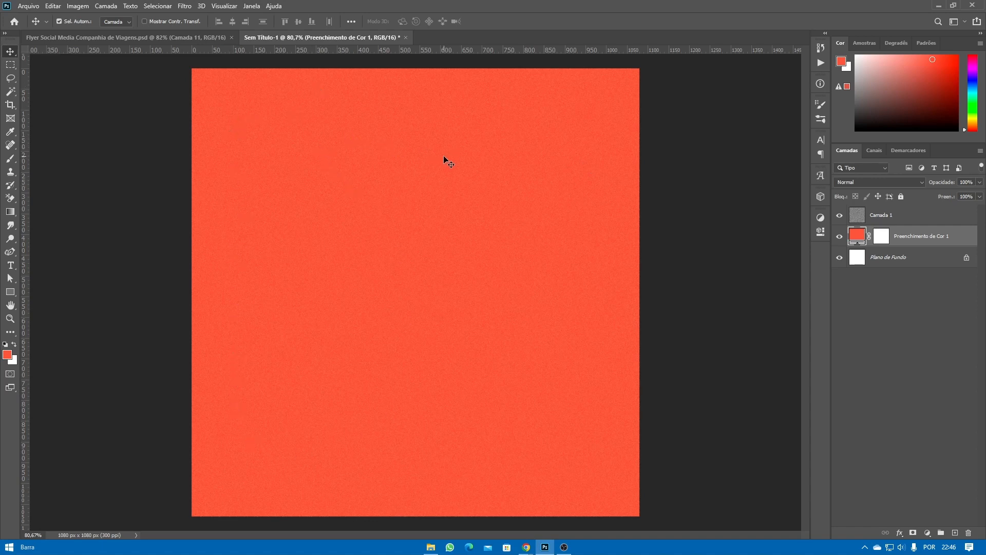
pyautogui.click(873, 220)
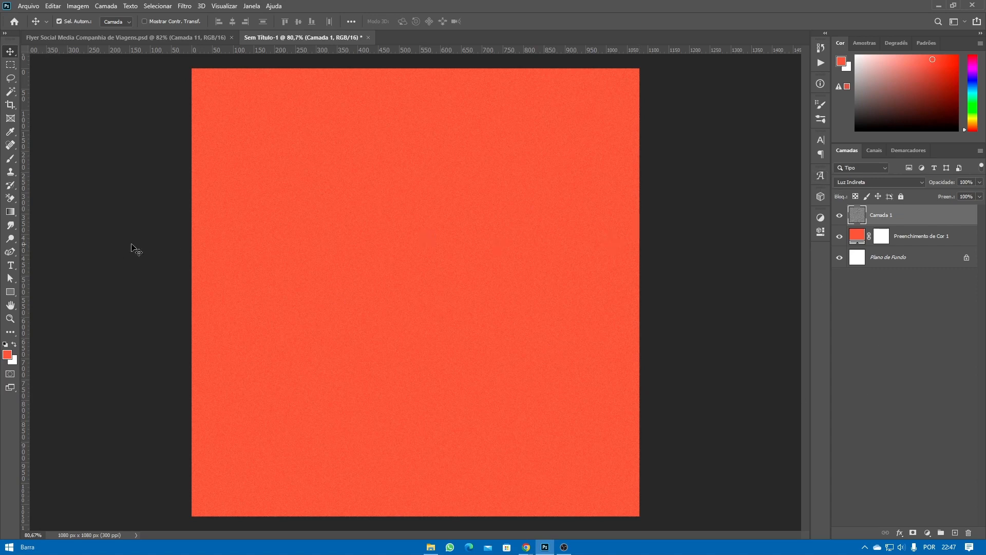
pyautogui.scroll(-1, 333, 268)
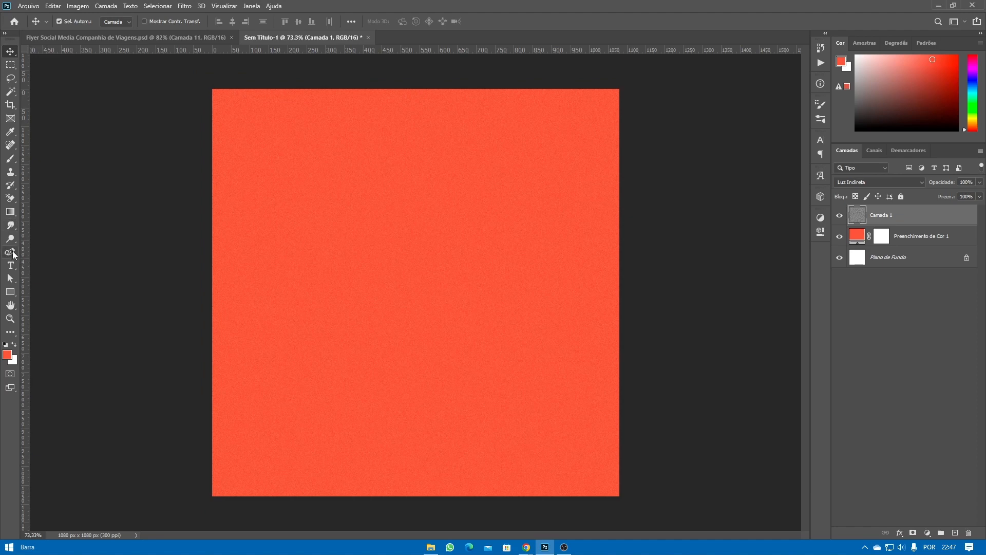
pyautogui.click(131, 37)
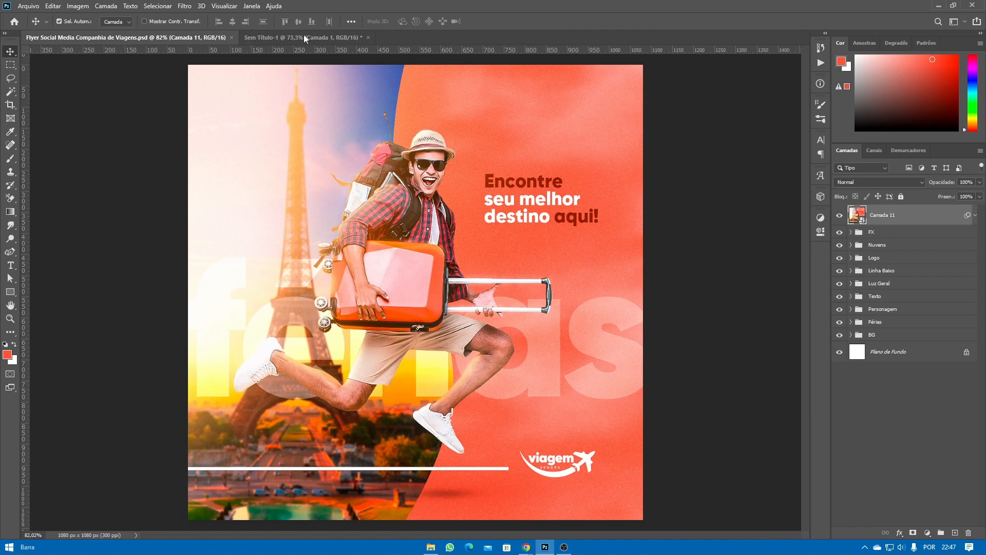
pyautogui.click(325, 34)
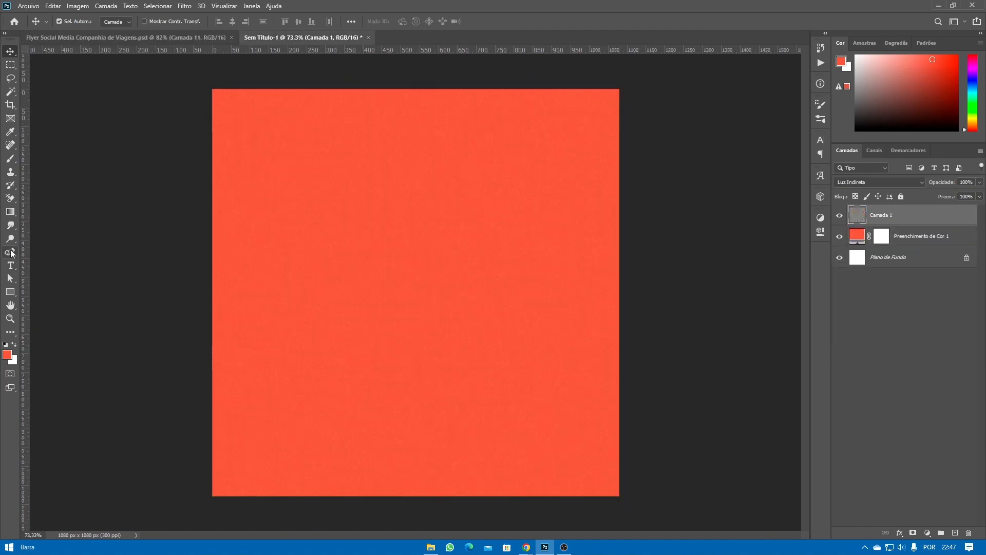
# - Draw an S-shaped path with the Curvature Pen tool from below the canvas's bottom edge up through its middle to above the top edge
pyautogui.click(10, 253)
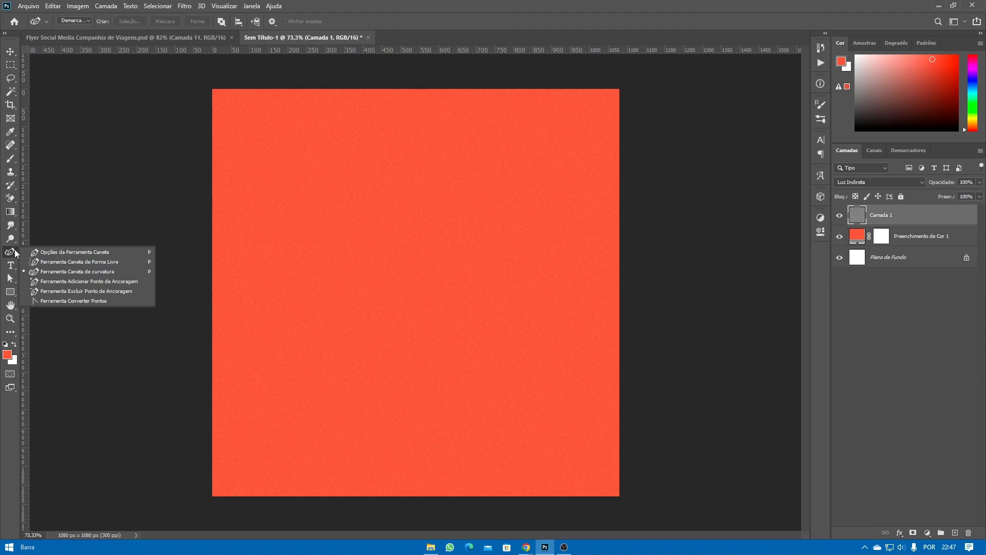
pyautogui.click(95, 272)
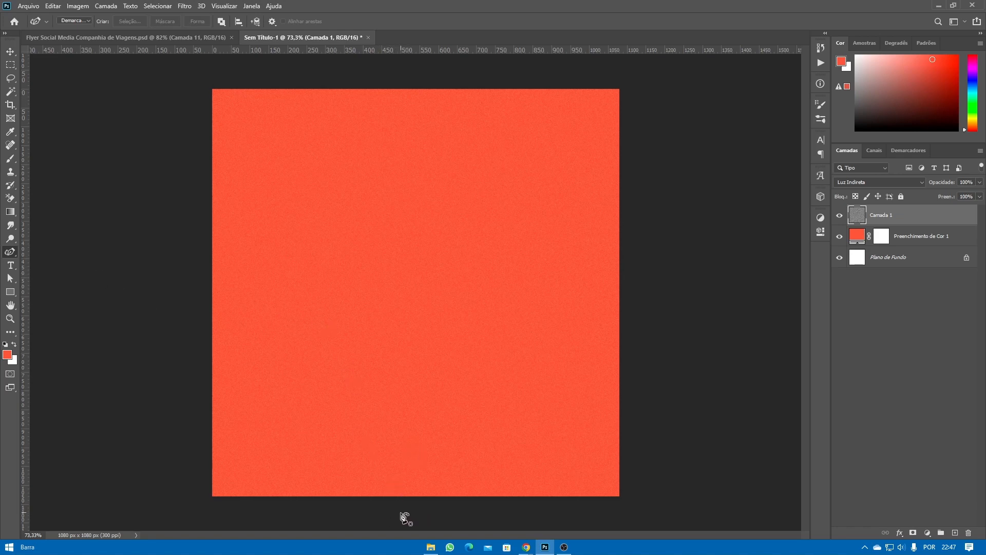
pyautogui.click(358, 515)
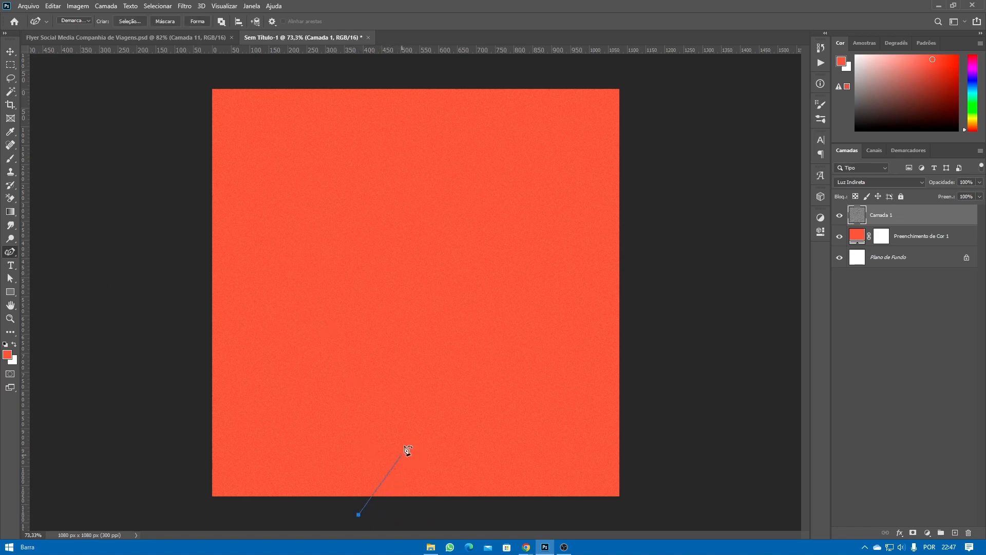
pyautogui.click(442, 380)
pyautogui.click(379, 246)
pyautogui.click(424, 61)
pyautogui.moveTo(422, 61); pyautogui.dragTo(396, 61)
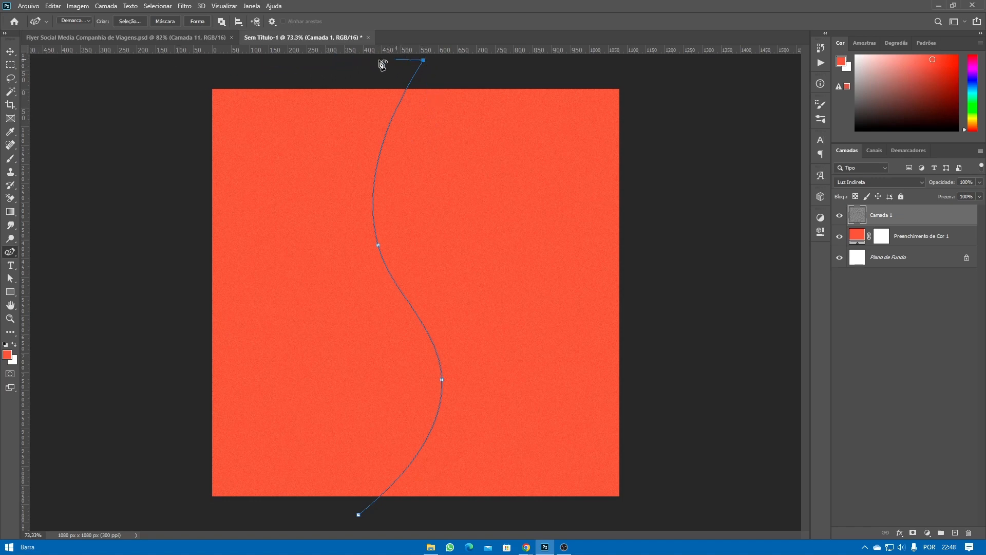
# - Continue the path above the canvas and down outside its left side to the lower-left corner
pyautogui.click(183, 63)
pyautogui.click(184, 195)
pyautogui.click(162, 320)
pyautogui.click(158, 382)
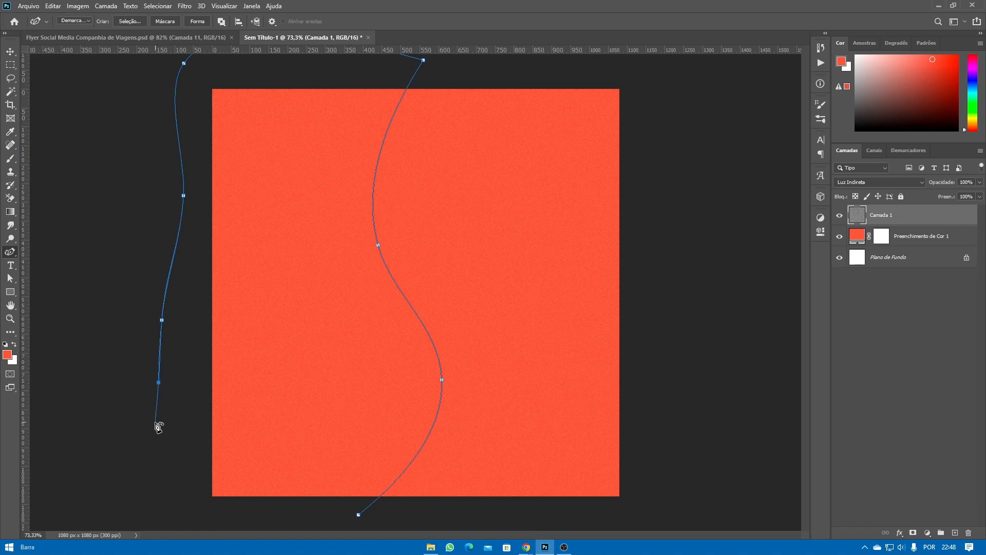
pyautogui.click(167, 477)
pyautogui.click(185, 503)
# - Run the path along beneath the canvas's bottom edge and close it at its starting point, undoing the misplaced last anchor
pyautogui.click(226, 515)
pyautogui.click(270, 517)
pyautogui.click(314, 520)
pyautogui.click(352, 522)
pyautogui.hotkey('ctrl', 'z')
pyautogui.scroll(2, 351, 525)
pyautogui.scroll(-5, 360, 506)
pyautogui.scroll(4, 325, 445)
pyautogui.scroll(3, 354, 409)
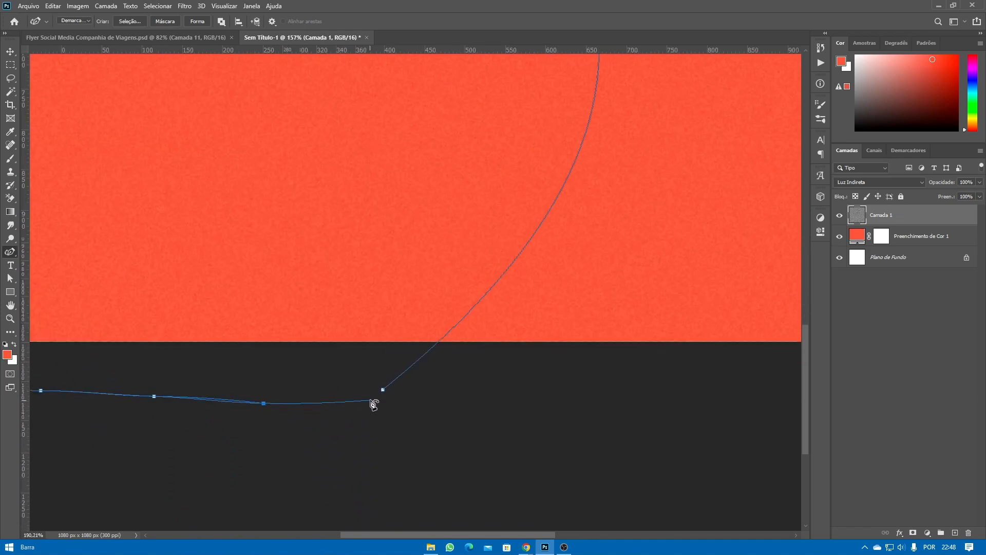
pyautogui.scroll(-5, 387, 394)
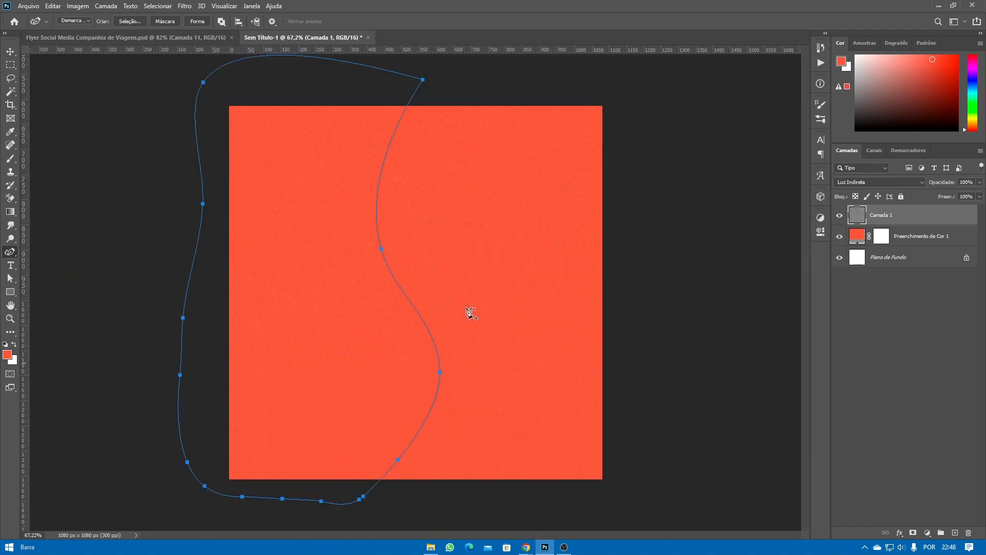
pyautogui.scroll(4, 461, 331)
pyautogui.scroll(-2, 383, 479)
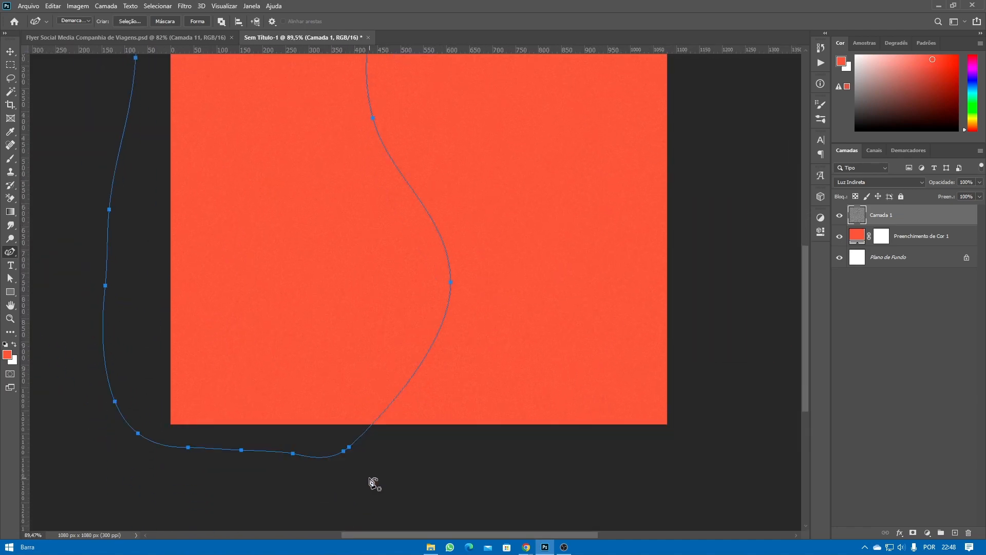
# - Convert the closed curved path into a filled shape layer covering the canvas's left side and switch to the Move tool
pyautogui.scroll(-4, 383, 341)
pyautogui.scroll(1, 462, 205)
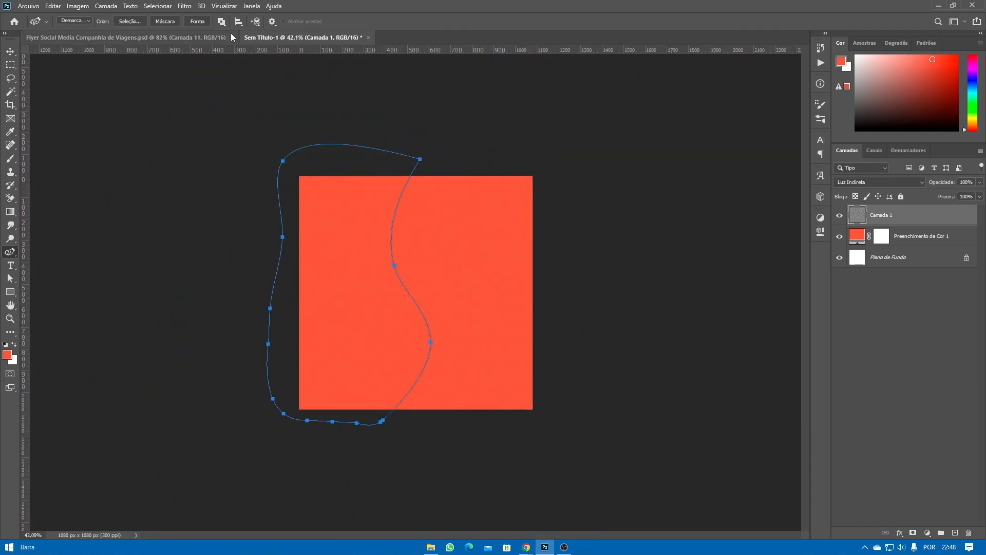
pyautogui.click(197, 22)
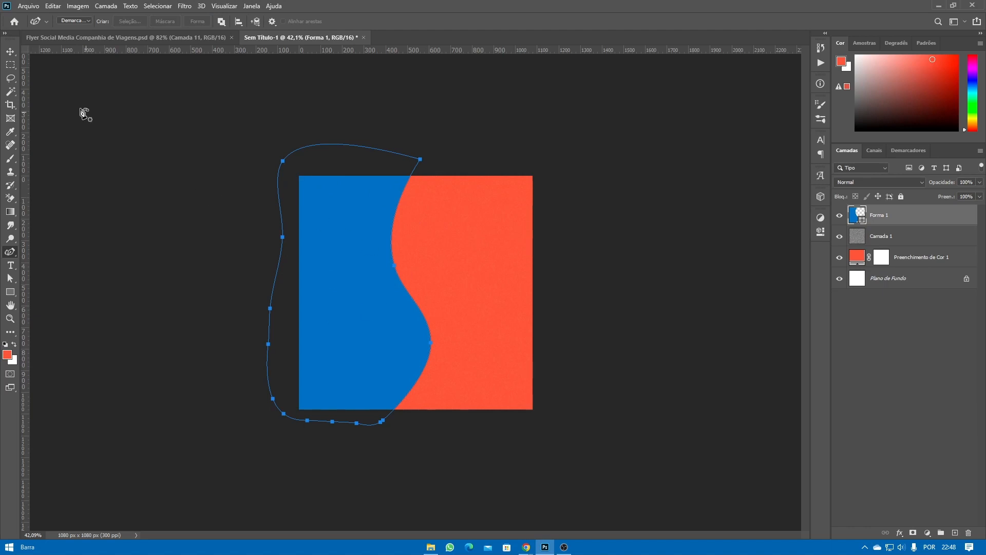
pyautogui.click(12, 51)
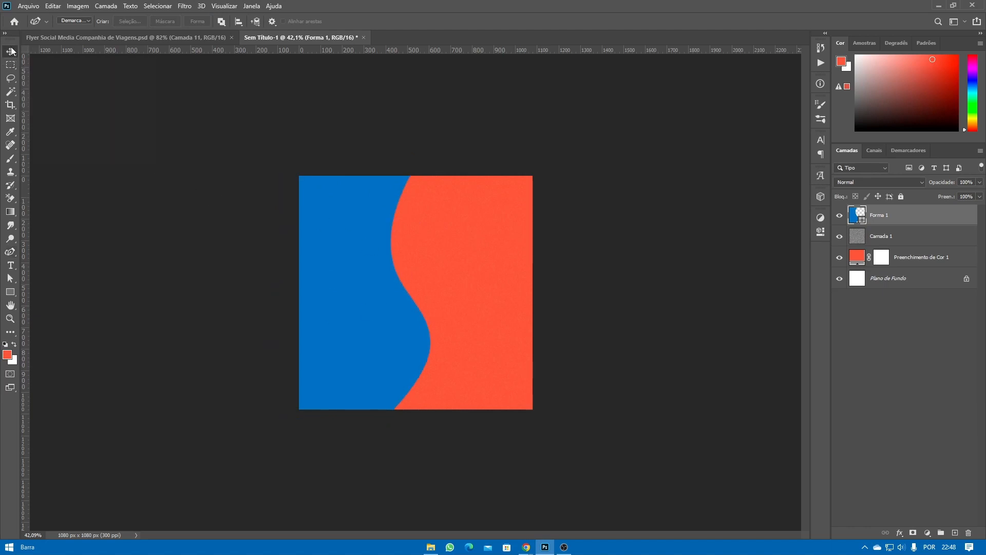
# - Stretch the blue curved shape upward to about 129% height and shift it slightly right and down with Free Transform
pyautogui.hotkey('ctrl', '+')
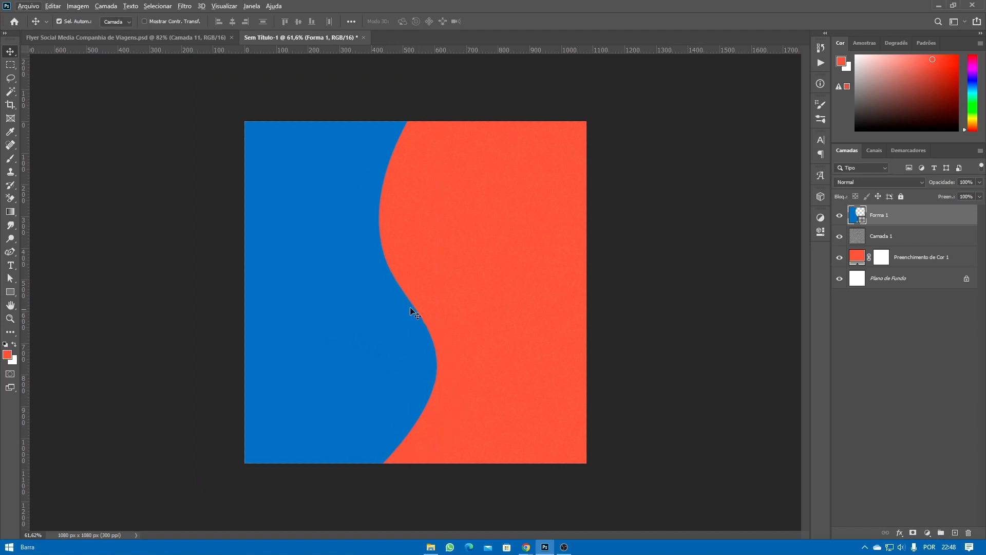
pyautogui.click(399, 341)
pyautogui.press('ctrl')
pyautogui.hotkey('ctrl', 't')
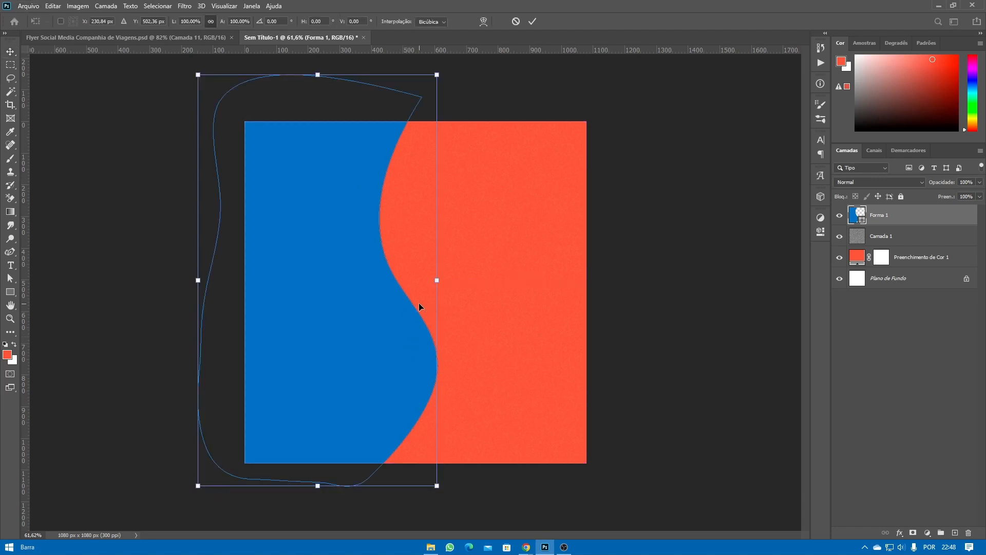
pyautogui.hotkey('ctrl', '-')
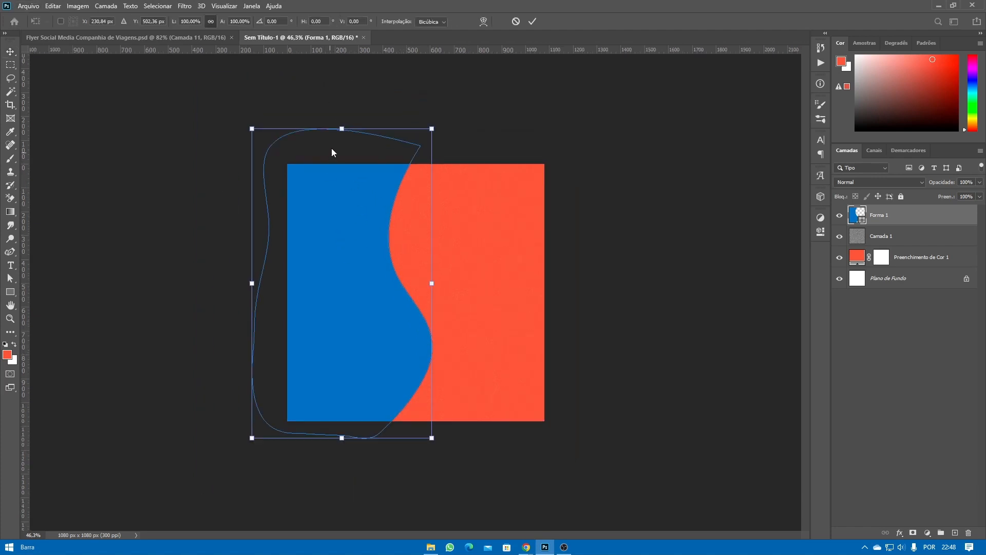
pyautogui.moveTo(342, 127); pyautogui.dragTo(344, 36)
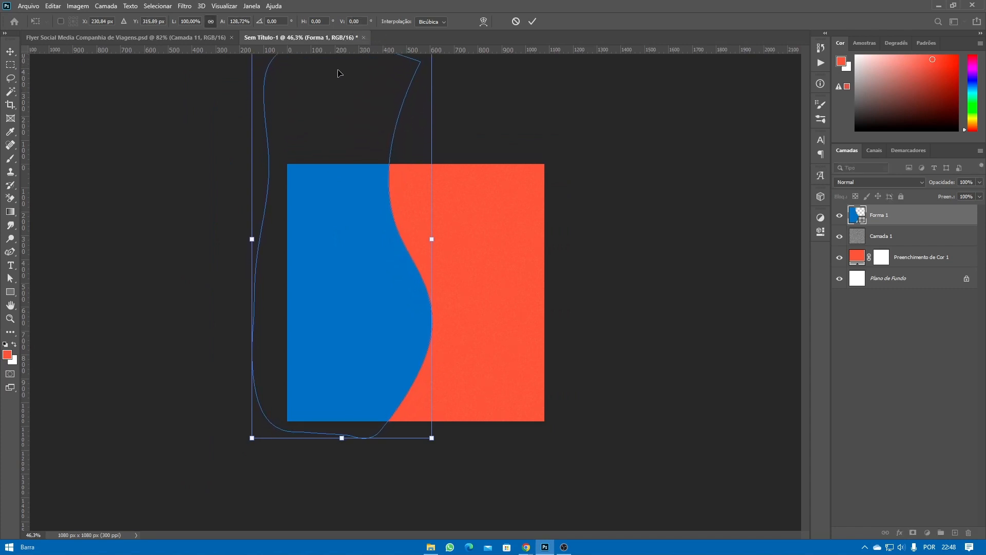
pyautogui.moveTo(323, 203); pyautogui.dragTo(344, 240)
pyautogui.press('Return')
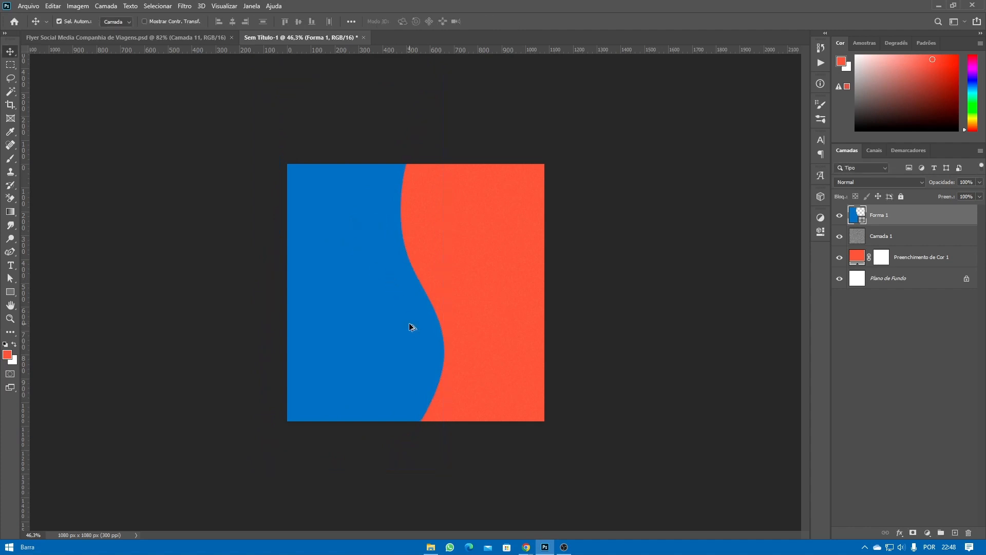
# - Place the passagens-aereas-paris-capa2019-02 photo above the blue shape and enlarge it to cover the whole canvas, keeping the Eiffel Tower on the left
pyautogui.scroll(2, 411, 327)
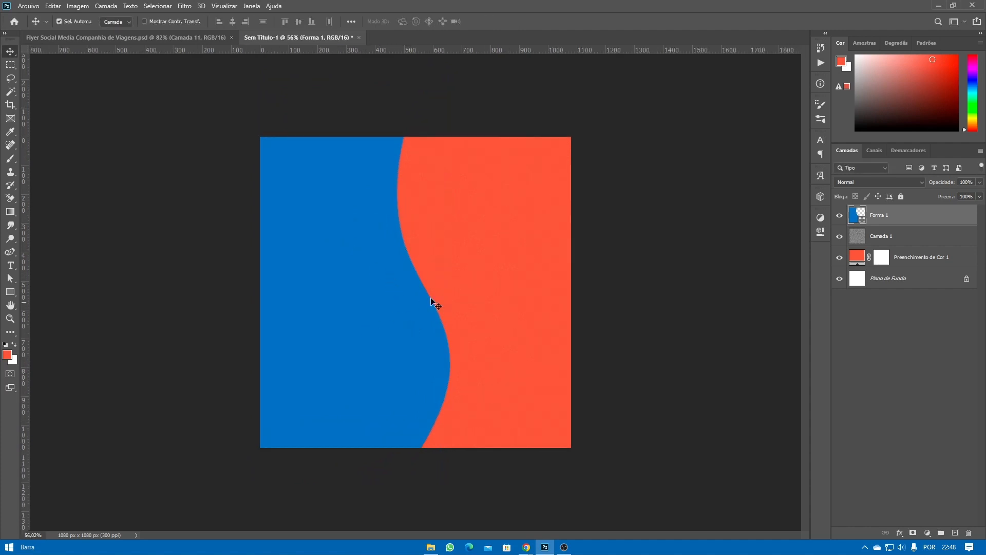
pyautogui.click(431, 548)
pyautogui.moveTo(582, 239); pyautogui.dragTo(264, 279)
pyautogui.moveTo(440, 290); pyautogui.dragTo(358, 284)
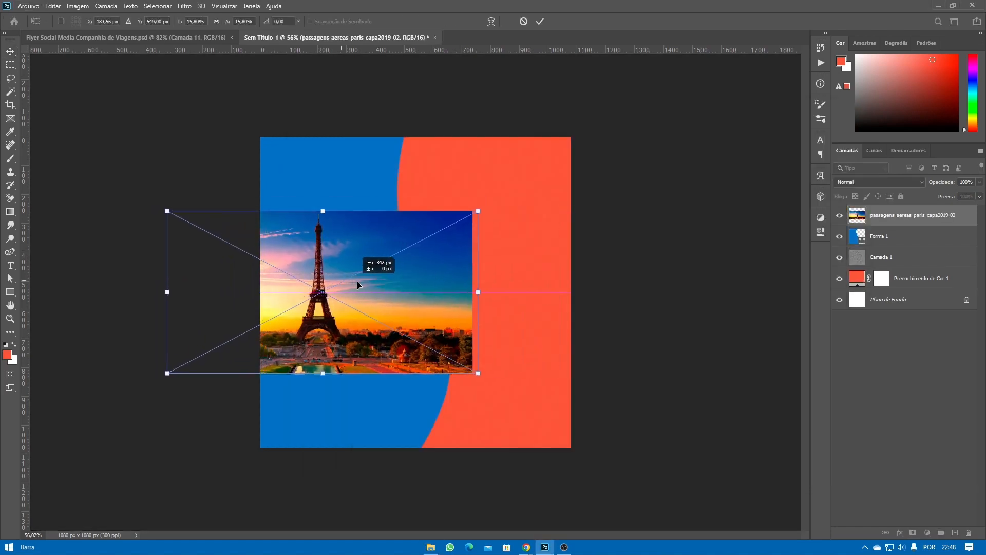
pyautogui.moveTo(479, 282); pyautogui.dragTo(628, 286)
pyautogui.moveTo(531, 281); pyautogui.dragTo(542, 277)
pyautogui.press('Return')
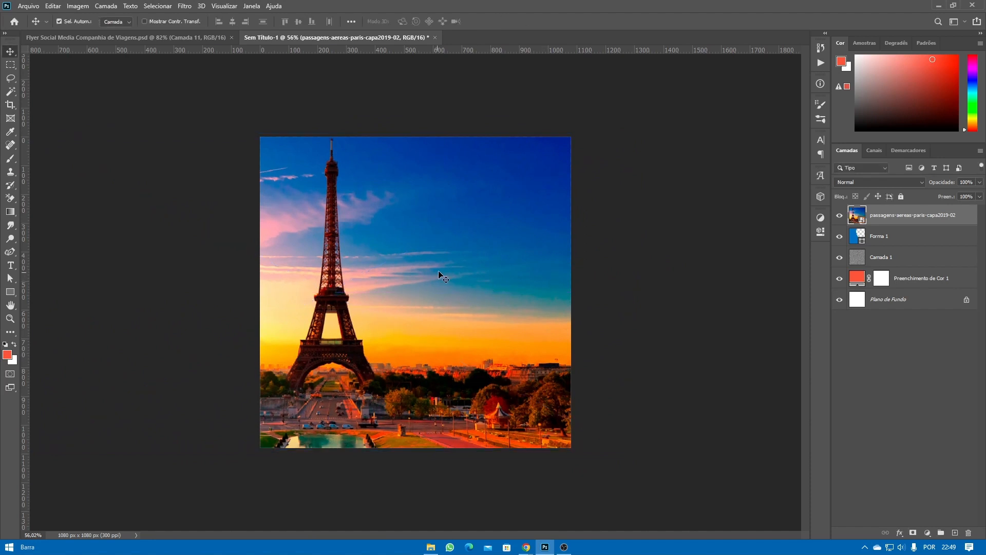
# - Clip the Paris photo to the blue curved shape and nudge it slightly to centre the Eiffel Tower within the curve
pyautogui.moveTo(332, 277); pyautogui.dragTo(340, 268)
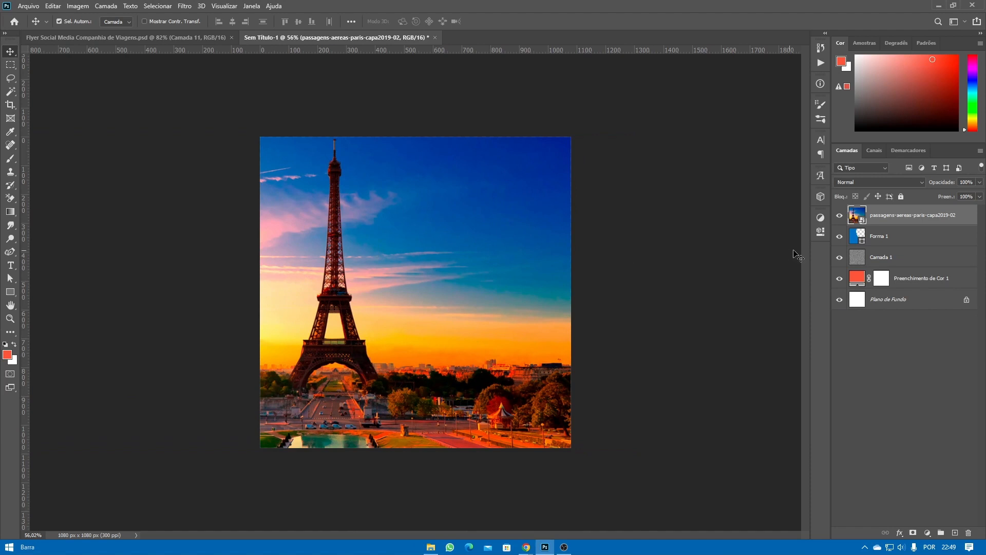
pyautogui.scroll(1, 343, 258)
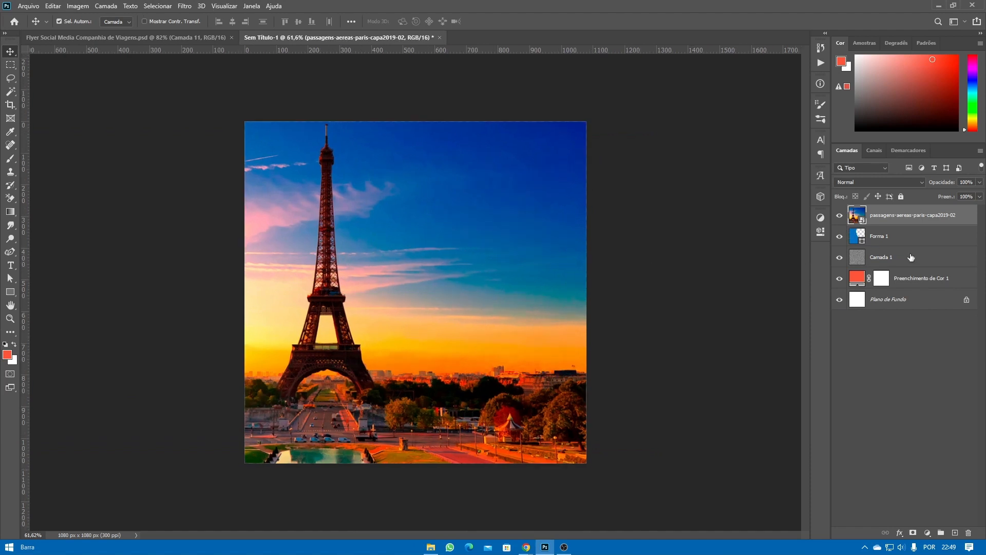
pyautogui.keyDown('alt'); pyautogui.click(857, 226); pyautogui.keyUp('alt')
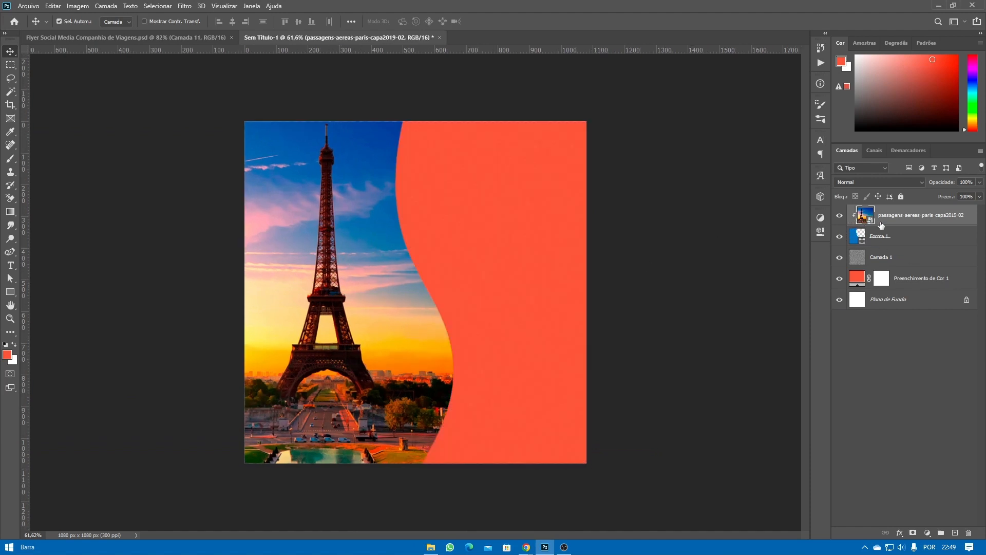
pyautogui.moveTo(323, 266); pyautogui.dragTo(332, 256)
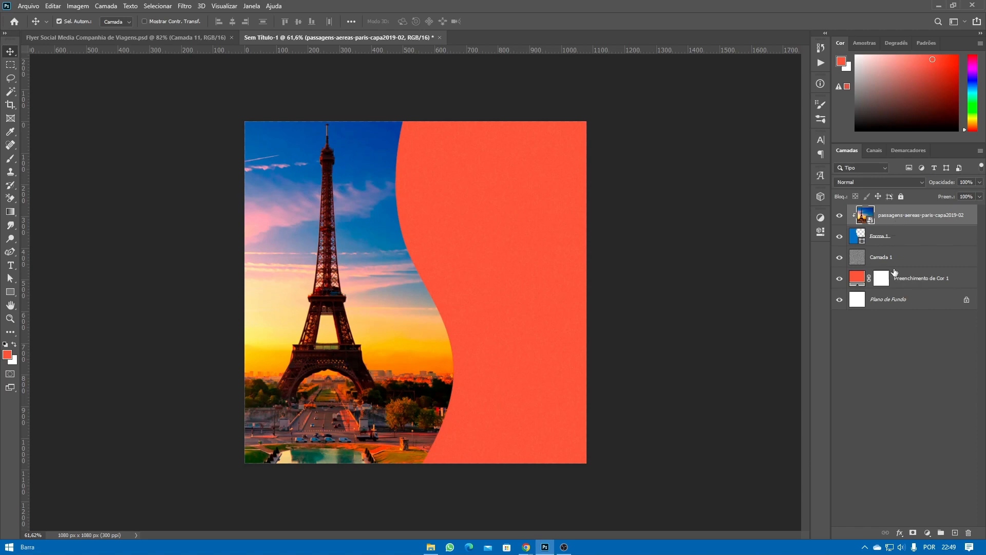
# - Apply a Gaussian Blur with a 2.0-pixel radius to the Paris photo layer
pyautogui.click(927, 532)
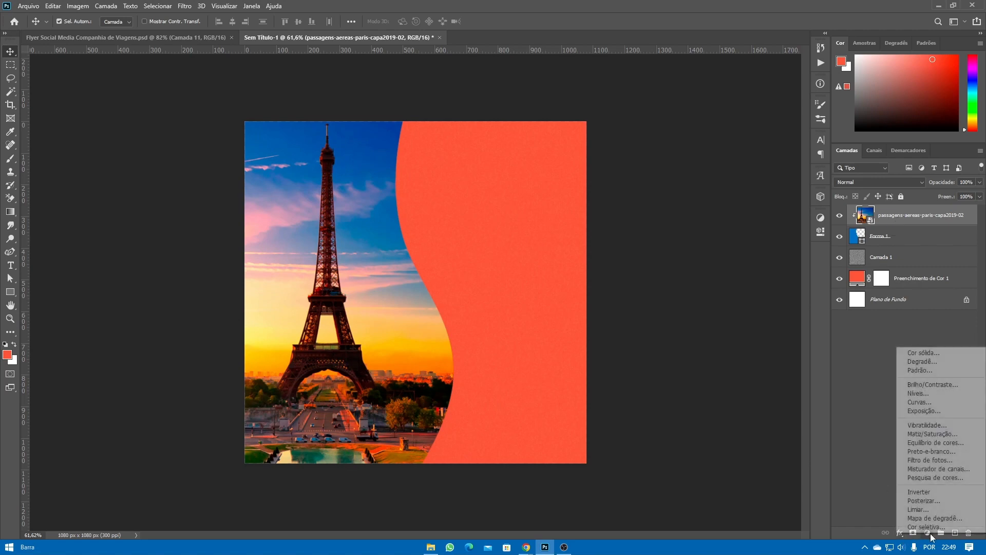
pyautogui.click(900, 537)
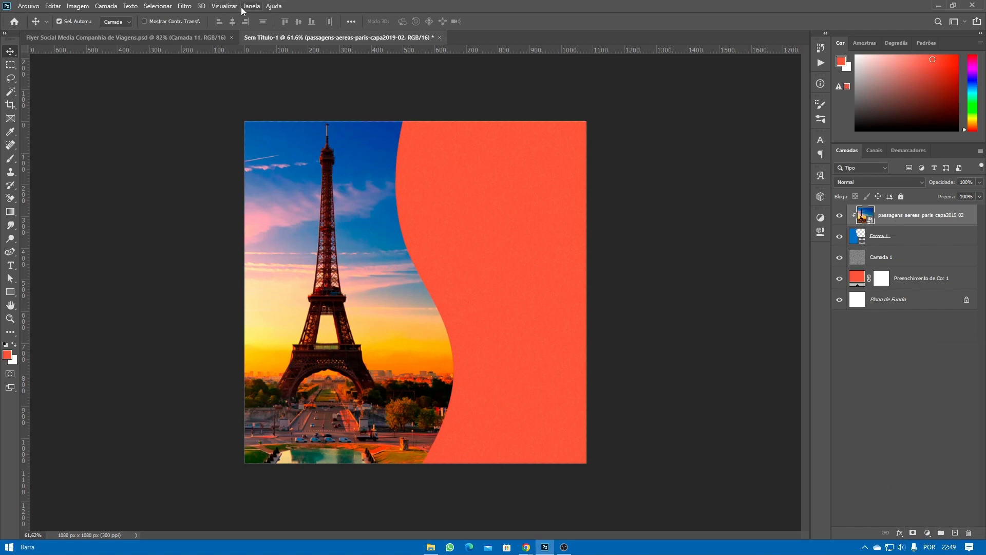
pyautogui.click(179, 7)
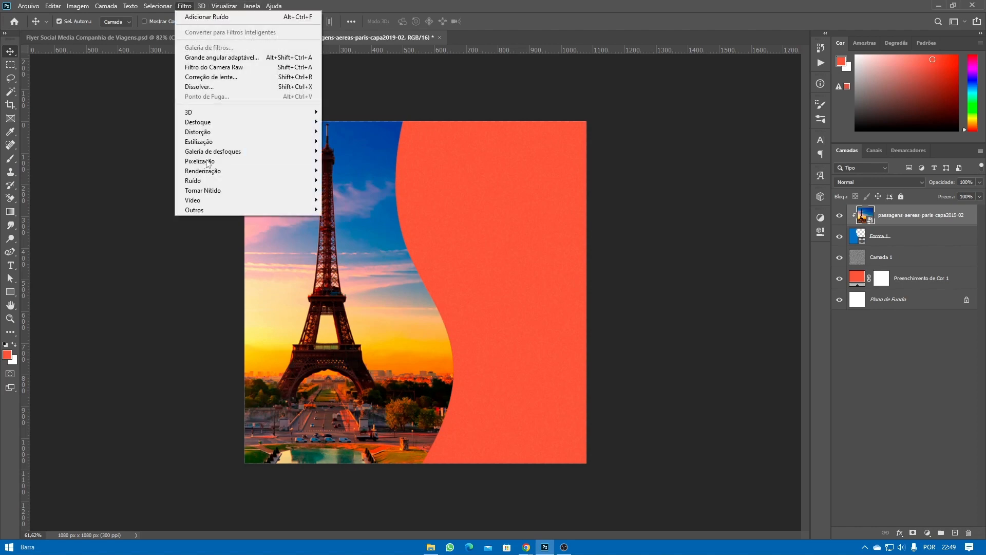
pyautogui.moveTo(198, 126)
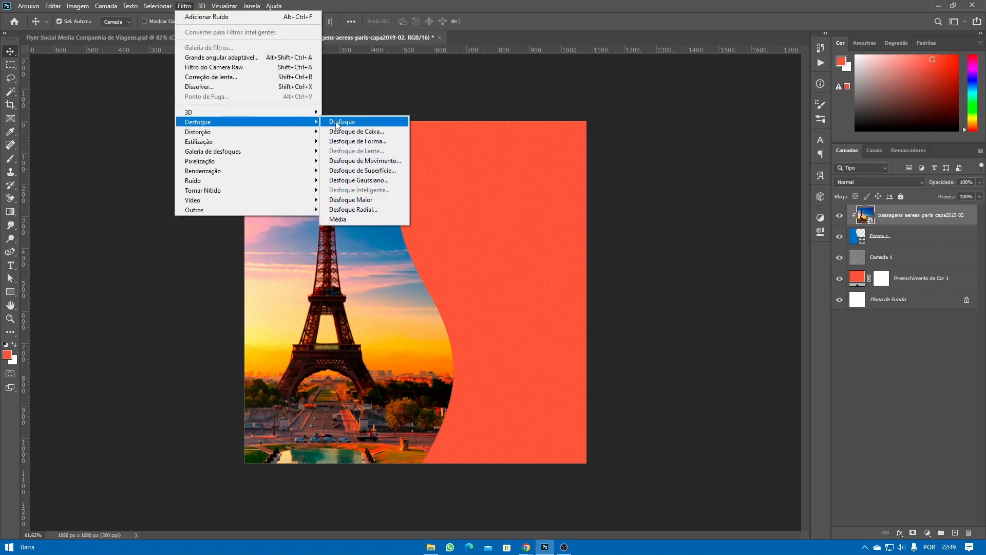
pyautogui.click(361, 180)
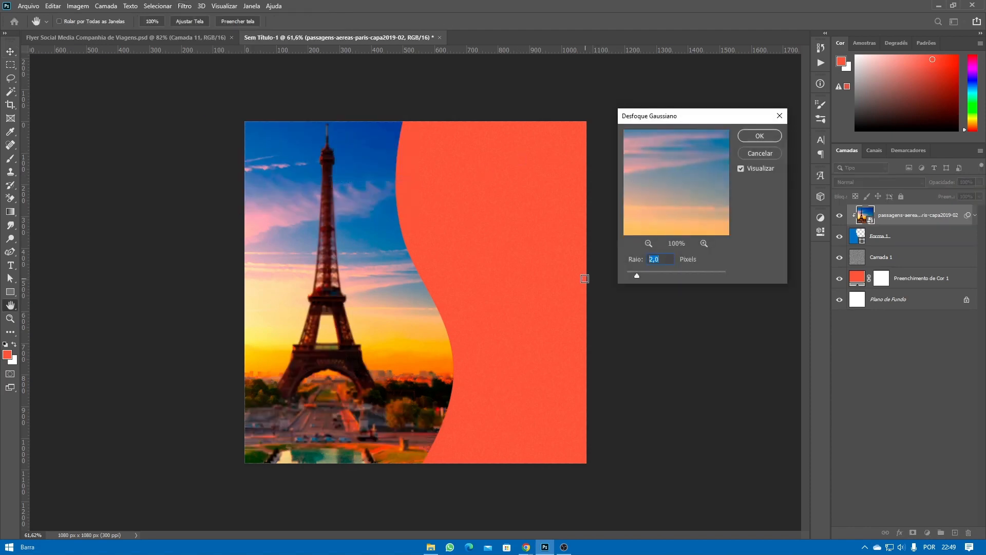
pyautogui.click(760, 136)
pyautogui.press('v')
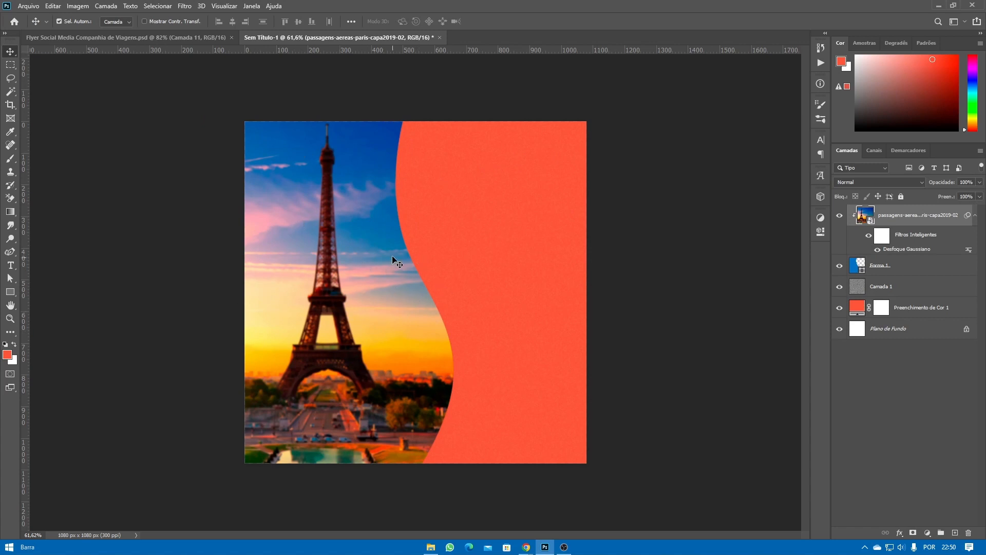
# - Place the viajante_slide01 traveller image on top, scale it to about 21% and position it across the curve near the canvas's centre
pyautogui.click(430, 547)
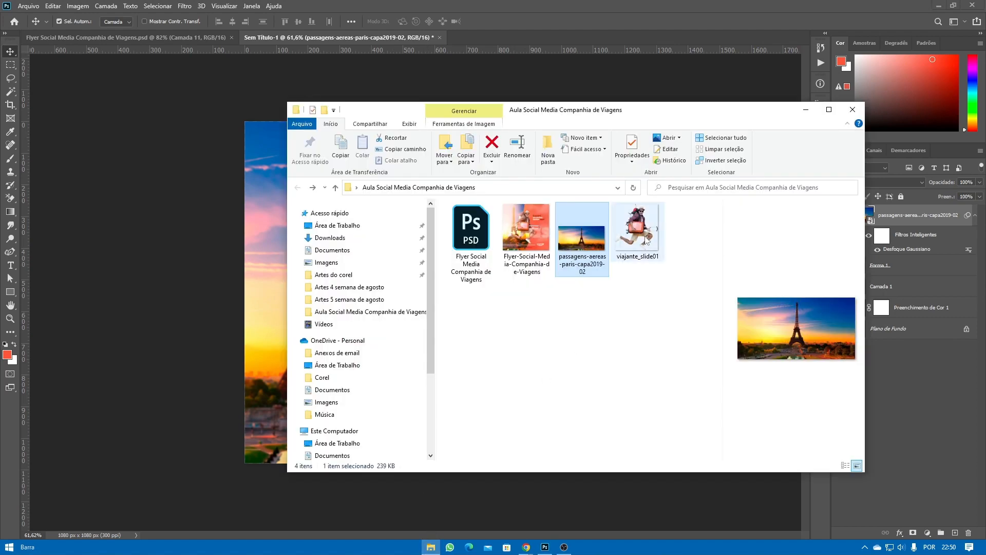
pyautogui.moveTo(646, 240); pyautogui.dragTo(259, 287)
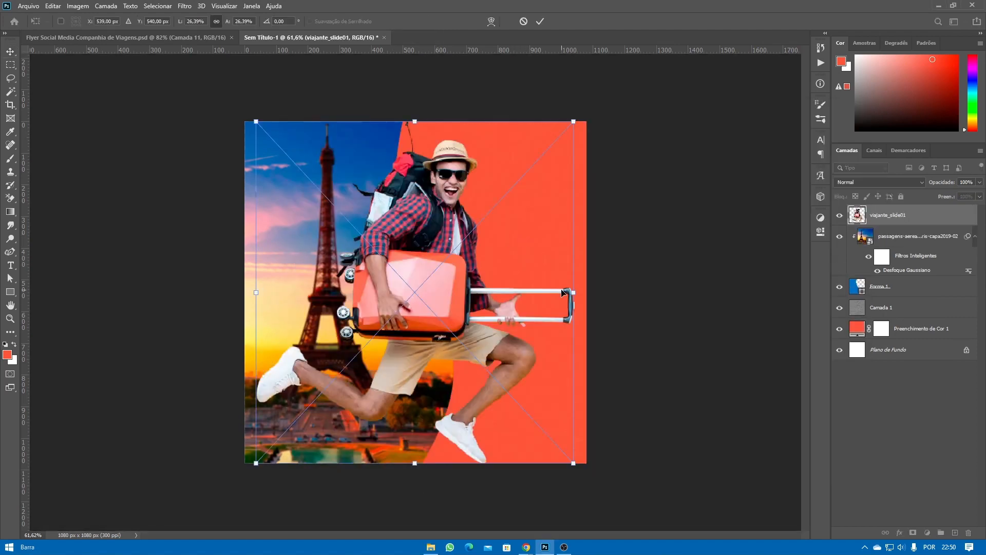
pyautogui.moveTo(572, 292); pyautogui.dragTo(535, 289)
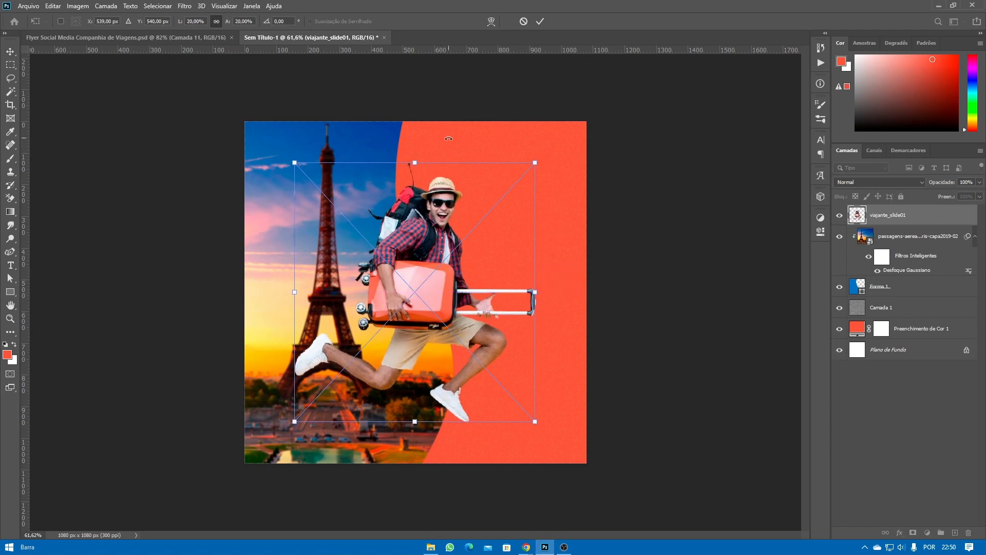
pyautogui.moveTo(445, 197); pyautogui.dragTo(436, 236)
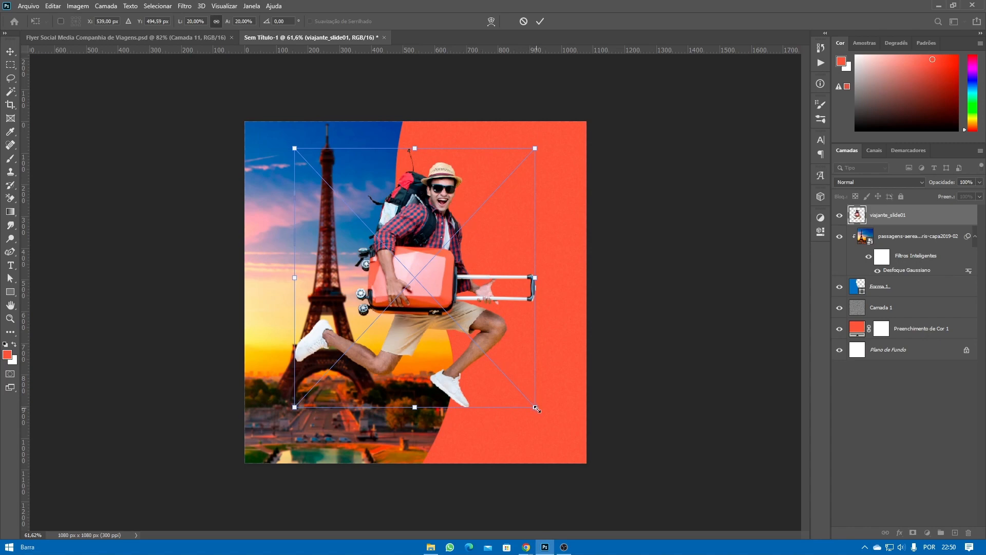
pyautogui.moveTo(537, 409); pyautogui.dragTo(548, 412)
pyautogui.moveTo(465, 302); pyautogui.dragTo(464, 309)
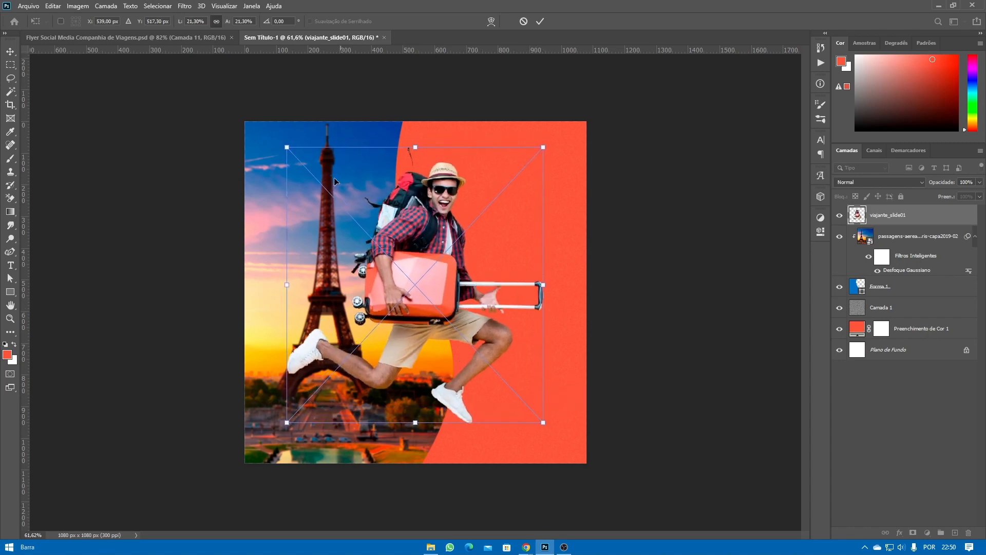
pyautogui.moveTo(287, 146); pyautogui.dragTo(289, 148)
pyautogui.moveTo(385, 252); pyautogui.dragTo(387, 245)
pyautogui.press('Return')
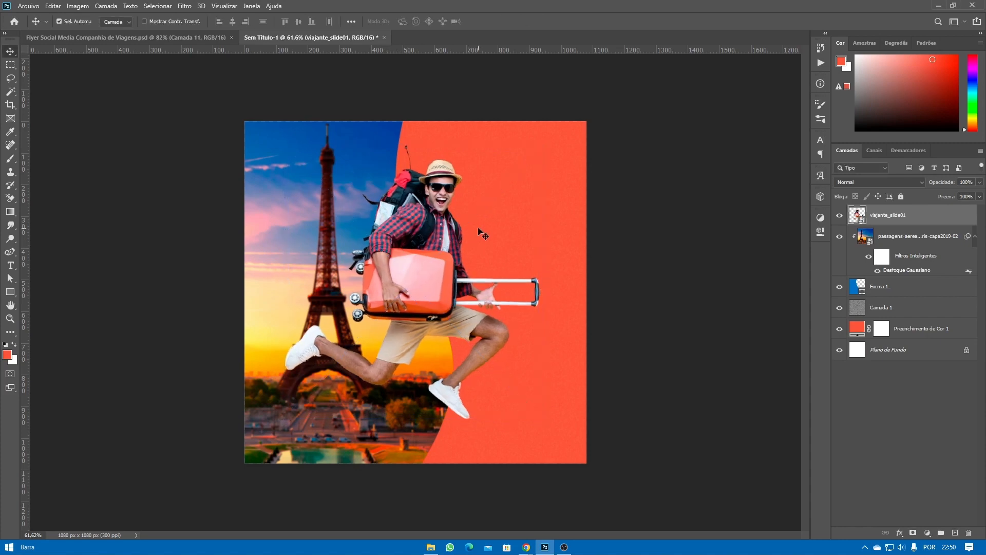
# - Open the Camera Raw filter on the traveller layer and set Clarity to +28, Dehaze to +12 and Exposure to +0.20
pyautogui.click(413, 264)
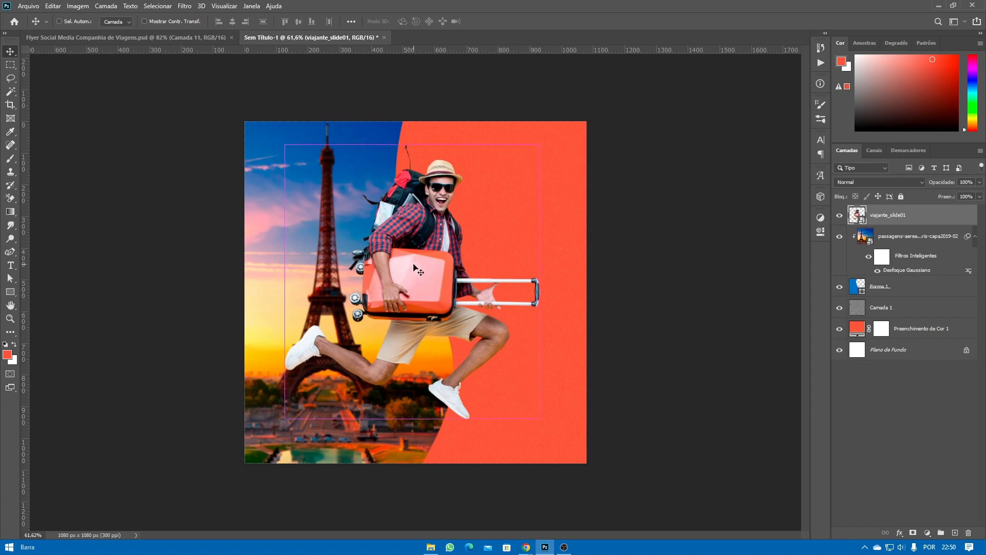
pyautogui.hotkey('ctrl', 'shift', 'a')
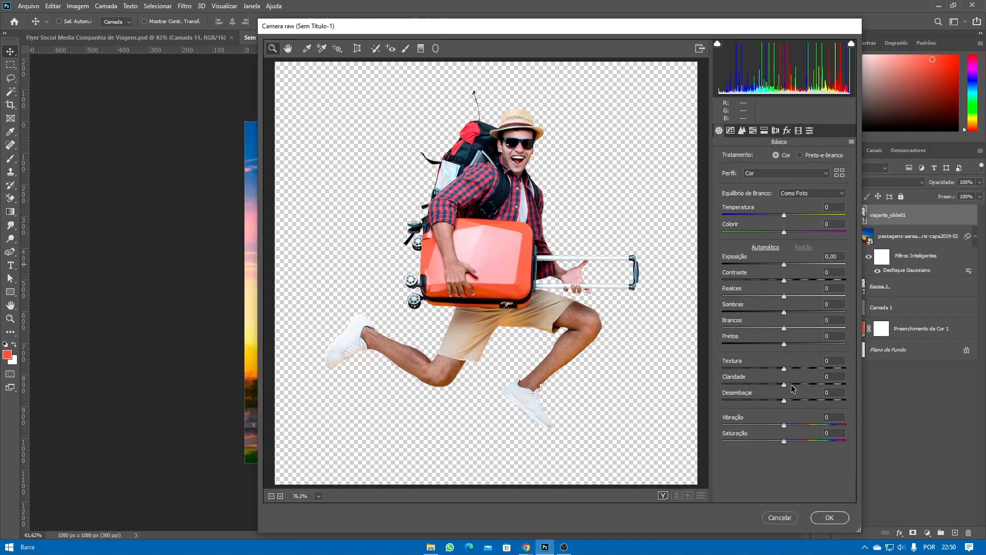
pyautogui.moveTo(784, 384)
pyautogui.mouseDown()
pyautogui.moveTo(804, 384)
pyautogui.moveTo(792, 401)
pyautogui.mouseUp()
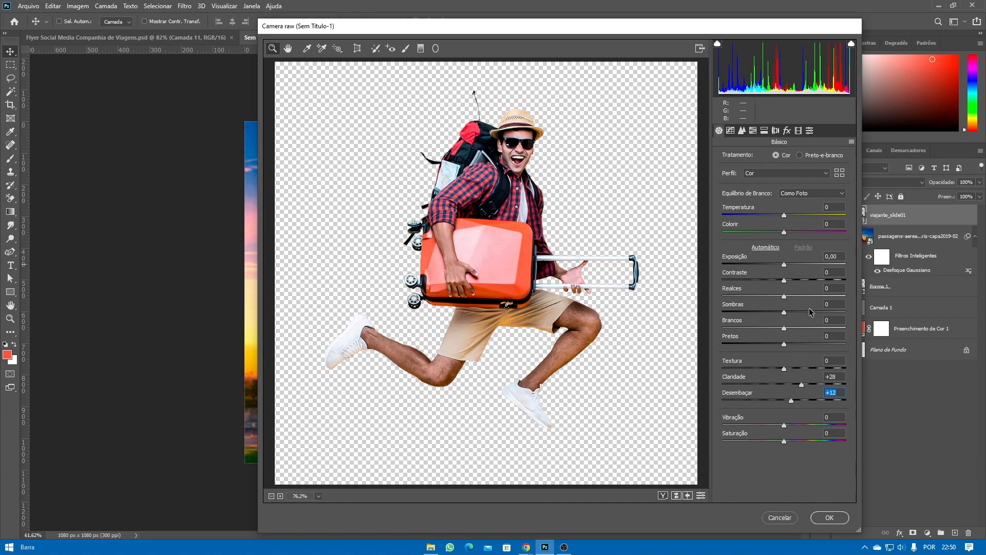
pyautogui.moveTo(785, 268); pyautogui.dragTo(789, 269)
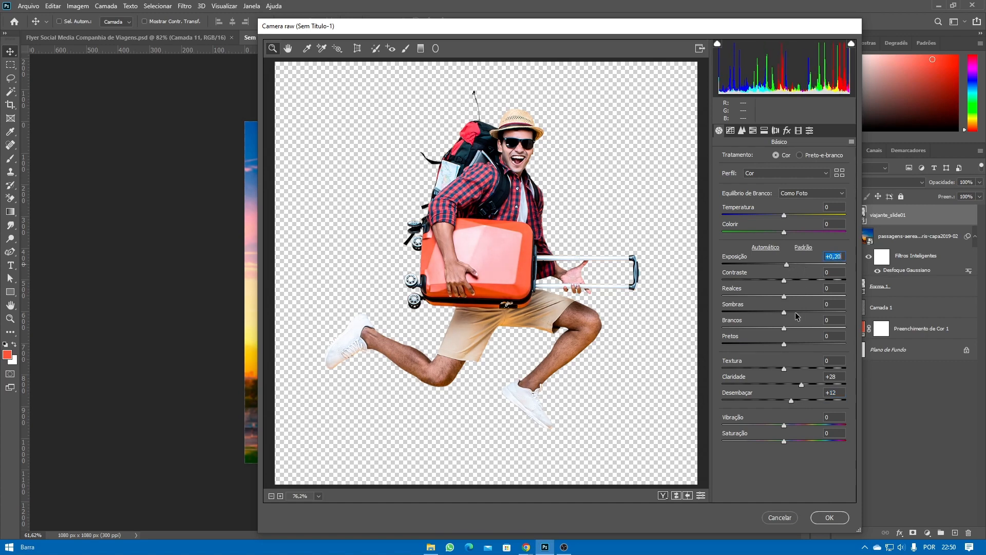
# - Set the traveller image's Shadows to -23 and Highlights to -17 in the Camera Raw filter
pyautogui.moveTo(784, 312); pyautogui.dragTo(770, 312)
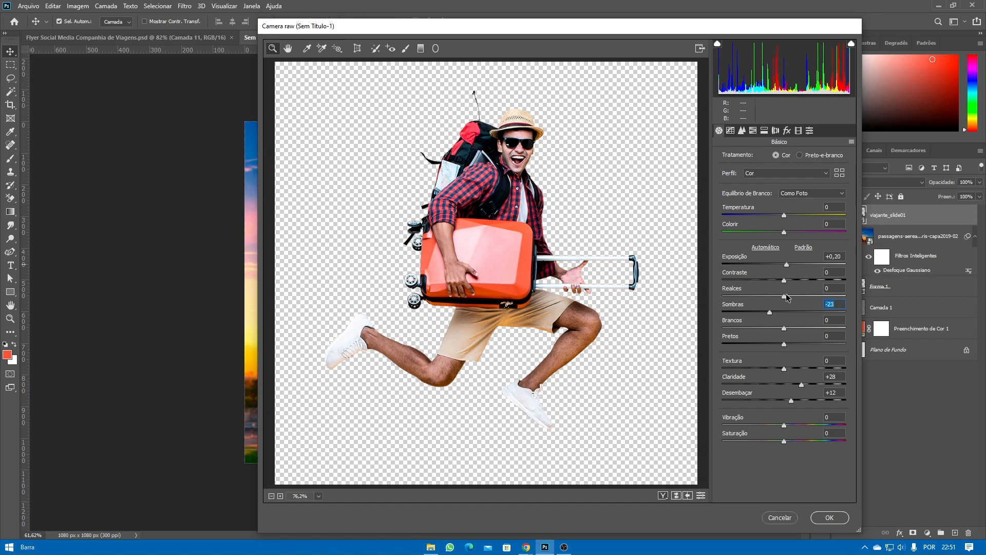
pyautogui.moveTo(784, 296)
pyautogui.mouseDown()
pyautogui.moveTo(761, 299)
pyautogui.moveTo(773, 301)
pyautogui.mouseUp()
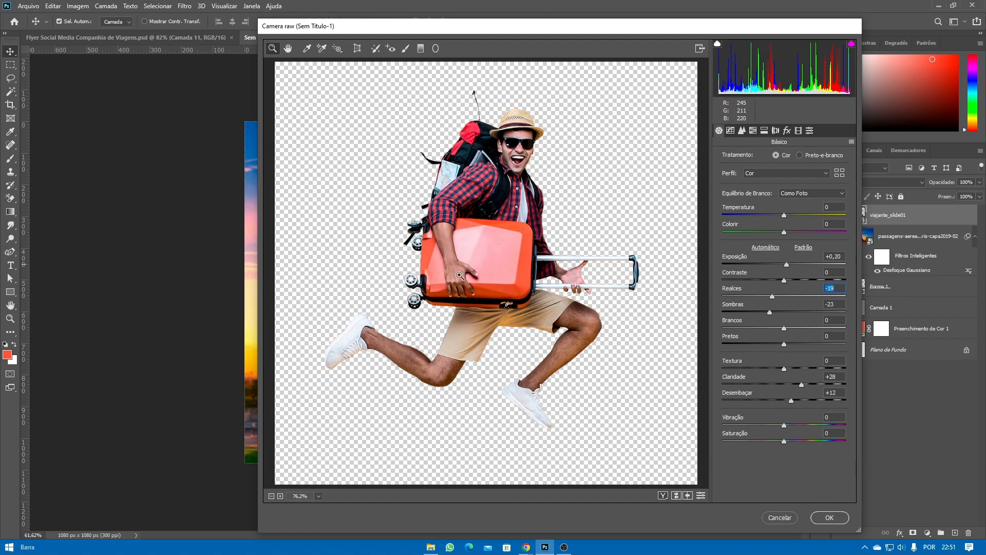
pyautogui.doubleClick(773, 297)
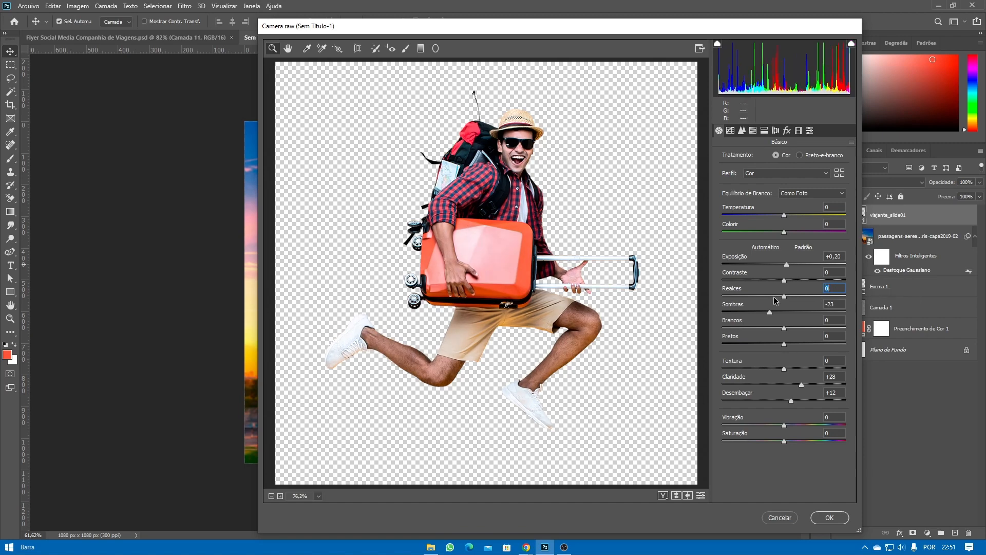
pyautogui.moveTo(777, 297); pyautogui.dragTo(774, 297)
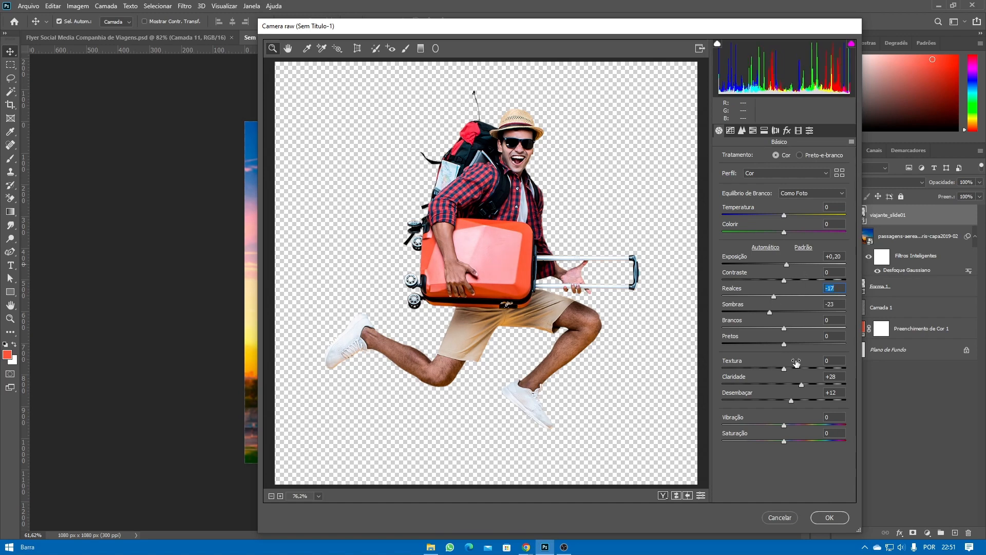
# - Set the traveller's sharpening amount to 22 and luminance noise reduction to 22 in the Camera Raw filter
pyautogui.click(743, 132)
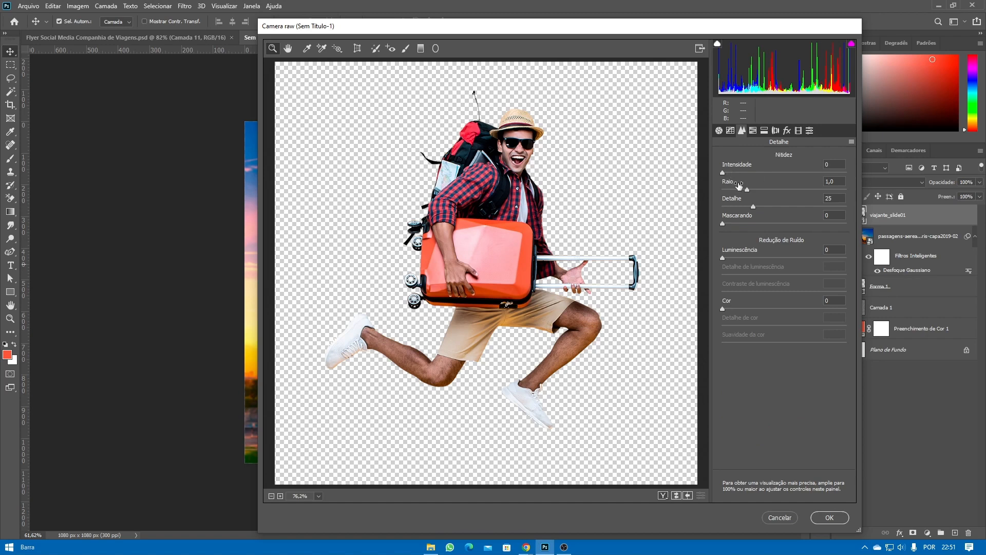
pyautogui.moveTo(723, 174); pyautogui.dragTo(741, 175)
pyautogui.moveTo(723, 253); pyautogui.dragTo(745, 254)
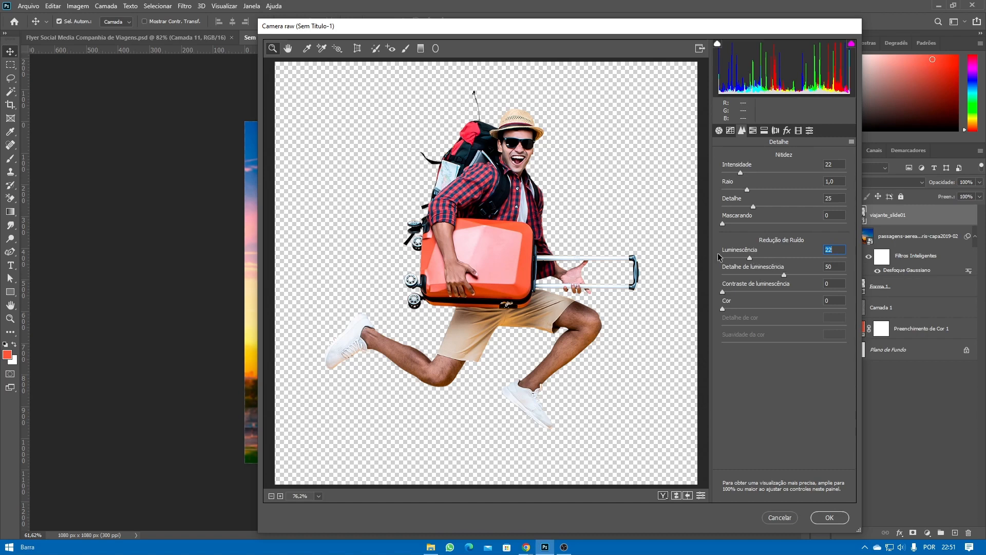
# - Lower the Yellows saturation to -100 in the HSL adjustments and apply the Camera Raw filter to the traveller
pyautogui.click(753, 131)
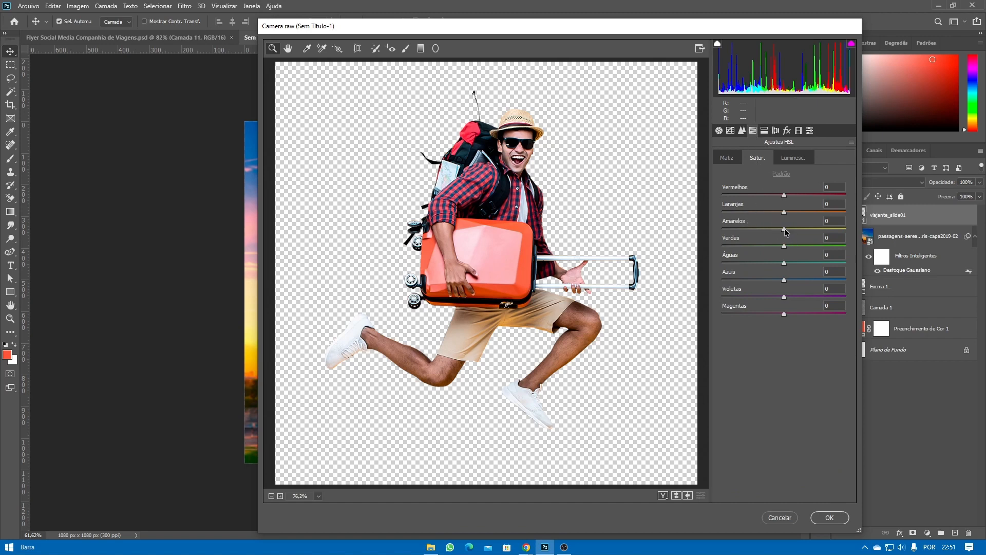
pyautogui.moveTo(785, 230); pyautogui.dragTo(674, 242)
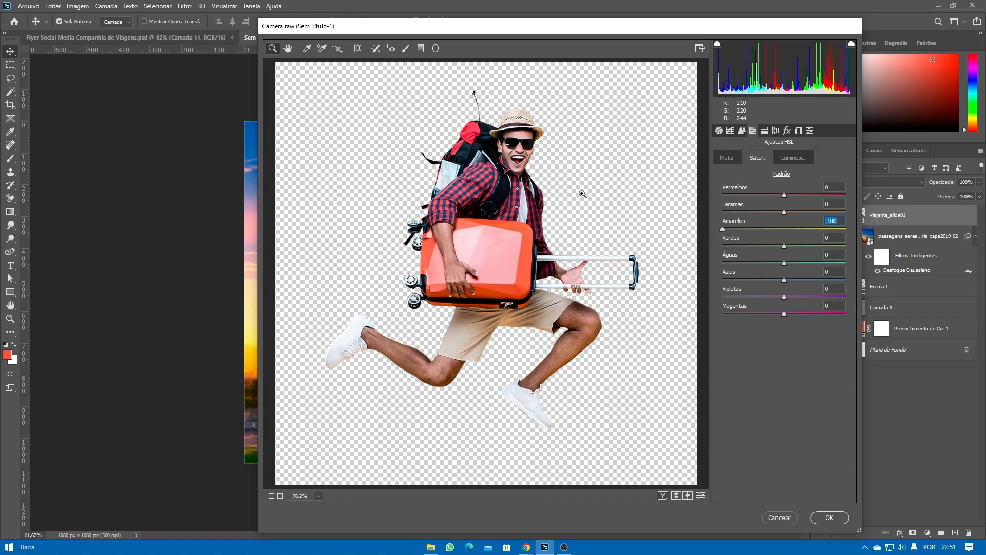
pyautogui.doubleClick(723, 229)
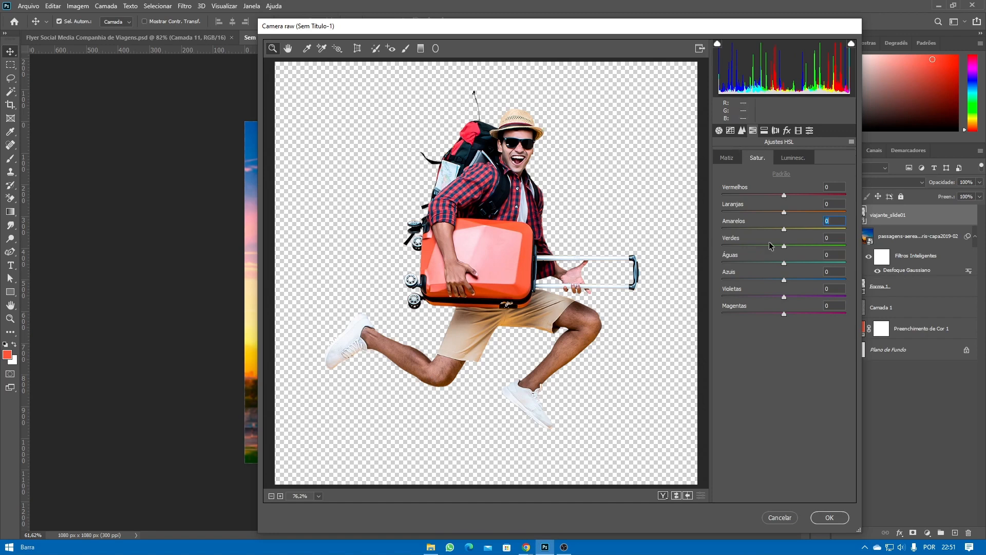
pyautogui.moveTo(784, 229); pyautogui.dragTo(680, 245)
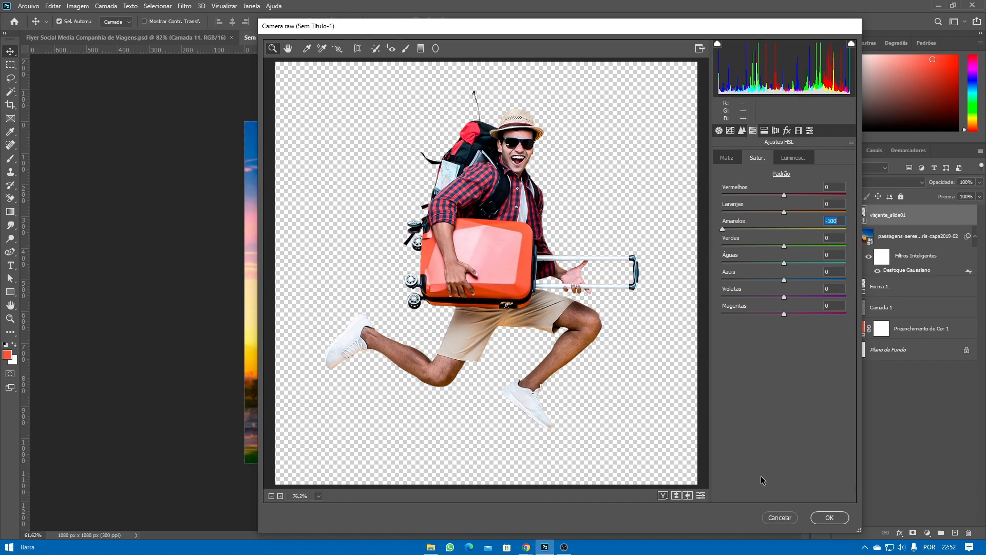
pyautogui.click(822, 519)
# - Apply a second Camera Raw filter to the traveller layer with Temperature +8 and Tint +9
pyautogui.hotkey('ctrl', '0')
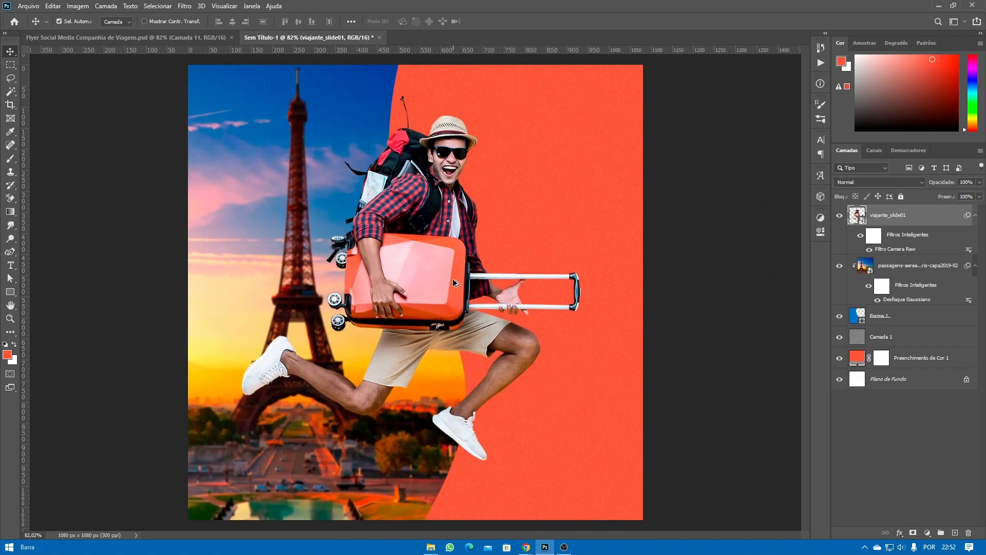
pyautogui.scroll(-2, 455, 283)
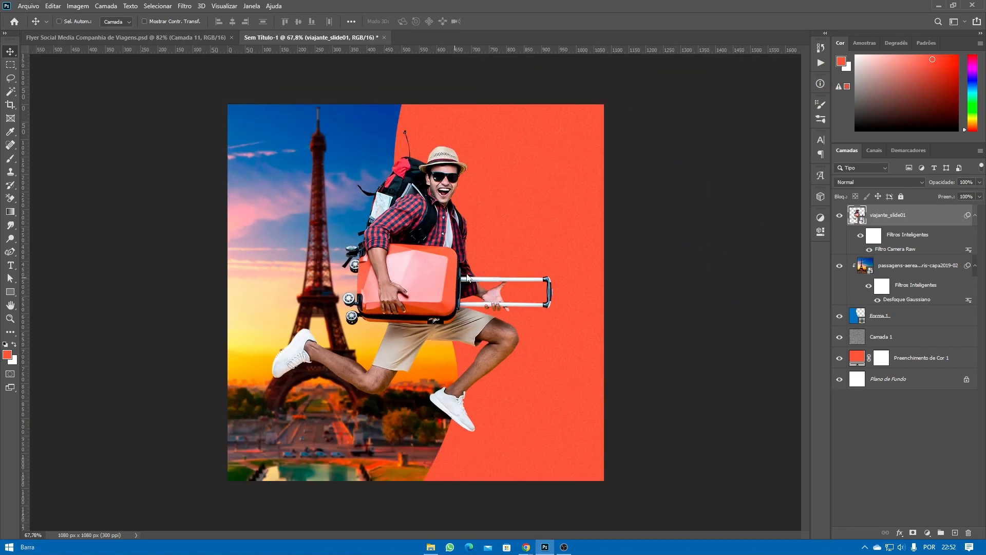
pyautogui.hotkey('ctrl', 'shift', 'a')
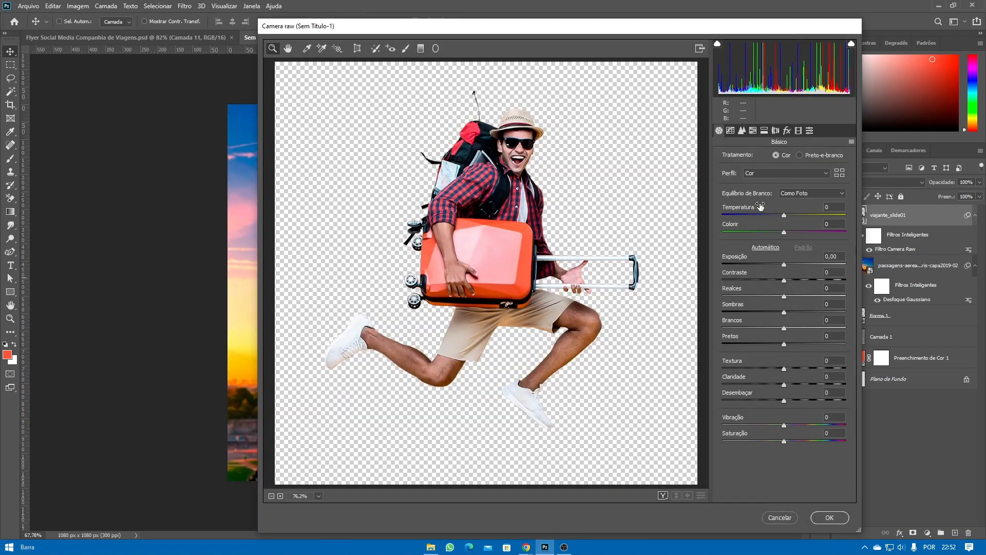
pyautogui.moveTo(784, 214); pyautogui.dragTo(788, 215)
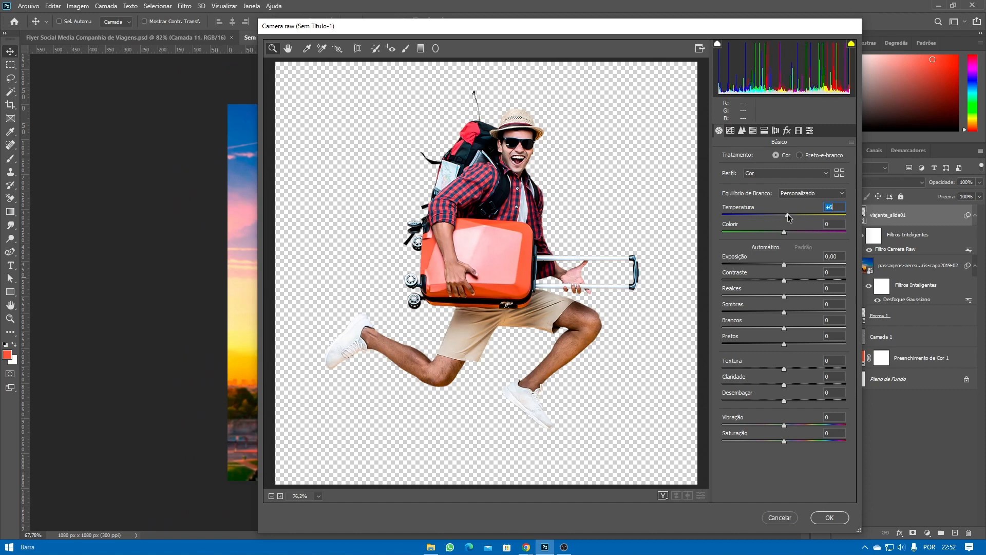
pyautogui.press('Up')
pyautogui.press('Up')
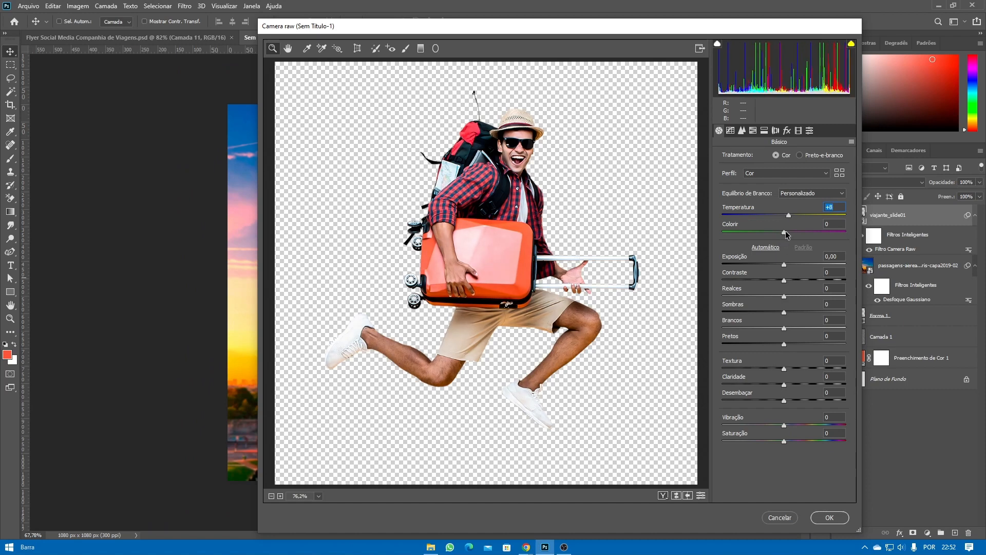
pyautogui.moveTo(787, 235); pyautogui.dragTo(793, 235)
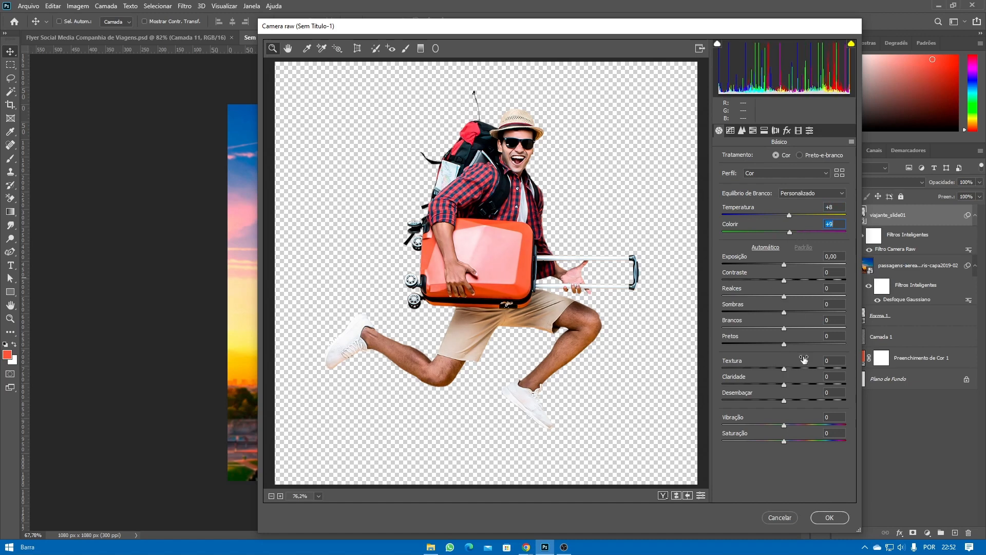
pyautogui.click(831, 517)
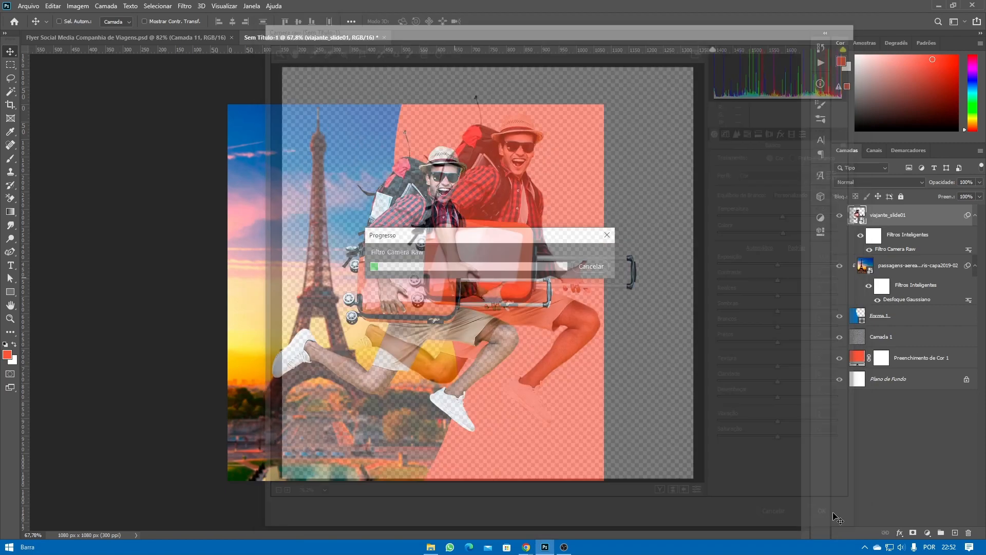
# - Compare the traveller image with its smart filters switched off and on
pyautogui.scroll(1, 467, 256)
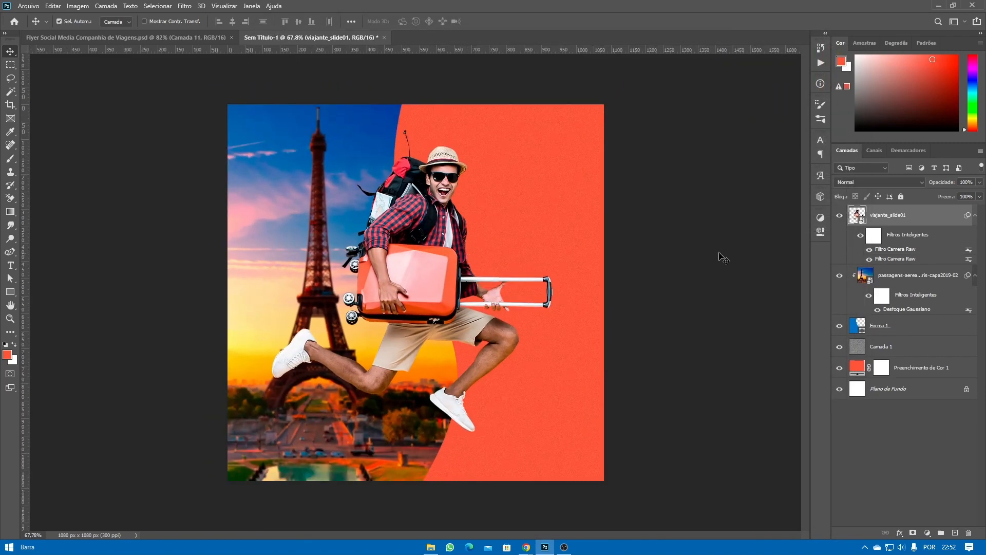
pyautogui.click(861, 237)
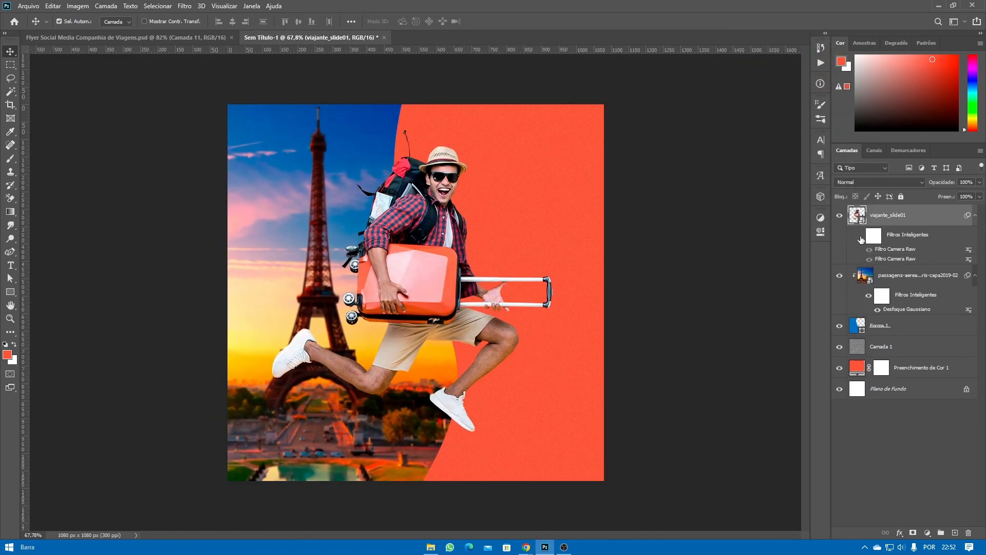
pyautogui.click(861, 237)
pyautogui.click(860, 236)
pyautogui.click(860, 237)
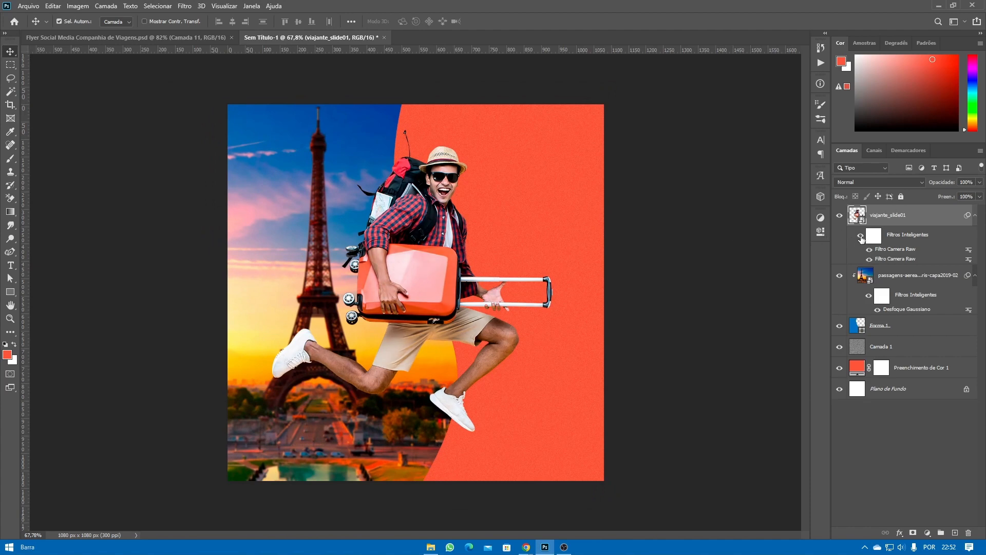
pyautogui.click(860, 237)
pyautogui.click(861, 236)
# - Apply the Sharpen Edges filter to the traveller layer and compare the details up close with and without it
pyautogui.click(183, 7)
pyautogui.moveTo(204, 191)
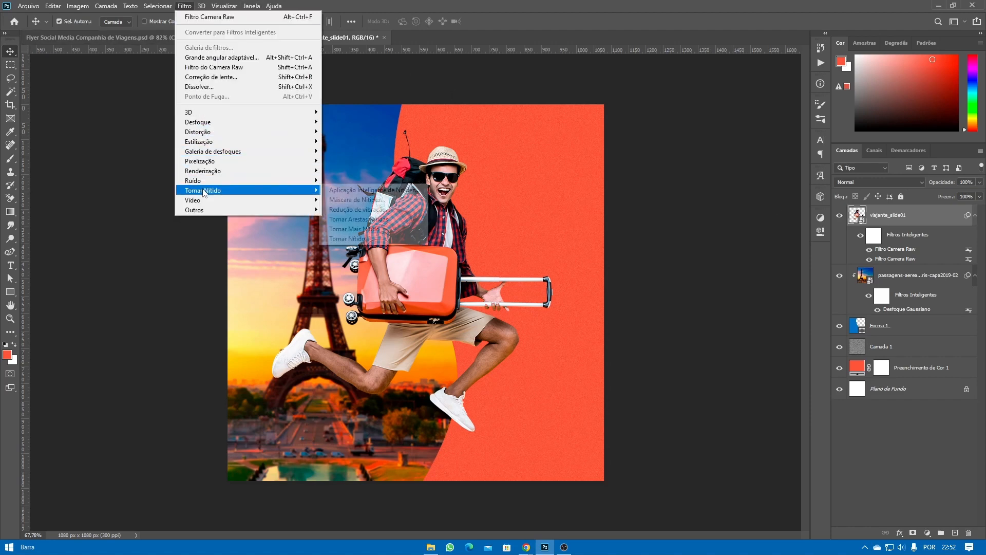
pyautogui.click(364, 219)
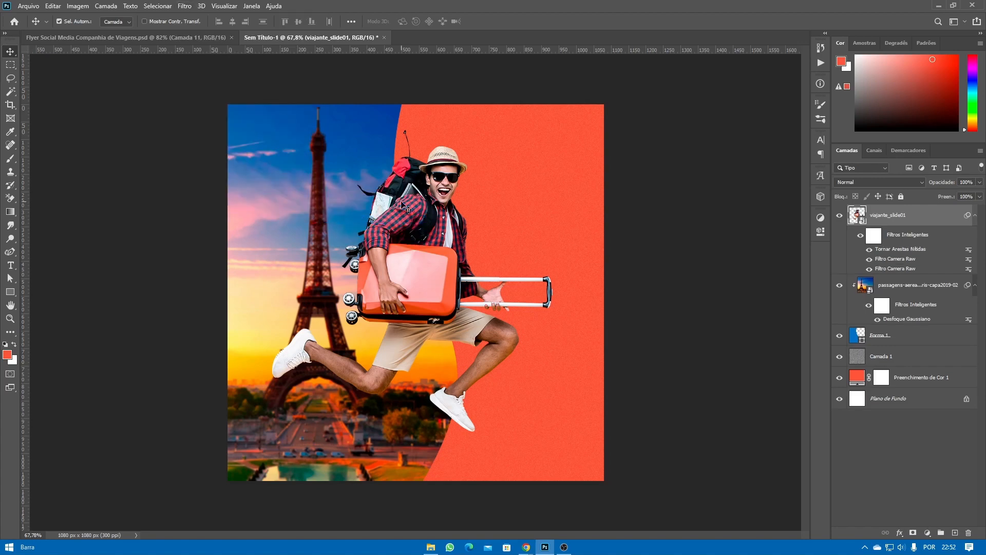
pyautogui.scroll(4, 456, 181)
pyautogui.scroll(2, 455, 181)
pyautogui.scroll(2, 455, 181)
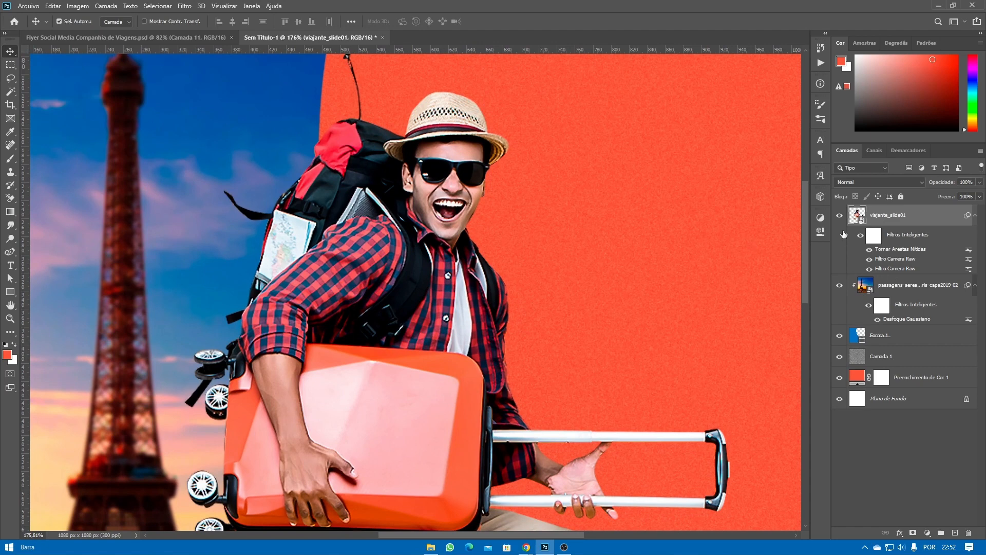
pyautogui.click(869, 250)
pyautogui.click(869, 251)
pyautogui.scroll(-3, 456, 211)
pyautogui.scroll(-2, 452, 211)
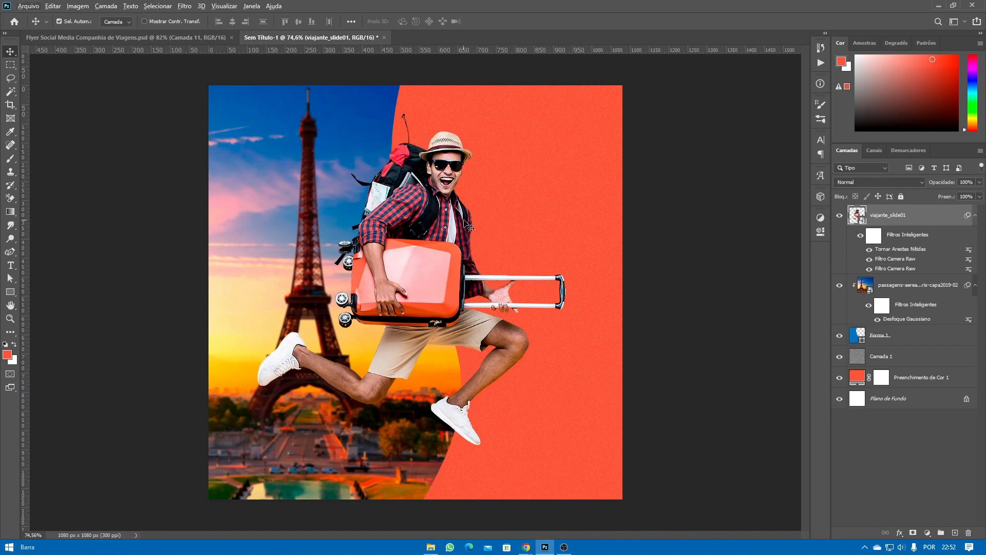
# - Group the layers from the orange-red colour fill up to the Paris photo and name the group BG
pyautogui.click(903, 381)
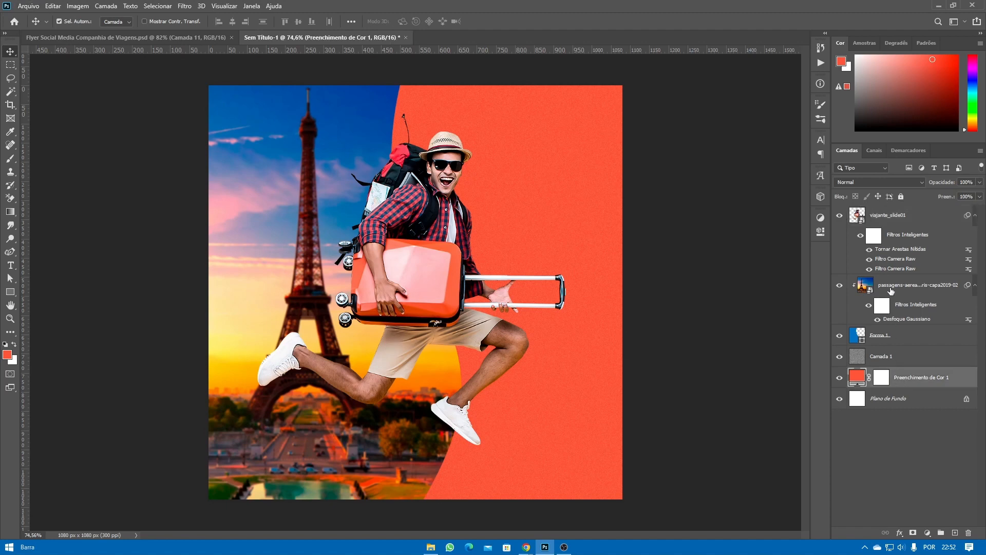
pyautogui.keyDown('shift'); pyautogui.click(891, 289); pyautogui.keyUp('shift')
pyautogui.hotkey('ctrl', 'g')
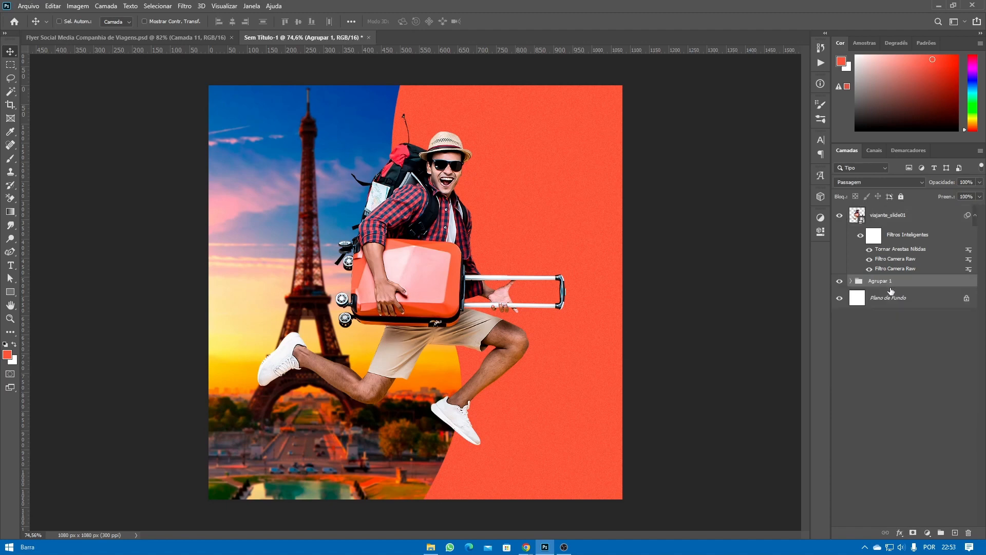
pyautogui.doubleClick(880, 280)
pyautogui.write('BG')
pyautogui.press('Return')
# - Put the viajante_slide01 layer into its own group named Personagem
pyautogui.click(879, 220)
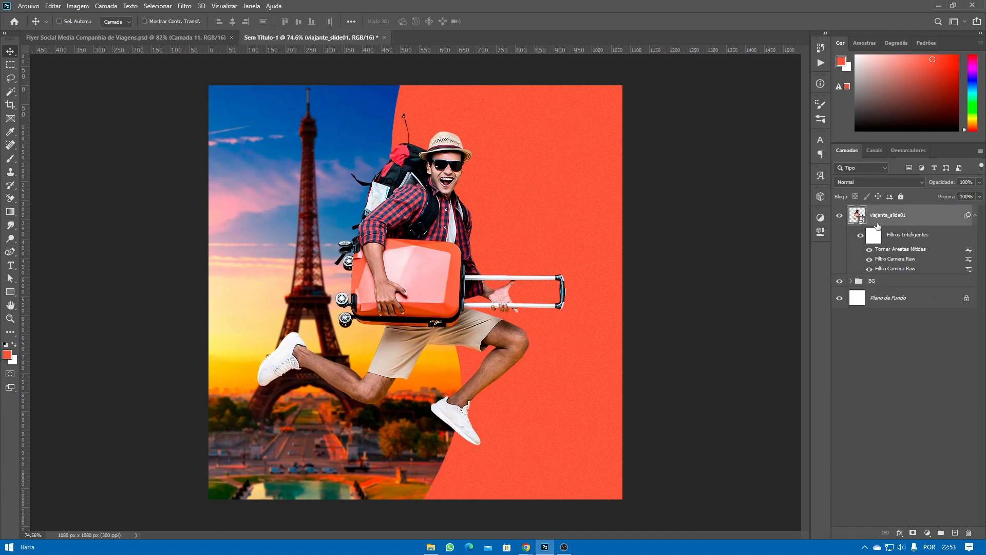
pyautogui.hotkey('ctrl', 'g')
pyautogui.doubleClick(873, 212)
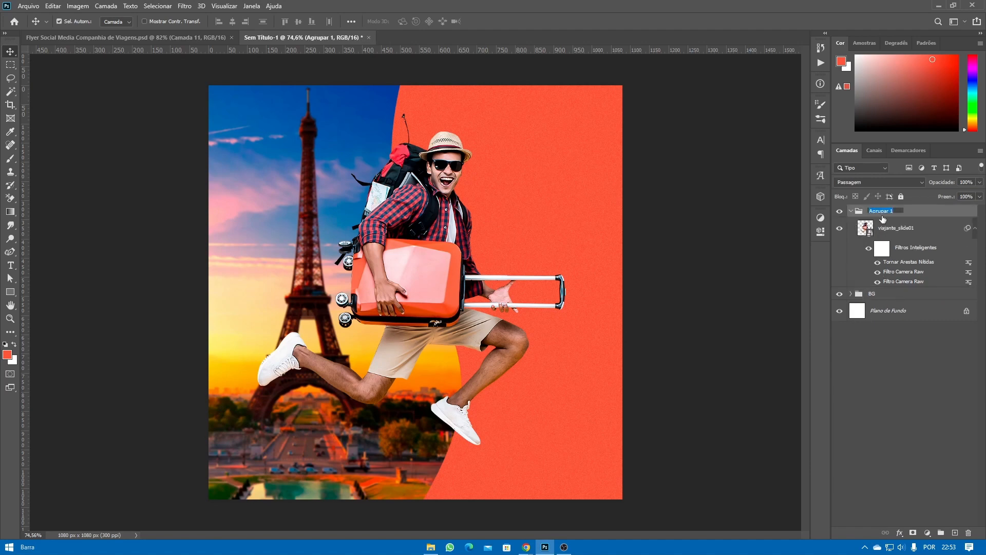
pyautogui.write('Personagem')
pyautogui.press('Return')
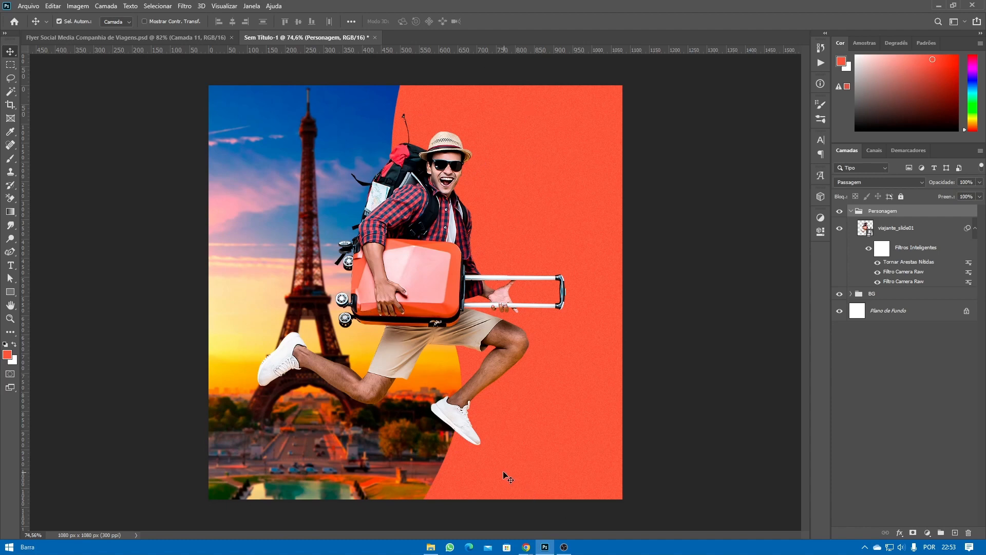
# - Add a new empty layer beneath the traveller layer inside the Personagem group
pyautogui.click(885, 239)
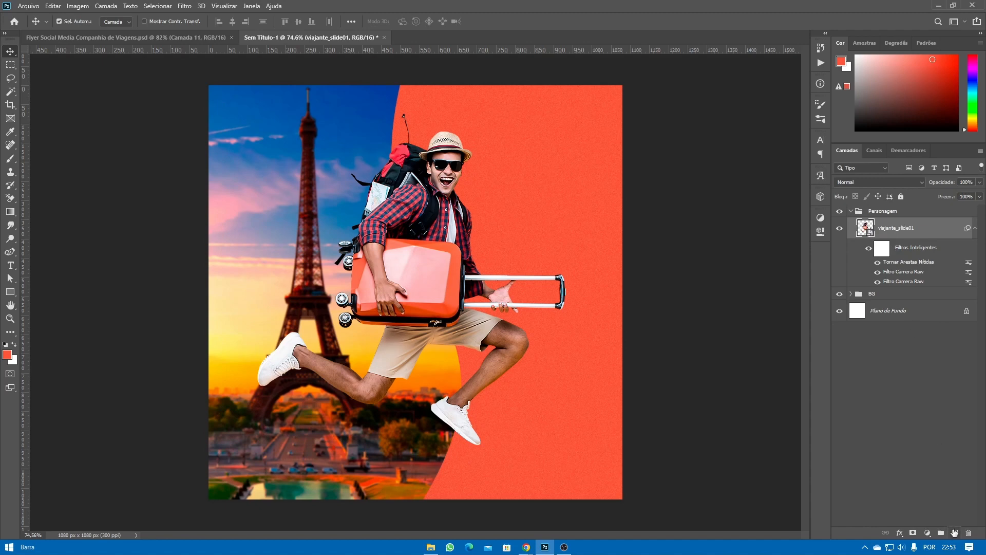
pyautogui.click(955, 533)
pyautogui.moveTo(888, 236); pyautogui.dragTo(885, 307)
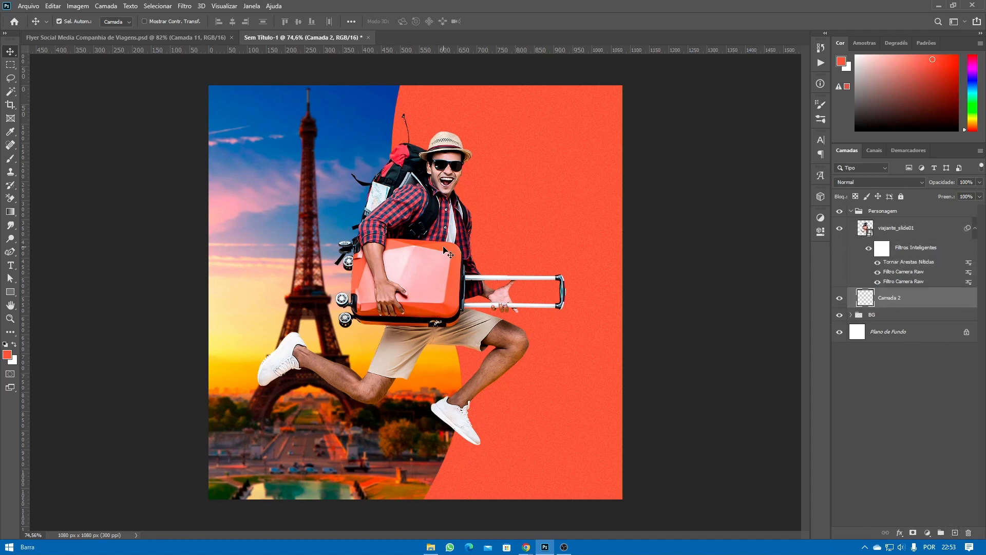
# - Choose the soft round pressure-size brush with 0% hardness and flatten its tip into a thin horizontal ellipse
pyautogui.press('b')
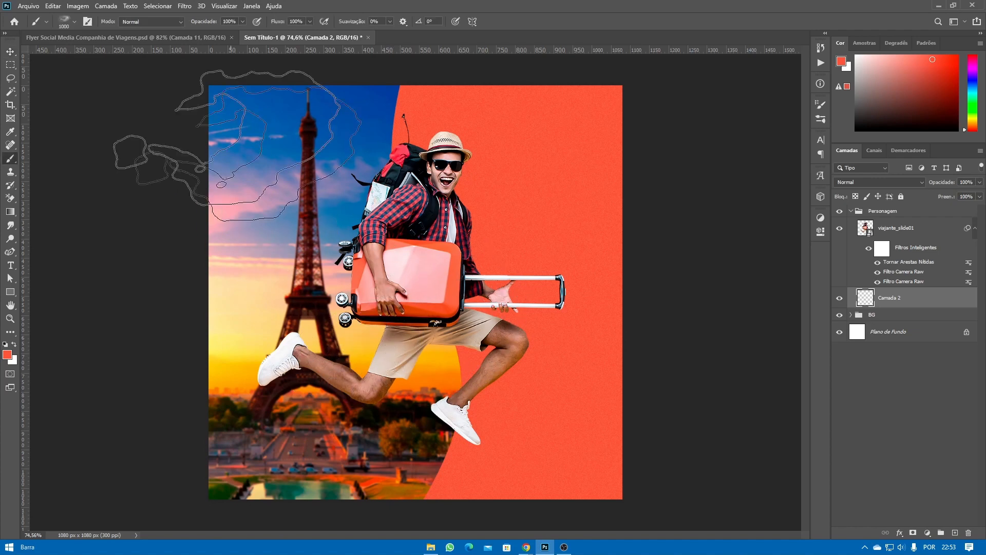
pyautogui.click(72, 23)
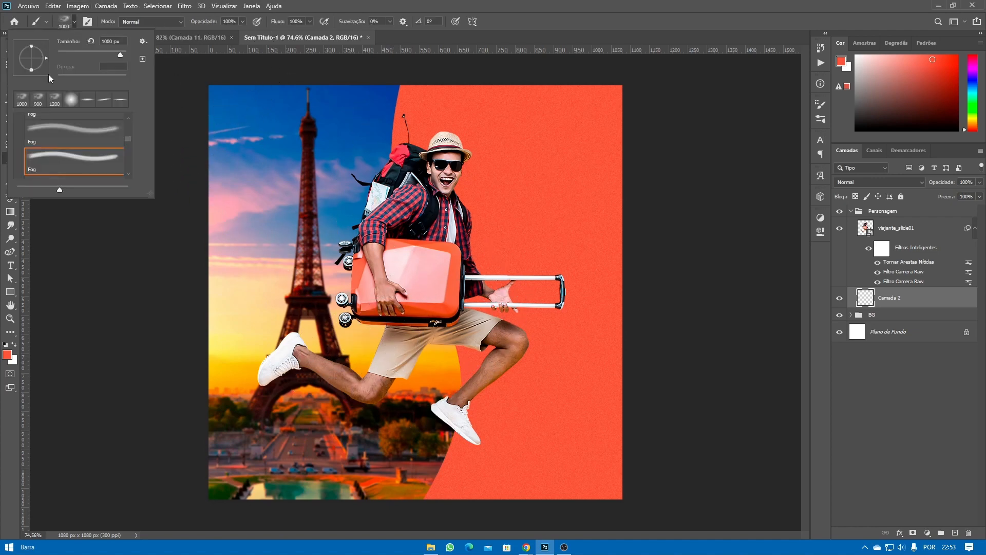
pyautogui.click(72, 101)
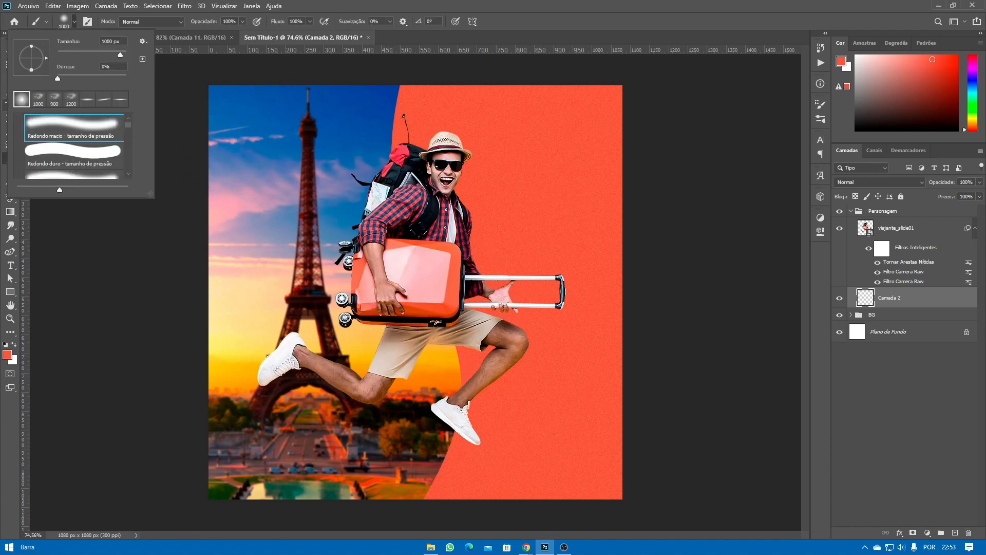
pyautogui.scroll(2, 77, 143)
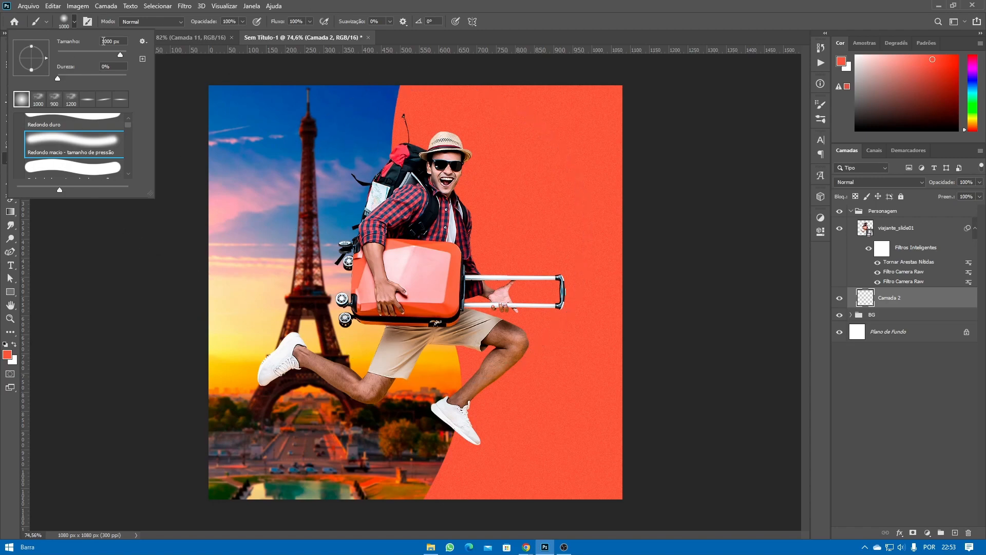
pyautogui.moveTo(34, 50); pyautogui.dragTo(35, 60)
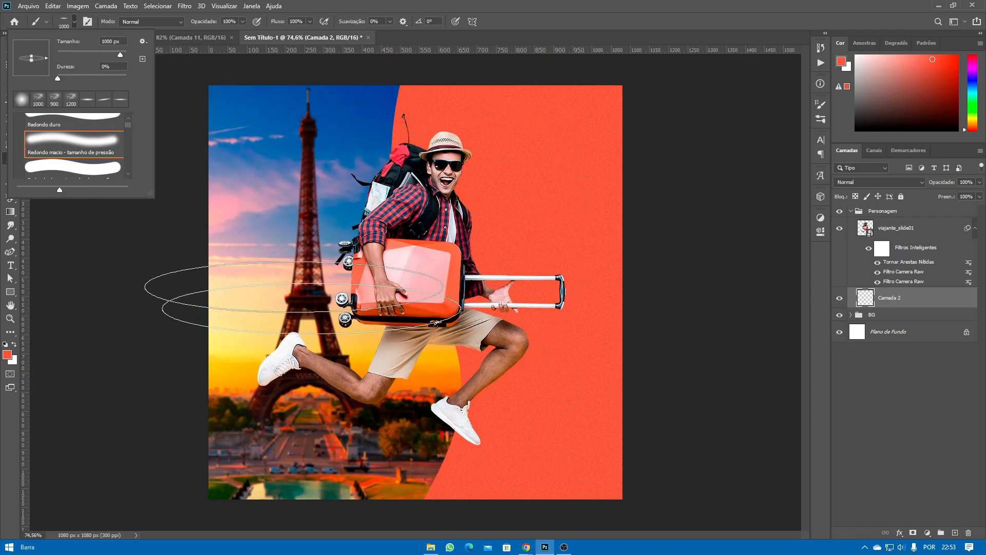
pyautogui.click(75, 22)
# - Reduce the brush size to 250 px and set the foreground colour to black
pyautogui.press('[')
pyautogui.press('[')
pyautogui.press('[')
pyautogui.press('[')
pyautogui.press('[')
pyautogui.press('[')
pyautogui.press('[')
pyautogui.press('[')
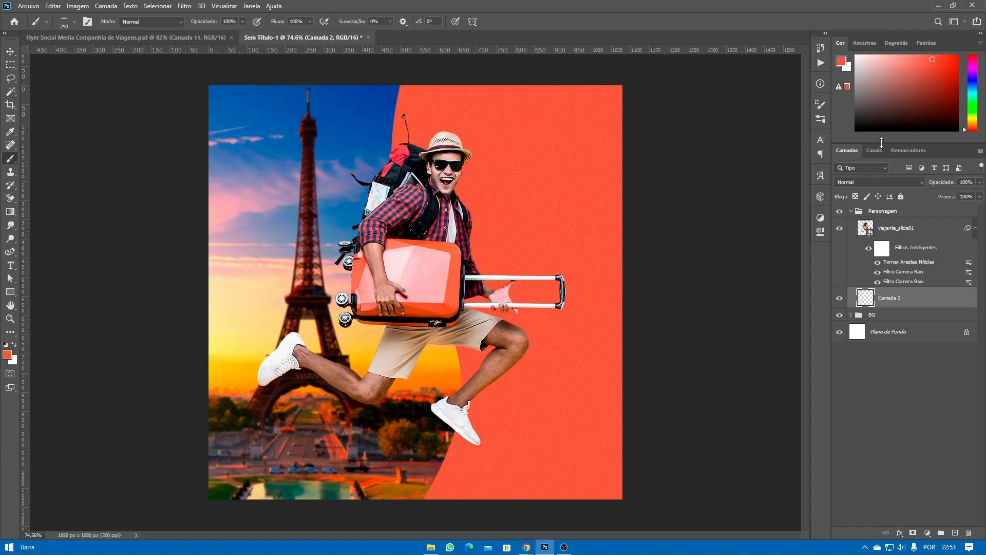
pyautogui.click(846, 57)
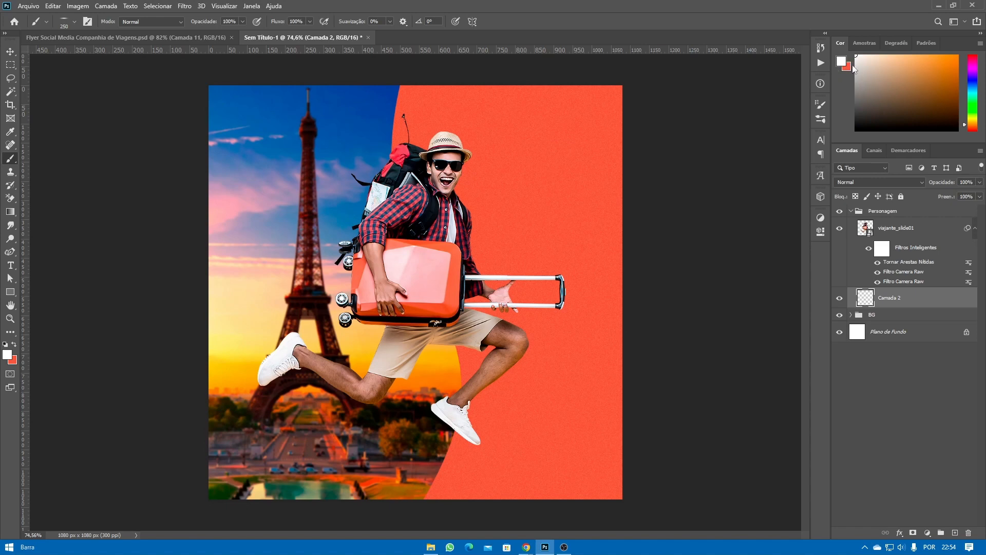
pyautogui.click(856, 129)
pyautogui.scroll(2, 410, 472)
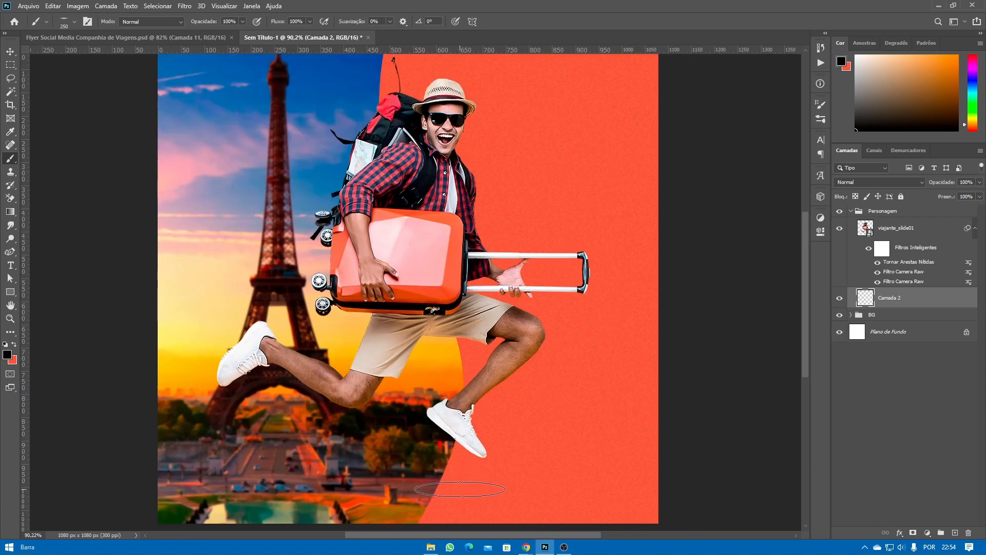
# - Stamp a soft black shadow on the ground below the front shoe and a second one beneath the body on a new layer
pyautogui.click(470, 489)
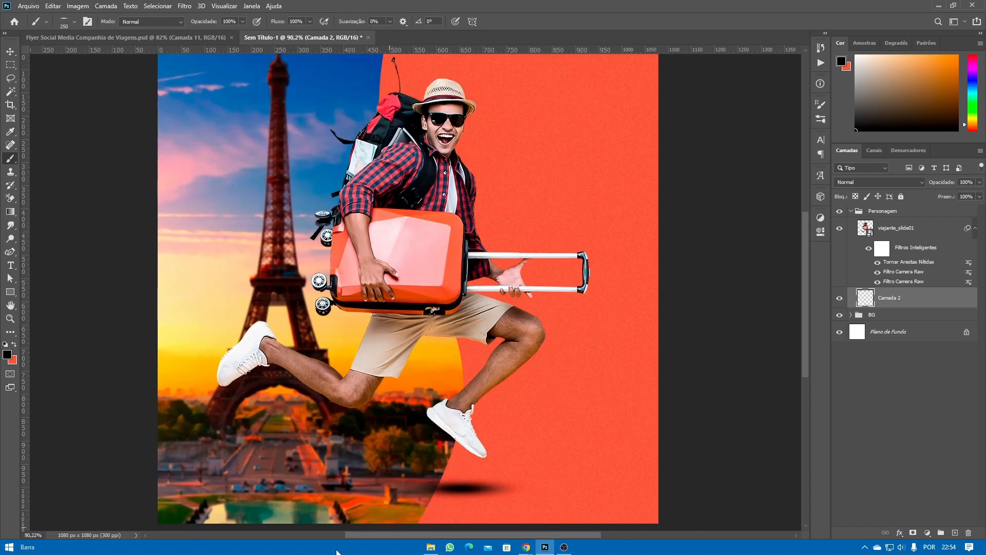
pyautogui.click(955, 533)
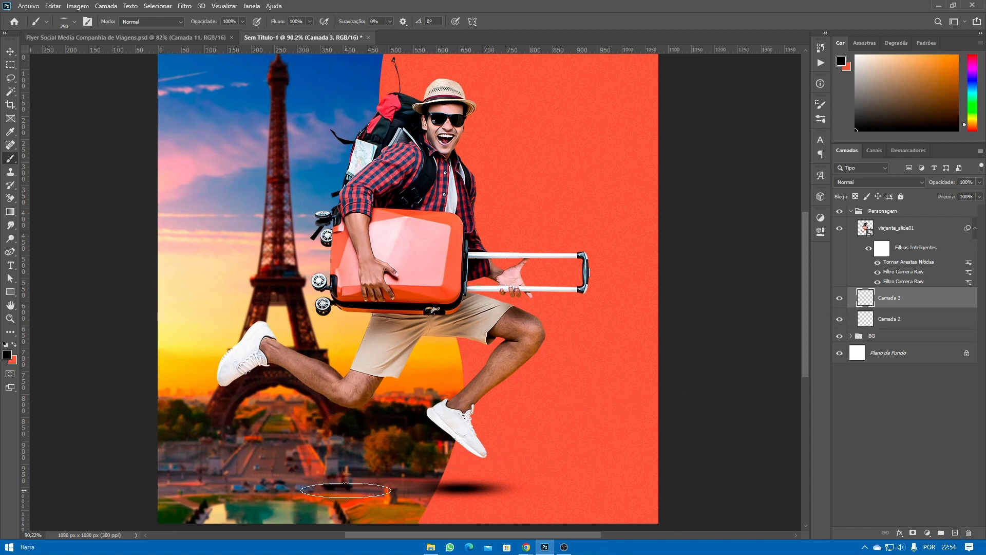
pyautogui.click(346, 490)
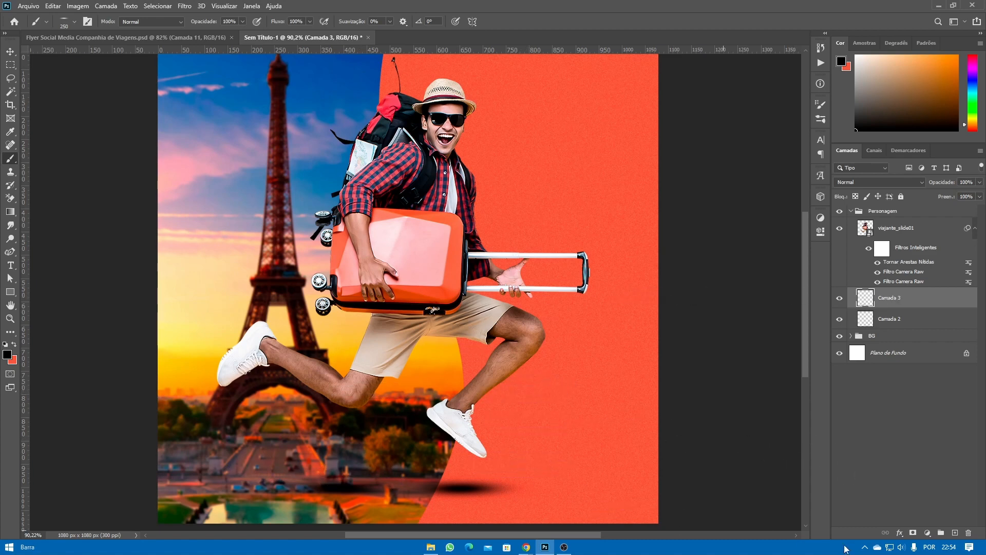
# - Add another layer and stamp a smaller ground shadow below the rear shoe with the brush reduced to 200 px
pyautogui.click(955, 533)
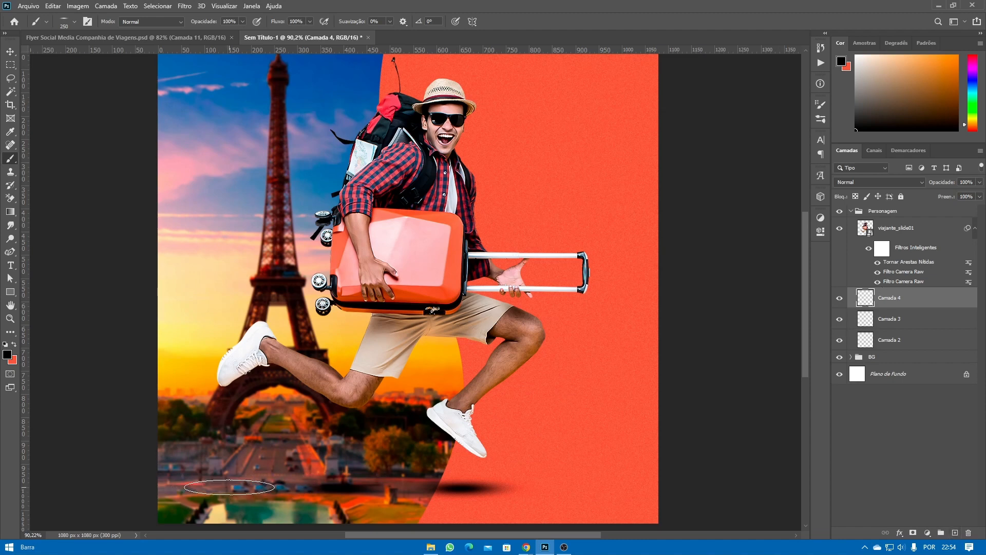
pyautogui.press('[')
pyautogui.press('[')
pyautogui.press('[')
pyautogui.press(']')
pyautogui.click(234, 488)
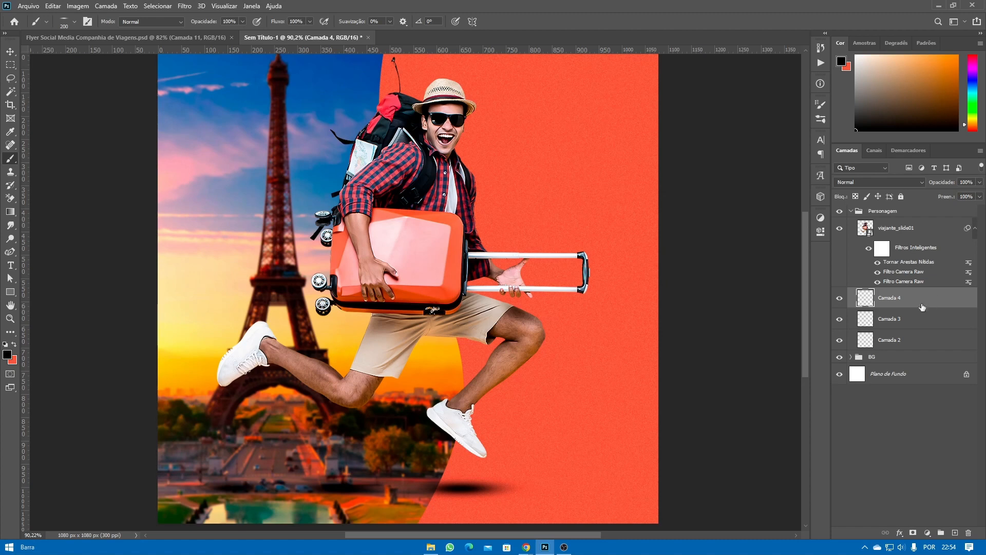
# - Lower the fill of the front-shoe shadow layer Camada 2 to 38% and of the middle shadow layer Camada 3 to 39%
pyautogui.click(885, 341)
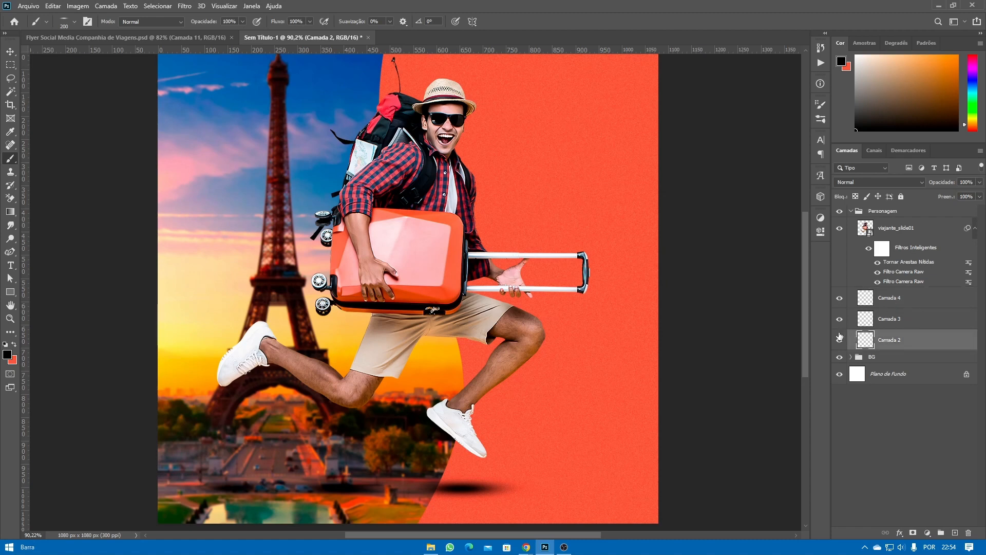
pyautogui.click(980, 197)
pyautogui.moveTo(954, 213); pyautogui.dragTo(951, 213)
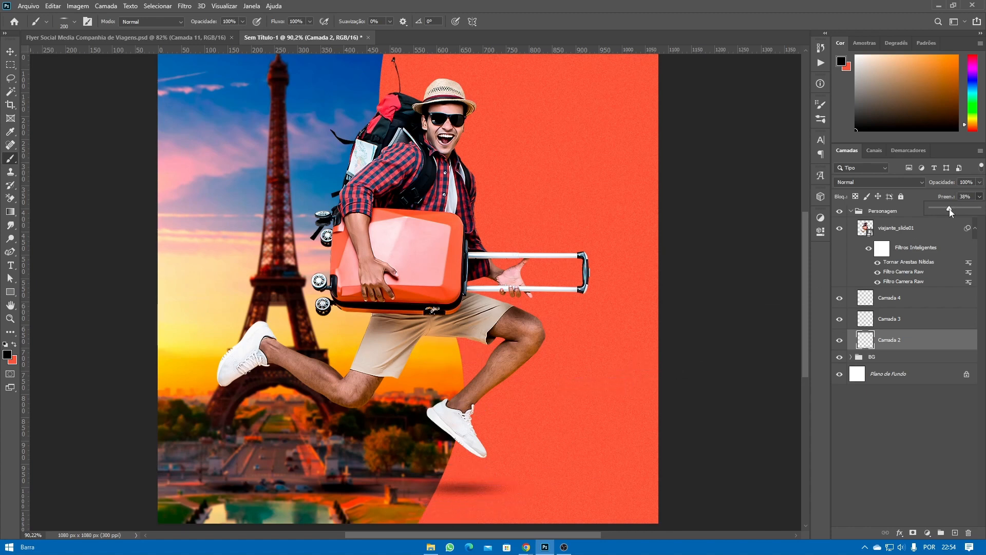
pyautogui.click(888, 319)
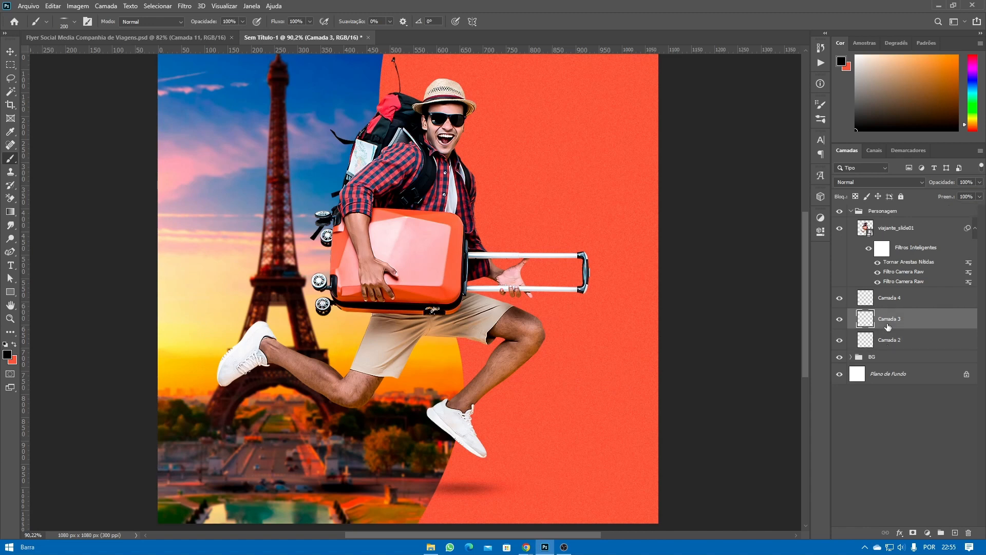
pyautogui.click(980, 197)
pyautogui.moveTo(979, 210); pyautogui.dragTo(951, 209)
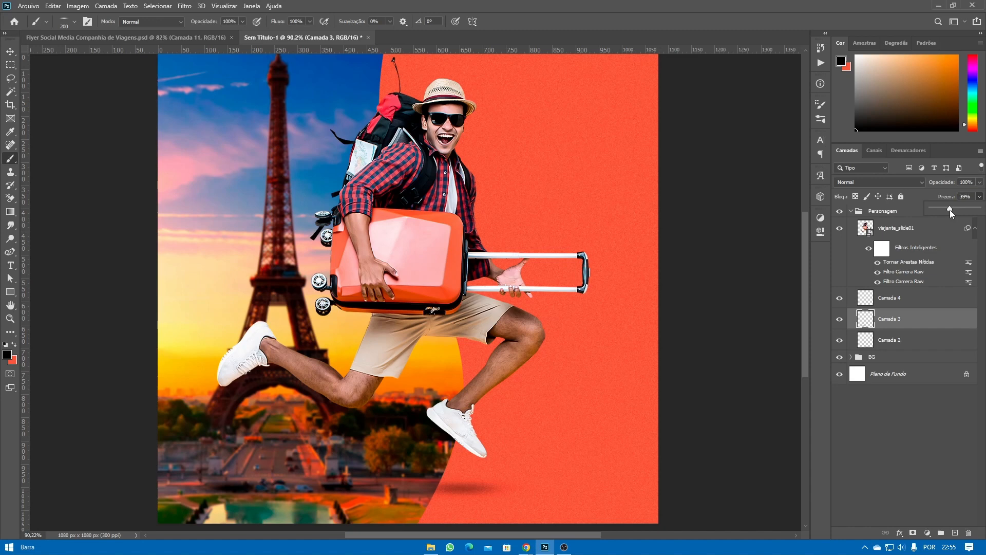
pyautogui.click(840, 320)
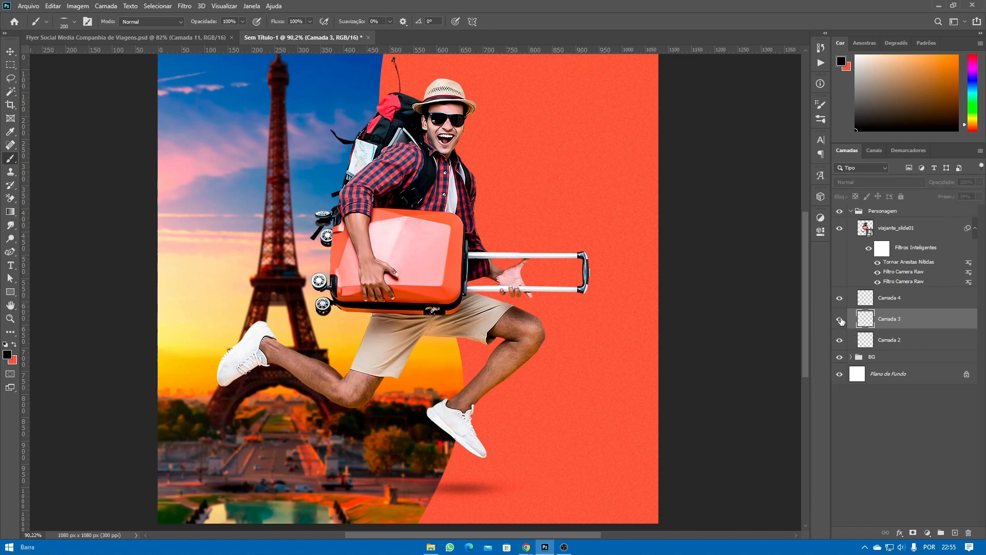
# - Lower the fill of the rear-shoe shadow layer Camada 4 to 35%
pyautogui.click(900, 302)
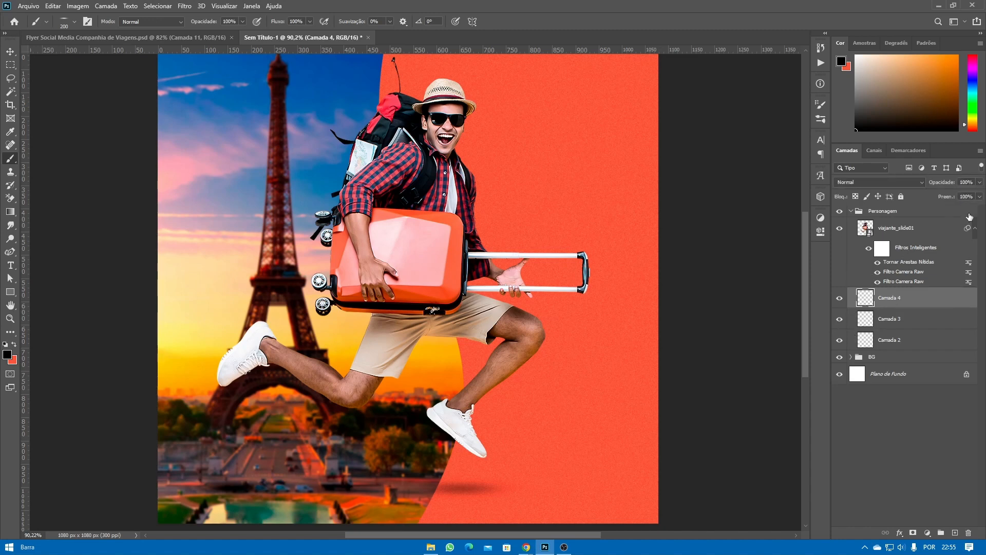
pyautogui.click(979, 197)
pyautogui.moveTo(979, 209); pyautogui.dragTo(946, 210)
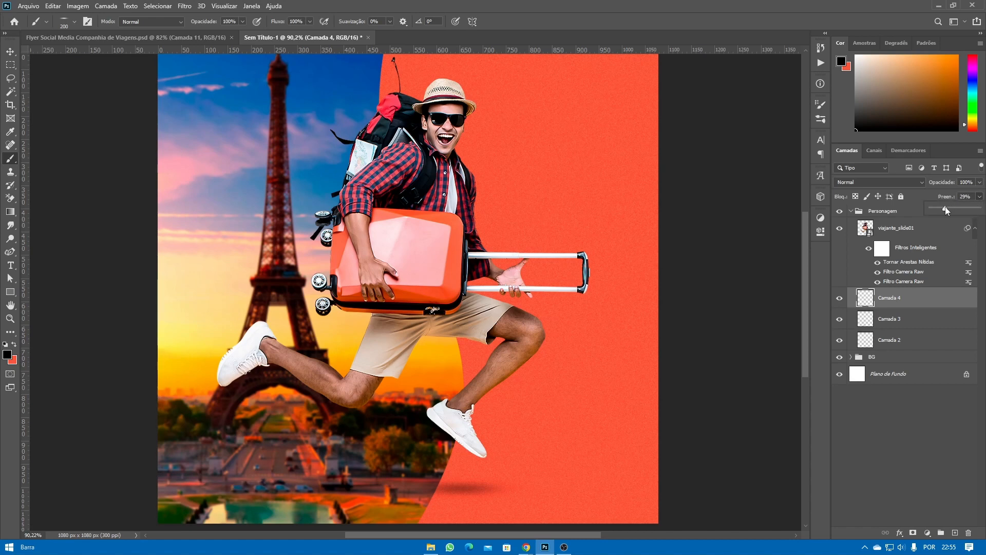
pyautogui.click(841, 314)
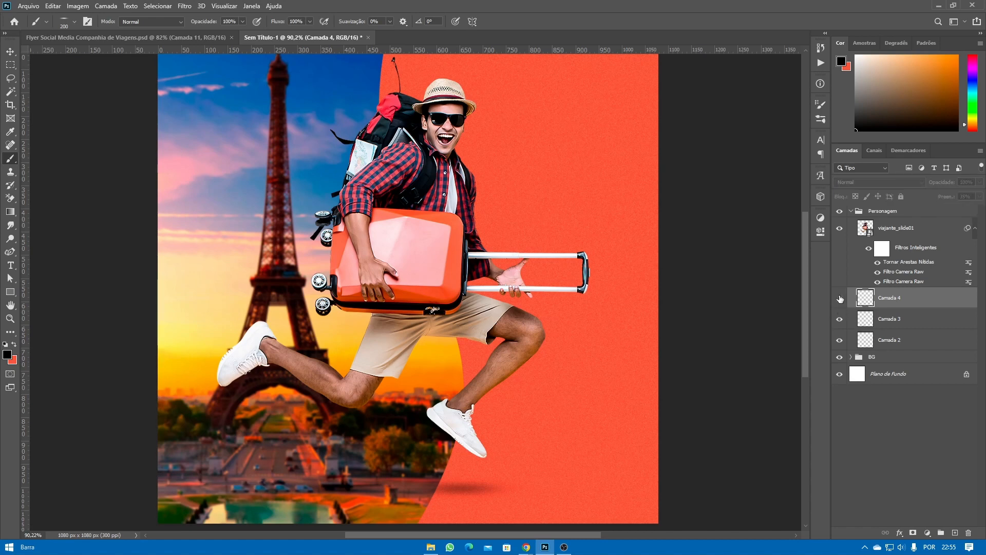
pyautogui.click(10, 51)
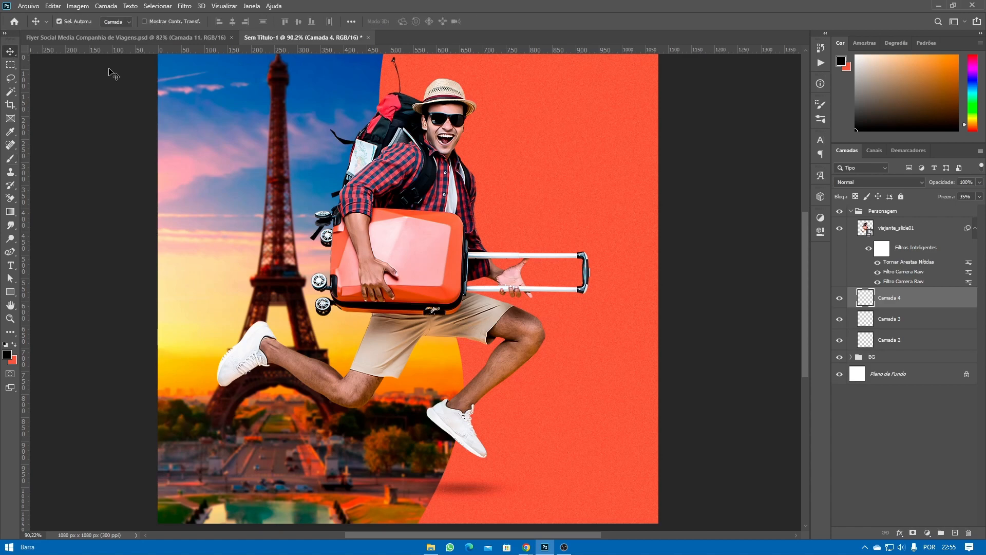
# - Add a new layer above the small shadows and enlarge the brush to 1100 px
pyautogui.scroll(-3, 537, 265)
pyautogui.scroll(2, 511, 288)
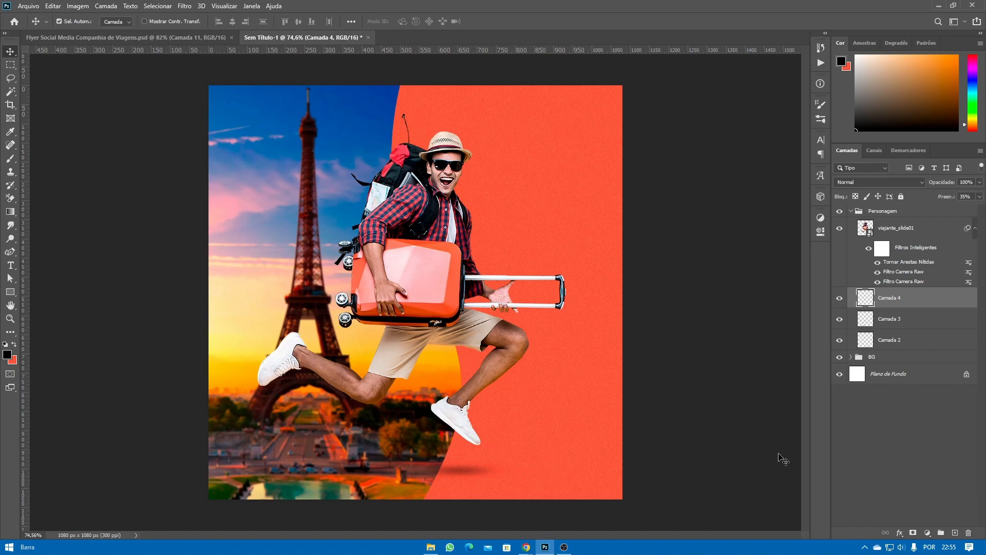
pyautogui.click(955, 533)
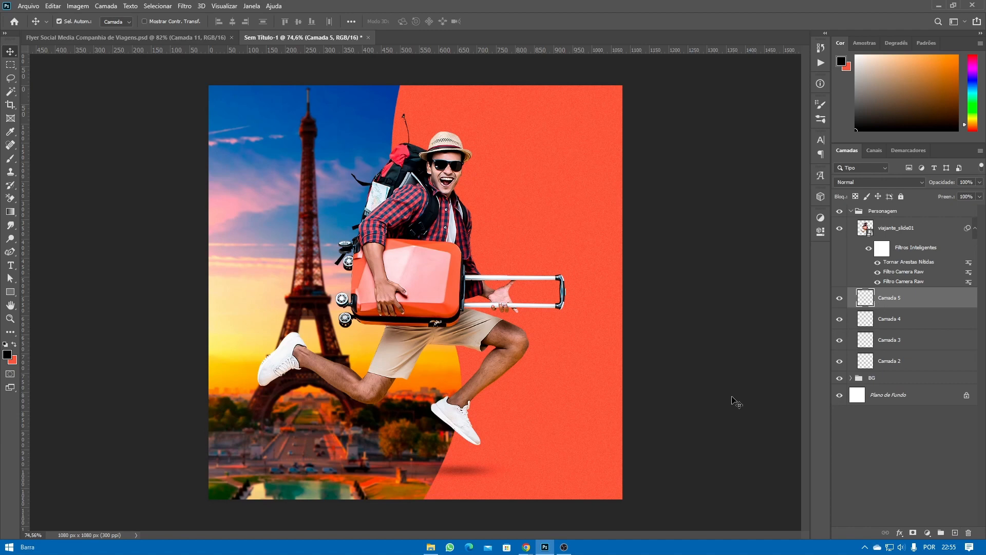
pyautogui.press('b')
pyautogui.press(']')
pyautogui.press(']')
pyautogui.press(']')
pyautogui.press(']')
pyautogui.press(']')
pyautogui.press(']')
pyautogui.press(']')
pyautogui.press(']')
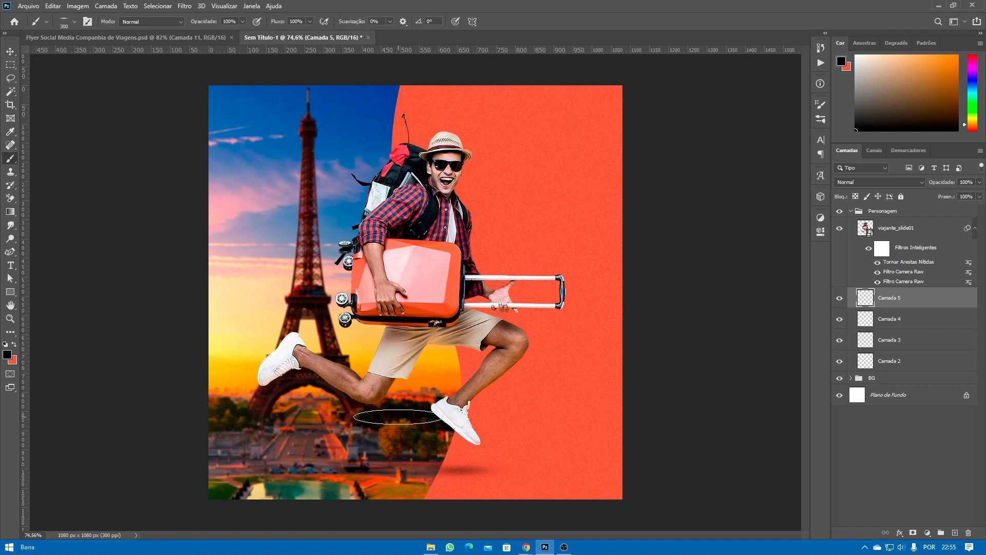
pyautogui.press(']')
pyautogui.press(']')
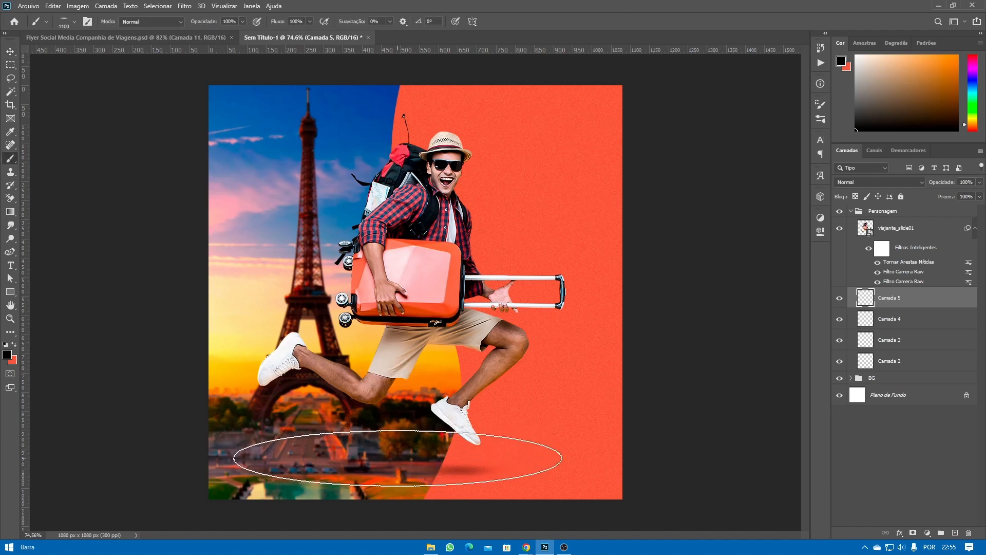
# - Flatten the elliptical brush tip further into a thinner horizontal ellipse
pyautogui.click(74, 22)
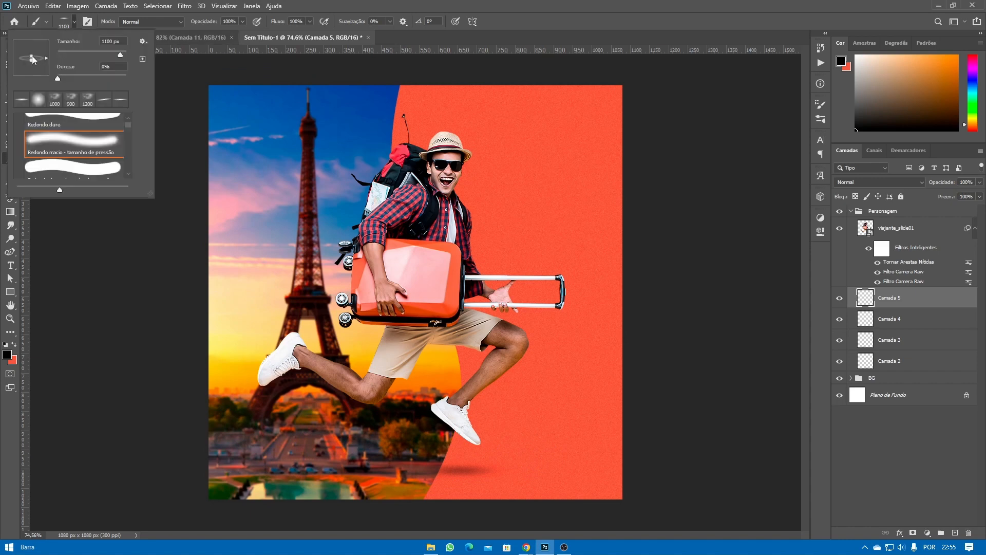
pyautogui.moveTo(32, 60); pyautogui.dragTo(35, 61)
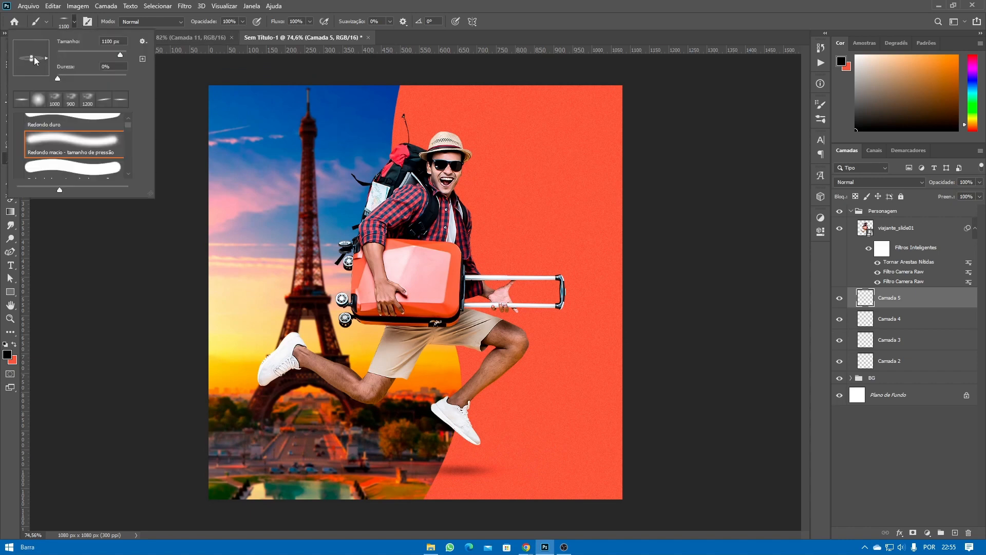
pyautogui.click(74, 22)
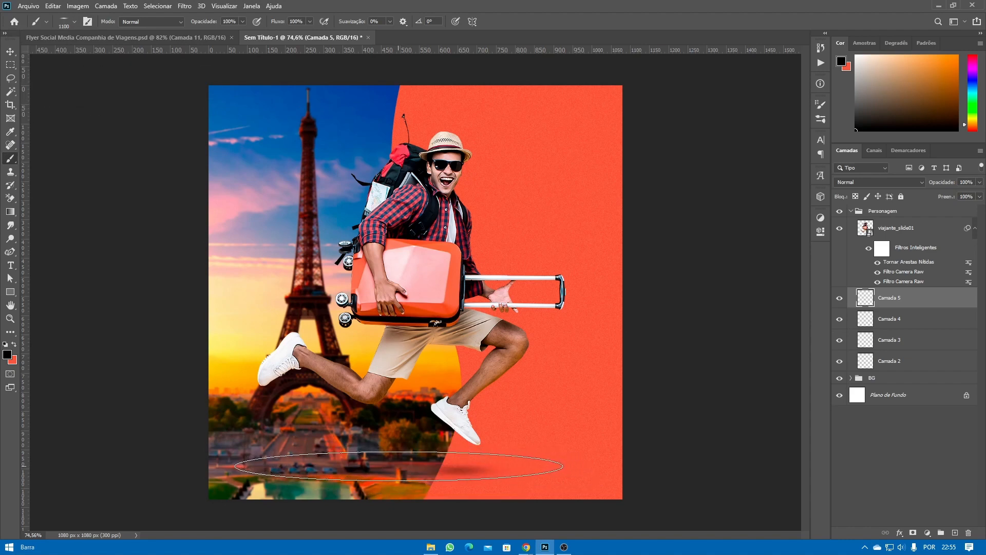
# - Stamp one wide black shadow across the ground beneath the traveller, undoing and repeating the stamp to adjust its placement
pyautogui.click(398, 463)
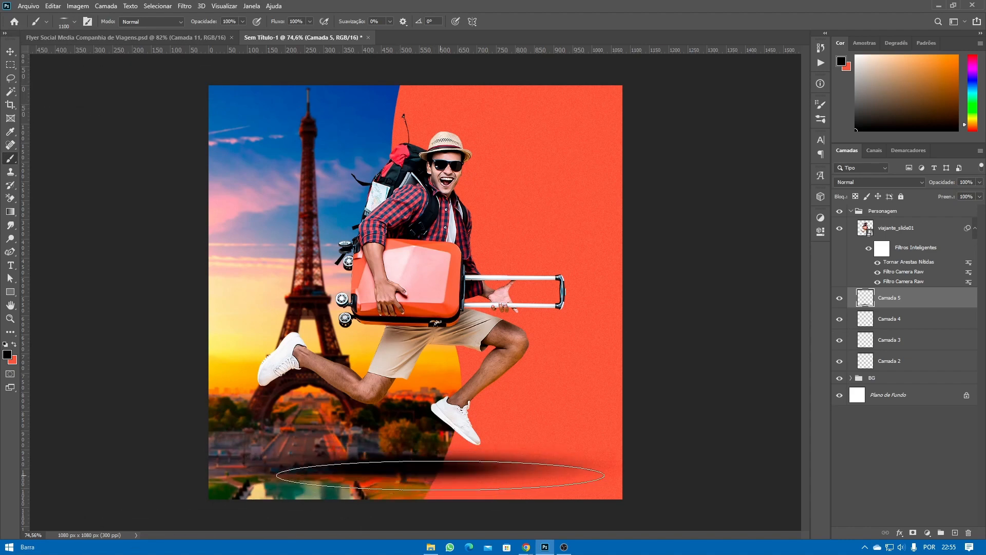
pyautogui.click(447, 468)
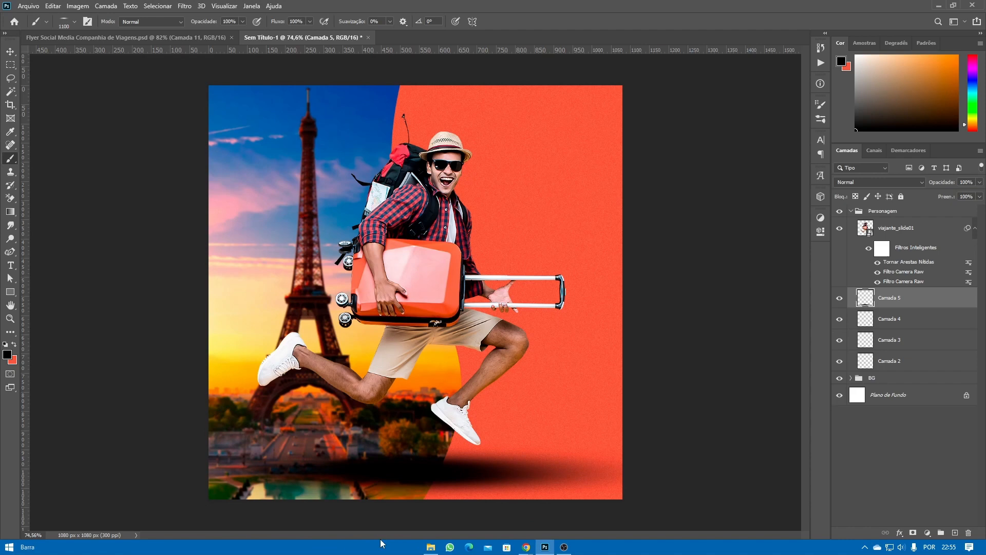
pyautogui.hotkey('ctrl', 'z')
pyautogui.click(446, 465)
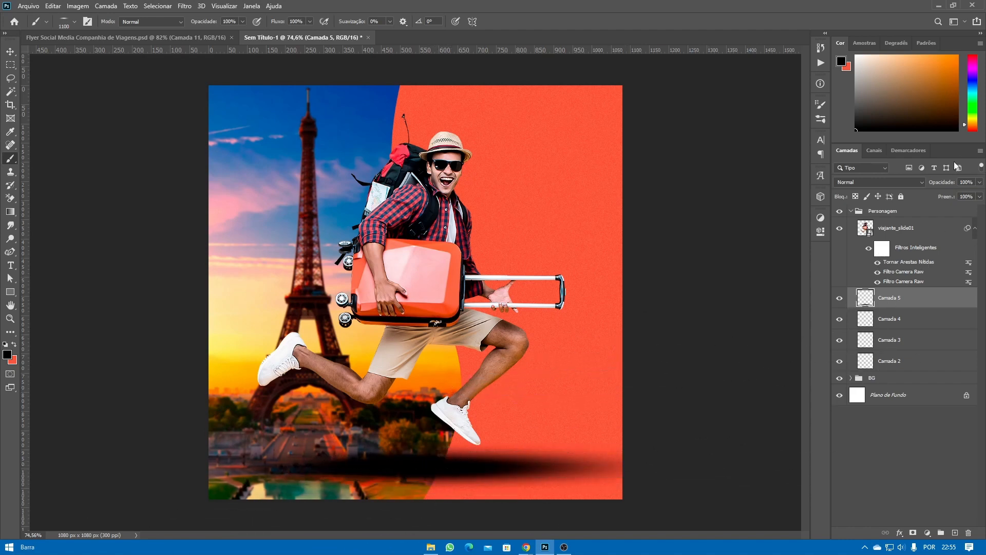
# - Lower the fill of the wide shadow layer Camada 5 to 13%, comparing the image with the layer hidden and shown
pyautogui.click(980, 196)
pyautogui.moveTo(940, 212); pyautogui.dragTo(939, 211)
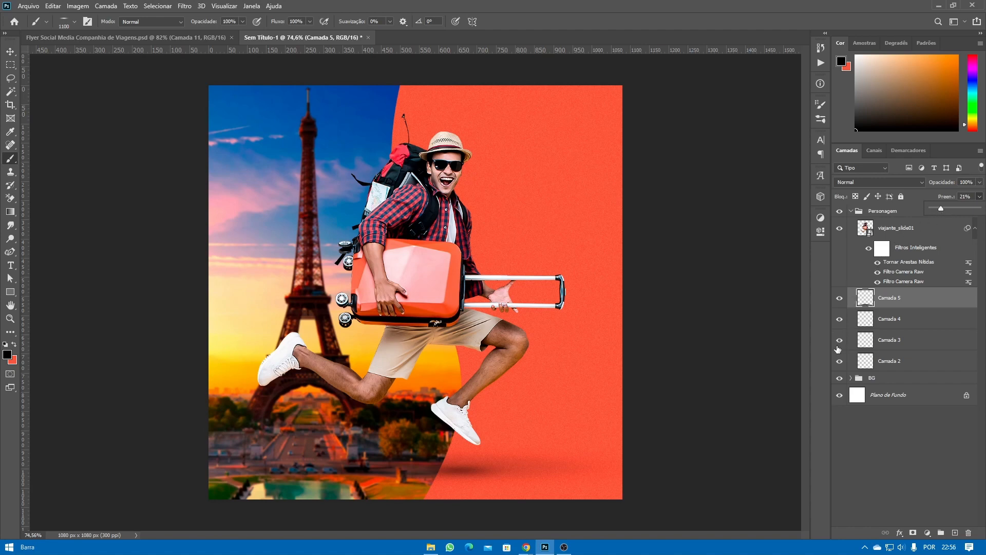
pyautogui.click(839, 299)
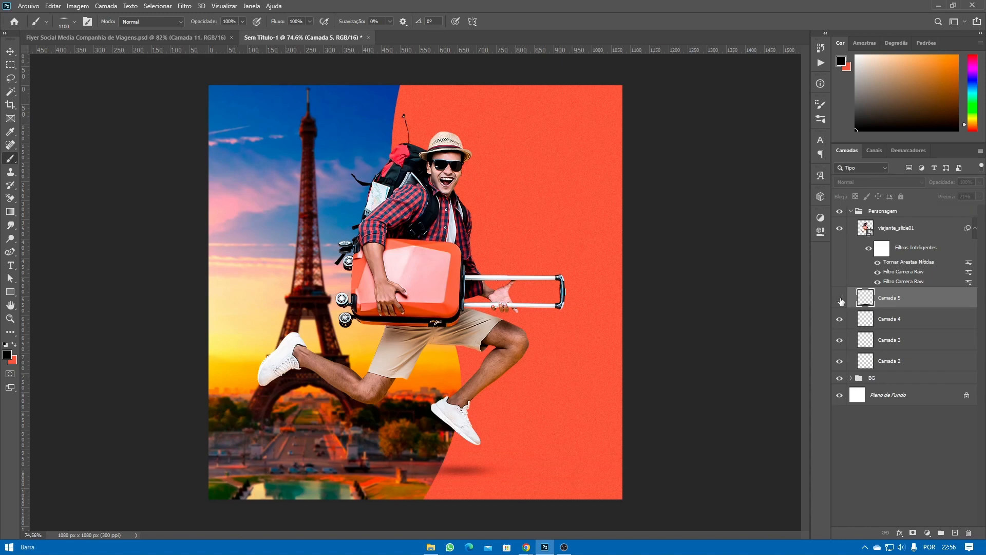
pyautogui.click(840, 298)
pyautogui.click(980, 196)
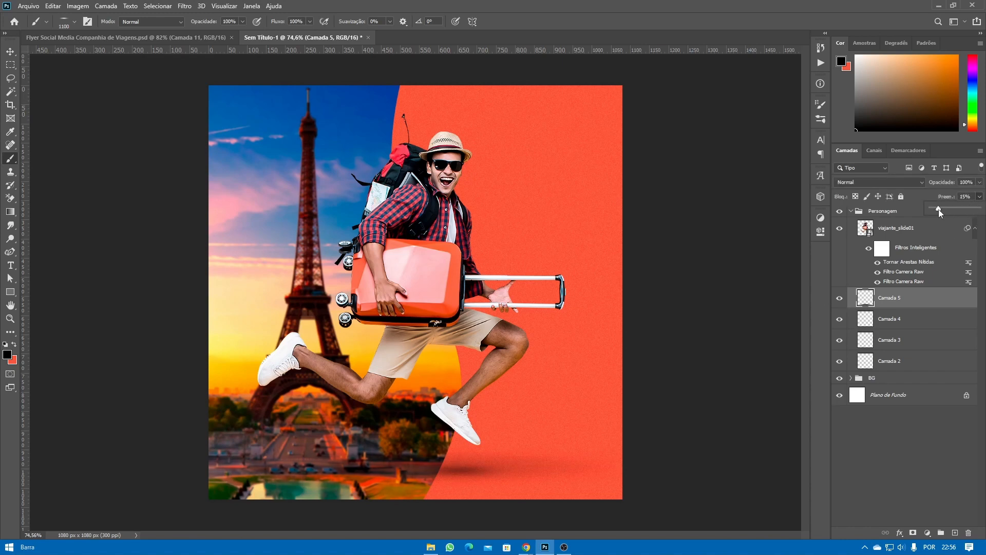
pyautogui.click(840, 299)
pyautogui.click(840, 298)
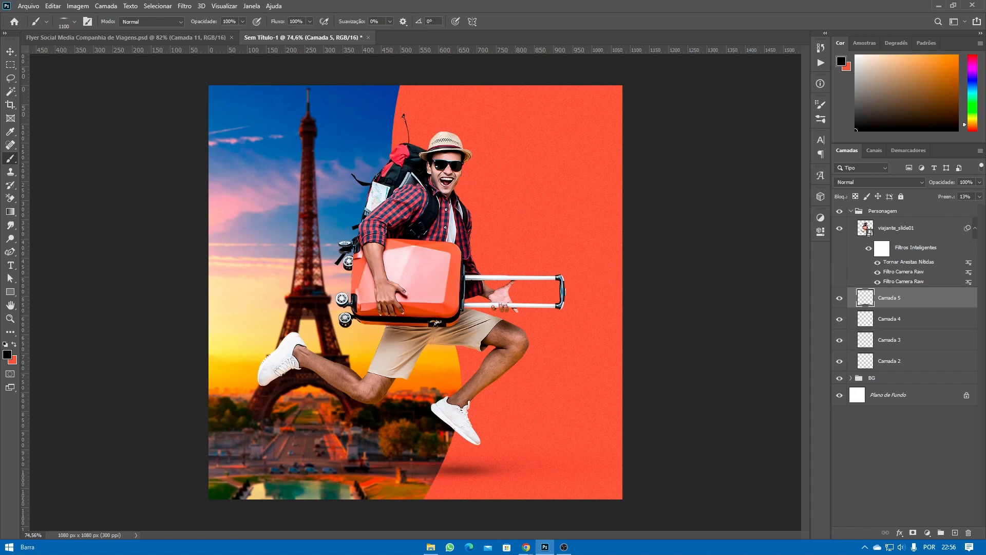
# - Collapse the Personagem group and add a new empty layer above it
pyautogui.click(10, 52)
pyautogui.click(124, 164)
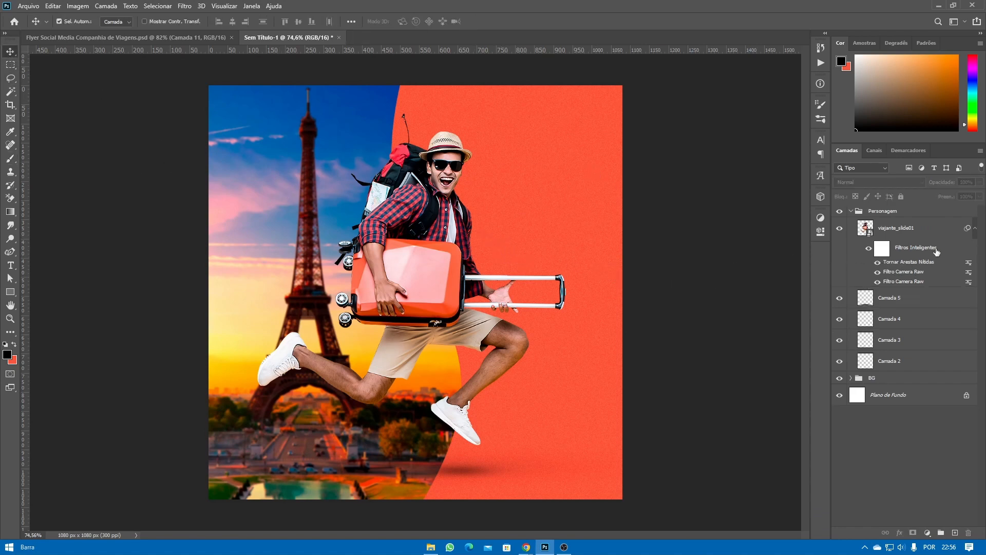
pyautogui.click(852, 211)
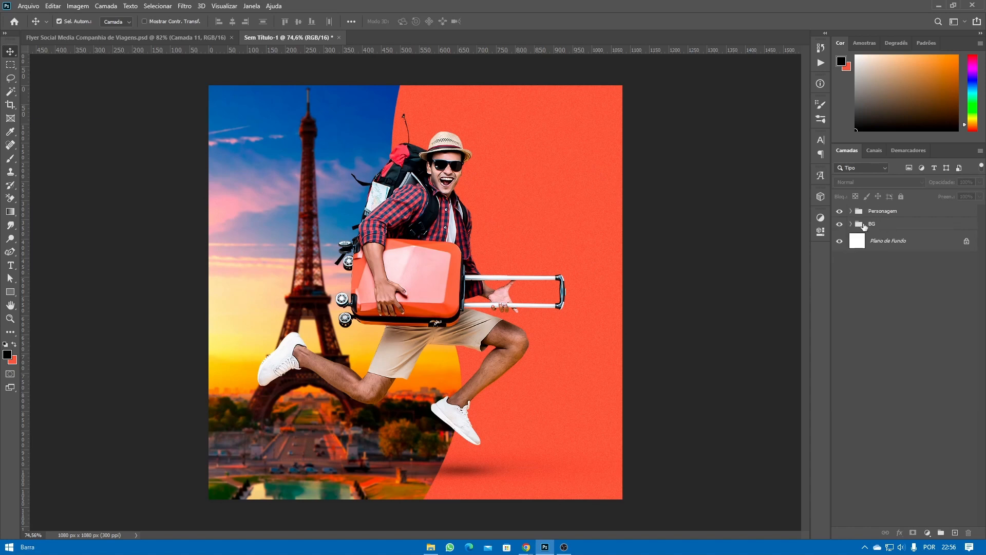
pyautogui.click(888, 214)
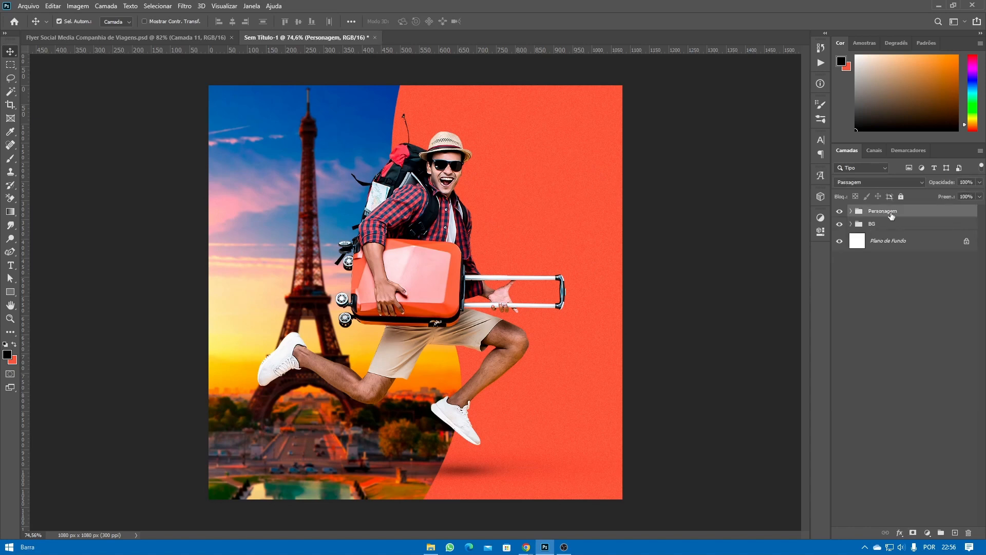
pyautogui.click(956, 532)
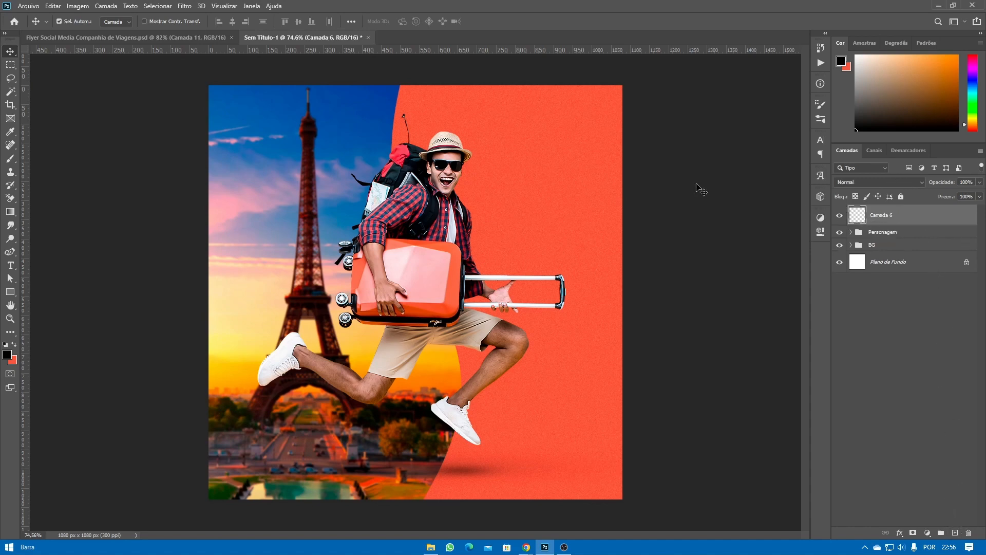
# - Enlarge the soft brush to 1200 px and restore its tip to a full circle
pyautogui.press('b')
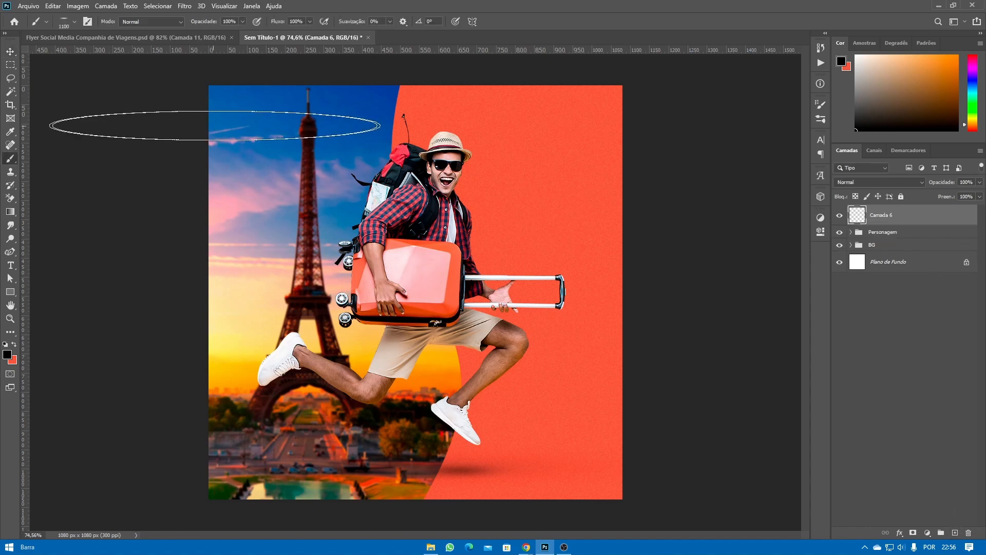
pyautogui.click(74, 22)
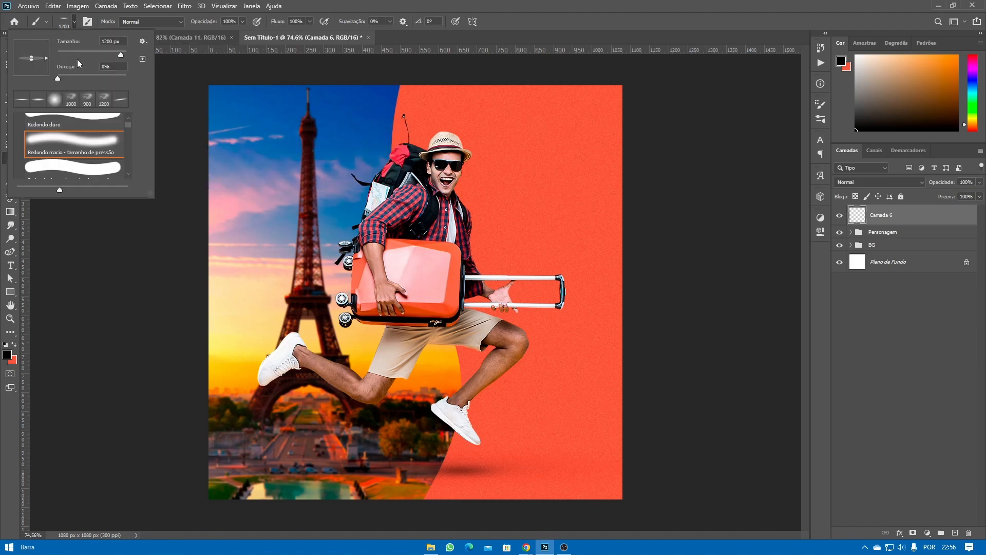
pyautogui.moveTo(32, 60); pyautogui.dragTo(35, 67)
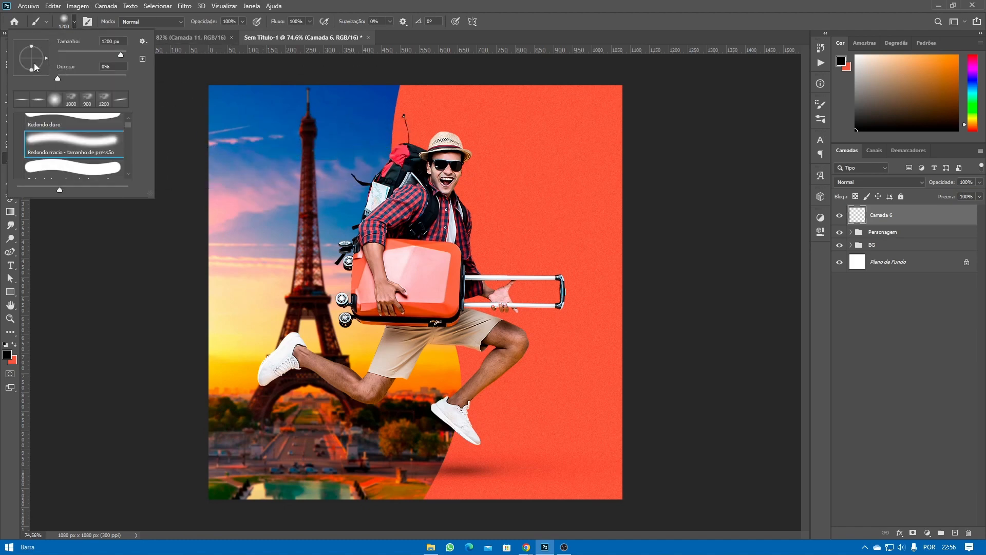
# - Set the foreground colour to a bright saturated orange and the soft round brush size to 1300 px
pyautogui.click(75, 24)
pyautogui.press('[')
pyautogui.press('[')
pyautogui.press(']')
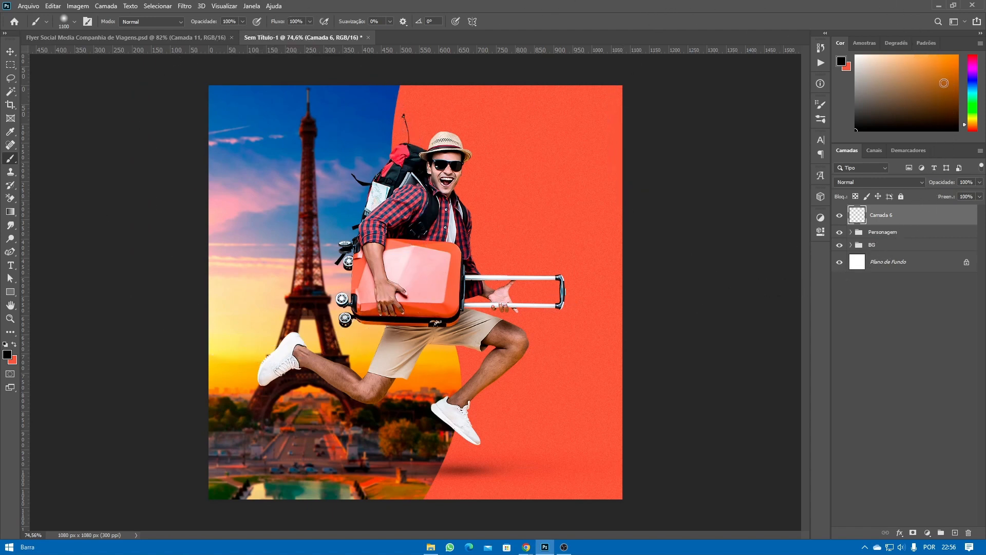
pyautogui.click(947, 54)
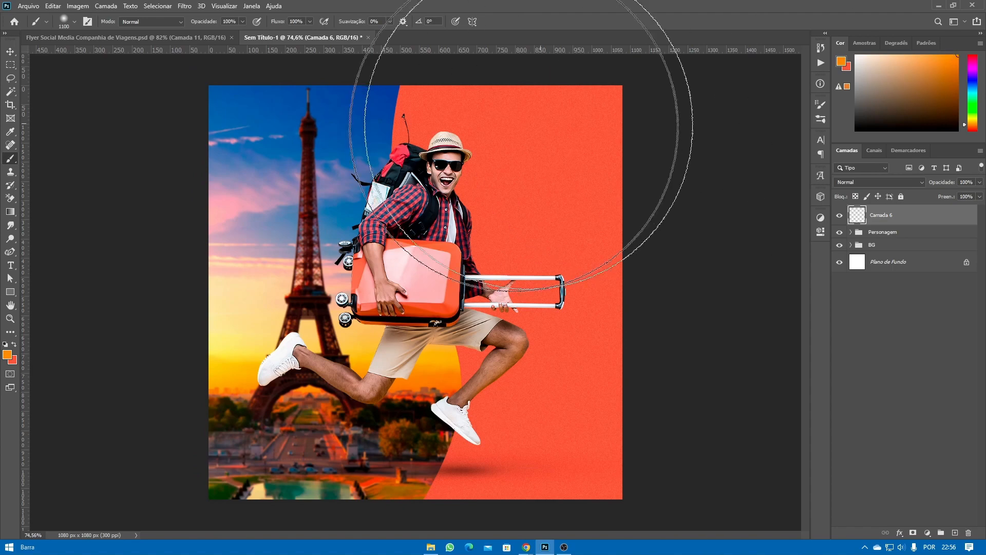
pyautogui.press(']')
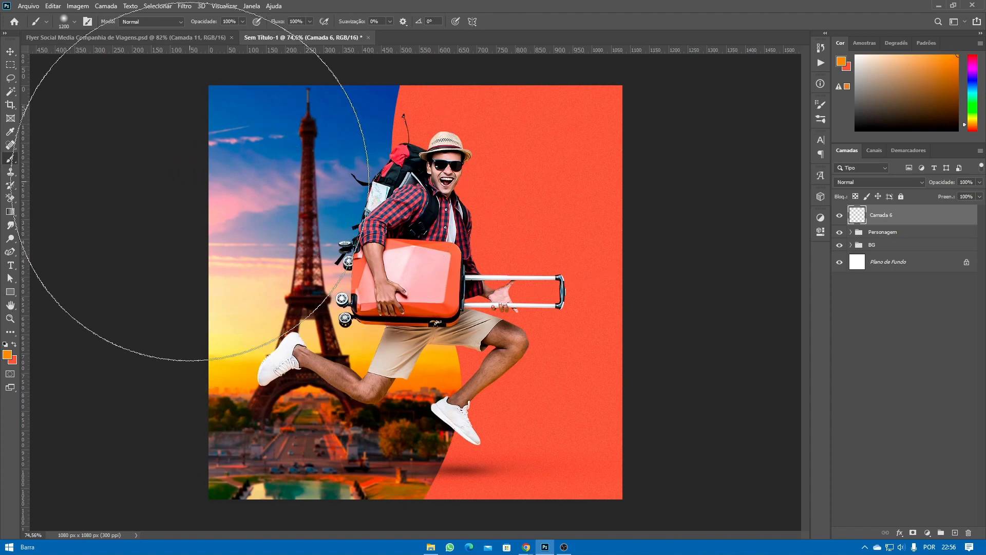
pyautogui.press(']')
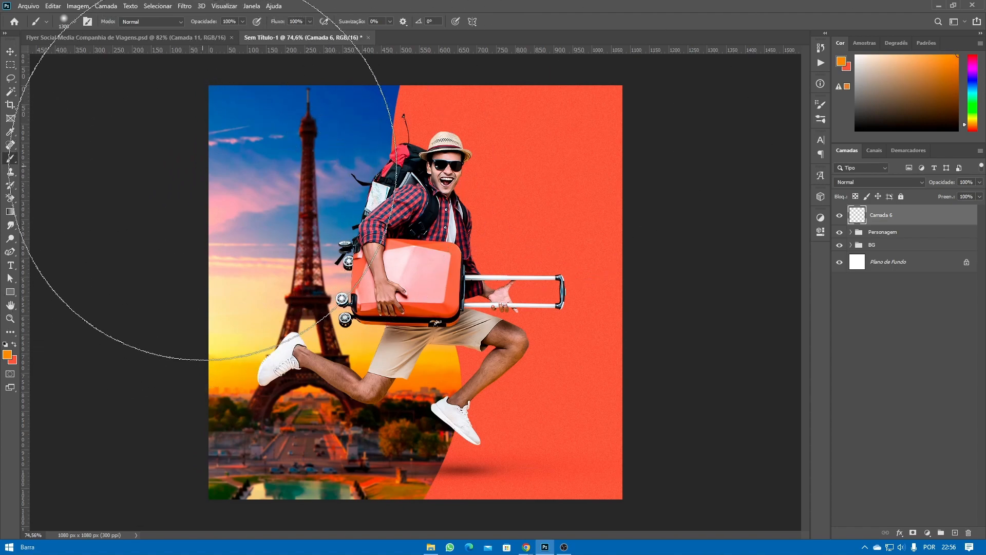
# - Stamp a soft orange glow over the image's upper-left corner on Camada 6 and set the layer's blend mode to Divisão
pyautogui.click(193, 161)
pyautogui.click(179, 155)
pyautogui.click(165, 153)
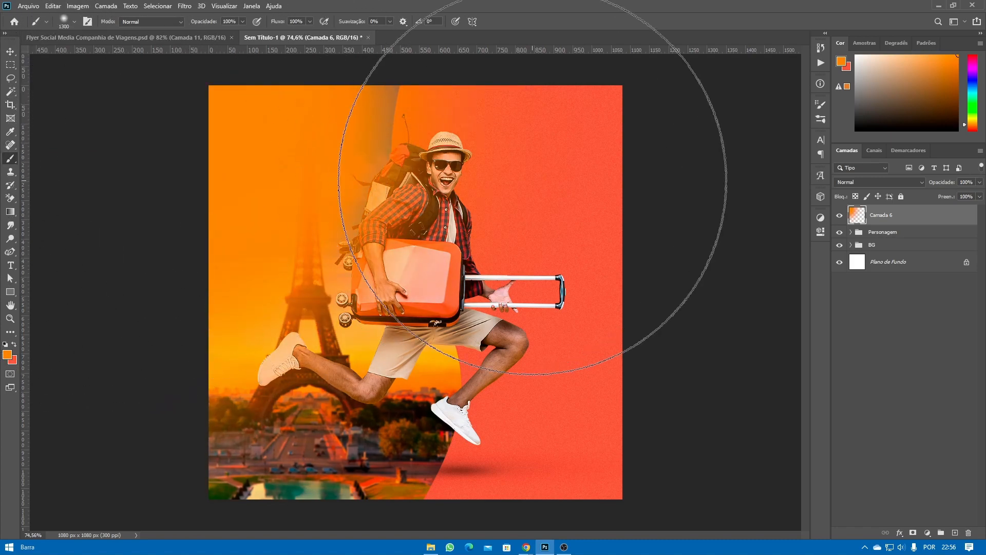
pyautogui.click(868, 181)
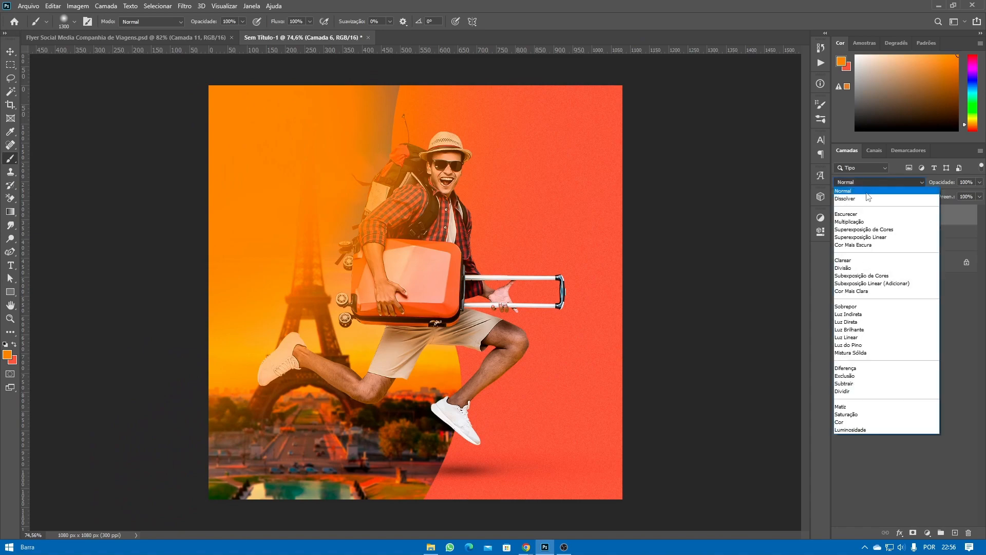
pyautogui.click(846, 270)
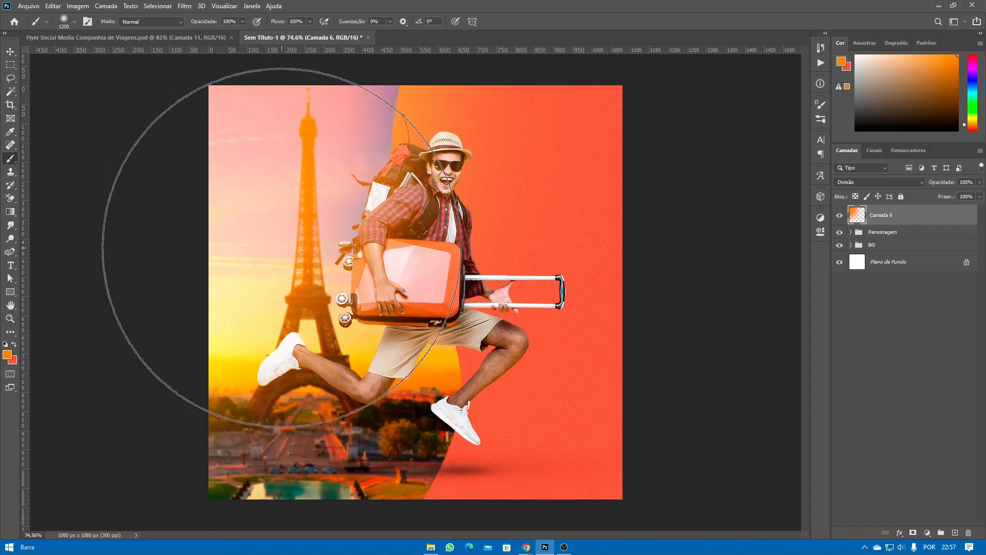
# - Reduce the soft brush to 200 px and add a new empty layer above Camada 6
pyautogui.press('[')
pyautogui.press('[')
pyautogui.press('[')
pyautogui.press('[')
pyautogui.press('[')
pyautogui.press('[')
pyautogui.press('[')
pyautogui.press('[')
pyautogui.press('[')
pyautogui.press('[')
pyautogui.press('[')
pyautogui.press('[')
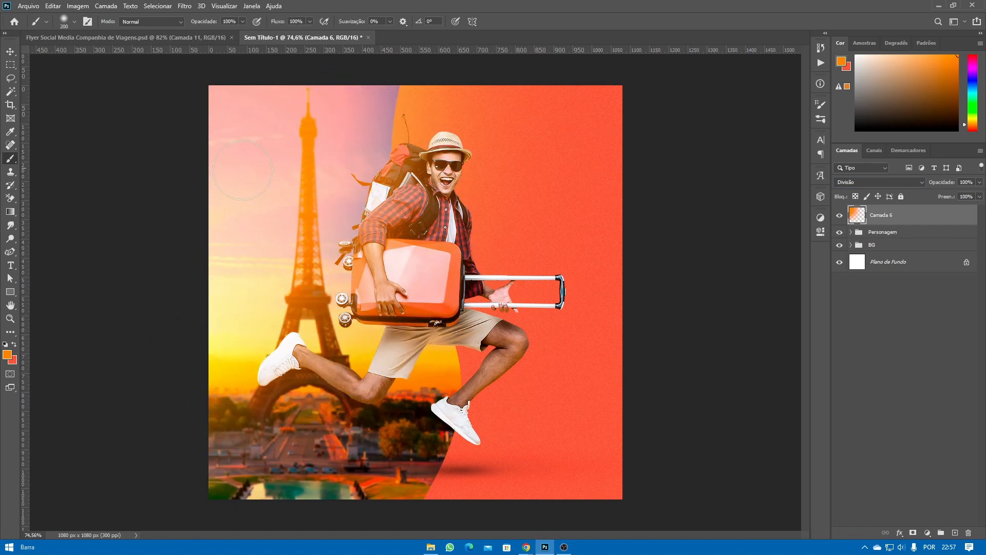
pyautogui.moveTo(409, 257); pyautogui.dragTo(426, 275)
pyautogui.click(955, 533)
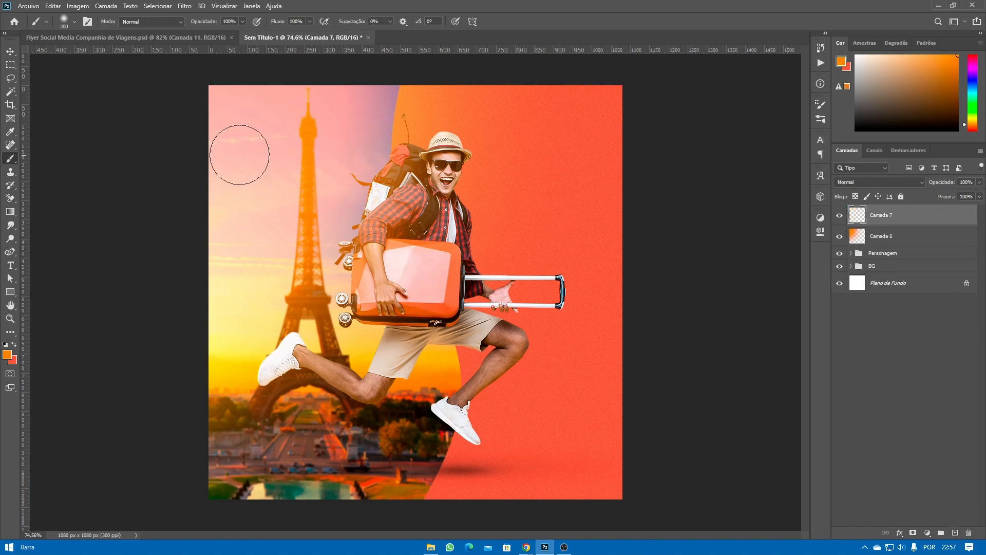
# - Pick a pale peach foreground colour and enlarge the soft brush to 900 px
pyautogui.press(']')
pyautogui.press(']')
pyautogui.press(']')
pyautogui.press(']')
pyautogui.press(']')
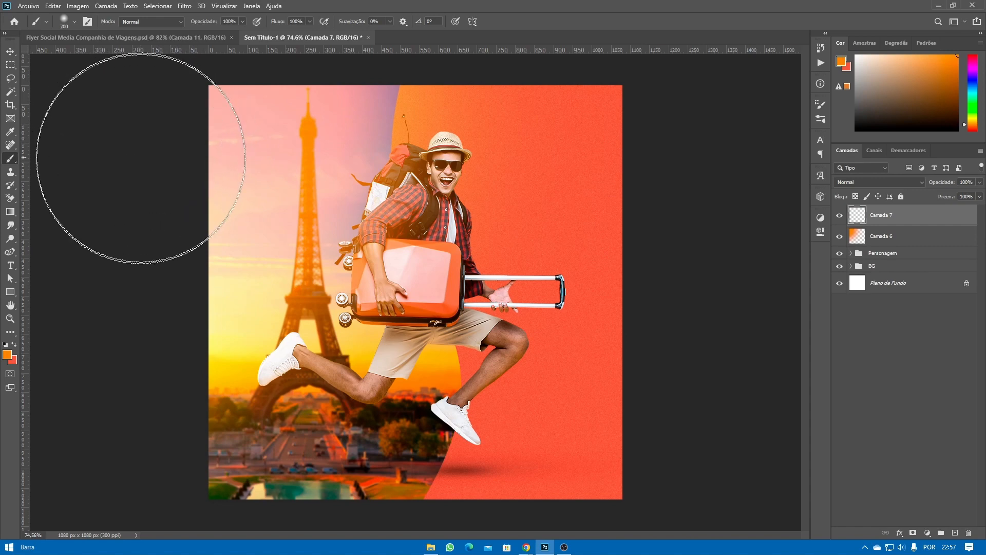
pyautogui.click(880, 55)
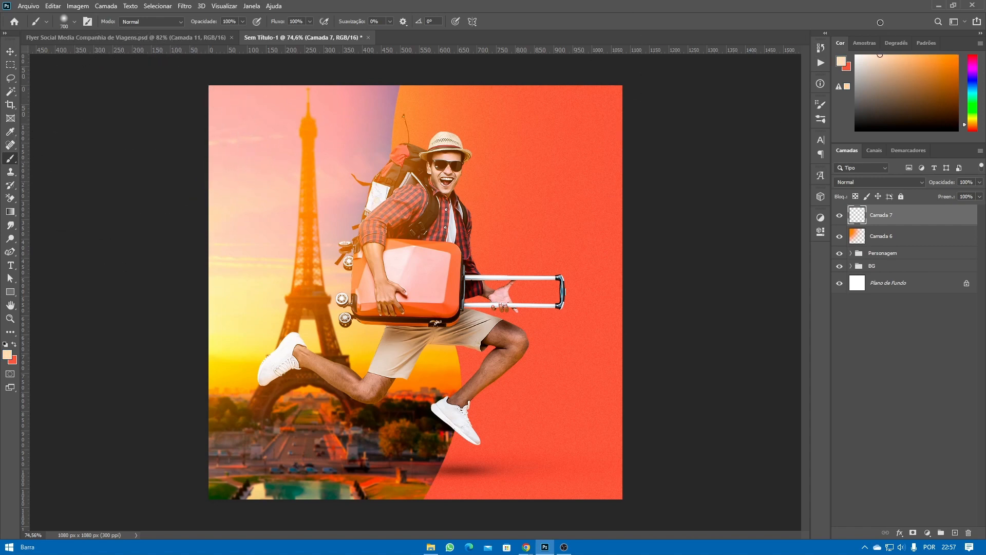
pyautogui.moveTo(885, 21); pyautogui.dragTo(880, 20)
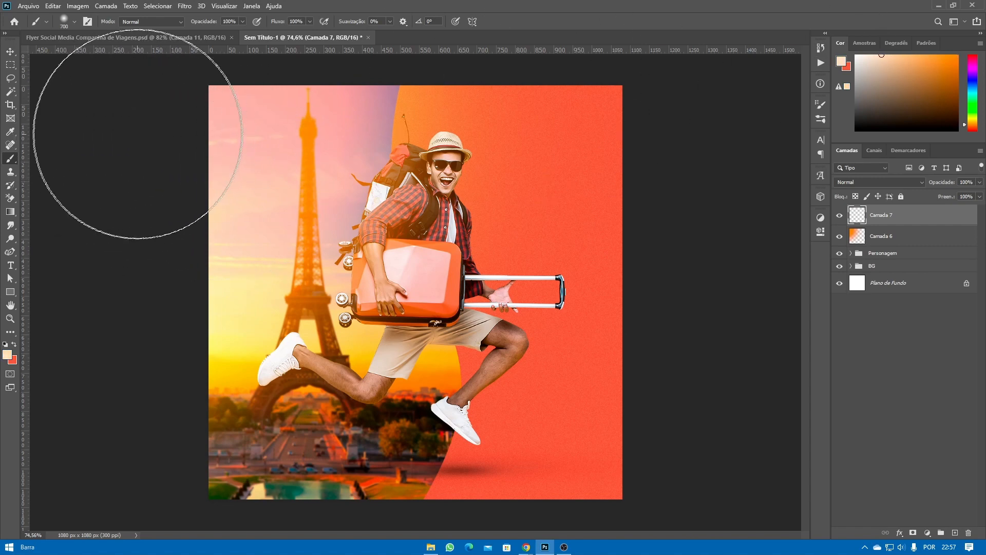
pyautogui.press(']')
pyautogui.press(']')
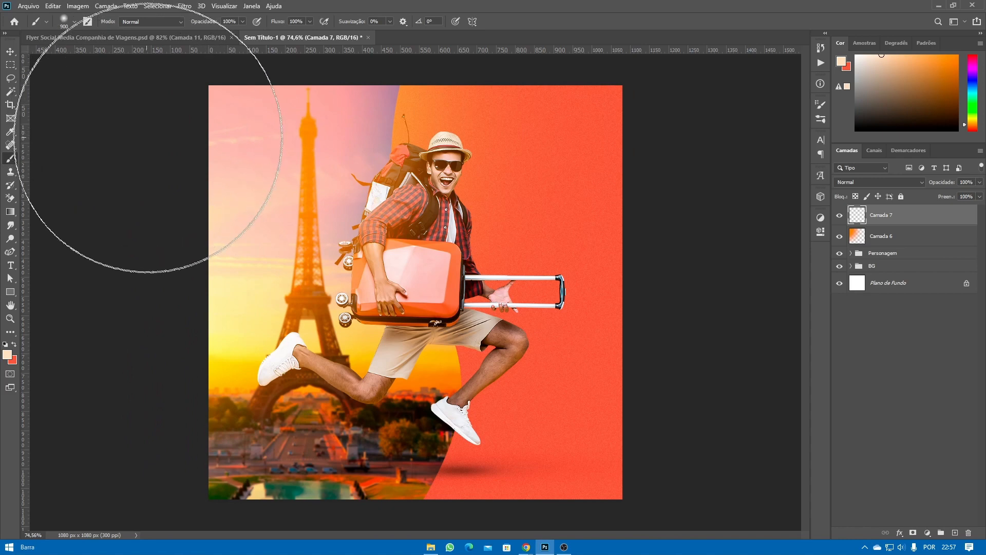
pyautogui.press('[')
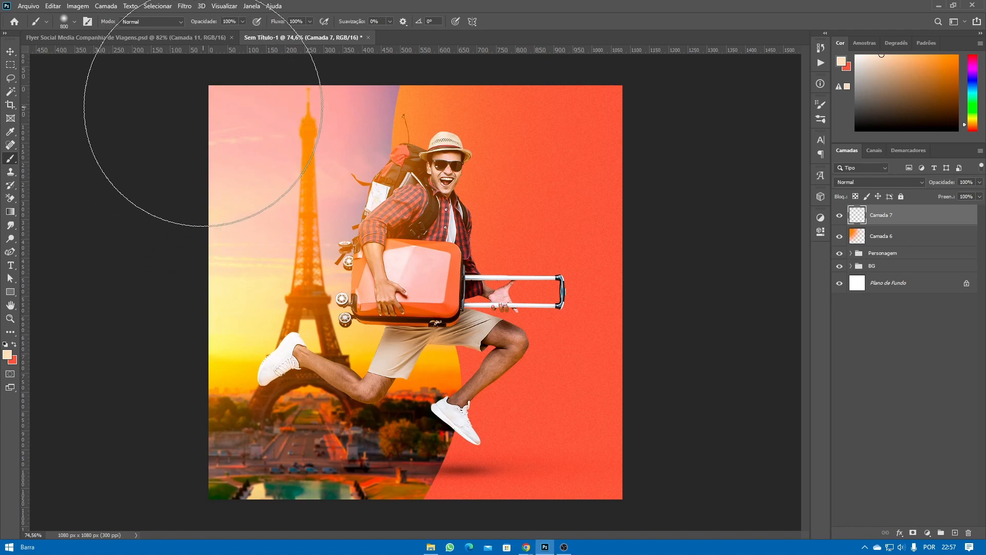
pyautogui.press(']')
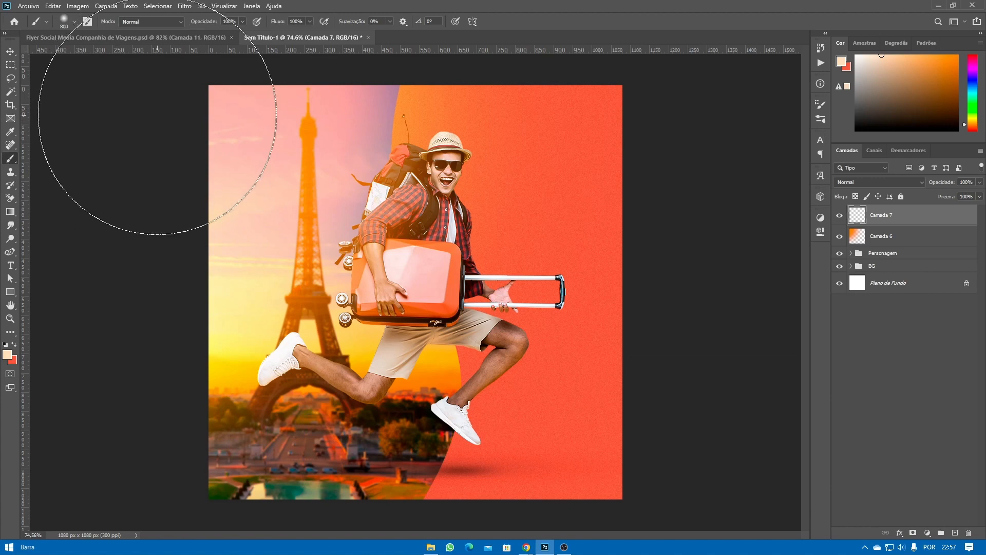
# - Paint a soft peach highlight over the image's upper-left corner on Camada 7 and set the layer's blend mode to Divisão
pyautogui.moveTo(153, 112)
pyautogui.mouseDown()
pyautogui.moveTo(152, 82)
pyautogui.moveTo(165, 81)
pyautogui.moveTo(146, 108)
pyautogui.mouseUp()
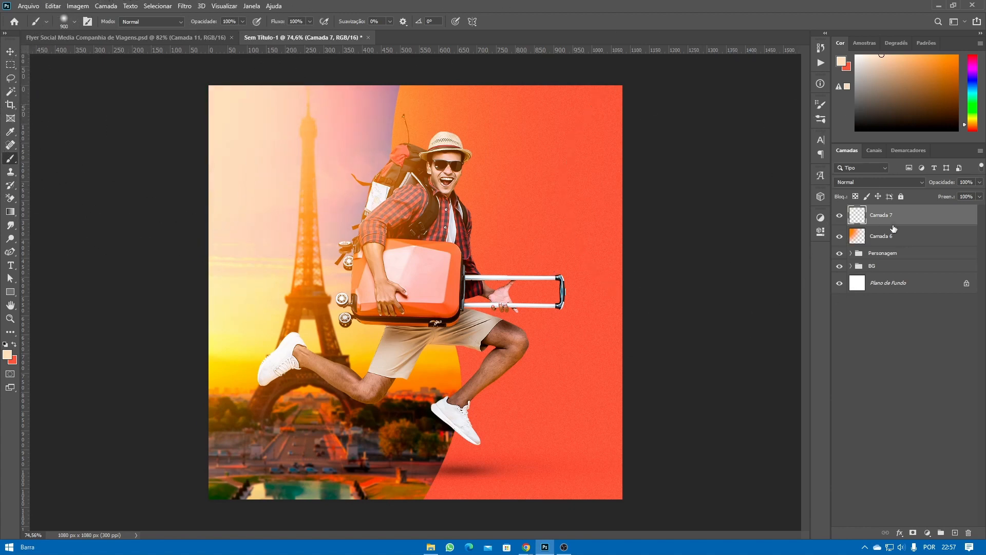
pyautogui.click(904, 179)
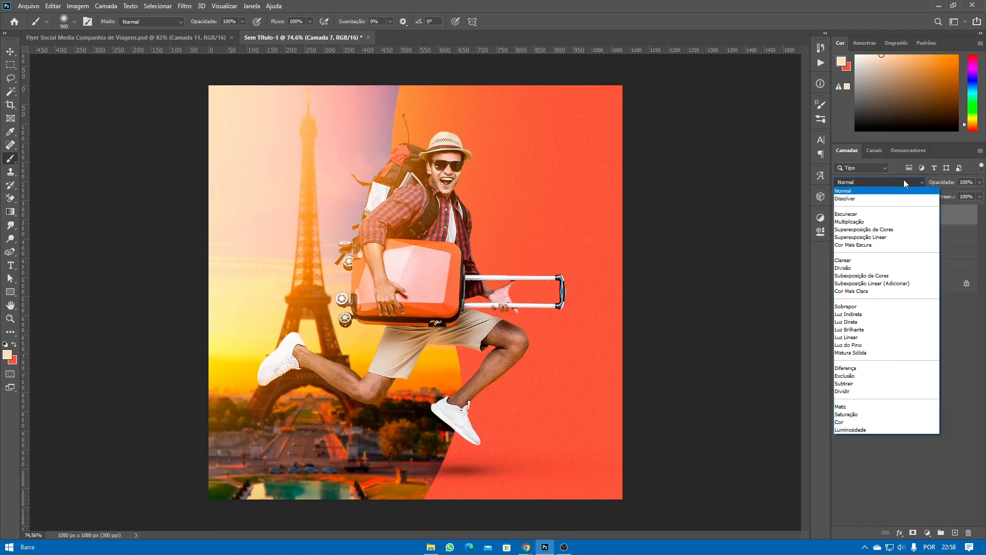
pyautogui.click(848, 267)
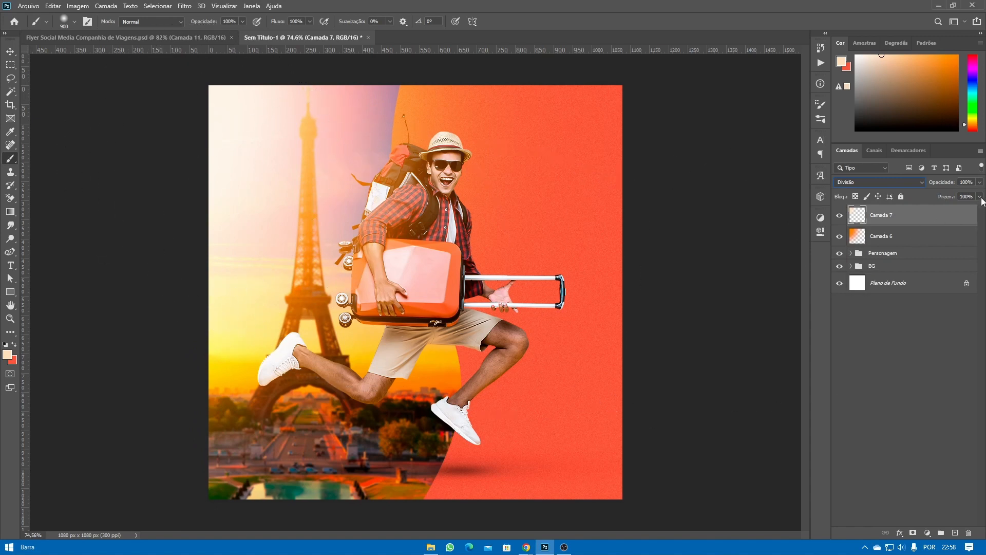
# - Lower the fill of Camada 7 to 52% and compare the image with the layer hidden and shown
pyautogui.moveTo(981, 200); pyautogui.dragTo(965, 212)
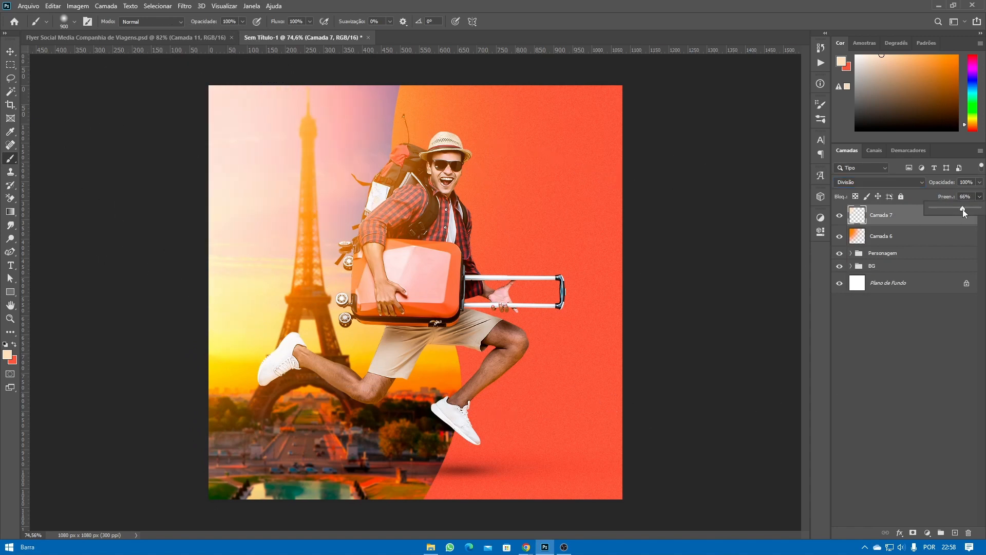
pyautogui.moveTo(958, 213); pyautogui.dragTo(957, 212)
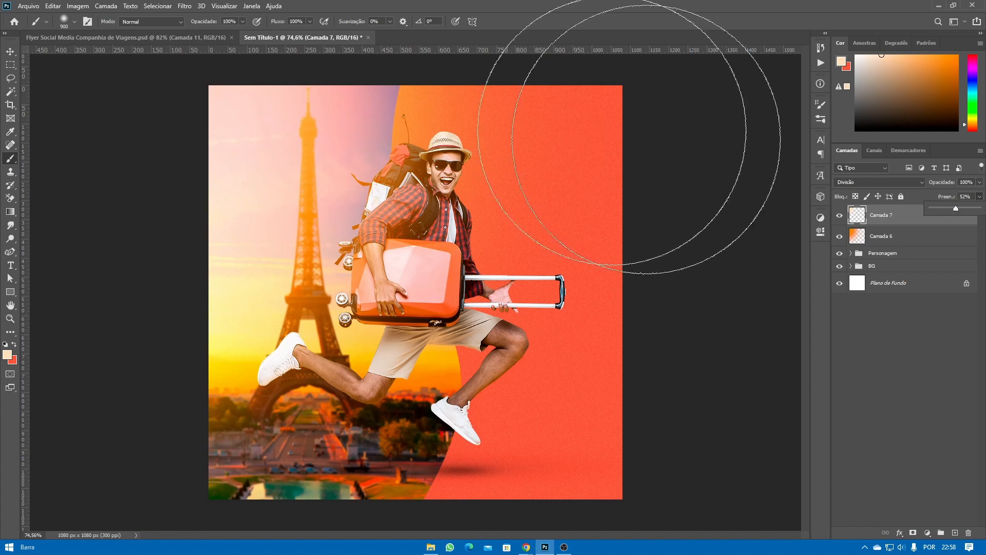
pyautogui.click(10, 51)
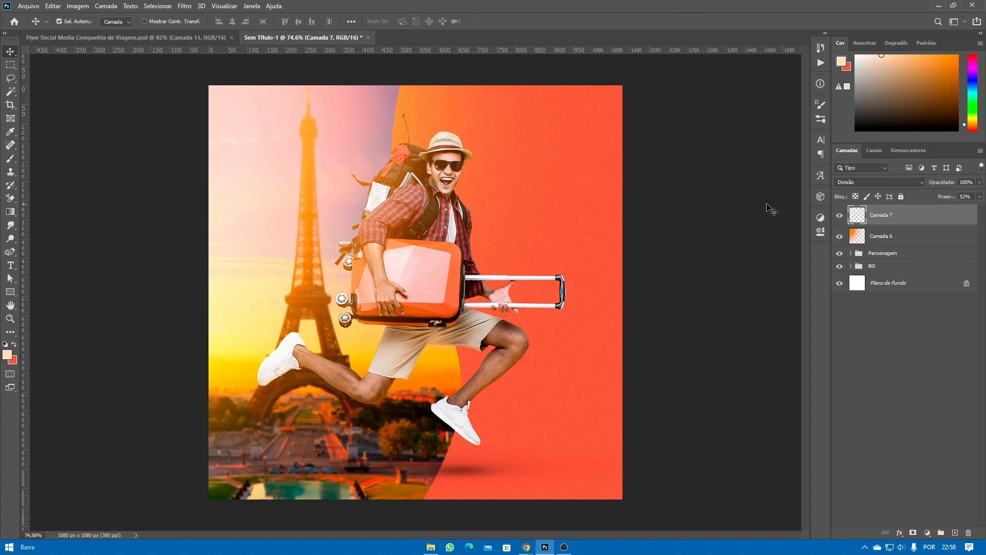
pyautogui.click(839, 216)
pyautogui.click(840, 215)
# - Compare the image with Camada 6 hidden and shown, and lower that layer's fill to 90%
pyautogui.click(838, 237)
pyautogui.click(840, 237)
pyautogui.click(935, 240)
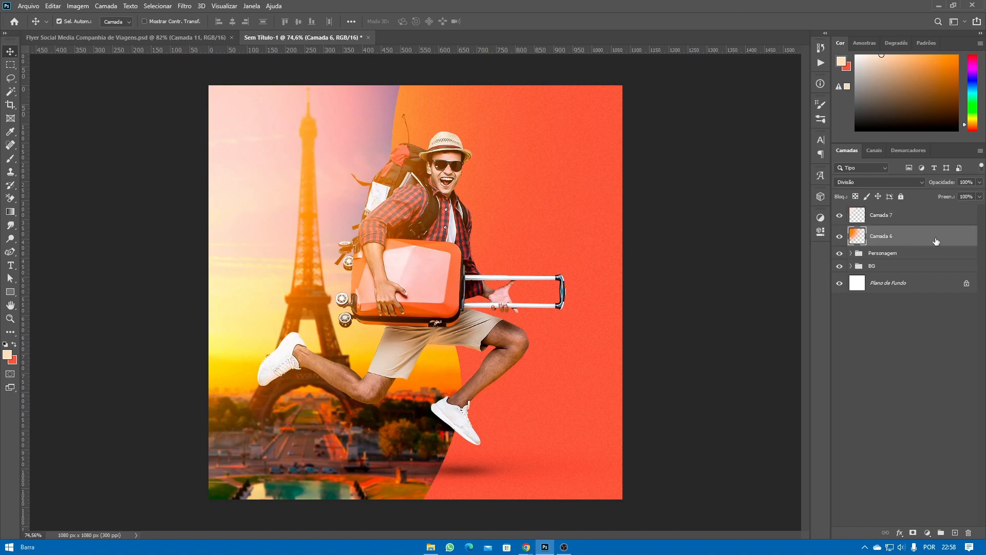
pyautogui.click(980, 197)
pyautogui.moveTo(979, 209); pyautogui.dragTo(972, 209)
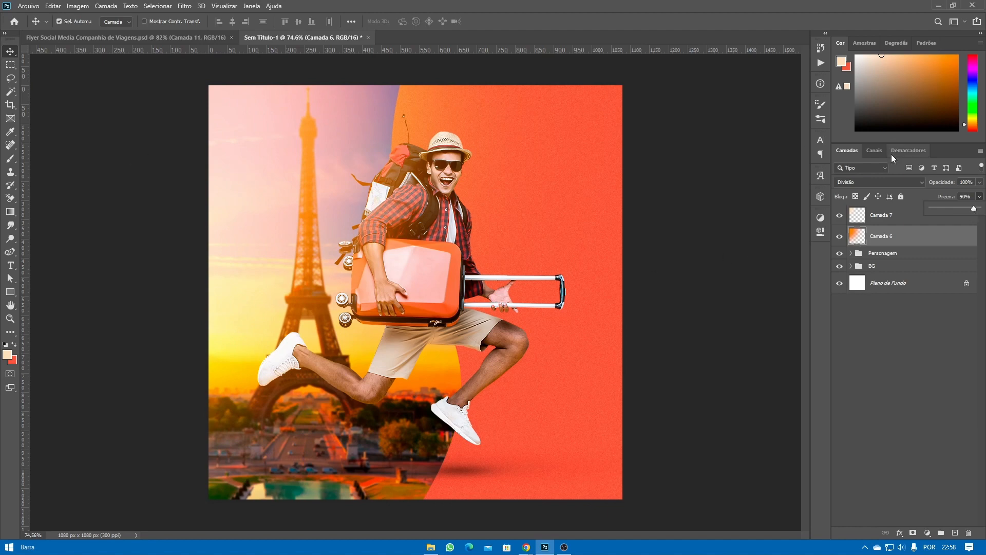
pyautogui.click(677, 166)
# - Group the light layers Camada 7 and Camada 6 and name the group Luz Geral
pyautogui.scroll(2, 352, 248)
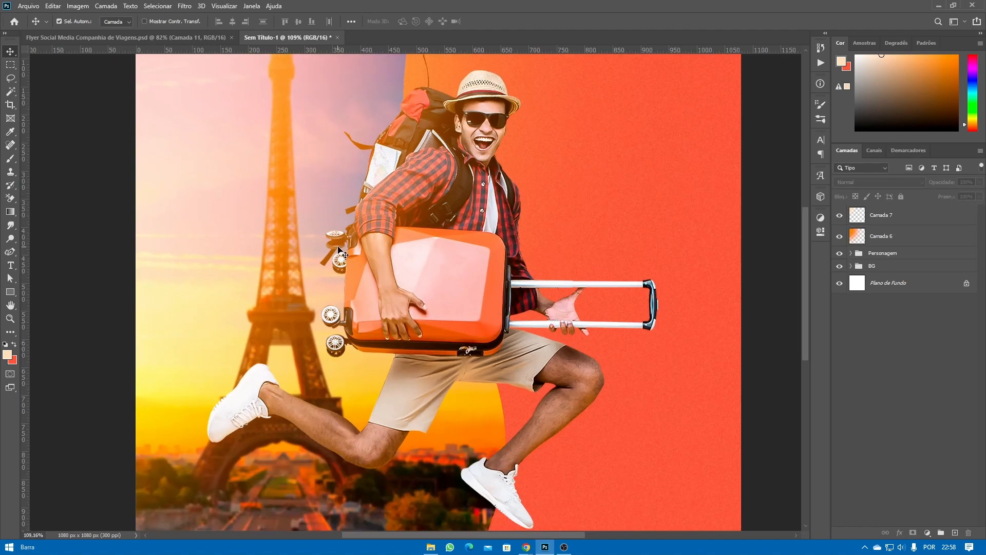
pyautogui.scroll(-2, 339, 267)
pyautogui.scroll(-3, 325, 289)
pyautogui.scroll(1, 348, 350)
pyautogui.scroll(1, 348, 350)
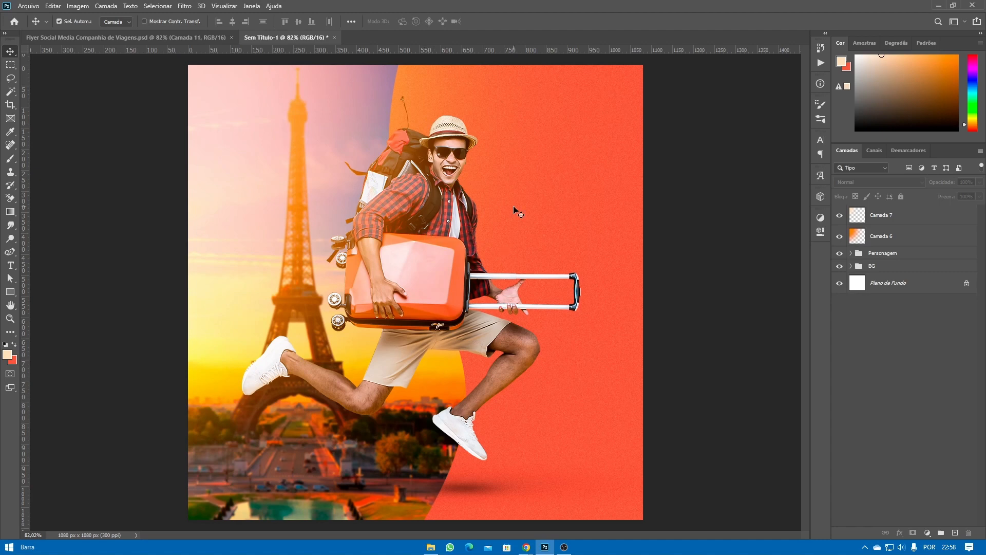
pyautogui.click(881, 219)
pyautogui.keyDown('shift'); pyautogui.click(882, 237); pyautogui.keyUp('shift')
pyautogui.hotkey('ctrl', 'g')
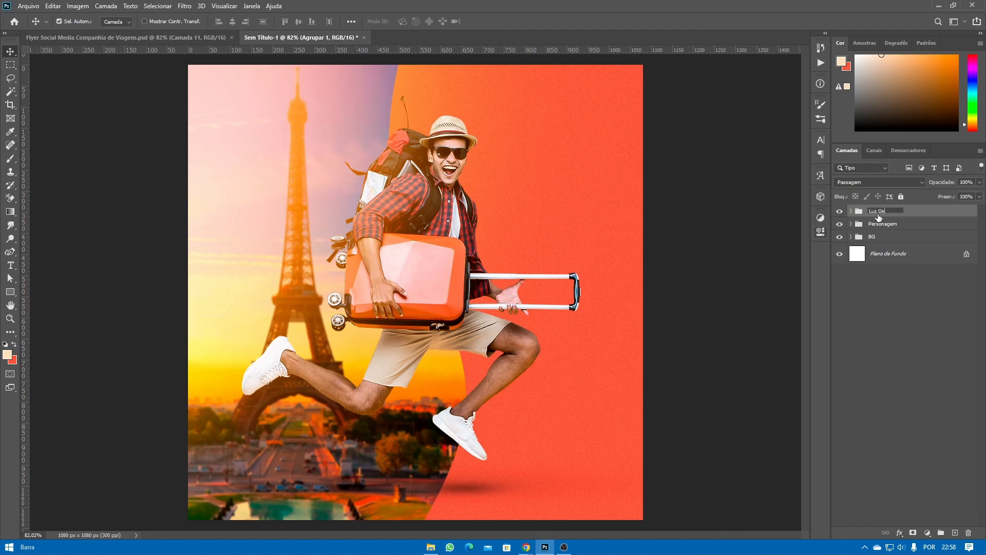
pyautogui.press('Return')
# - Expand the Personagem group and add a new empty layer directly above viajante_slide01
pyautogui.click(879, 224)
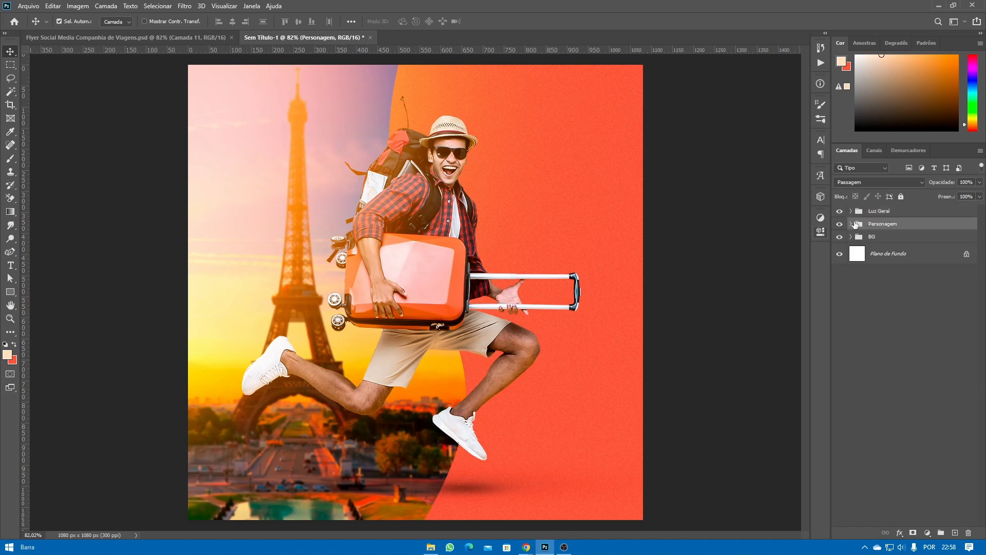
pyautogui.click(851, 224)
pyautogui.click(885, 241)
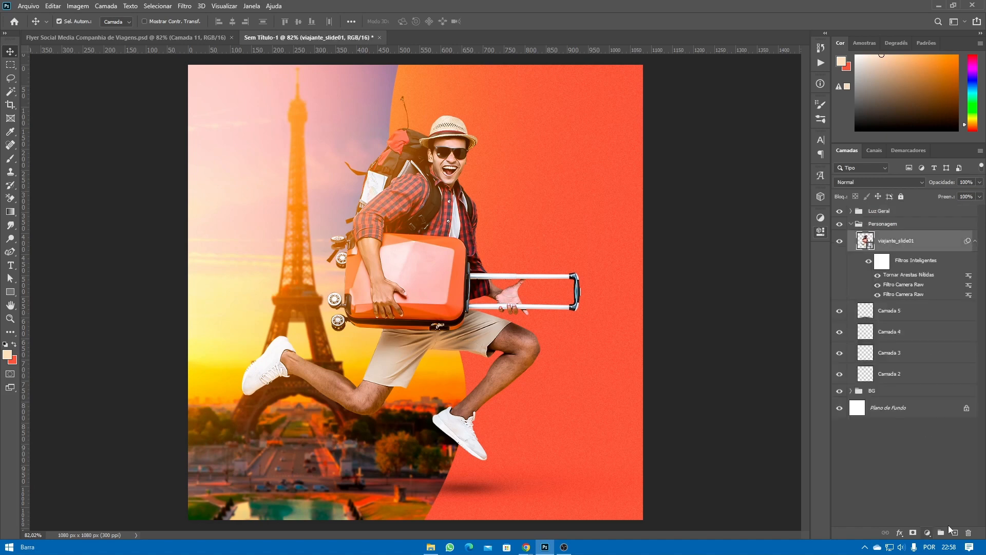
pyautogui.click(953, 532)
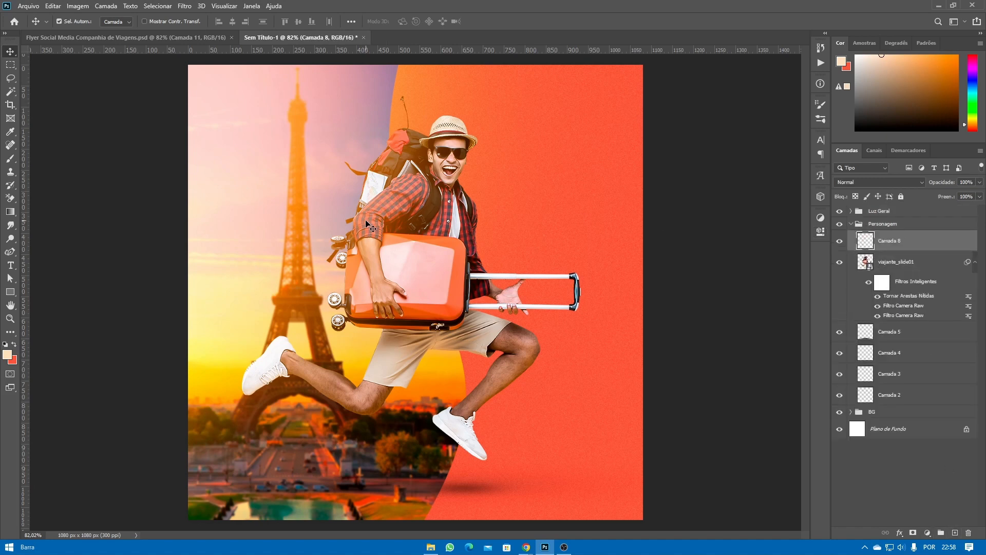
# - Set the soft brush to 60 px with a saturated orange foreground colour for lighting the traveller's raised shoe
pyautogui.press('b')
pyautogui.press('[')
pyautogui.press('[')
pyautogui.press('[')
pyautogui.press('[')
pyautogui.press('[')
pyautogui.press('[')
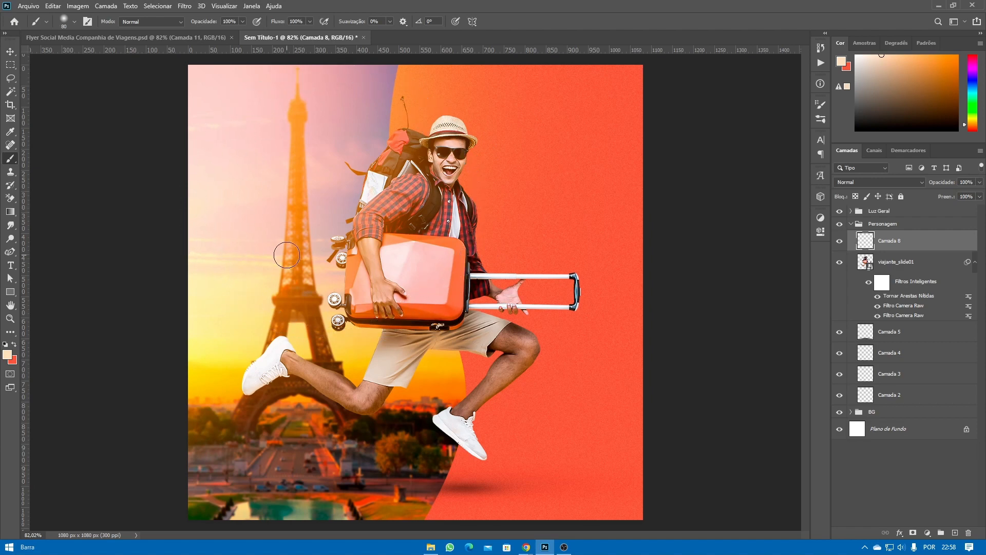
pyautogui.press('[')
pyautogui.press('[')
pyautogui.moveTo(936, 69); pyautogui.dragTo(957, 43)
pyautogui.scroll(3, 268, 358)
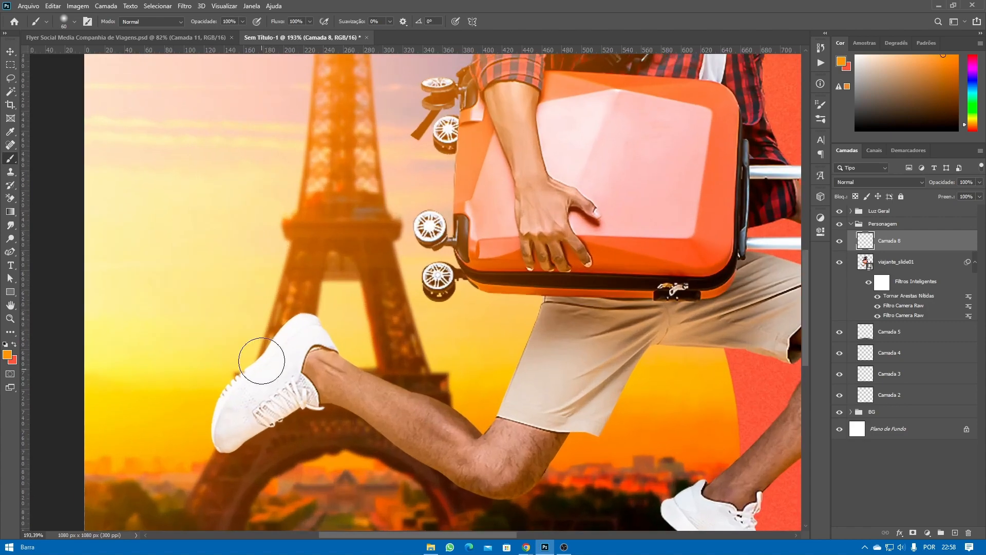
pyautogui.scroll(1, 292, 272)
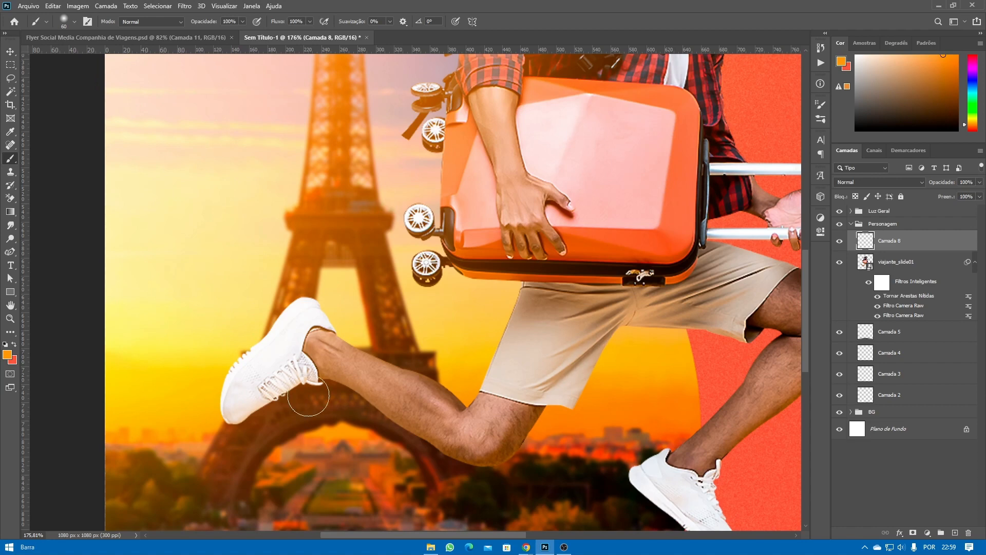
# - Undo a diagonal orange test stroke, then paint orange along the raised white shoe's outer edge and clip Camada 8 to viajante_slide01
pyautogui.moveTo(92, 85)
pyautogui.mouseDown()
pyautogui.moveTo(442, 394)
pyautogui.moveTo(686, 532)
pyautogui.mouseUp()
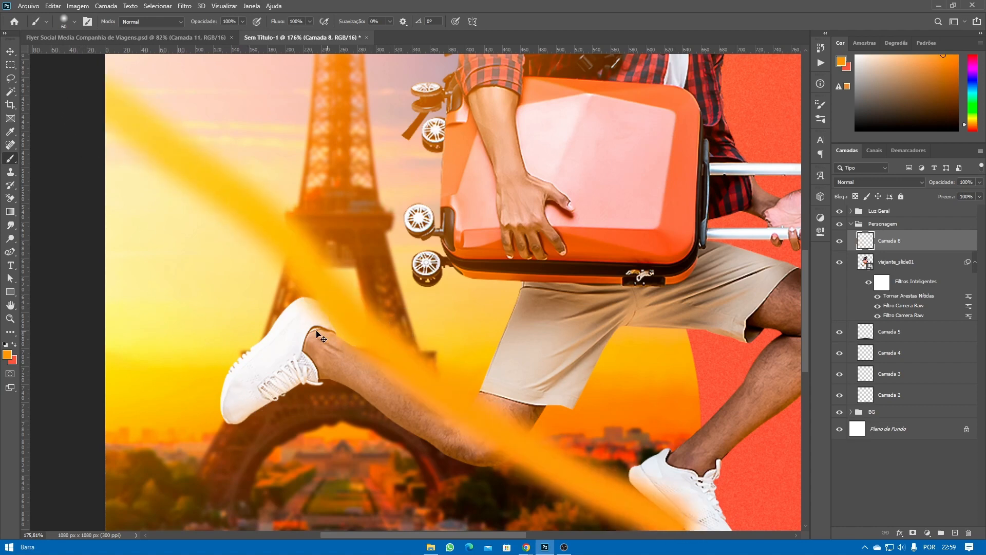
pyautogui.hotkey('ctrl', 'z')
pyautogui.moveTo(200, 396)
pyautogui.mouseDown()
pyautogui.moveTo(211, 365)
pyautogui.moveTo(295, 290)
pyautogui.mouseUp()
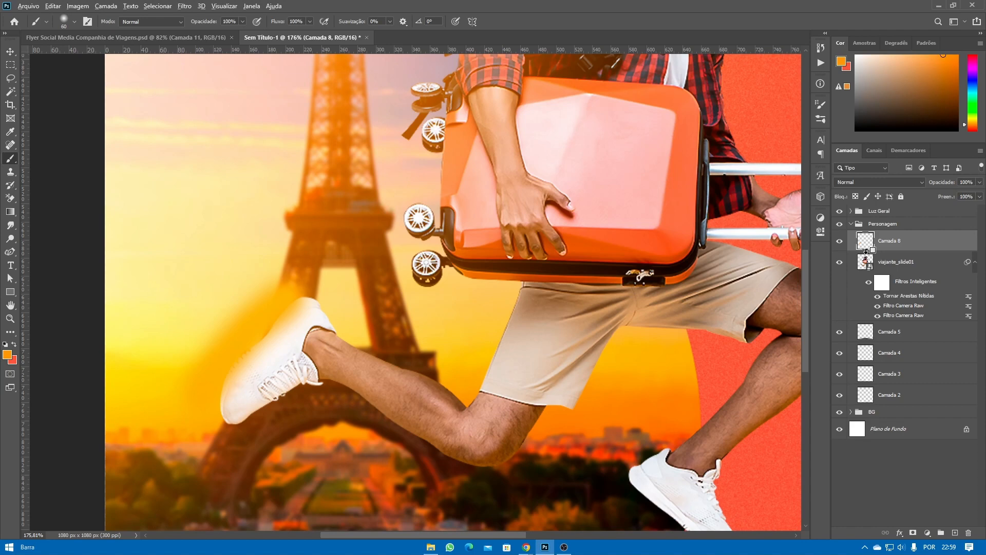
pyautogui.keyDown('alt'); pyautogui.click(867, 251); pyautogui.keyUp('alt')
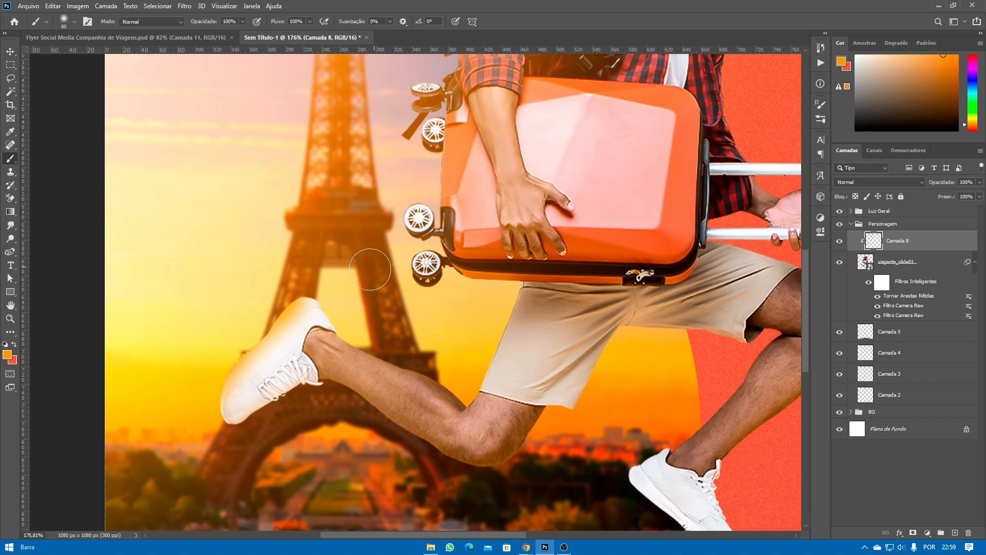
# - Paint orange on Camada 8 along the upper edge of the traveller's raised leg and the rear edge of the shorts
pyautogui.moveTo(209, 381)
pyautogui.mouseDown()
pyautogui.moveTo(257, 315)
pyautogui.moveTo(302, 289)
pyautogui.moveTo(349, 285)
pyautogui.mouseUp()
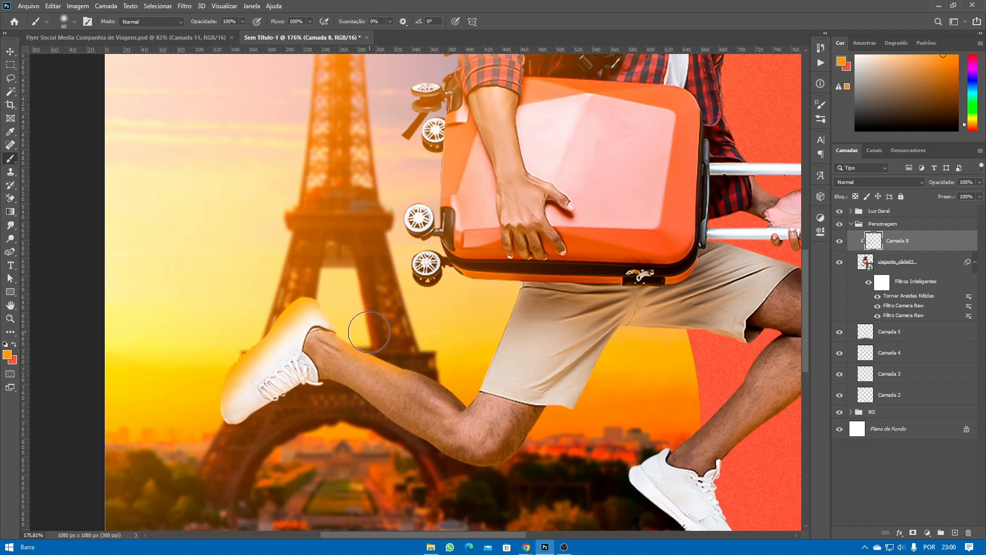
pyautogui.moveTo(432, 359); pyautogui.dragTo(466, 379)
pyautogui.hotkey('ctrl', 'z')
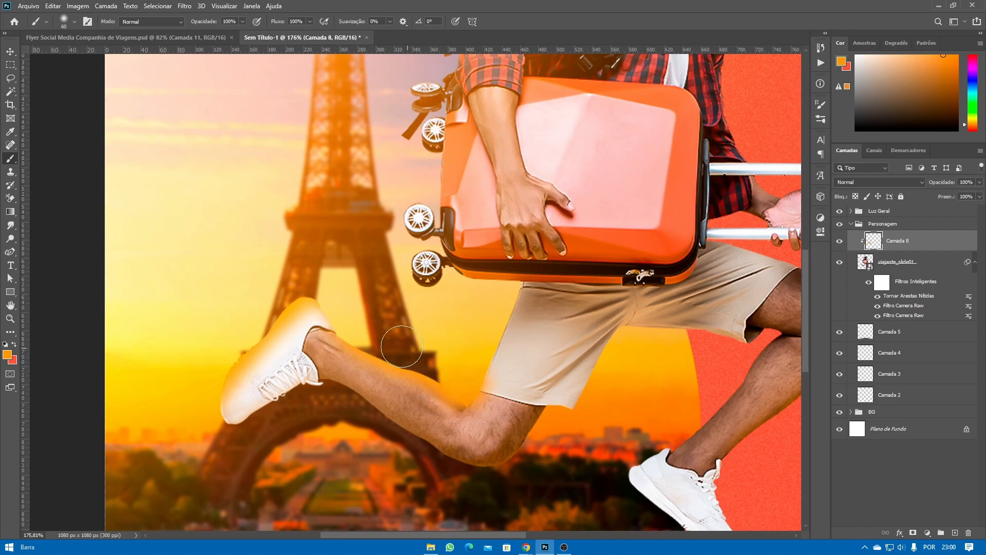
pyautogui.moveTo(470, 369)
pyautogui.mouseDown()
pyautogui.moveTo(506, 267)
pyautogui.moveTo(501, 280)
pyautogui.mouseUp()
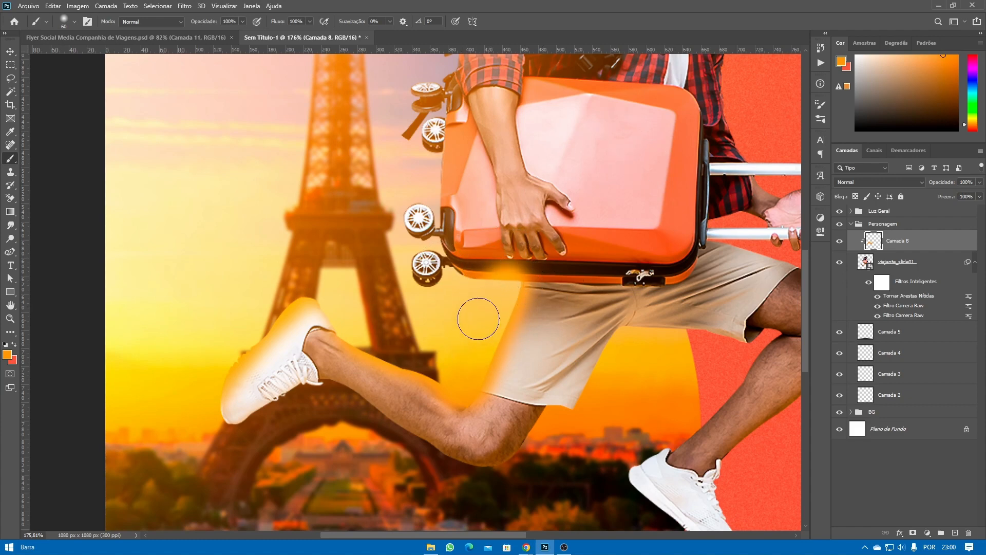
# - Add a layer mask to Camada 8 and mask the orange spill off the suitcase's underside above the shorts
pyautogui.scroll(3, 546, 301)
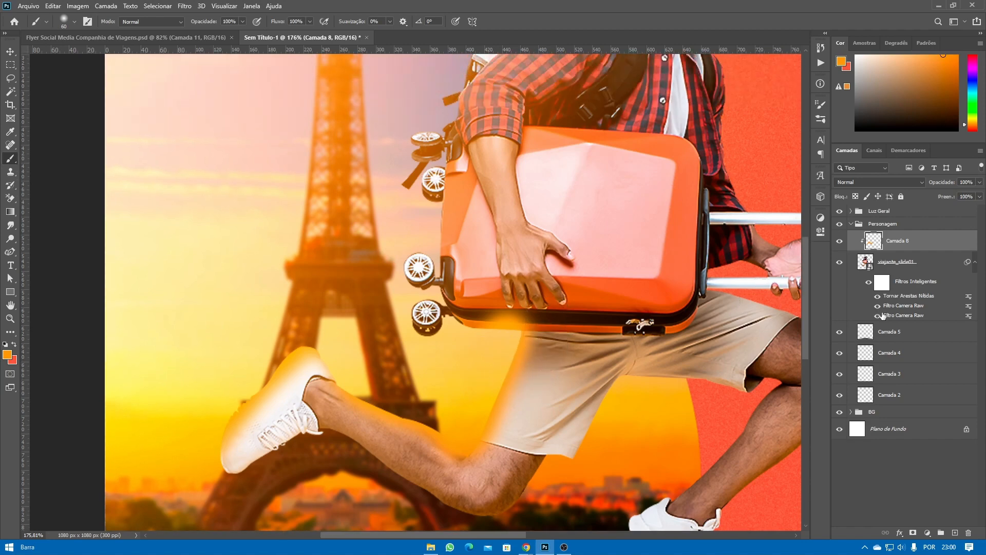
pyautogui.click(913, 533)
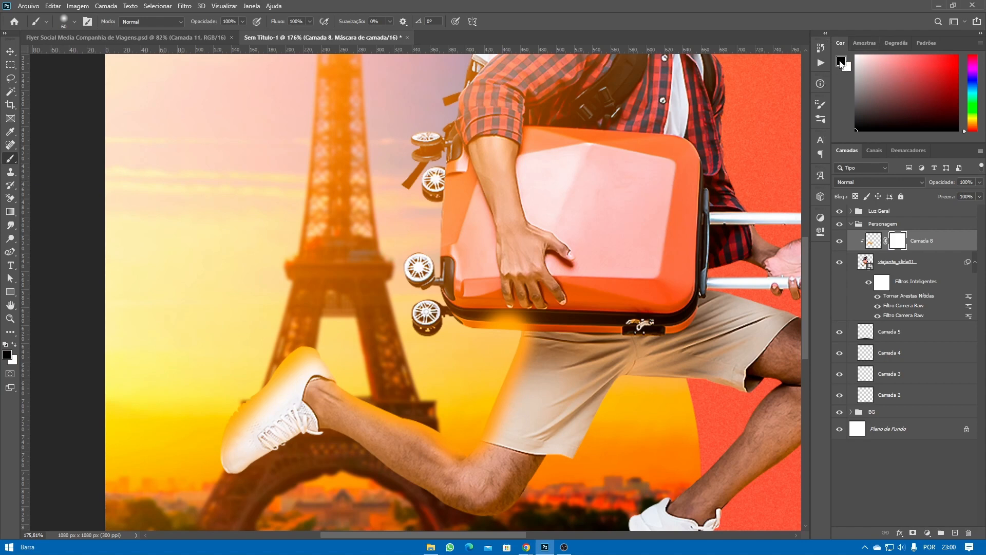
pyautogui.scroll(2, 506, 308)
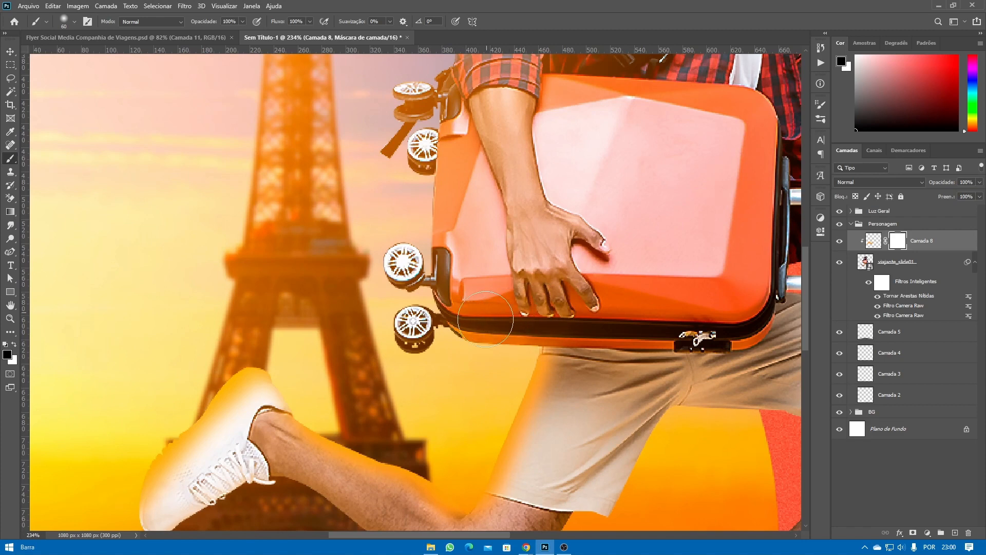
pyautogui.moveTo(511, 321)
pyautogui.mouseDown()
pyautogui.moveTo(488, 316)
pyautogui.moveTo(515, 317)
pyautogui.moveTo(505, 332)
pyautogui.moveTo(519, 339)
pyautogui.moveTo(555, 314)
pyautogui.mouseUp()
pyautogui.moveTo(608, 351); pyautogui.dragTo(515, 281)
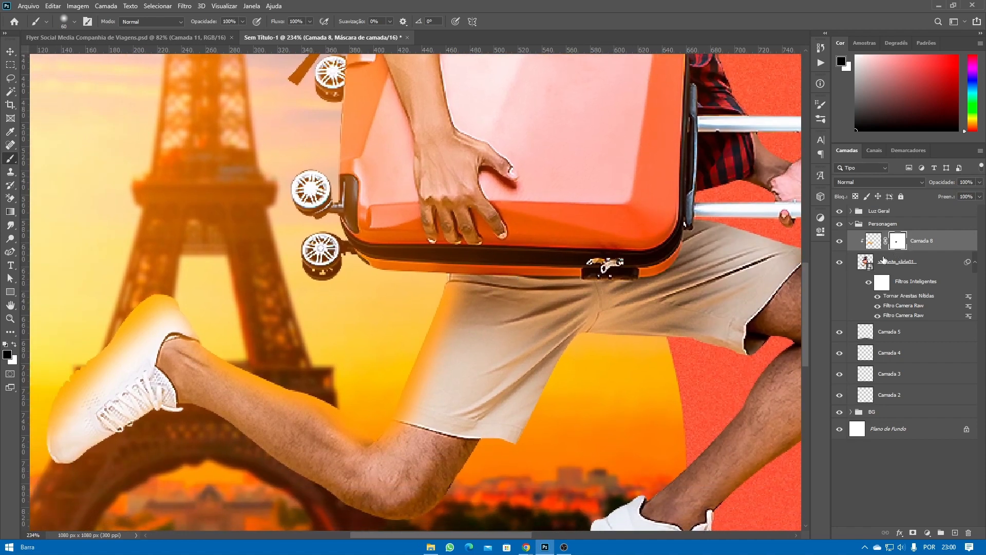
# - Return to painting on Camada 8's layer content and paint orange on the tower-facing side of the suitcase's lower wheel pair
pyautogui.click(873, 241)
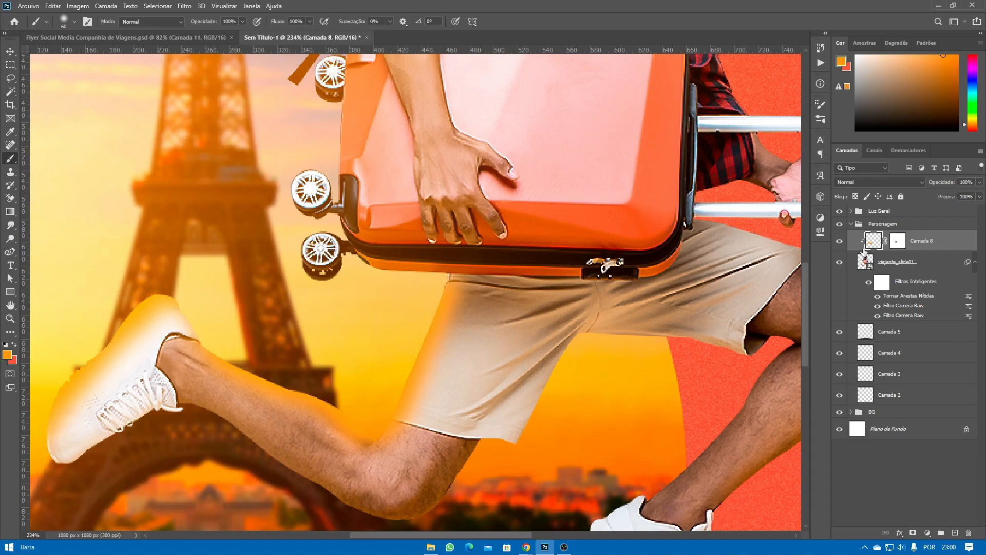
pyautogui.moveTo(313, 231); pyautogui.dragTo(319, 324)
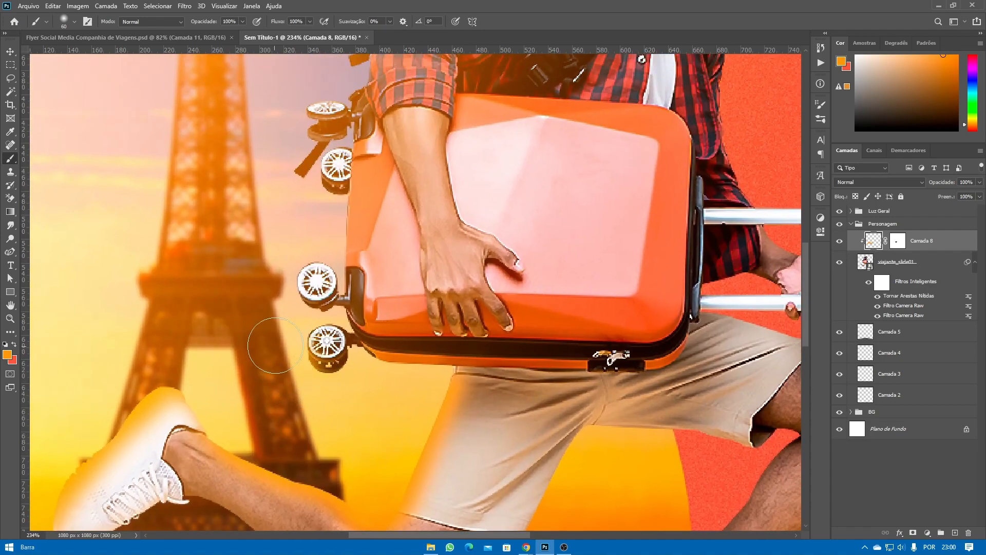
pyautogui.moveTo(285, 303)
pyautogui.mouseDown()
pyautogui.moveTo(271, 293)
pyautogui.moveTo(304, 229)
pyautogui.moveTo(289, 241)
pyautogui.mouseUp()
# - Reduce the brush to 15 px and paint orange along the suitcase's edge beside the lower wheels
pyautogui.press('[')
pyautogui.press('[')
pyautogui.press('[')
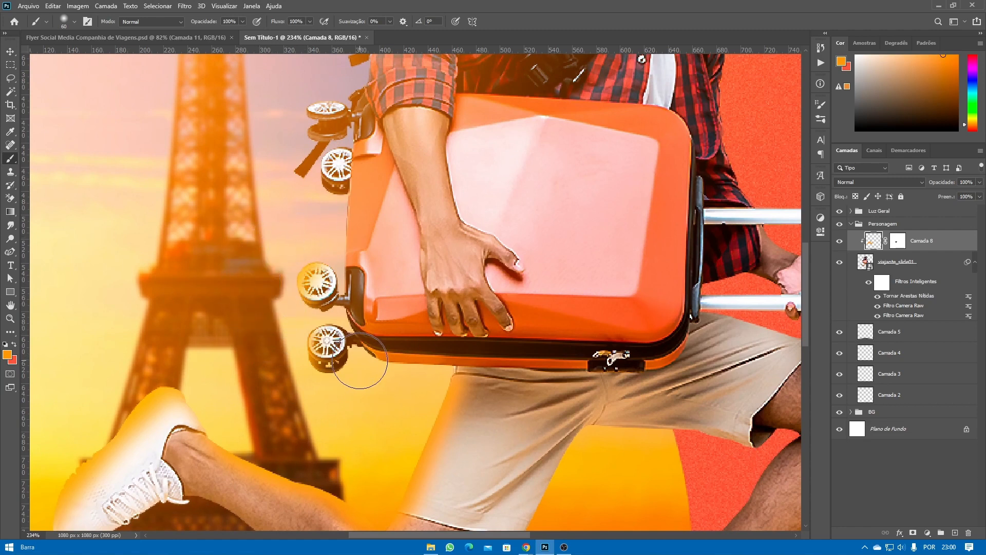
pyautogui.press('[')
pyautogui.press('[')
pyautogui.moveTo(351, 324); pyautogui.dragTo(350, 402)
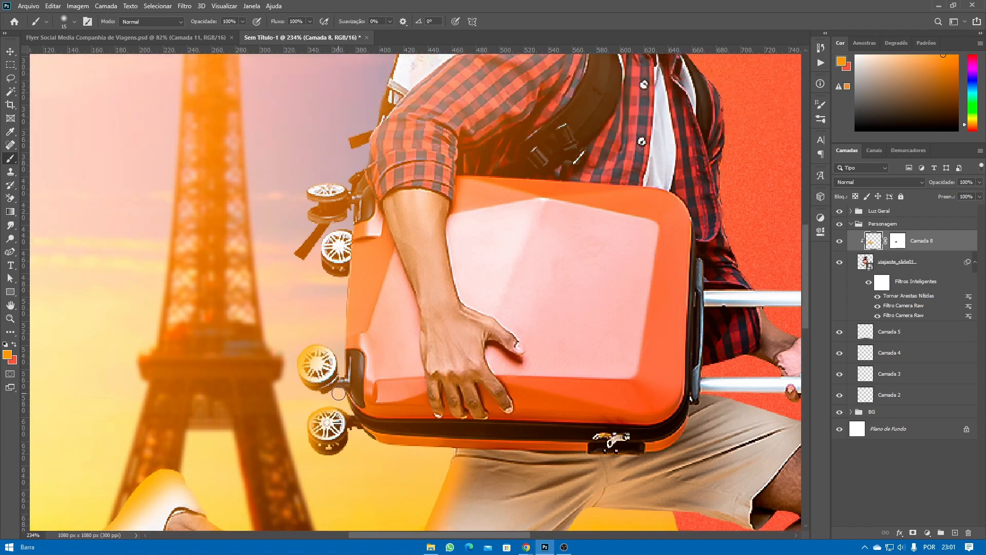
pyautogui.click(353, 416)
pyautogui.press('Delete')
pyautogui.press('Delete')
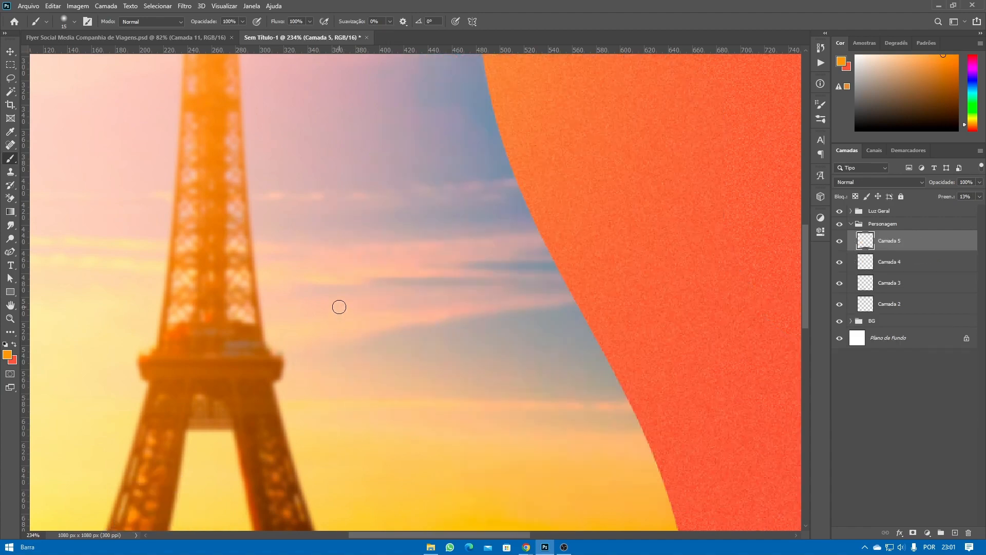
pyautogui.hotkey('ctrl', 'z')
pyautogui.hotkey('ctrl', 'z')
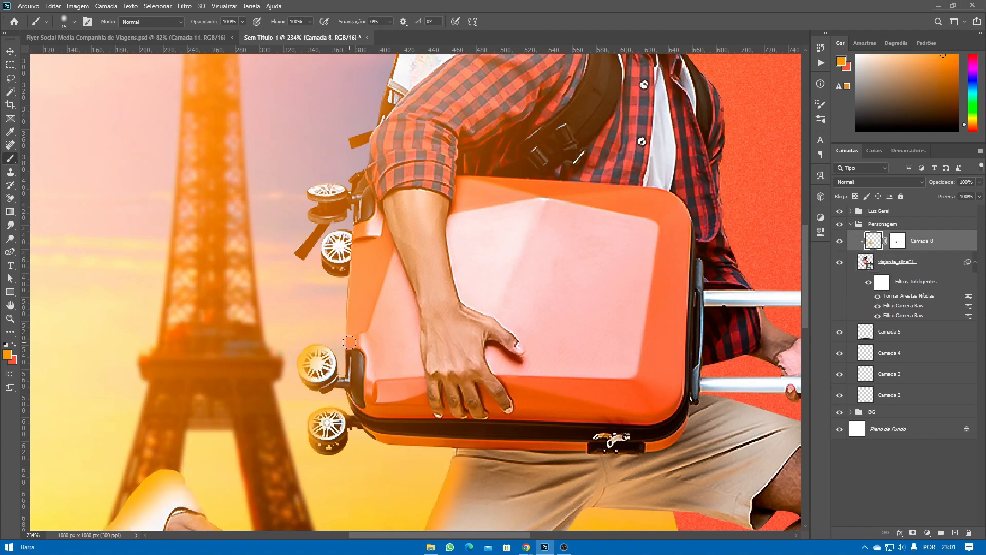
# - Paint orange along the suitcase's wheel-side edge with a 20 px brush, then mask the excess orange off the wheels
pyautogui.press(']')
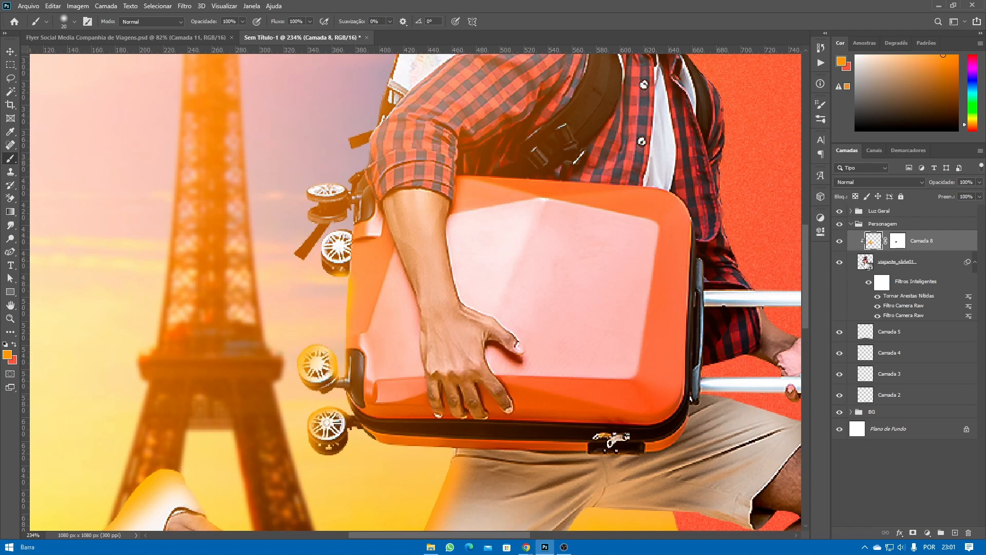
pyautogui.click(895, 241)
pyautogui.moveTo(322, 348)
pyautogui.mouseDown()
pyautogui.moveTo(316, 366)
pyautogui.moveTo(327, 374)
pyautogui.moveTo(329, 359)
pyautogui.mouseUp()
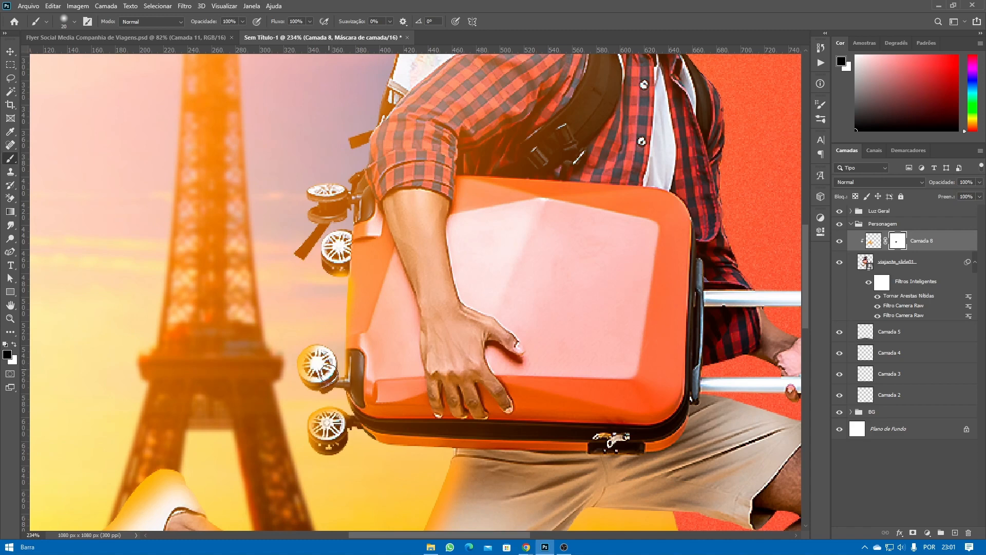
pyautogui.moveTo(332, 276); pyautogui.dragTo(337, 269)
# - Enlarge the brush to 40 px and paint orange on Camada 8 over the suitcase's topmost wheel and hanging strap
pyautogui.click(868, 242)
pyautogui.scroll(3, 282, 257)
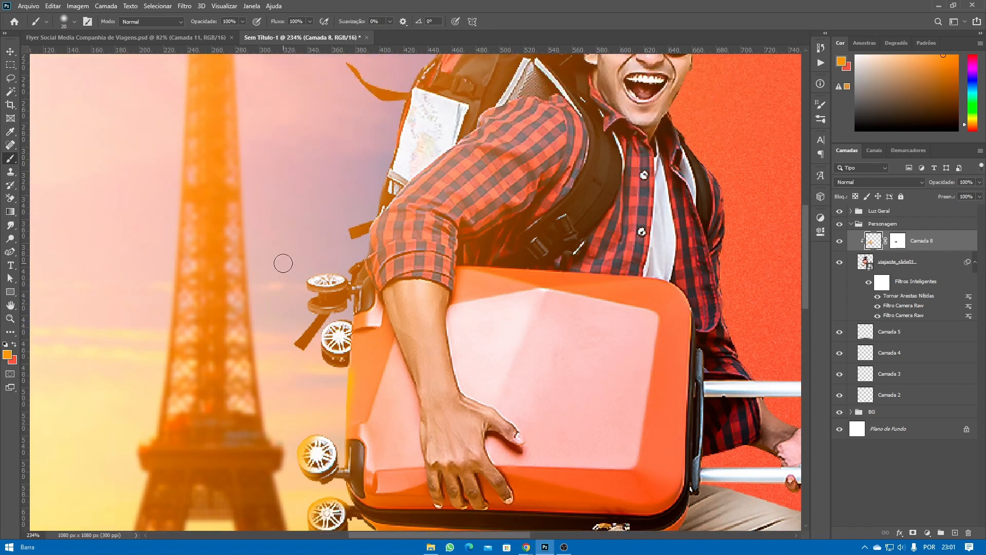
pyautogui.press(']')
pyautogui.press(']')
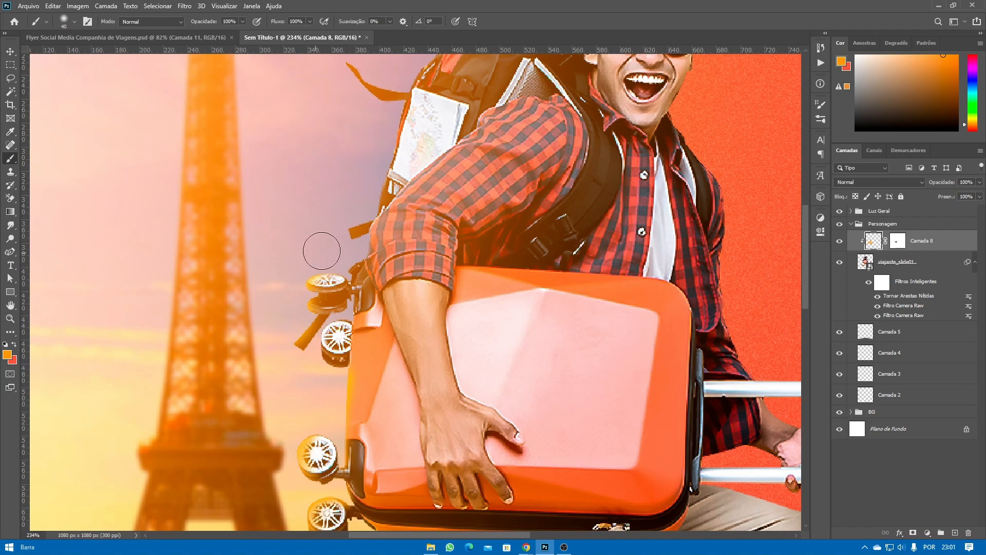
# - Paint orange on the suitcase's upper wheel-side corner with a 15 px brush, then mask the spill off the adjacent wheel
pyautogui.press('[')
pyautogui.press('[')
pyautogui.press('[')
pyautogui.moveTo(351, 321); pyautogui.dragTo(343, 360)
pyautogui.moveTo(351, 308); pyautogui.dragTo(344, 360)
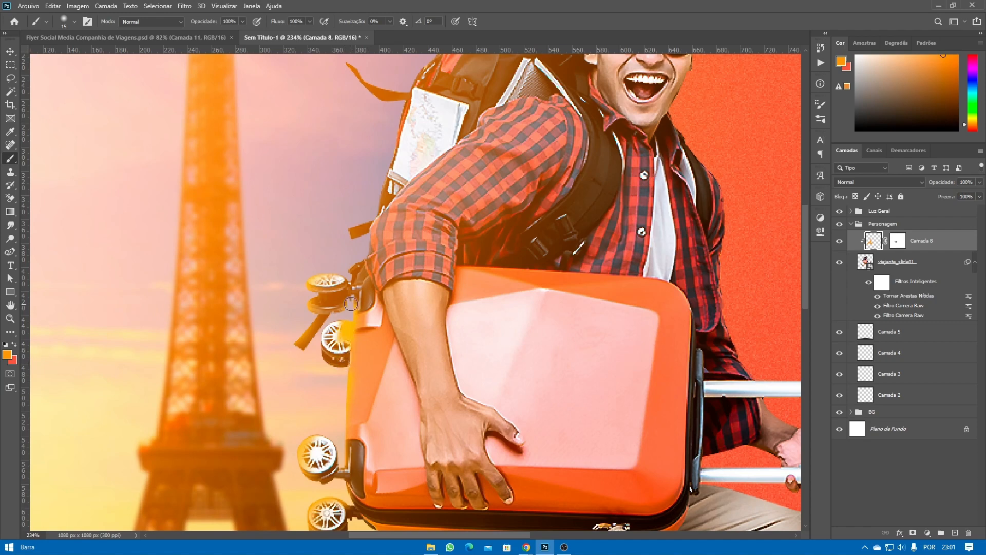
pyautogui.moveTo(351, 304); pyautogui.dragTo(347, 348)
pyautogui.click(896, 241)
pyautogui.press('d')
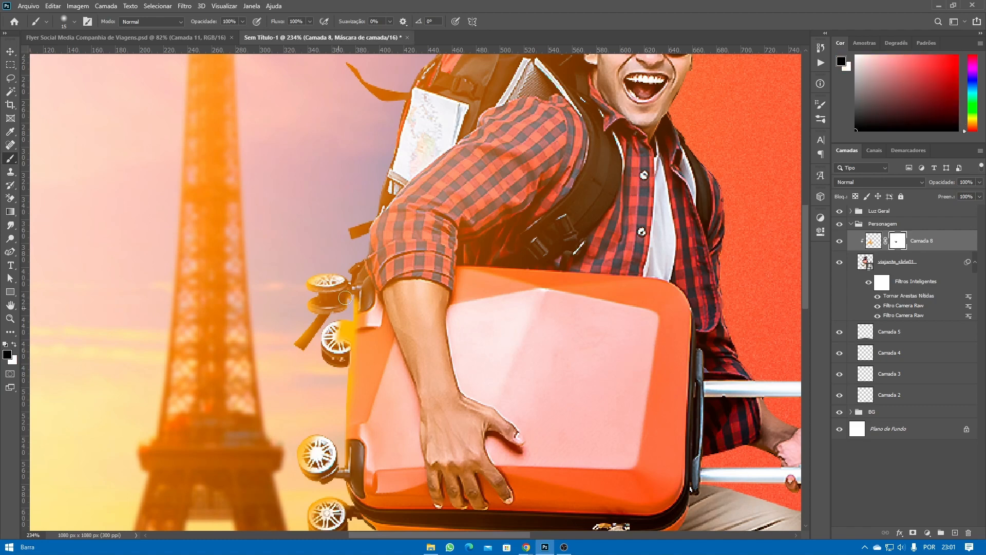
pyautogui.moveTo(342, 316); pyautogui.dragTo(342, 342)
# - Paint orange on Camada 8 along the backpack's outer edge, loose side strap and top cord with a 30 px brush
pyautogui.click(873, 241)
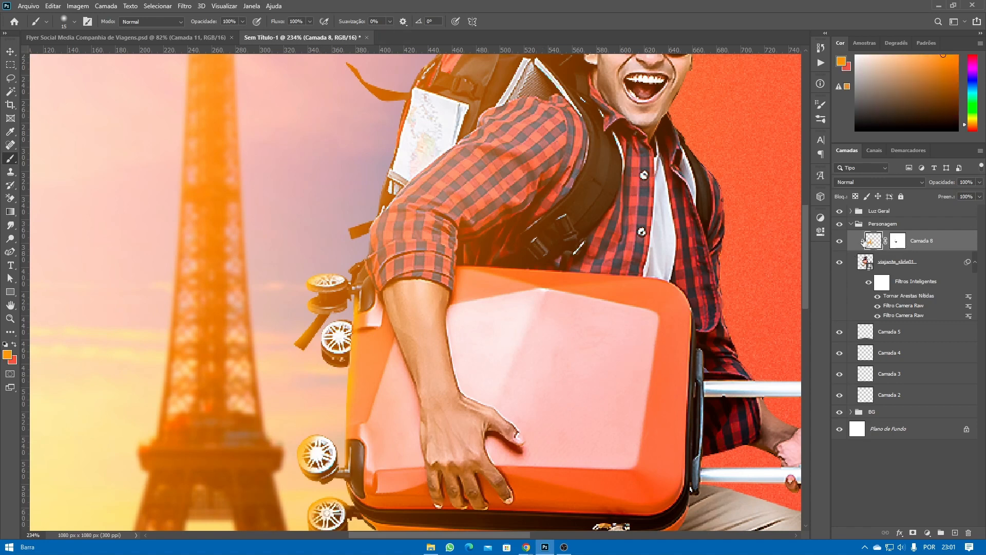
pyautogui.scroll(3, 362, 306)
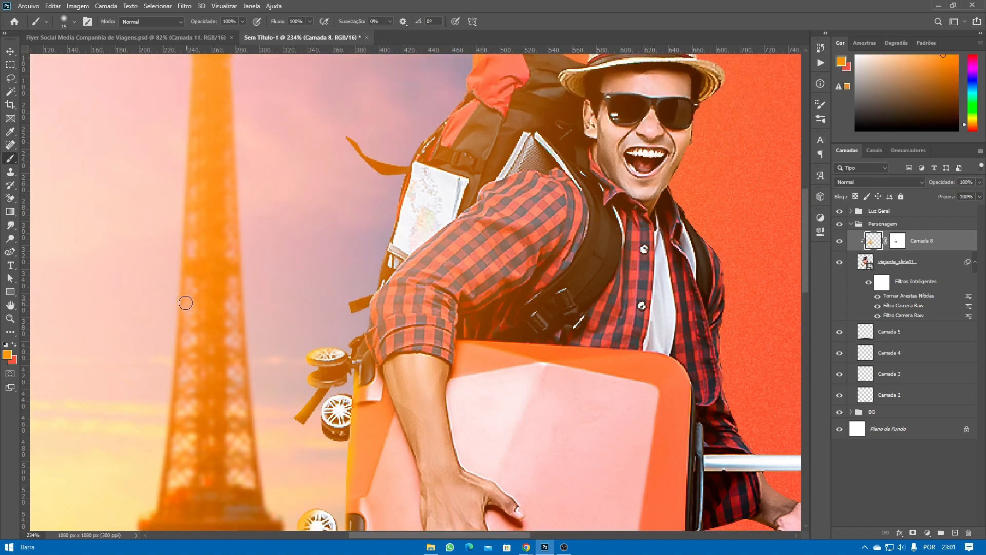
pyautogui.press(']')
pyautogui.press(']')
pyautogui.scroll(3, 363, 269)
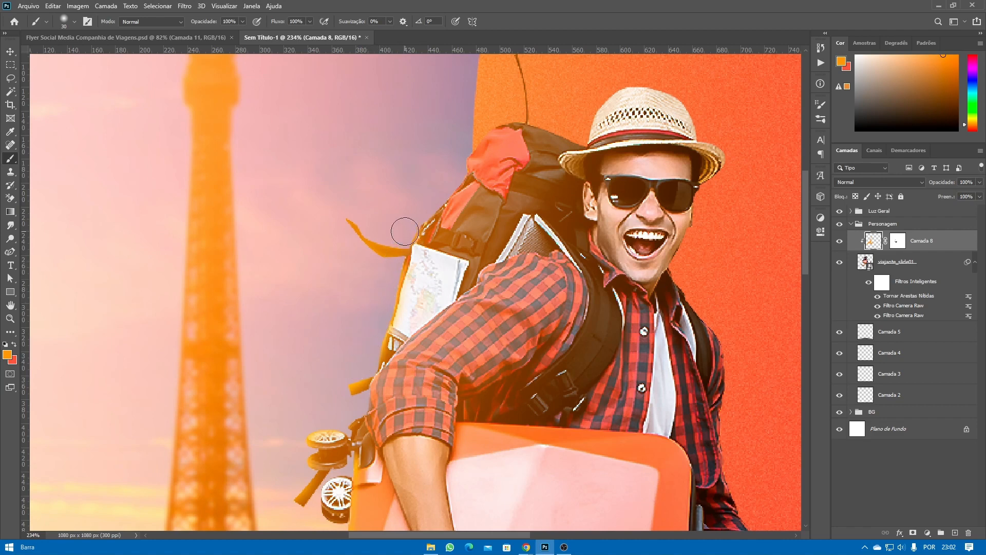
pyautogui.moveTo(404, 232)
pyautogui.mouseDown()
pyautogui.moveTo(461, 166)
pyautogui.moveTo(438, 182)
pyautogui.moveTo(464, 177)
pyautogui.moveTo(469, 224)
pyautogui.moveTo(455, 226)
pyautogui.moveTo(481, 195)
pyautogui.moveTo(513, 190)
pyautogui.moveTo(505, 135)
pyautogui.moveTo(520, 157)
pyautogui.moveTo(402, 138)
pyautogui.mouseUp()
pyautogui.scroll(3, 454, 171)
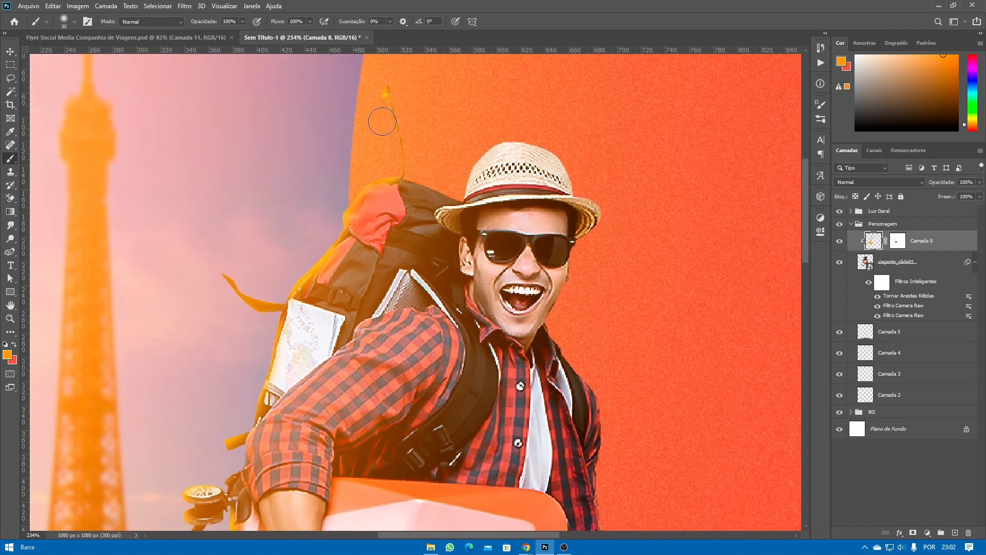
pyautogui.scroll(4, 419, 170)
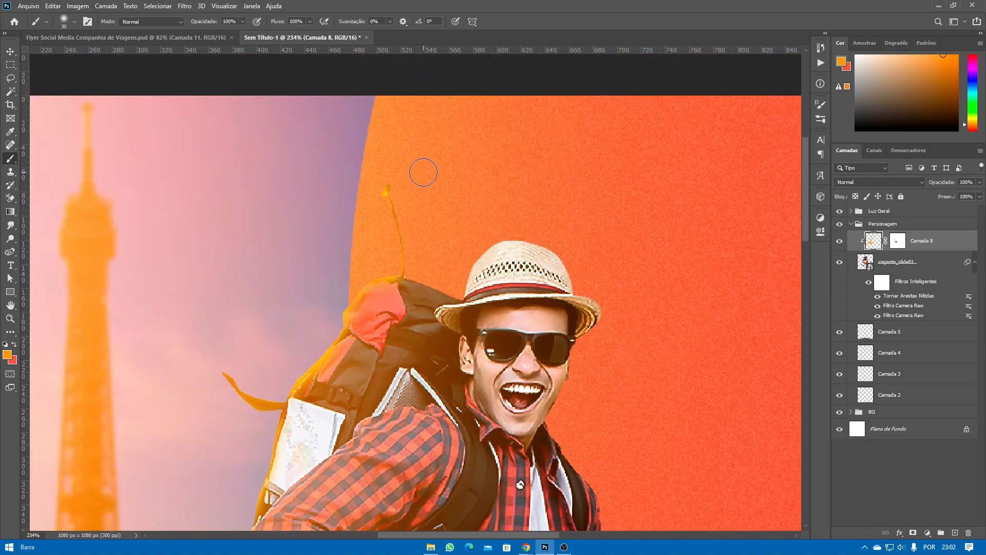
pyautogui.scroll(-5, 423, 172)
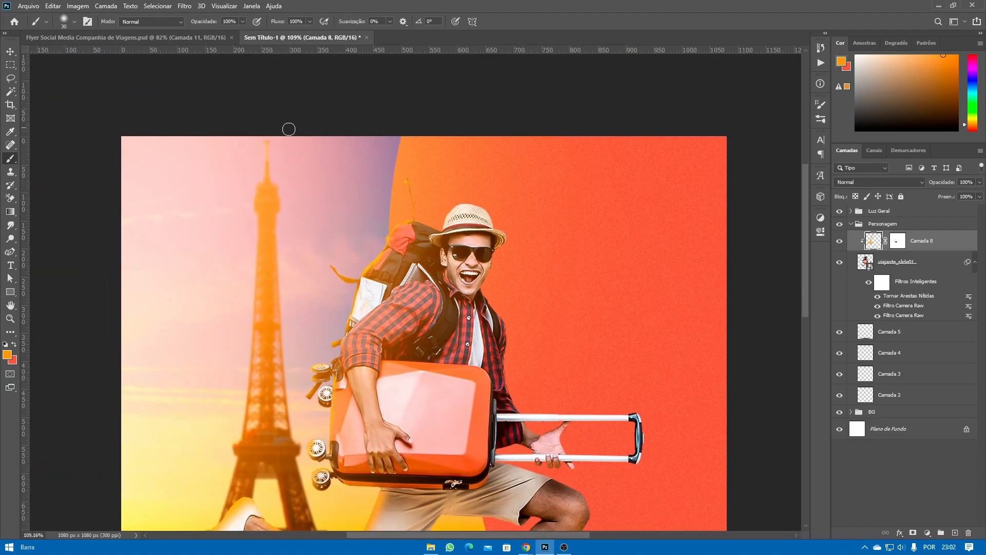
# - Enlarge the brush to 45 px and paint orange along the tower-facing side of the straw hat's crown
pyautogui.scroll(6, 413, 214)
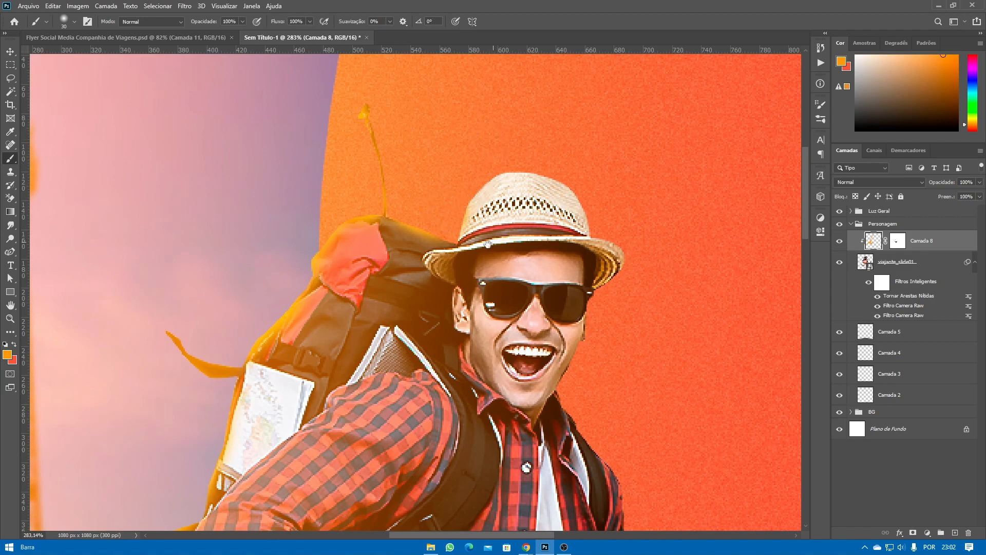
pyautogui.moveTo(488, 244); pyautogui.dragTo(398, 267)
pyautogui.press(']')
pyautogui.press(']')
pyautogui.press(']')
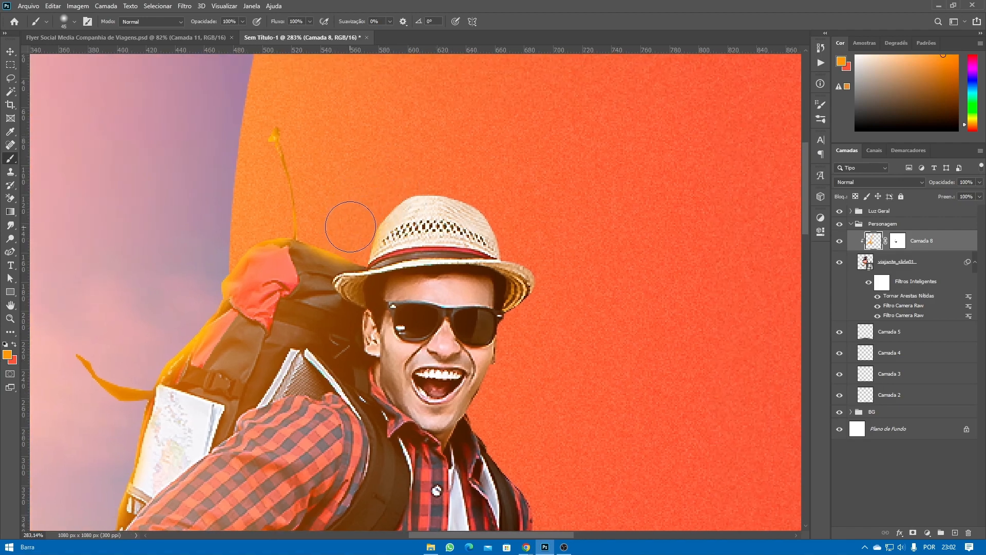
pyautogui.moveTo(360, 221)
pyautogui.mouseDown()
pyautogui.moveTo(382, 185)
pyautogui.moveTo(372, 203)
pyautogui.moveTo(409, 167)
pyautogui.moveTo(396, 178)
pyautogui.moveTo(446, 161)
pyautogui.moveTo(436, 170)
pyautogui.moveTo(446, 174)
pyautogui.moveTo(375, 189)
pyautogui.mouseUp()
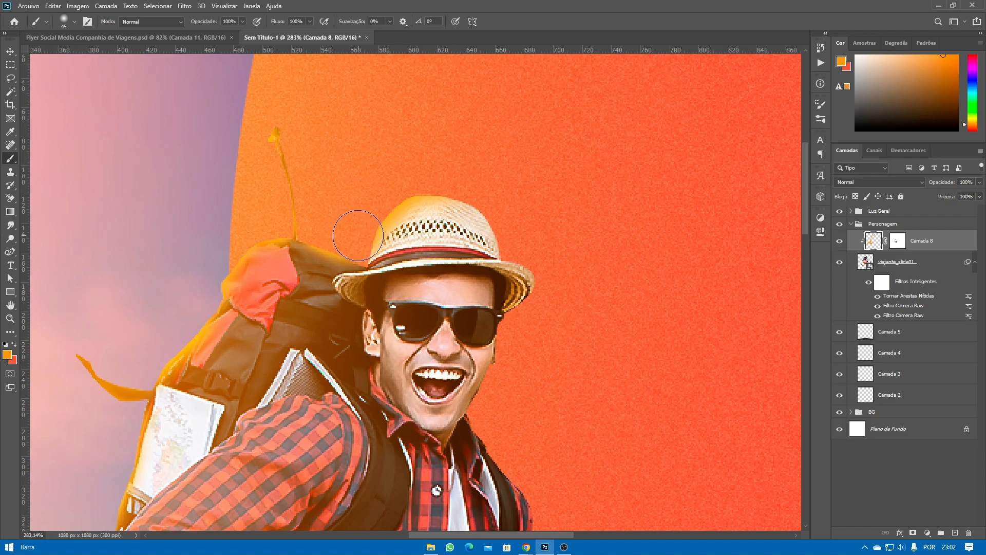
# - Reduce the brush to 10 px and try painting orange along the front brim of the hat
pyautogui.press('[')
pyautogui.press('[')
pyautogui.press('[')
pyautogui.press('[')
pyautogui.press('[')
pyautogui.press('[')
pyautogui.press('[')
pyautogui.scroll(-5, 383, 256)
pyautogui.scroll(3, 418, 126)
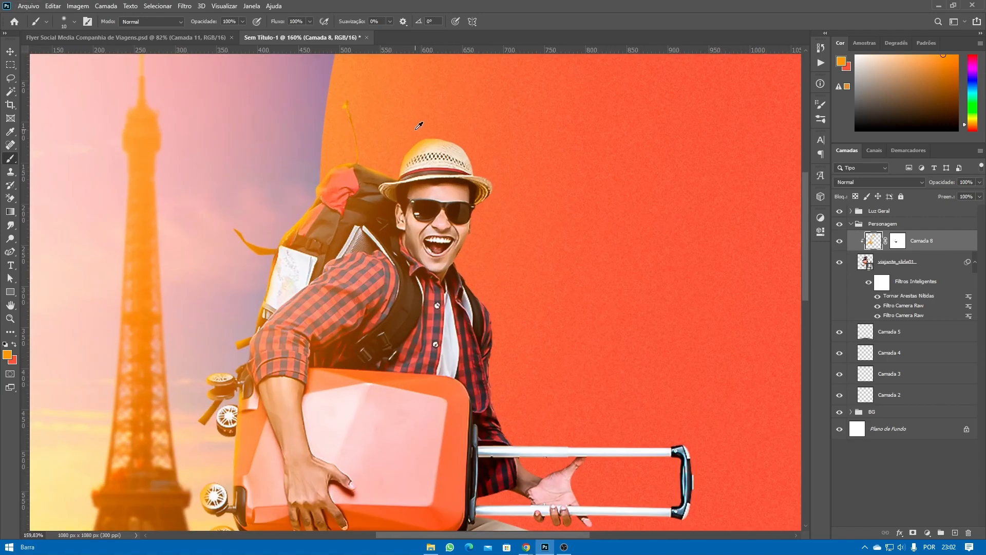
pyautogui.scroll(3, 419, 126)
pyautogui.moveTo(404, 250); pyautogui.dragTo(525, 245)
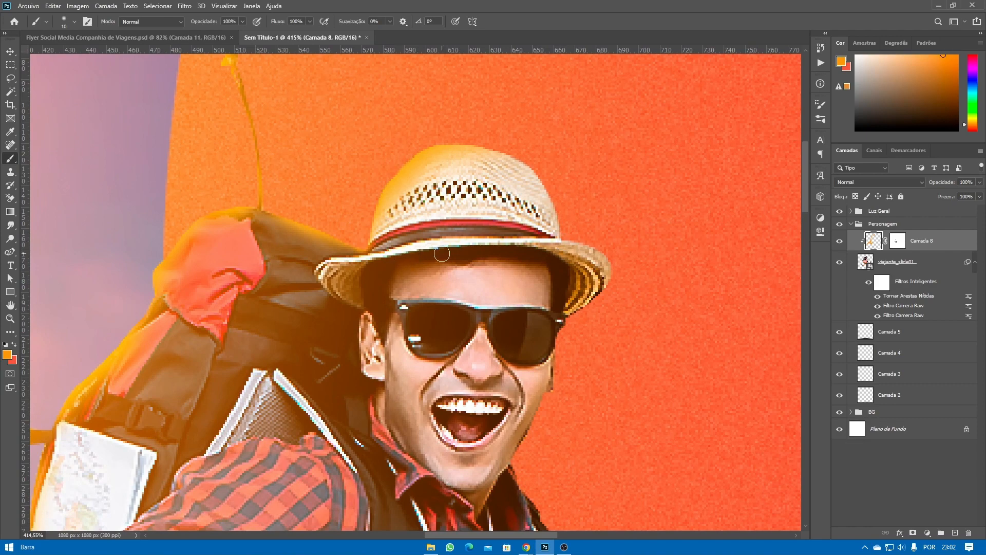
pyautogui.scroll(-1, 442, 253)
pyautogui.scroll(-1, 451, 222)
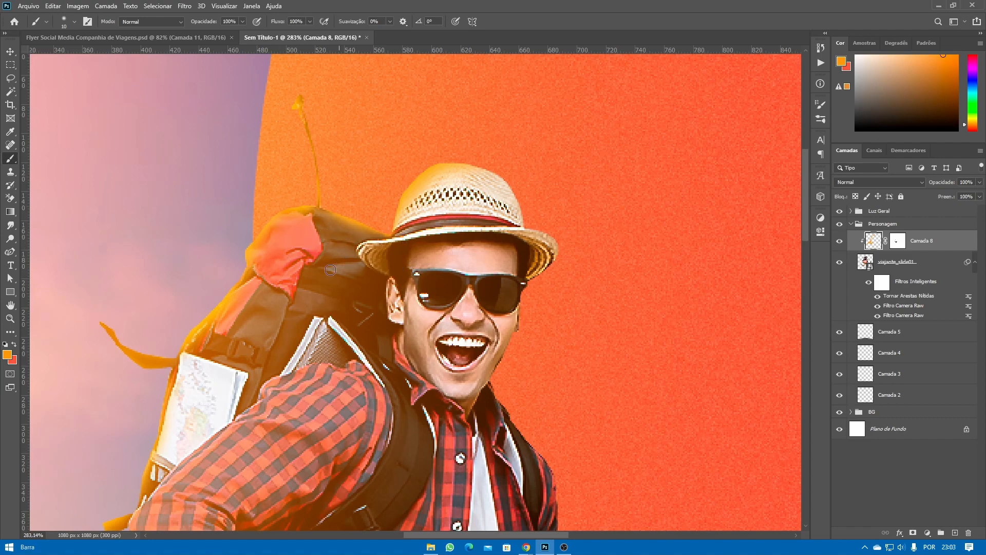
pyautogui.scroll(1, 397, 205)
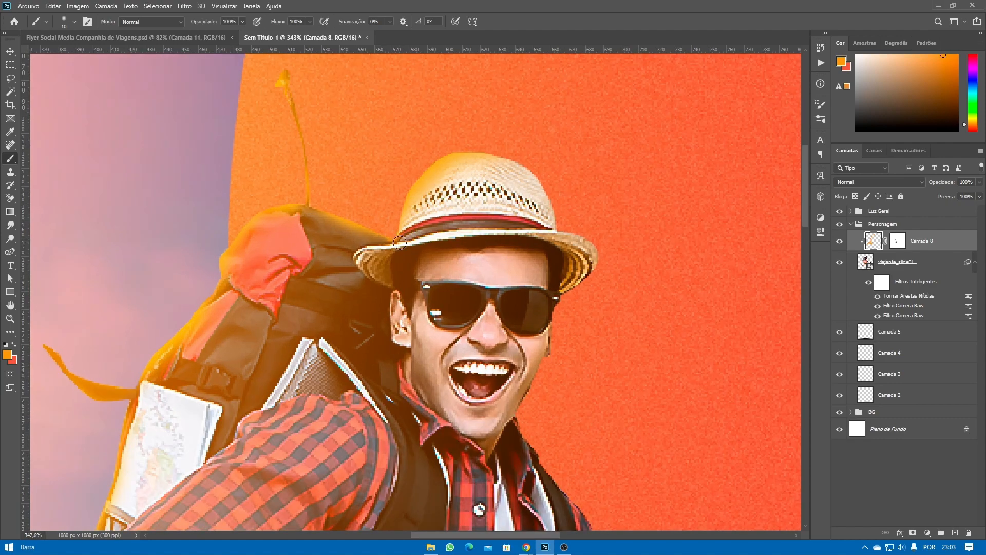
# - Undo the orange test stroke on the hat, then paint orange across its band and front brim with a 10 px brush
pyautogui.moveTo(400, 242); pyautogui.dragTo(447, 239)
pyautogui.hotkey('ctrl', 'z')
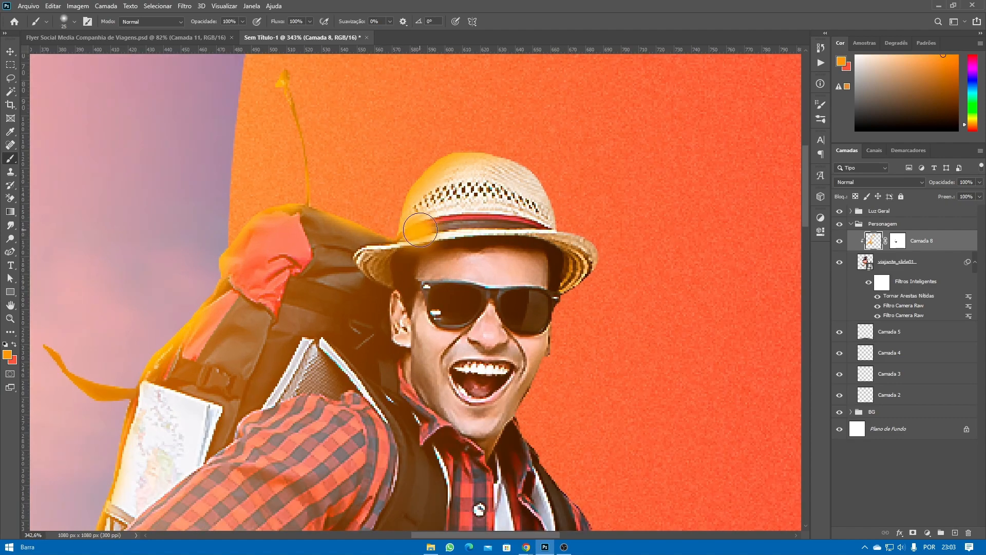
pyautogui.press('[')
pyautogui.press('[')
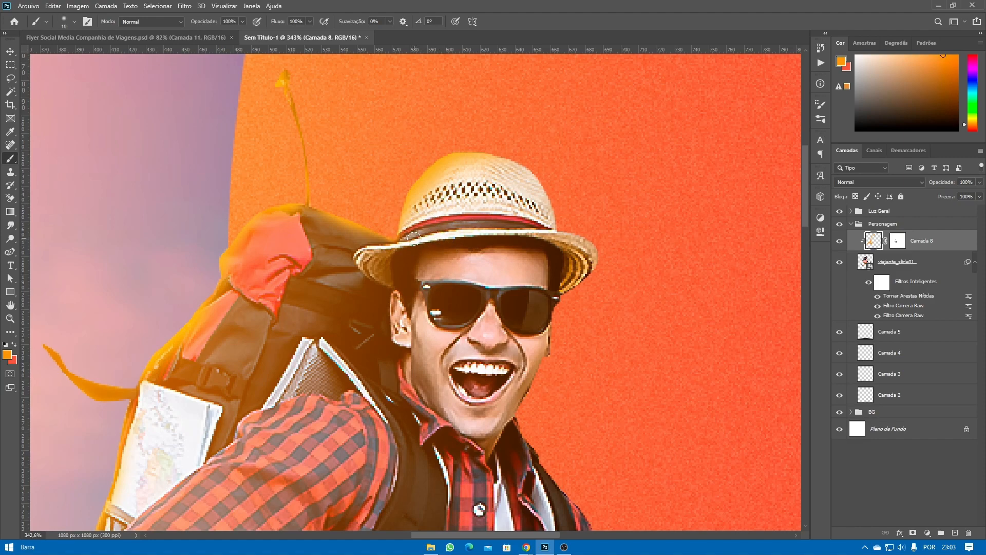
pyautogui.moveTo(411, 236); pyautogui.dragTo(556, 230)
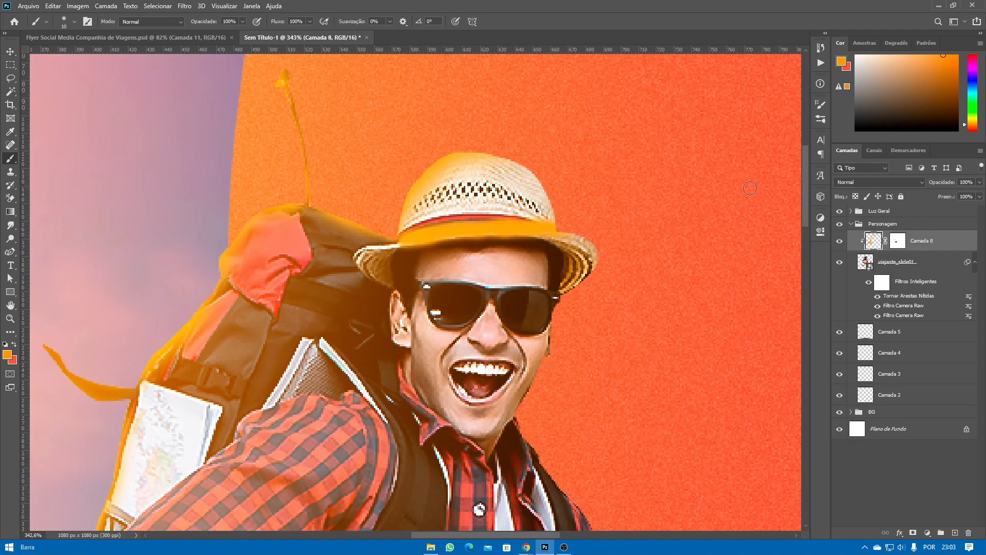
# - Paint black on Camada 8's mask over the hat band to remove its orange while keeping the brim lit
pyautogui.click(896, 241)
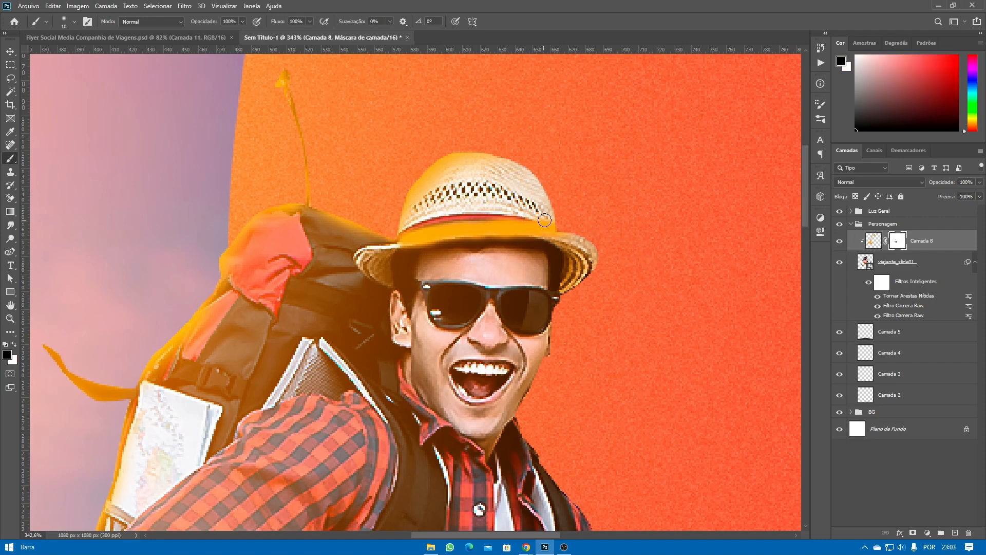
pyautogui.moveTo(553, 224); pyautogui.dragTo(417, 228)
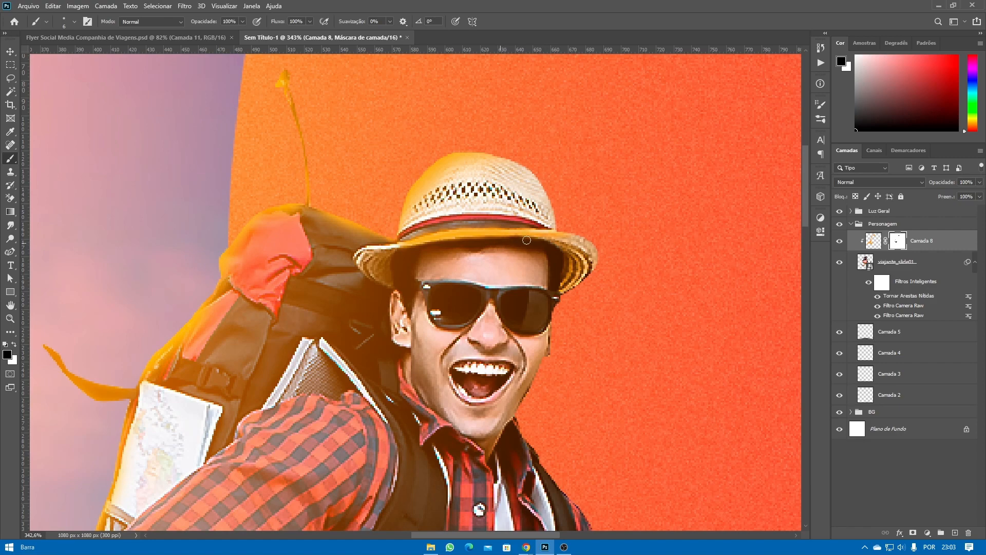
pyautogui.scroll(-5, 506, 226)
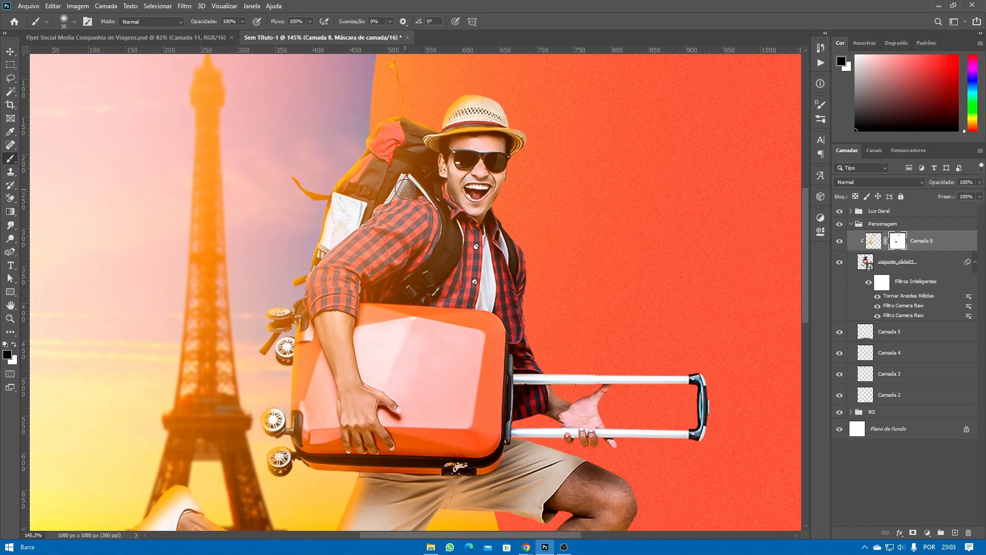
# - Paint orange on Camada 8 along the outer edge of the traveller's shoulder and sleeve with a 35 px brush
pyautogui.scroll(4, 404, 189)
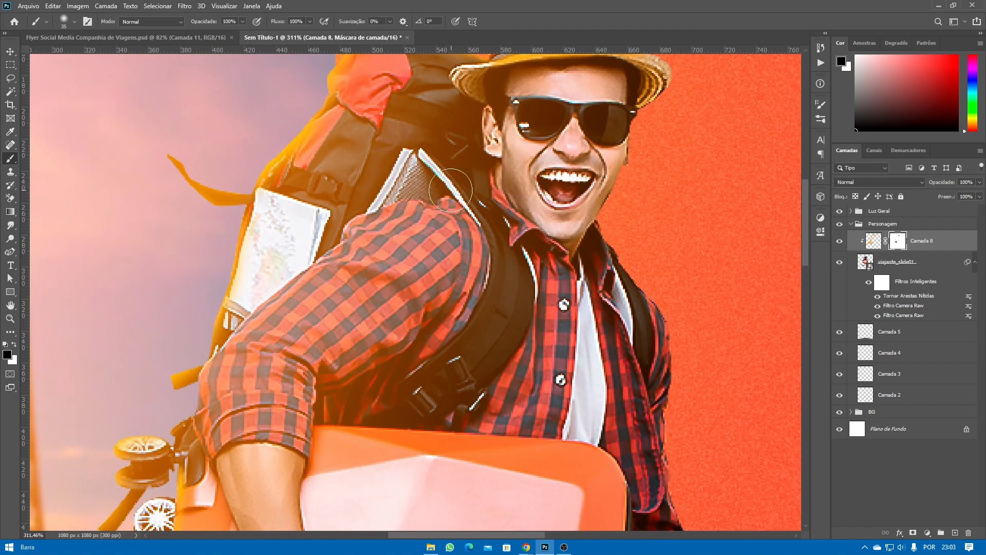
pyautogui.click(869, 242)
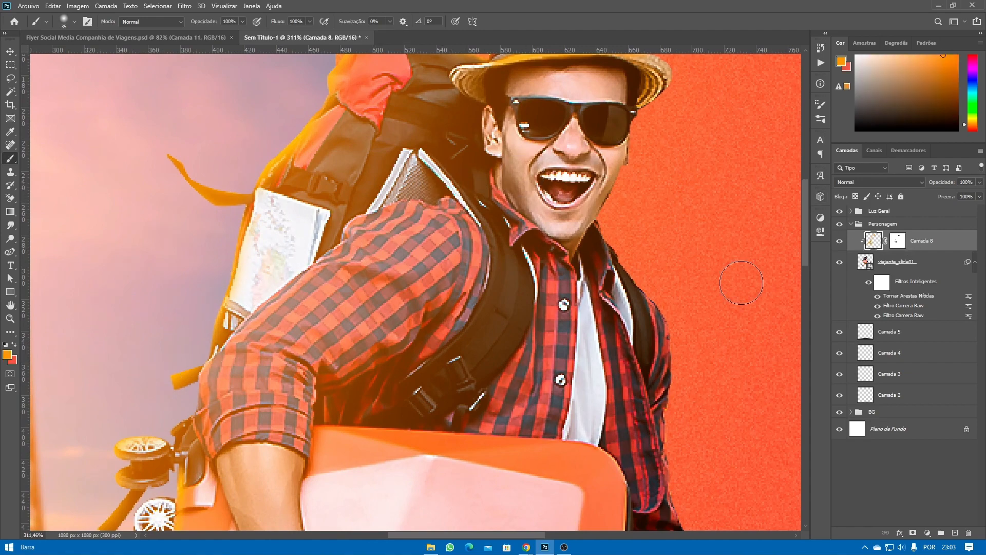
pyautogui.moveTo(454, 170)
pyautogui.mouseDown()
pyautogui.moveTo(420, 191)
pyautogui.moveTo(458, 194)
pyautogui.moveTo(407, 193)
pyautogui.moveTo(346, 212)
pyautogui.moveTo(360, 202)
pyautogui.moveTo(271, 269)
pyautogui.moveTo(282, 266)
pyautogui.moveTo(213, 334)
pyautogui.moveTo(255, 301)
pyautogui.moveTo(190, 374)
pyautogui.moveTo(181, 414)
pyautogui.mouseUp()
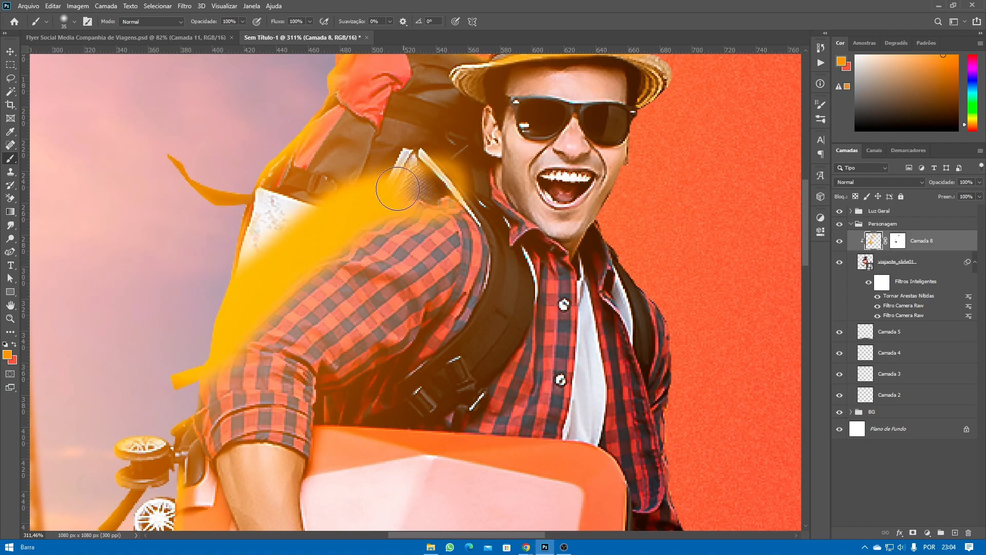
pyautogui.moveTo(397, 188); pyautogui.dragTo(520, 102)
pyautogui.moveTo(313, 319)
pyautogui.mouseDown()
pyautogui.moveTo(332, 272)
pyautogui.moveTo(317, 293)
pyautogui.moveTo(354, 235)
pyautogui.moveTo(510, 111)
pyautogui.moveTo(452, 157)
pyautogui.moveTo(521, 119)
pyautogui.mouseUp()
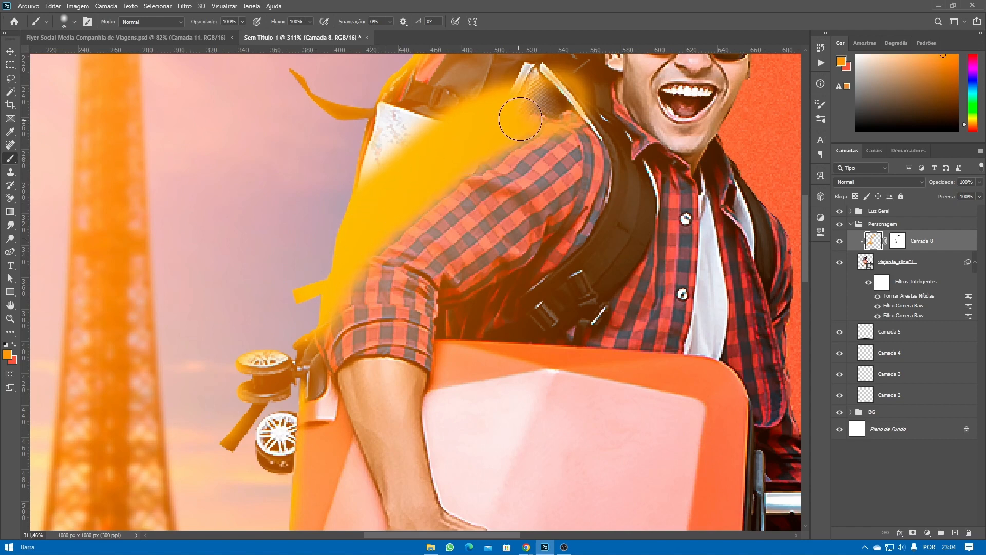
pyautogui.moveTo(682, 110); pyautogui.dragTo(595, 176)
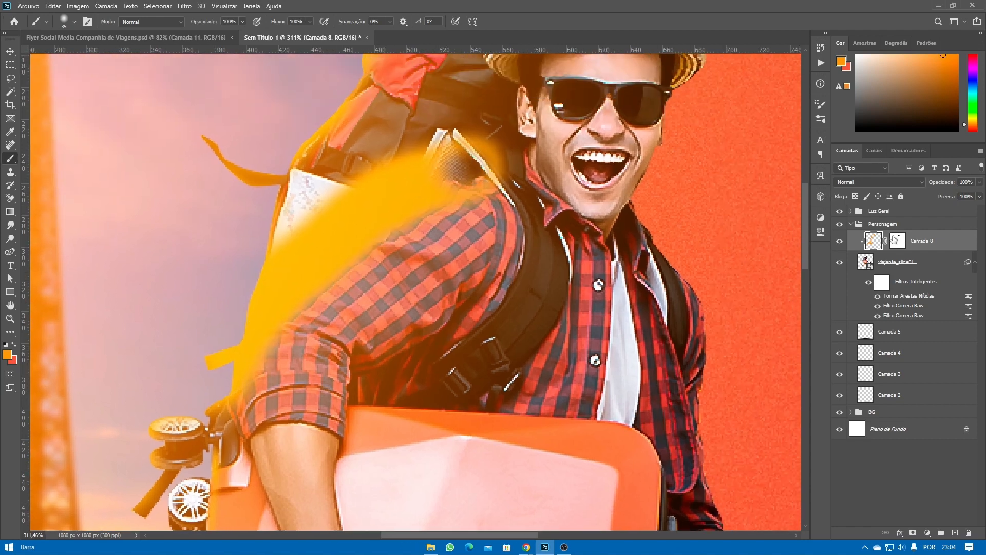
# - Paint white on Camada 8's mask to bring the orange back over the mesh pocket beside the shoulder
pyautogui.click(895, 239)
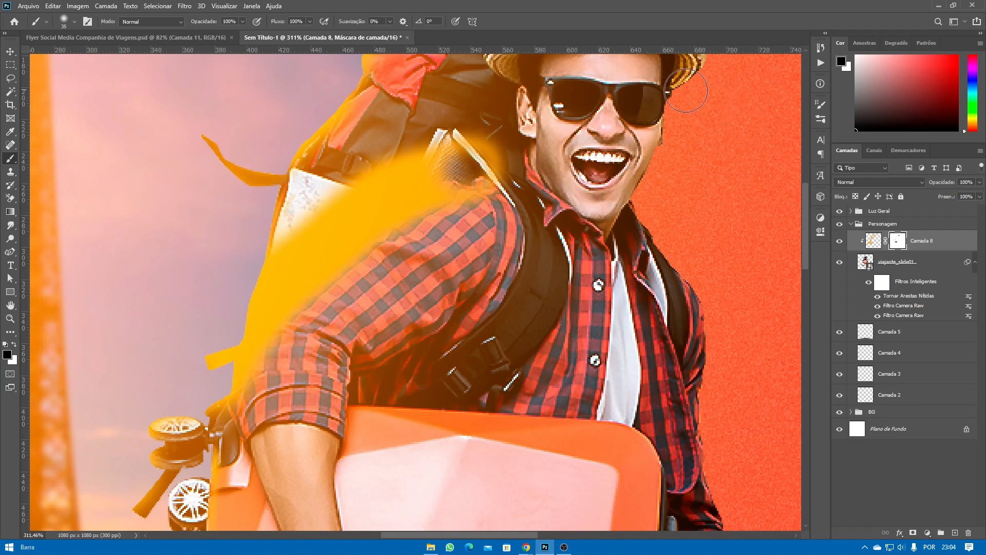
pyautogui.press('x')
pyautogui.moveTo(448, 182)
pyautogui.mouseDown()
pyautogui.moveTo(470, 168)
pyautogui.moveTo(425, 175)
pyautogui.moveTo(494, 172)
pyautogui.mouseUp()
pyautogui.press('x')
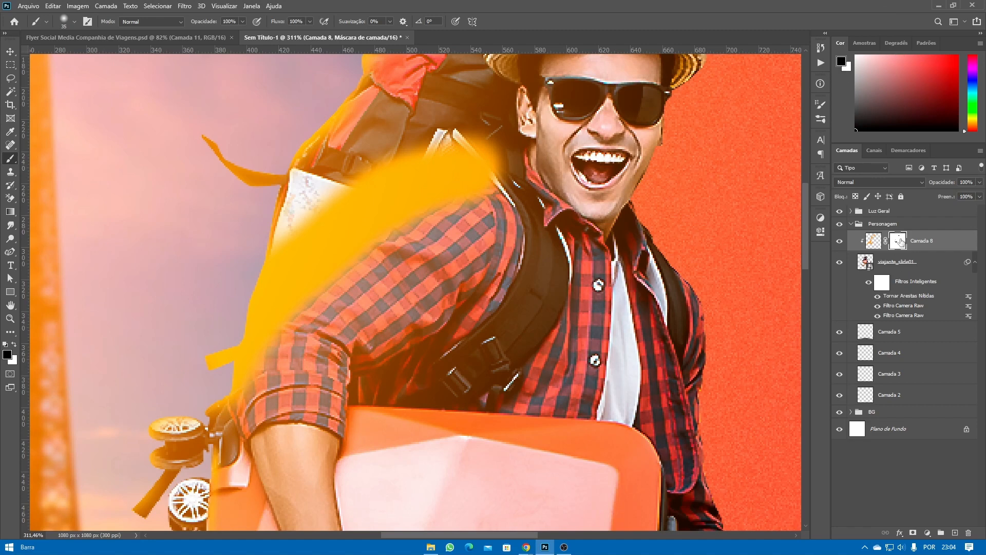
# - Mask the orange spill off the mesh pocket, map and lower backpack strap, using a 10 px brush for the small areas
pyautogui.moveTo(490, 131)
pyautogui.mouseDown()
pyautogui.moveTo(445, 161)
pyautogui.moveTo(466, 144)
pyautogui.moveTo(494, 146)
pyautogui.moveTo(404, 156)
pyautogui.moveTo(352, 183)
pyautogui.moveTo(298, 247)
pyautogui.moveTo(320, 235)
pyautogui.moveTo(294, 235)
pyautogui.moveTo(270, 295)
pyautogui.moveTo(294, 274)
pyautogui.moveTo(268, 300)
pyautogui.moveTo(295, 274)
pyautogui.moveTo(253, 308)
pyautogui.moveTo(278, 265)
pyautogui.moveTo(266, 291)
pyautogui.moveTo(266, 244)
pyautogui.mouseUp()
pyautogui.press('[')
pyautogui.press('[')
pyautogui.press('[')
pyautogui.press('[')
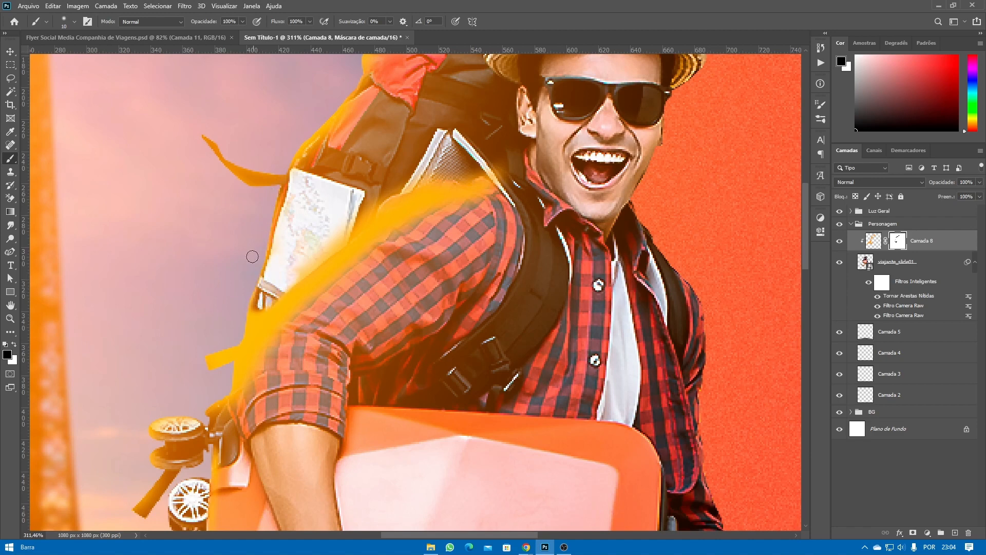
pyautogui.moveTo(261, 295)
pyautogui.mouseDown()
pyautogui.moveTo(252, 329)
pyautogui.moveTo(257, 304)
pyautogui.mouseUp()
pyautogui.moveTo(233, 344)
pyautogui.mouseDown()
pyautogui.moveTo(247, 328)
pyautogui.moveTo(226, 384)
pyautogui.moveTo(238, 359)
pyautogui.moveTo(211, 364)
pyautogui.mouseUp()
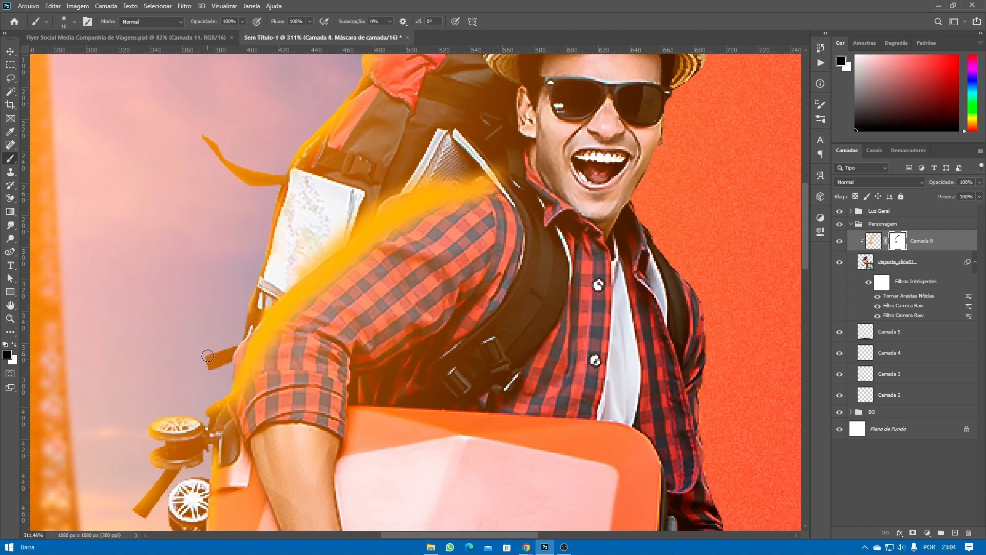
# - Mask the remaining orange spill along the upper contour of the shoulder with a 25 px brush
pyautogui.moveTo(285, 263); pyautogui.dragTo(320, 248)
pyautogui.moveTo(289, 271)
pyautogui.mouseDown()
pyautogui.moveTo(401, 185)
pyautogui.moveTo(505, 163)
pyautogui.mouseUp()
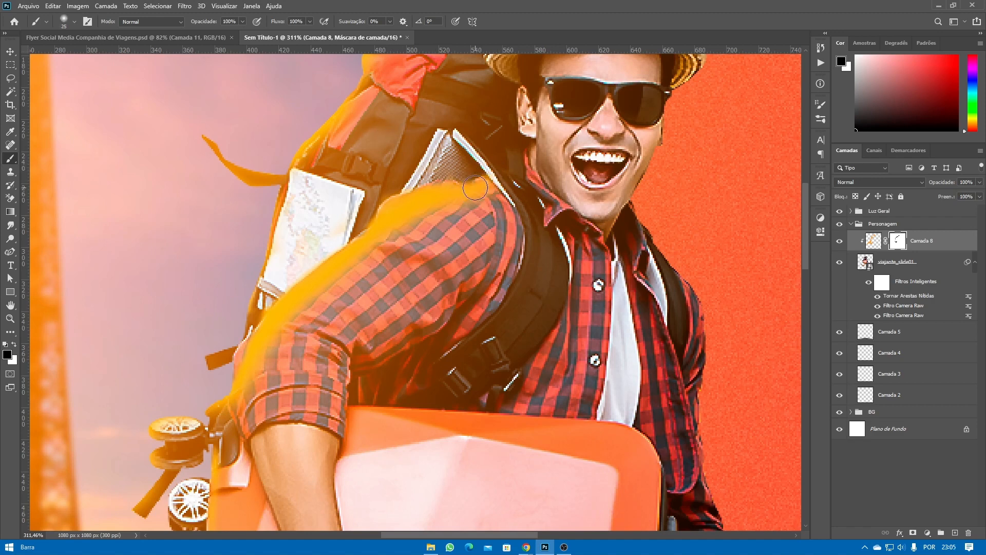
pyautogui.press('[')
# - Restore orange along the sleeve's outer edge by painting white on Camada 8's mask with a 9 px brush
pyautogui.click(874, 241)
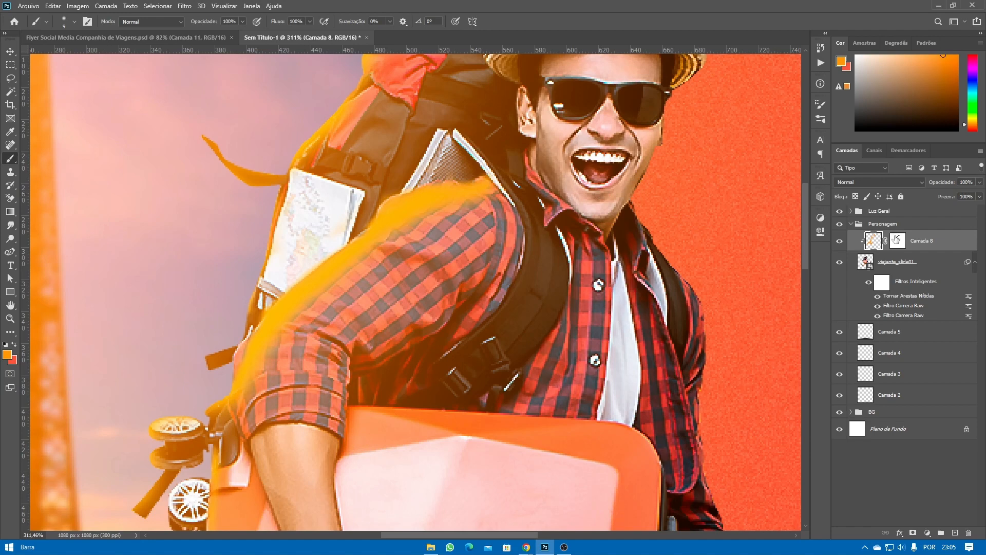
pyautogui.click(896, 239)
pyautogui.press('x')
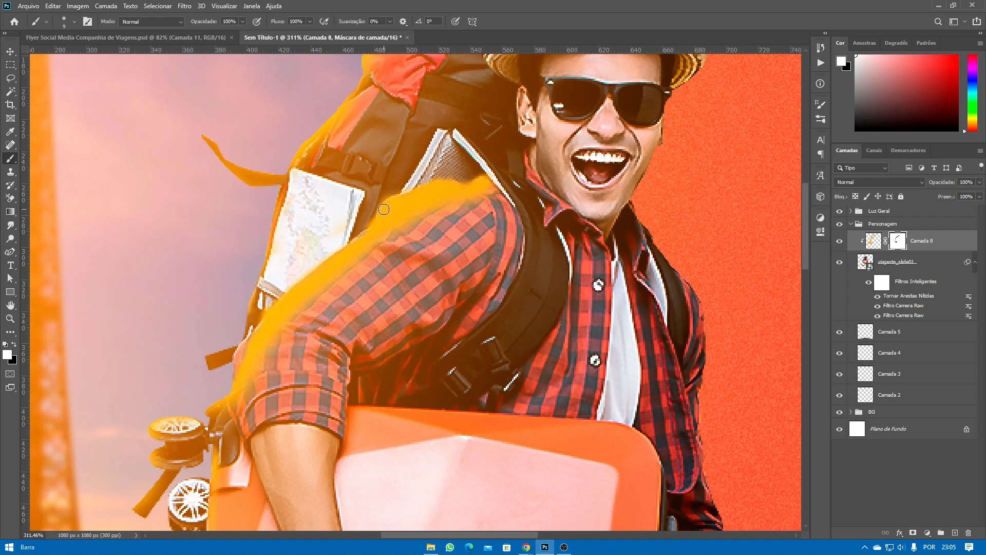
pyautogui.scroll(-1, 386, 210)
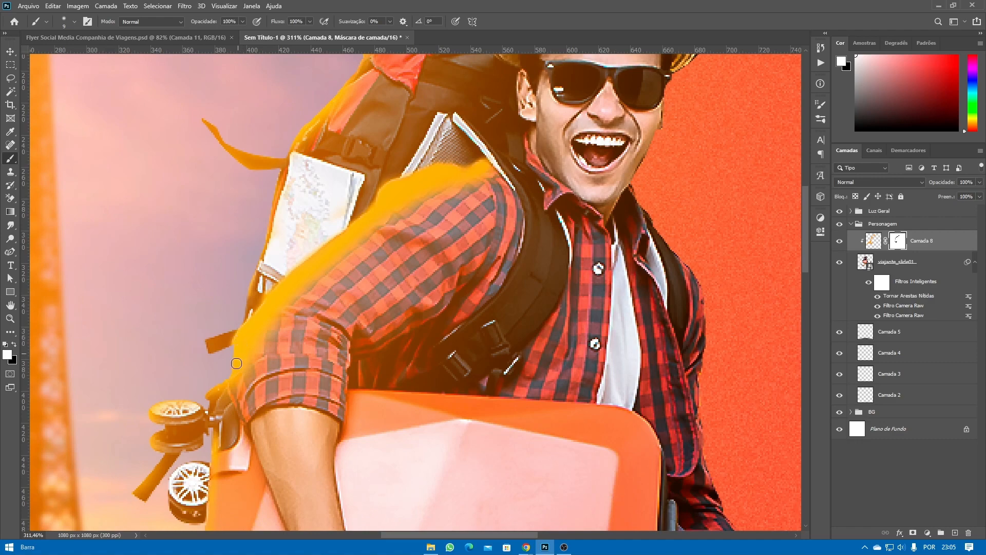
pyautogui.scroll(-3, 299, 312)
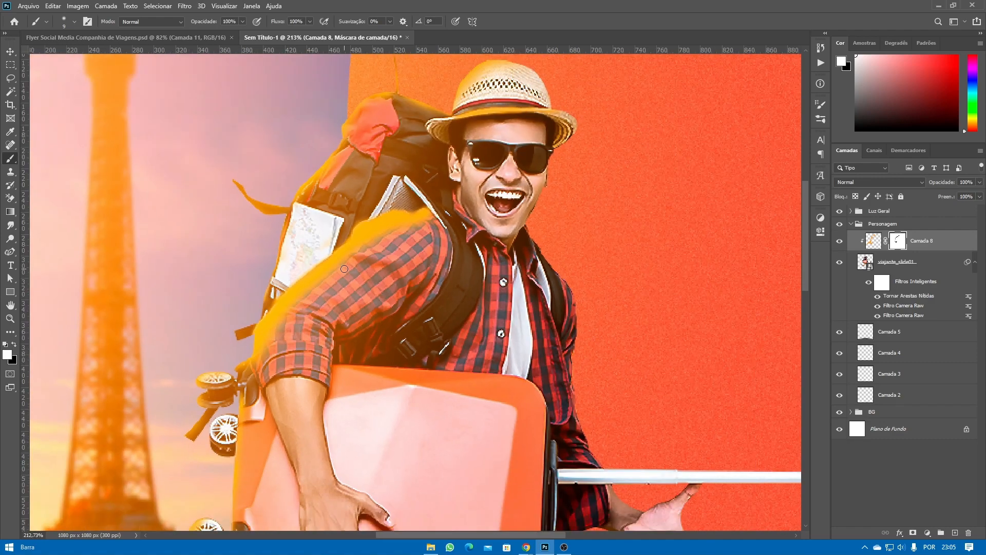
pyautogui.scroll(1, 351, 251)
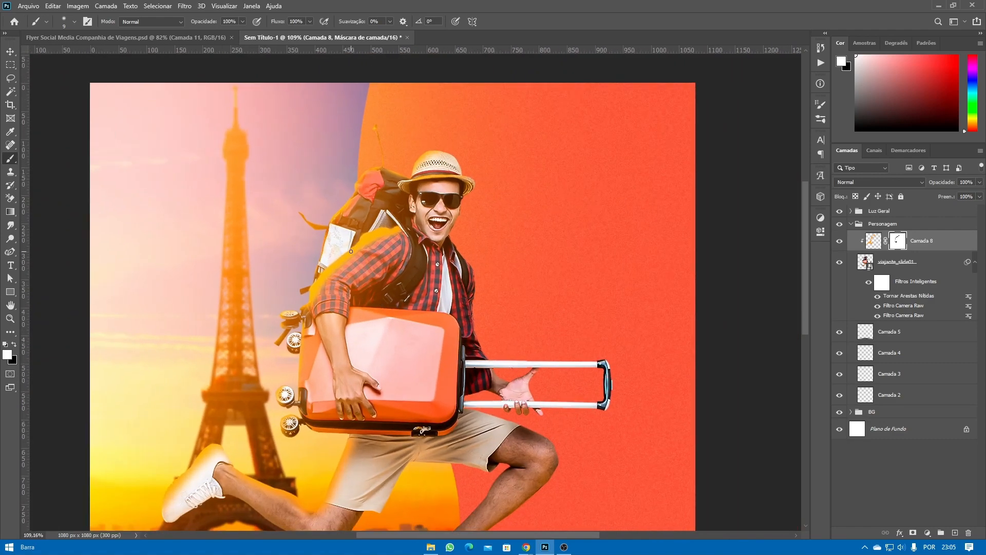
pyautogui.scroll(3, 316, 237)
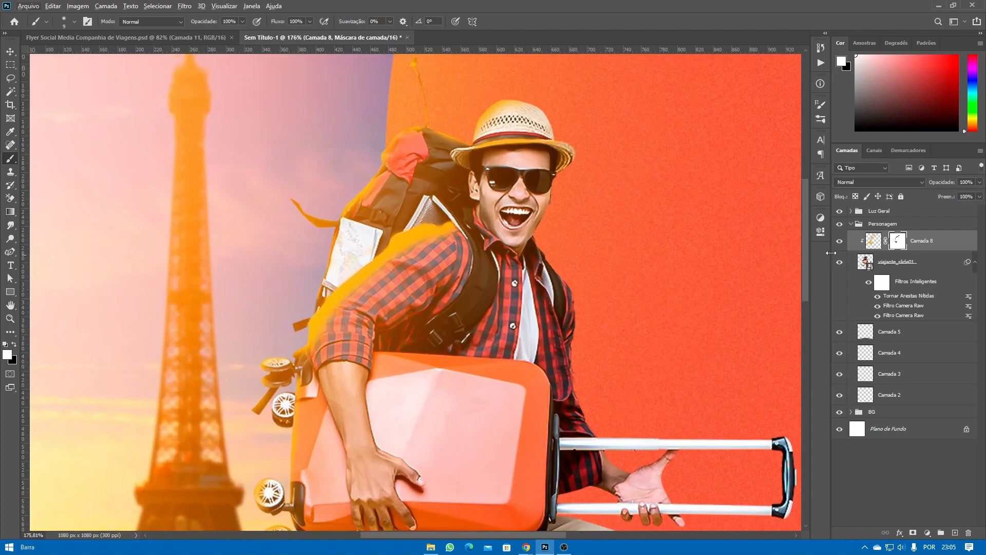
# - Enlarge the brush to 40 px and paint white on the mask to restore orange along the map's outer edge and lower strap
pyautogui.click(870, 240)
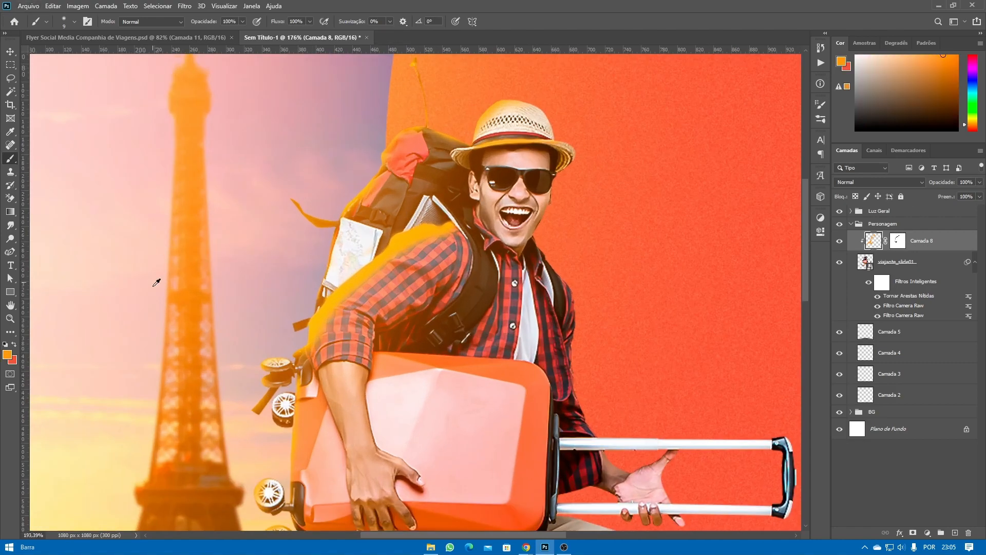
pyautogui.scroll(2, 157, 282)
pyautogui.press(']')
pyautogui.press(']')
pyautogui.press(']')
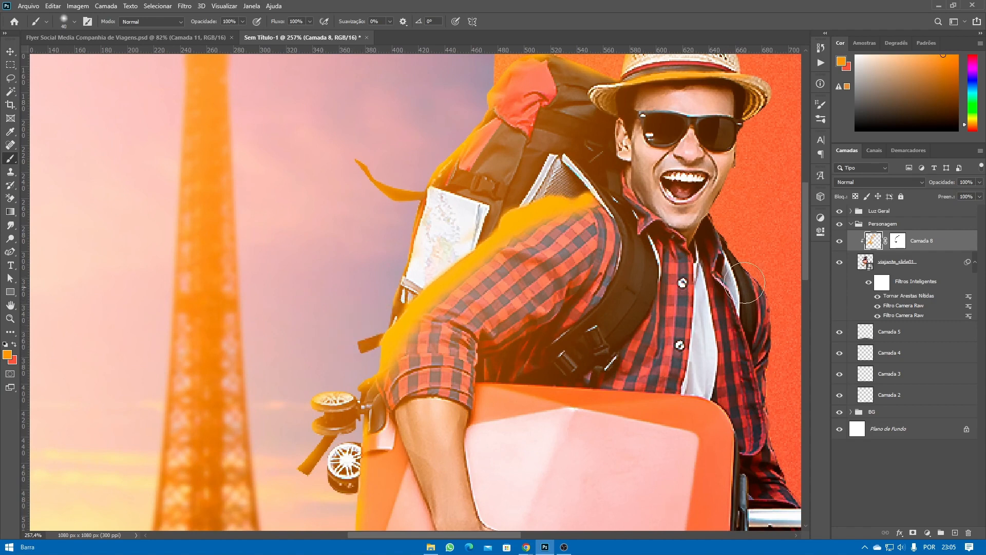
pyautogui.click(897, 241)
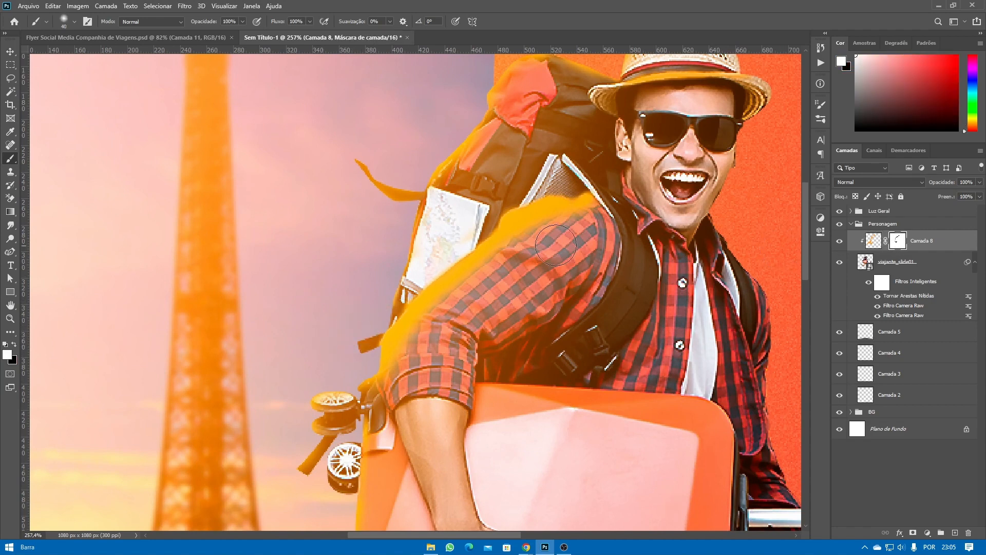
pyautogui.moveTo(401, 260)
pyautogui.mouseDown()
pyautogui.moveTo(362, 355)
pyautogui.moveTo(346, 315)
pyautogui.moveTo(352, 326)
pyautogui.moveTo(370, 315)
pyautogui.moveTo(400, 213)
pyautogui.moveTo(402, 232)
pyautogui.mouseUp()
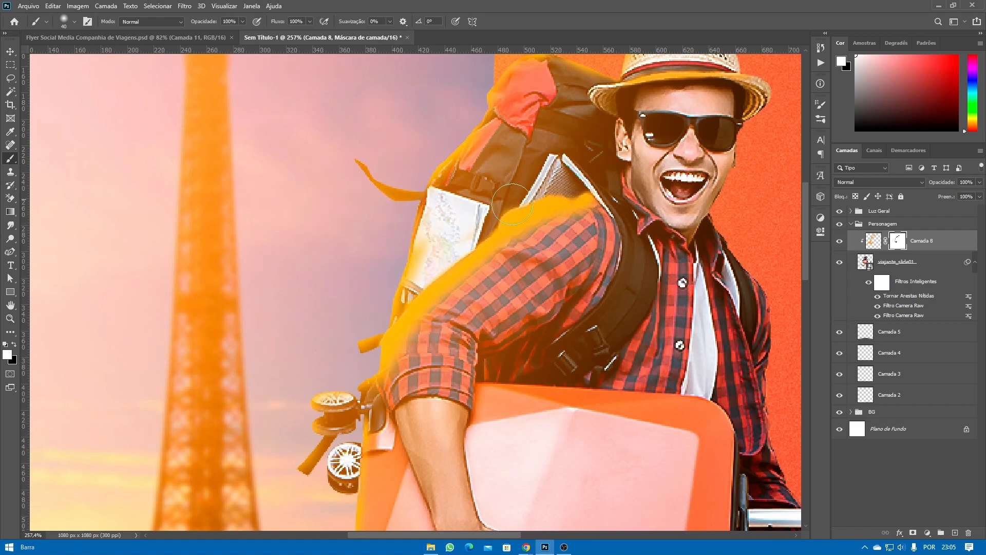
# - Reduce the brush to 20 px and touch up the orange on Camada 8 along the map's outer edge
pyautogui.click(876, 243)
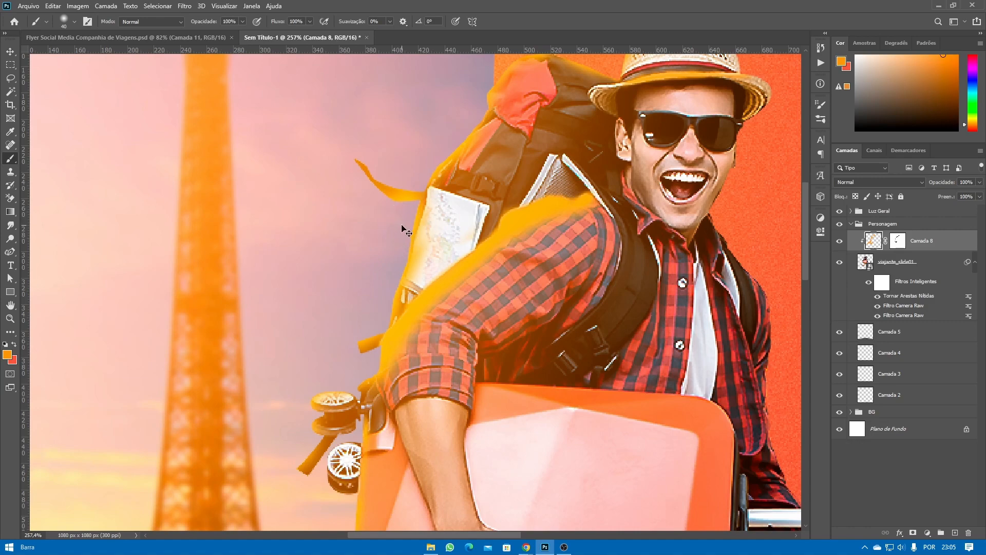
pyautogui.hotkey('ctrl', 'z')
pyautogui.press('[')
pyautogui.press('[')
pyautogui.press('[')
pyautogui.press('[')
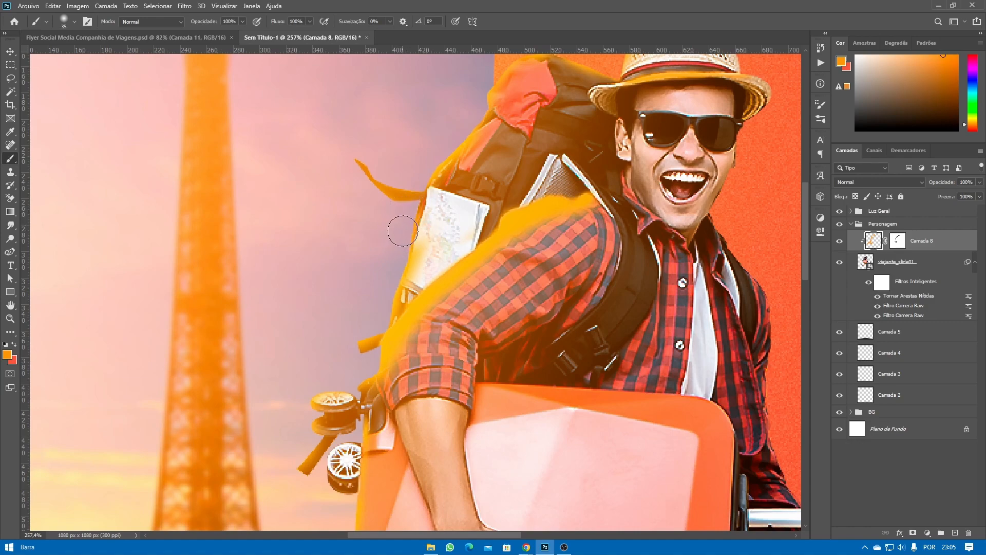
pyautogui.moveTo(404, 230)
pyautogui.mouseDown()
pyautogui.moveTo(405, 242)
pyautogui.moveTo(412, 212)
pyautogui.mouseUp()
pyautogui.scroll(-5, 446, 249)
pyautogui.scroll(5, 460, 246)
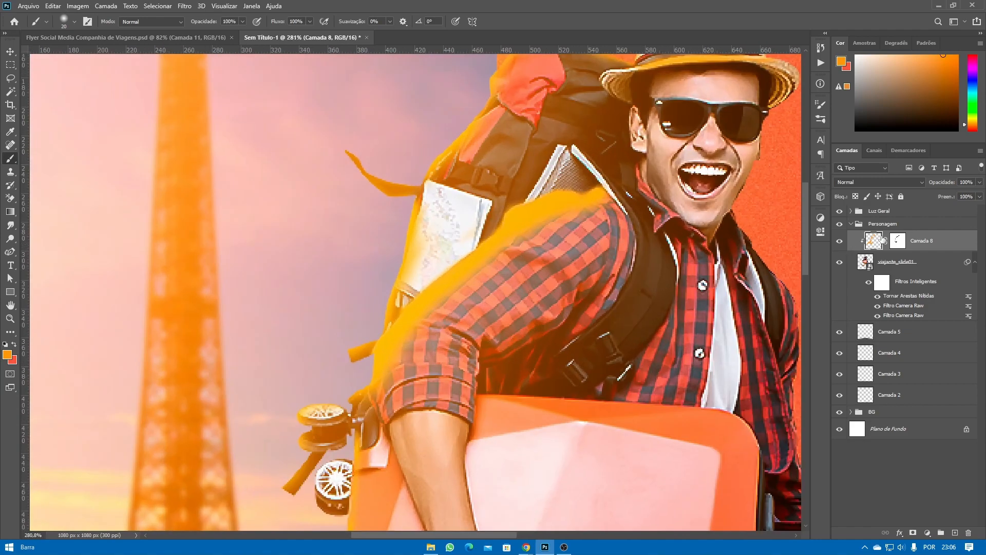
# - Paint black on Camada 8's mask with a 20 px brush to trim stray orange around the map, mesh pocket and shoulder
pyautogui.click(898, 241)
pyautogui.press('d')
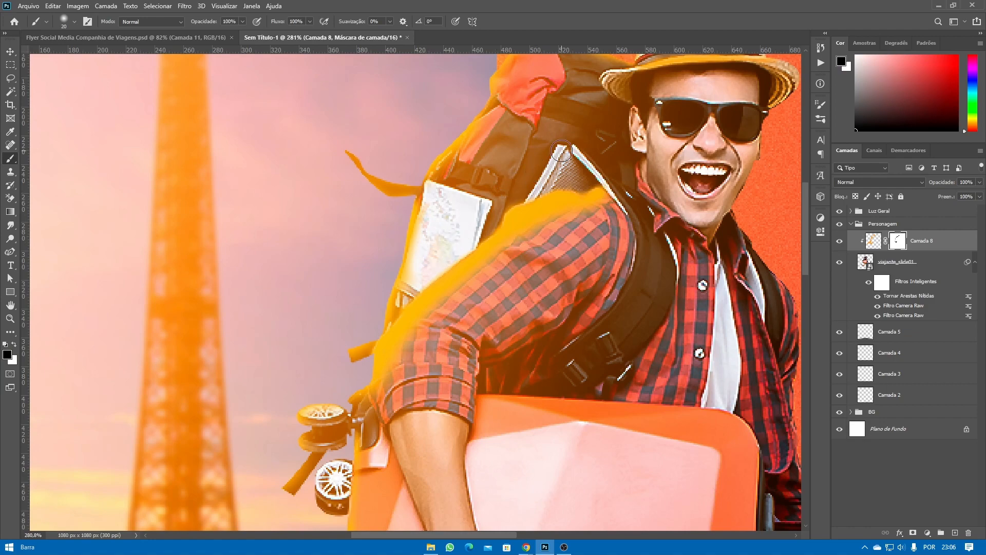
pyautogui.scroll(-3, 561, 150)
pyautogui.moveTo(562, 150); pyautogui.dragTo(477, 228)
pyautogui.scroll(2, 510, 270)
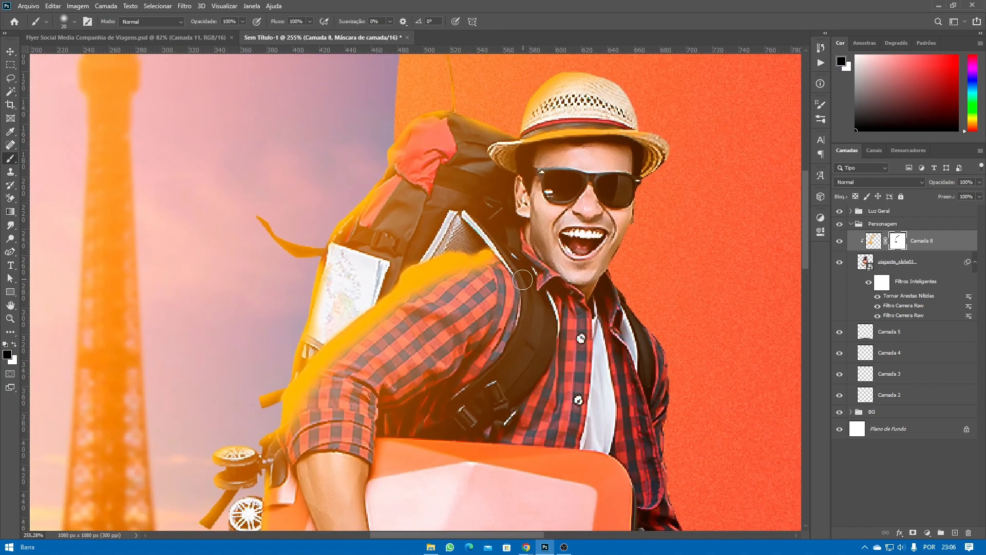
pyautogui.scroll(1, 522, 280)
pyautogui.moveTo(523, 280); pyautogui.dragTo(438, 248)
pyautogui.scroll(-5, 493, 250)
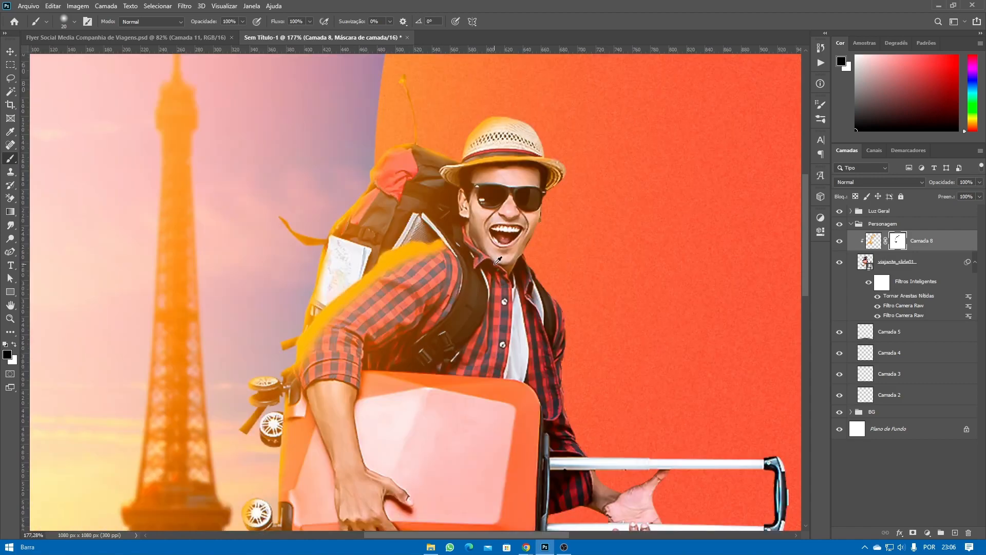
pyautogui.moveTo(494, 294); pyautogui.dragTo(475, 255)
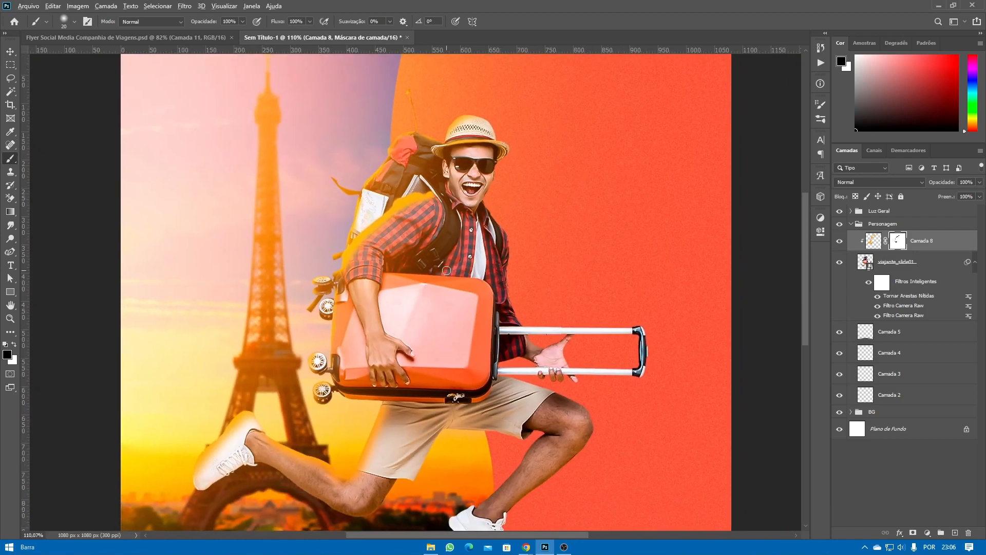
# - Paint orange on Camada 8 down the outer edge of the forearm holding the suitcase with a 20 px brush
pyautogui.scroll(4, 384, 298)
pyautogui.scroll(2, 309, 314)
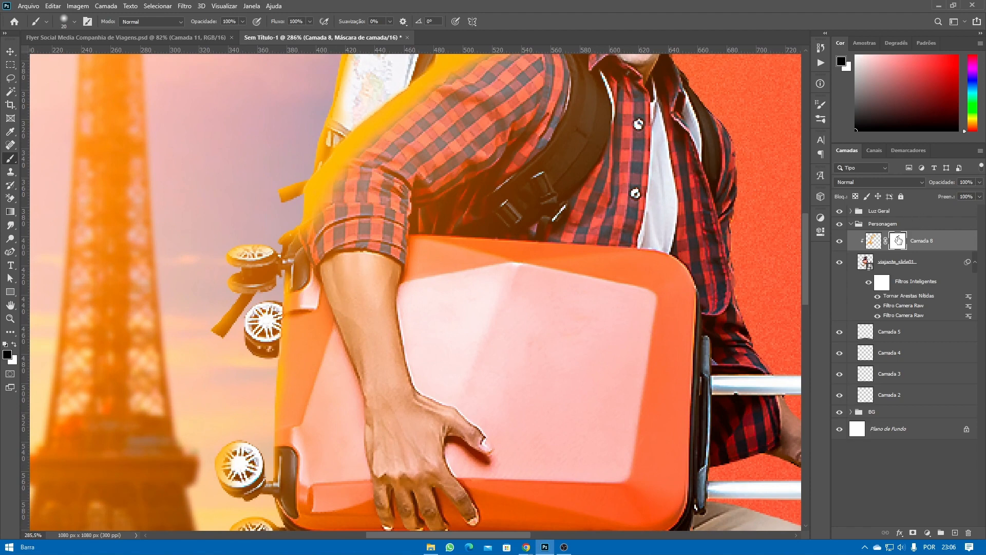
pyautogui.click(875, 242)
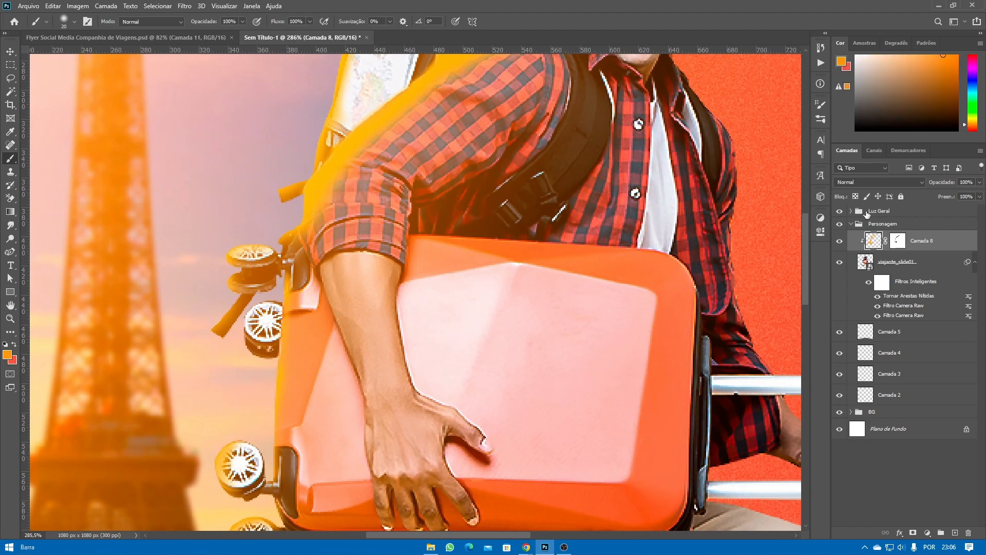
pyautogui.moveTo(314, 276)
pyautogui.mouseDown()
pyautogui.moveTo(335, 333)
pyautogui.moveTo(333, 297)
pyautogui.moveTo(323, 281)
pyautogui.moveTo(345, 360)
pyautogui.moveTo(330, 282)
pyautogui.moveTo(323, 270)
pyautogui.moveTo(362, 429)
pyautogui.moveTo(360, 388)
pyautogui.moveTo(358, 410)
pyautogui.mouseUp()
pyautogui.scroll(-1, 358, 407)
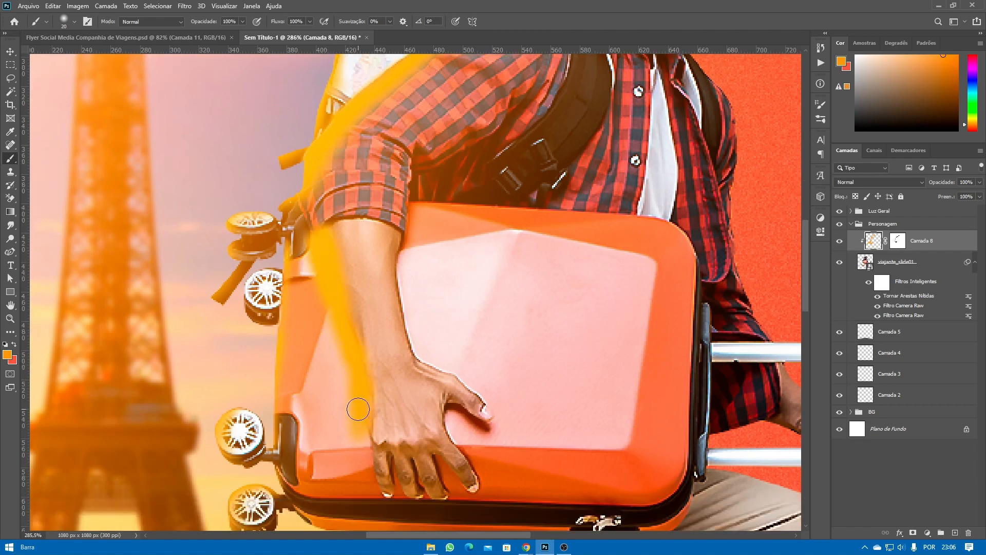
# - Paint black on Camada 8's mask to trim the orange that spills from the forearm onto the suitcase
pyautogui.scroll(-2, 361, 448)
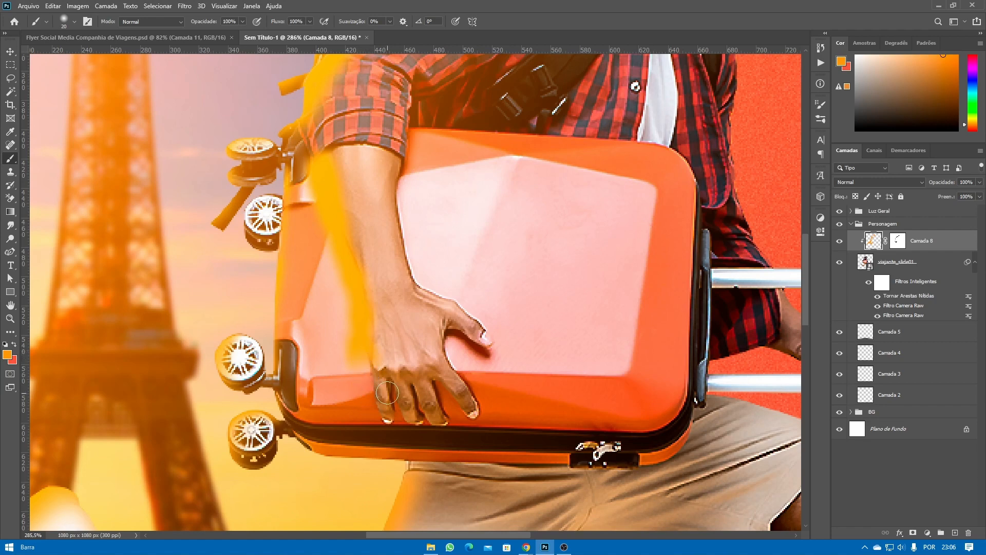
pyautogui.click(898, 240)
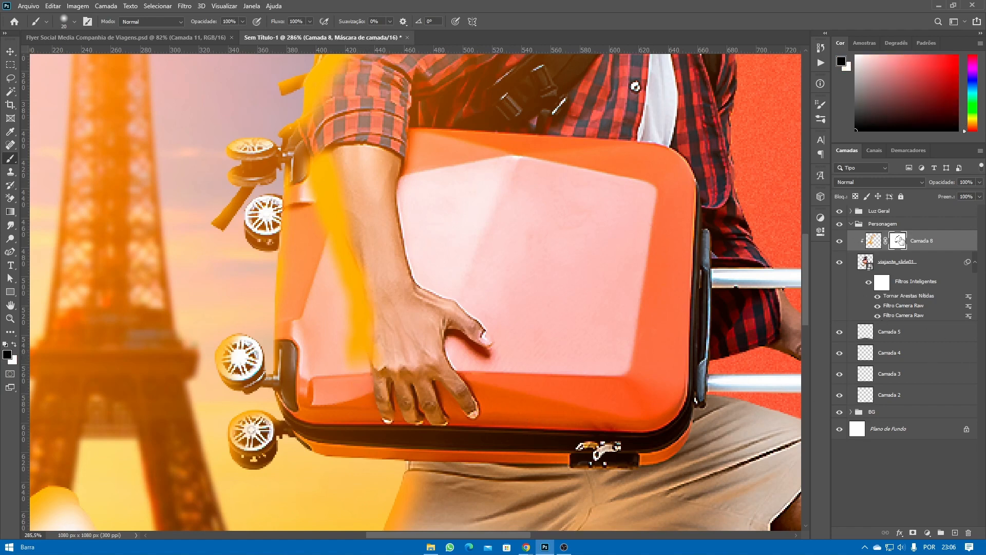
pyautogui.moveTo(348, 368)
pyautogui.mouseDown()
pyautogui.moveTo(339, 268)
pyautogui.moveTo(345, 281)
pyautogui.moveTo(343, 268)
pyautogui.moveTo(344, 292)
pyautogui.moveTo(308, 177)
pyautogui.mouseUp()
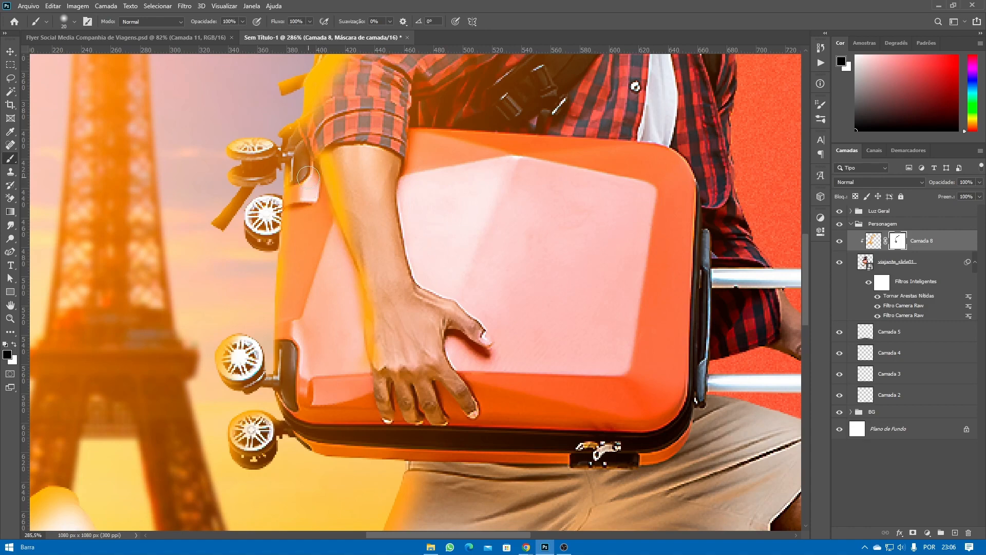
# - Enlarge the brush to 25 px and paint orange on Camada 8 along the suitcase's upper edge and rounded corner
pyautogui.scroll(-2, 505, 265)
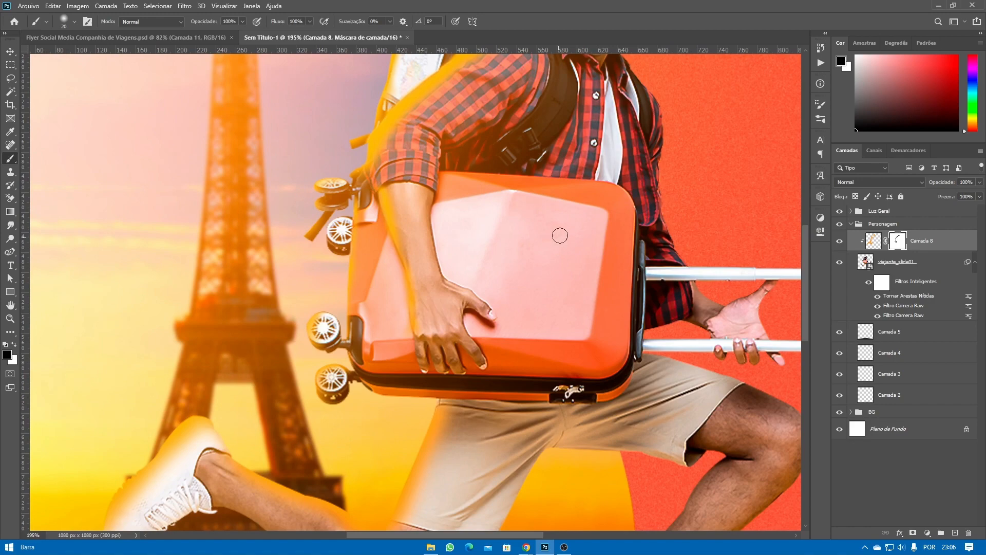
pyautogui.moveTo(463, 241); pyautogui.dragTo(315, 282)
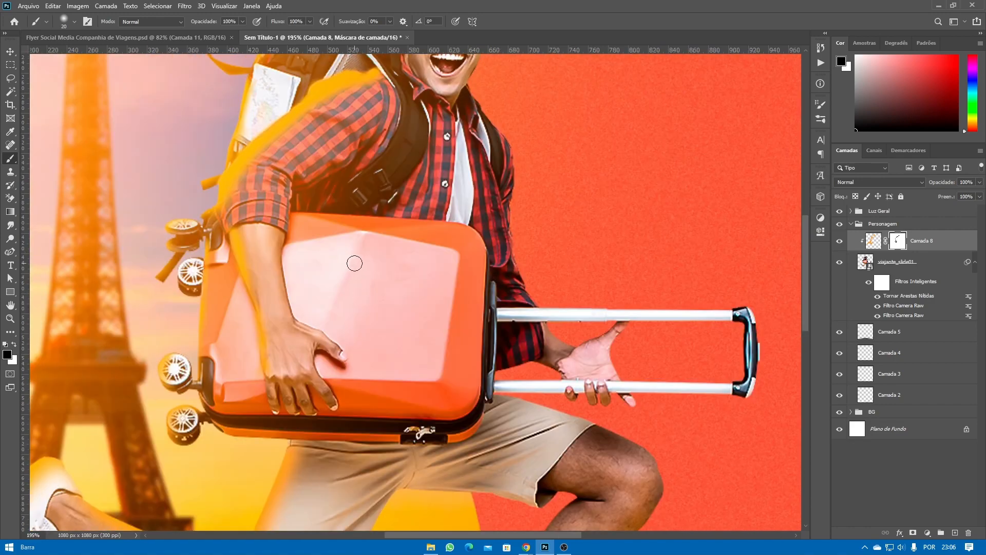
pyautogui.scroll(5, 347, 270)
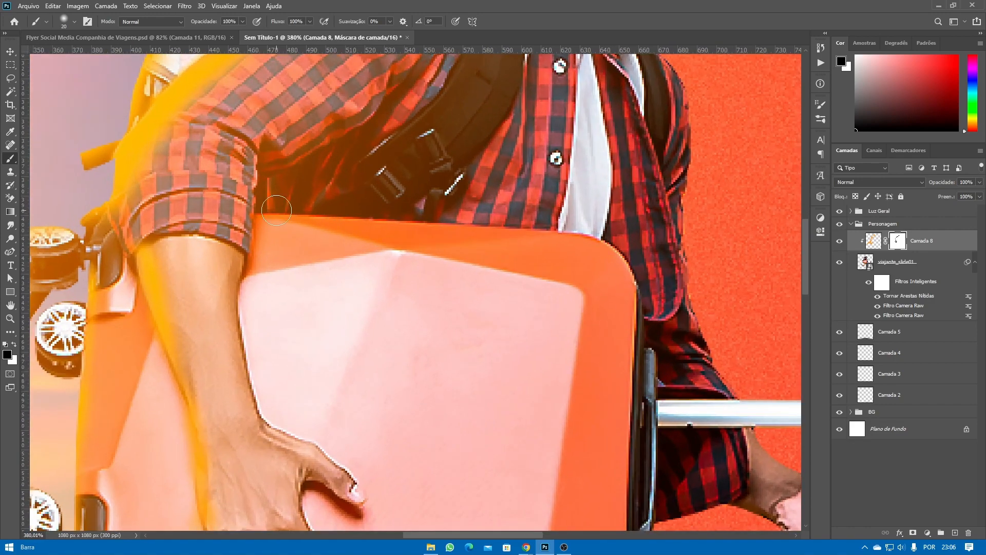
pyautogui.click(873, 240)
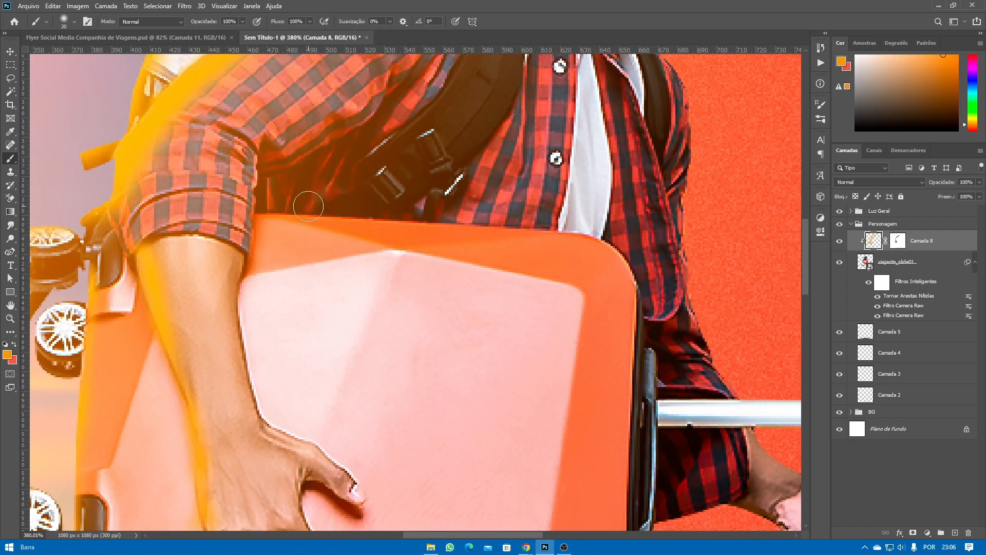
pyautogui.moveTo(284, 205)
pyautogui.mouseDown()
pyautogui.moveTo(392, 218)
pyautogui.moveTo(495, 213)
pyautogui.mouseUp()
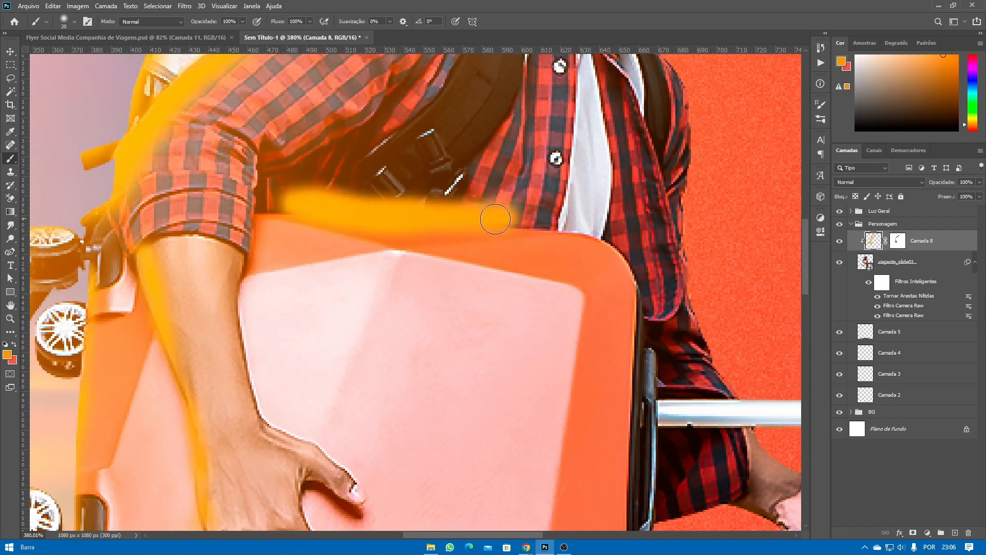
pyautogui.hotkey('ctrl', 'z')
pyautogui.hotkey('ctrl', 'z')
pyautogui.hotkey('ctrl', 'z')
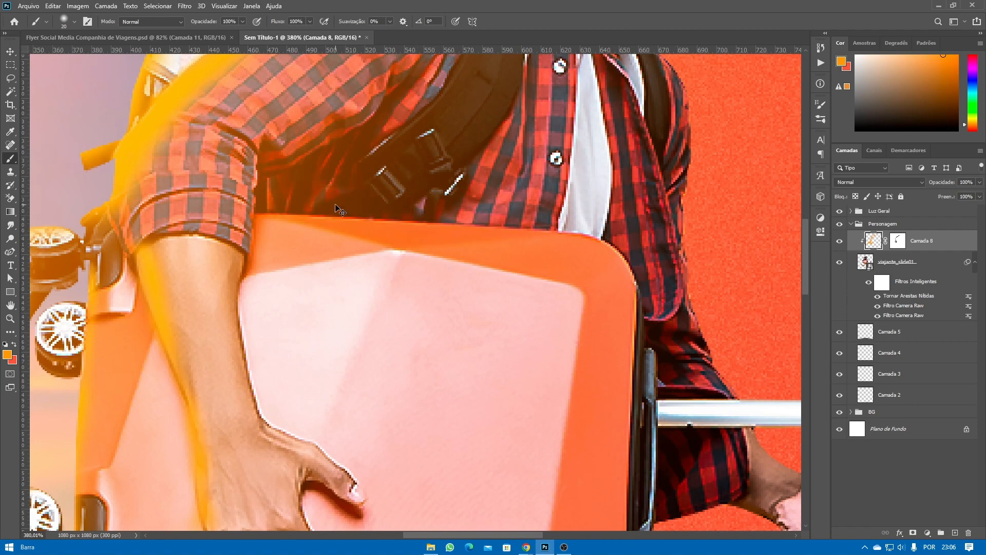
pyautogui.press(']')
pyautogui.moveTo(302, 197)
pyautogui.mouseDown()
pyautogui.moveTo(352, 199)
pyautogui.moveTo(287, 200)
pyautogui.moveTo(454, 198)
pyautogui.moveTo(366, 205)
pyautogui.moveTo(398, 213)
pyautogui.moveTo(356, 209)
pyautogui.moveTo(537, 208)
pyautogui.moveTo(439, 211)
pyautogui.moveTo(605, 224)
pyautogui.moveTo(501, 214)
pyautogui.moveTo(618, 237)
pyautogui.moveTo(586, 231)
pyautogui.moveTo(651, 252)
pyautogui.moveTo(635, 246)
pyautogui.moveTo(671, 271)
pyautogui.mouseUp()
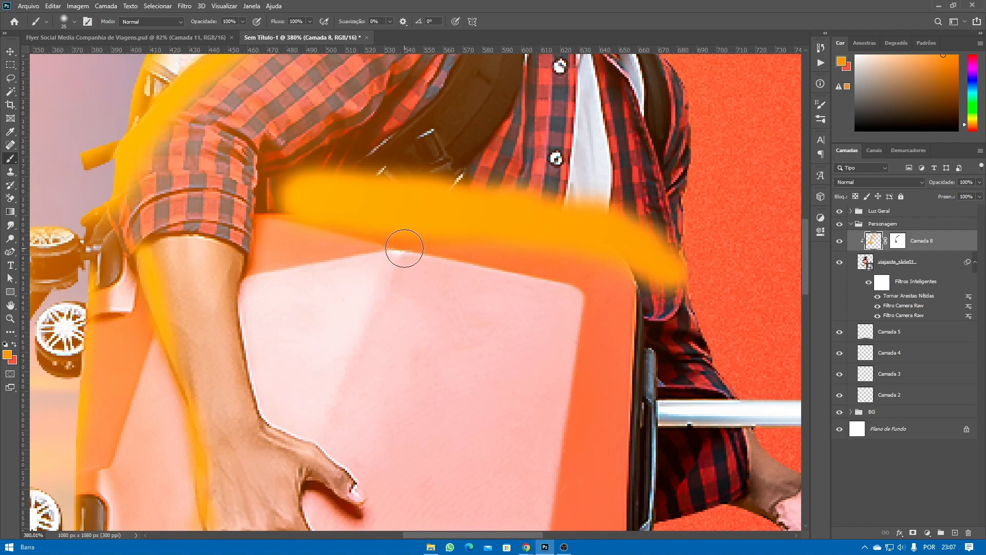
# - Reduce the brush to 10 px and paint orange on Camada 8 along the upper ridge of the suitcase's pale front panel
pyautogui.press('[')
pyautogui.press('[')
pyautogui.press('[')
pyautogui.press('[')
pyautogui.moveTo(342, 235)
pyautogui.mouseDown()
pyautogui.moveTo(478, 277)
pyautogui.moveTo(403, 256)
pyautogui.mouseUp()
pyautogui.hotkey('ctrl', 'z')
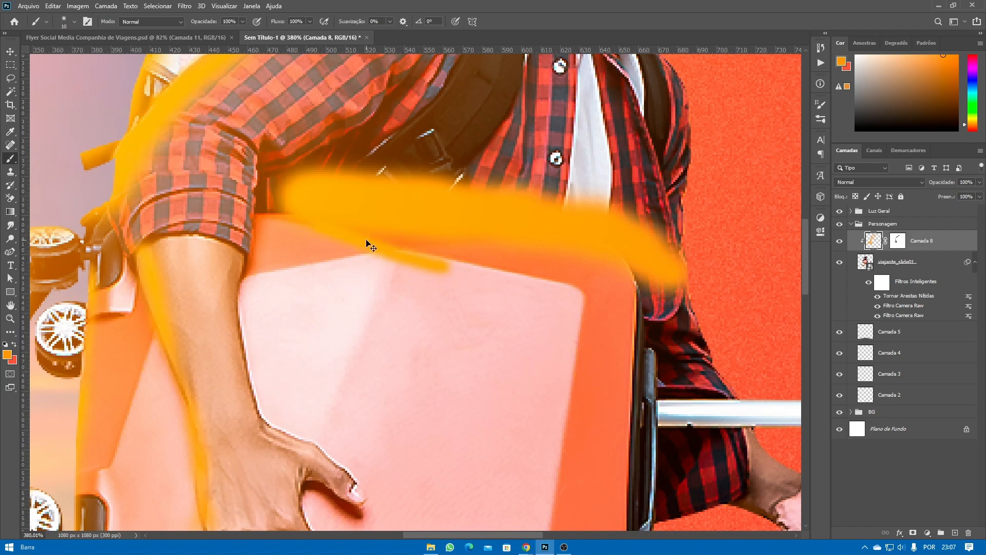
pyautogui.hotkey('ctrl', 'z')
pyautogui.moveTo(325, 228); pyautogui.dragTo(480, 271)
pyautogui.hotkey('ctrl', 'z')
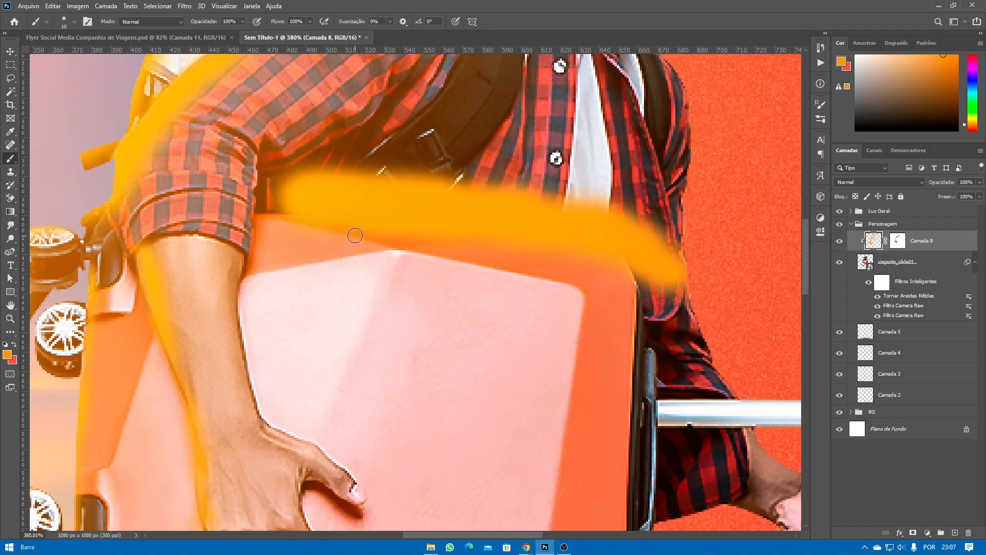
pyautogui.moveTo(320, 227); pyautogui.dragTo(590, 296)
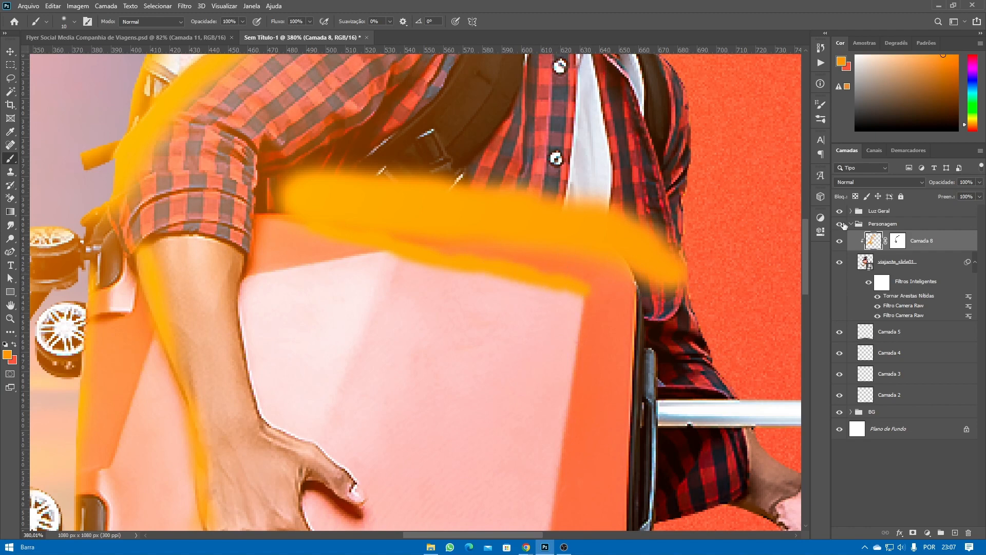
# - Paint black on Camada 8's mask with a 25 px brush to trim the orange off the shirt and backpack strap above the suitcase
pyautogui.click(898, 241)
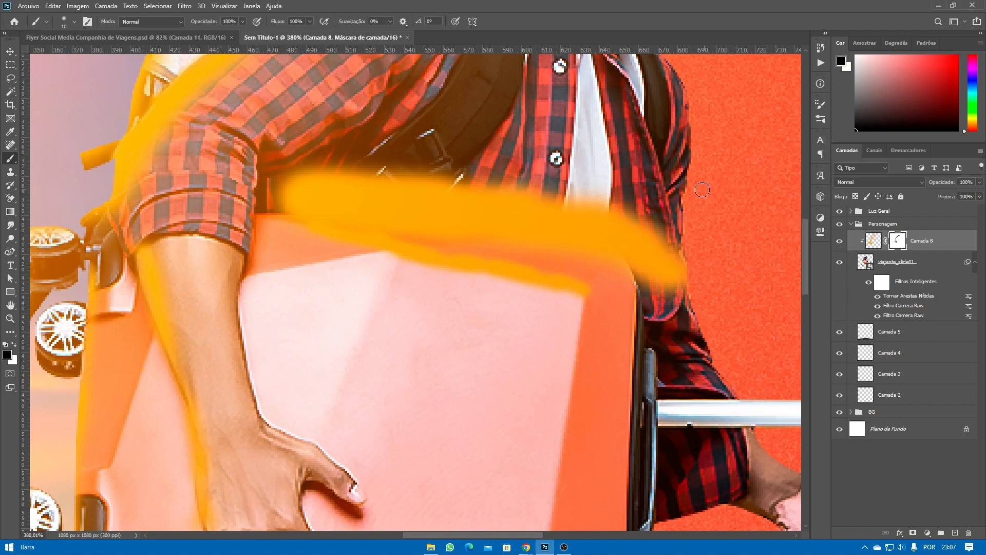
pyautogui.press(']')
pyautogui.press(']')
pyautogui.press(']')
pyautogui.moveTo(686, 296)
pyautogui.mouseDown()
pyautogui.moveTo(668, 256)
pyautogui.moveTo(663, 280)
pyautogui.moveTo(655, 248)
pyautogui.moveTo(659, 290)
pyautogui.moveTo(631, 198)
pyautogui.moveTo(648, 244)
pyautogui.moveTo(606, 198)
pyautogui.moveTo(620, 208)
pyautogui.moveTo(590, 199)
pyautogui.moveTo(608, 219)
pyautogui.moveTo(617, 213)
pyautogui.moveTo(567, 192)
pyautogui.moveTo(554, 192)
pyautogui.moveTo(609, 210)
pyautogui.moveTo(454, 192)
pyautogui.moveTo(511, 182)
pyautogui.mouseUp()
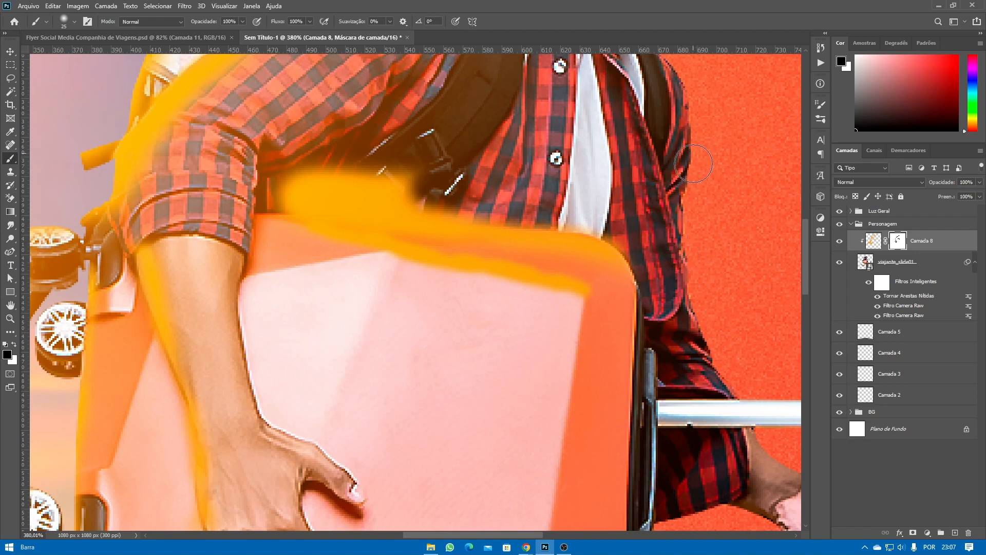
pyautogui.moveTo(564, 194)
pyautogui.mouseDown()
pyautogui.moveTo(431, 192)
pyautogui.moveTo(487, 195)
pyautogui.moveTo(445, 201)
pyautogui.moveTo(467, 198)
pyautogui.moveTo(392, 184)
pyautogui.moveTo(416, 199)
pyautogui.moveTo(332, 181)
pyautogui.moveTo(383, 180)
pyautogui.moveTo(364, 158)
pyautogui.moveTo(527, 159)
pyautogui.moveTo(517, 171)
pyautogui.moveTo(348, 192)
pyautogui.moveTo(387, 191)
pyautogui.moveTo(313, 195)
pyautogui.moveTo(326, 193)
pyautogui.moveTo(294, 193)
pyautogui.moveTo(339, 184)
pyautogui.moveTo(277, 176)
pyautogui.moveTo(352, 155)
pyautogui.moveTo(325, 188)
pyautogui.moveTo(271, 194)
pyautogui.moveTo(424, 187)
pyautogui.moveTo(361, 176)
pyautogui.mouseUp()
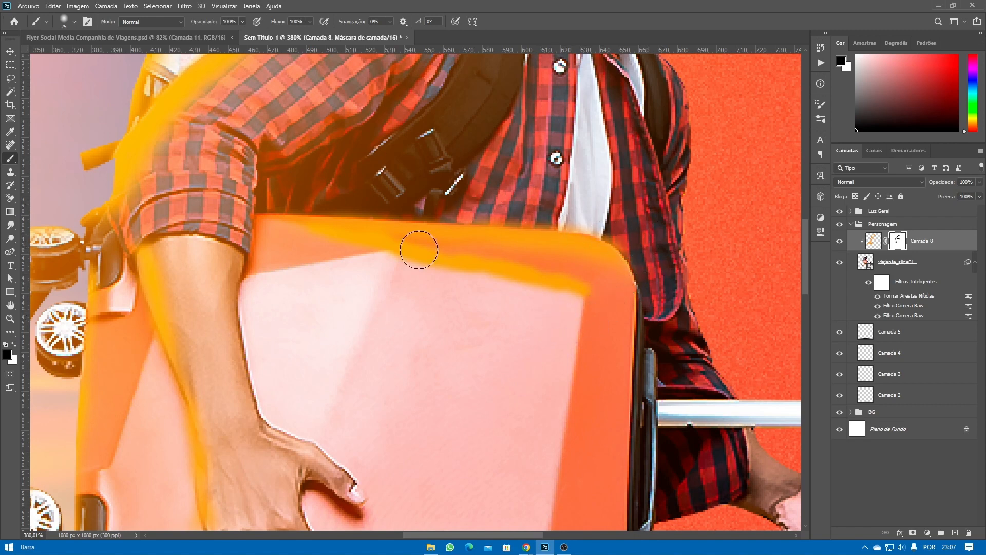
# - Mask out the orange glow of Camada 8 spilling onto the suitcase's front panel below its upper edge
pyautogui.moveTo(403, 273); pyautogui.dragTo(597, 321)
pyautogui.press('[')
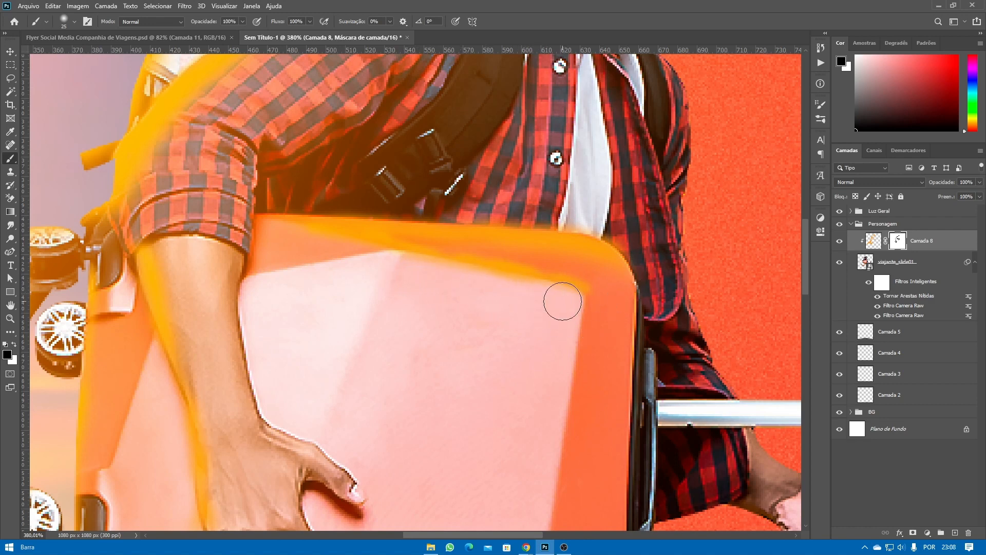
pyautogui.press('[')
pyautogui.press('[')
pyautogui.moveTo(547, 268)
pyautogui.mouseDown()
pyautogui.moveTo(499, 257)
pyautogui.moveTo(557, 273)
pyautogui.moveTo(453, 249)
pyautogui.mouseUp()
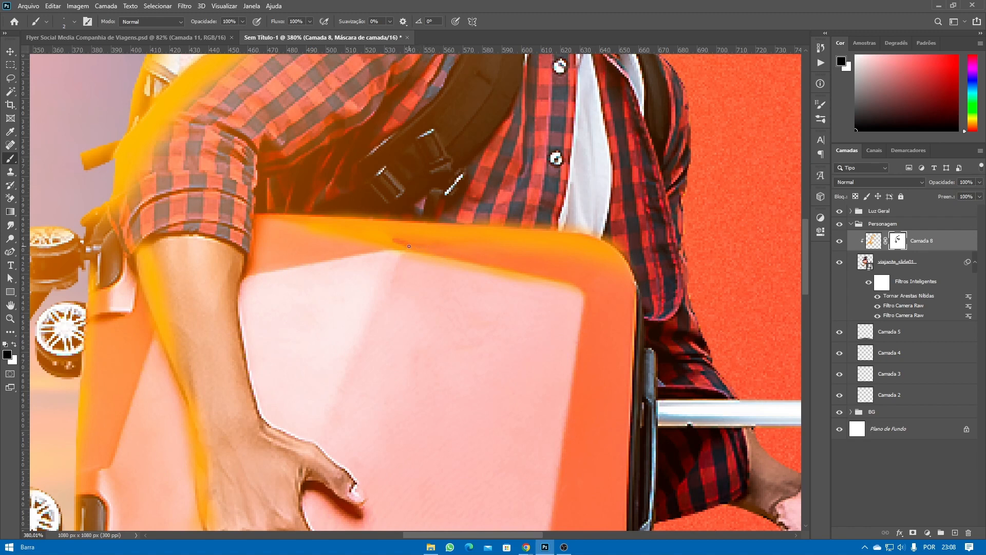
pyautogui.moveTo(444, 241); pyautogui.dragTo(408, 244)
pyautogui.hotkey('ctrl', 'z')
pyautogui.moveTo(419, 246); pyautogui.dragTo(421, 249)
pyautogui.hotkey('ctrl', 'z')
# - Paint an orange glow on Camada 8 along both bars of the suitcase's telescopic handle with a 35 px soft brush
pyautogui.press('x')
pyautogui.scroll(-5, 395, 265)
pyautogui.scroll(-3, 407, 275)
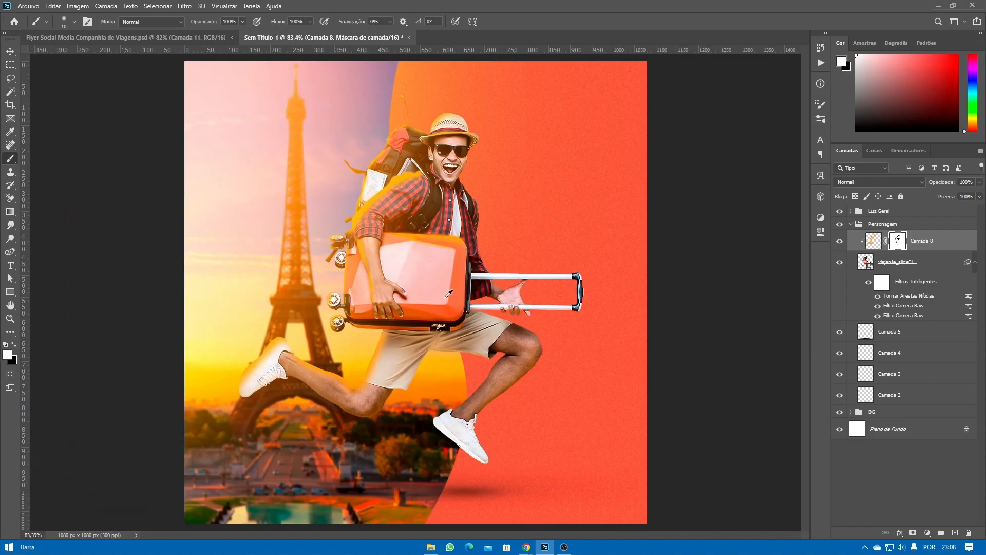
pyautogui.scroll(4, 445, 297)
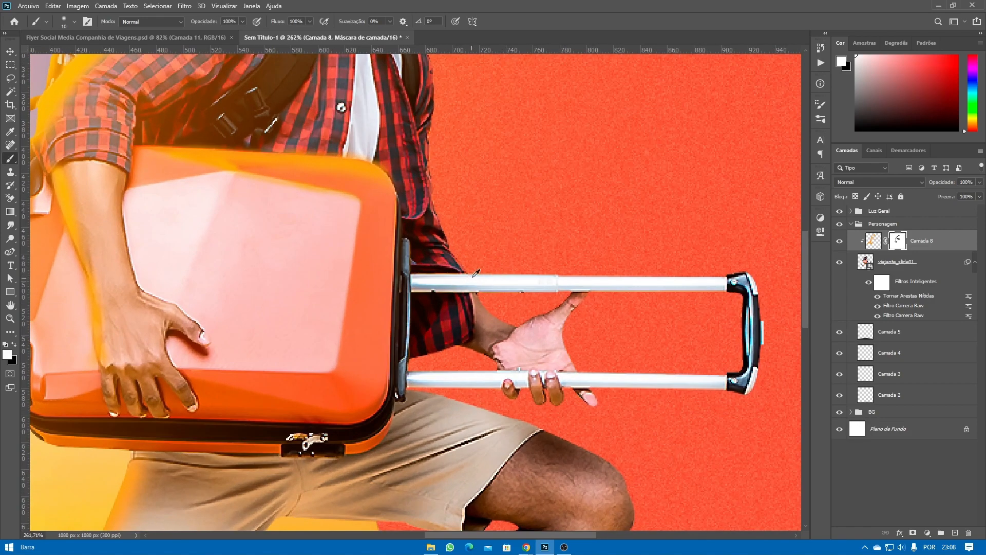
pyautogui.scroll(-2, 541, 262)
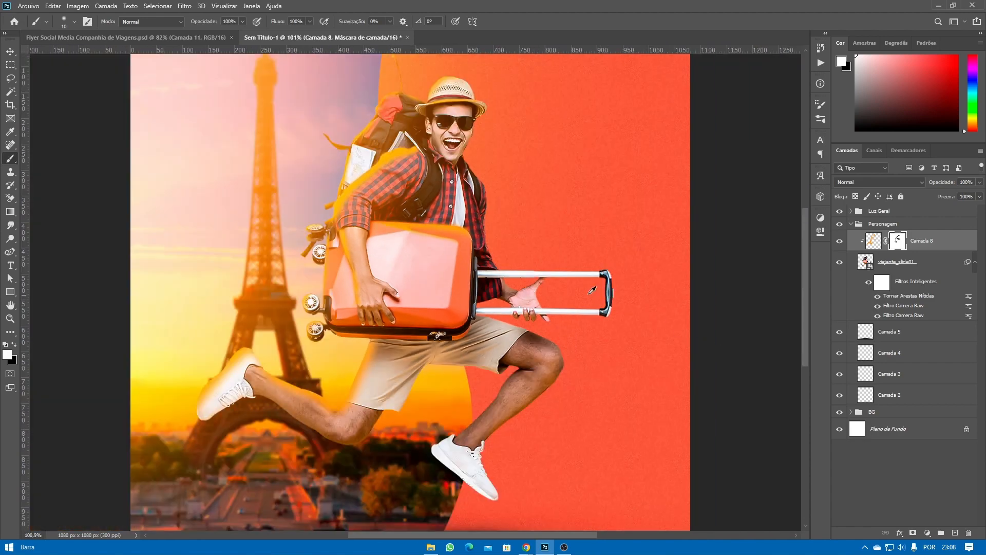
pyautogui.scroll(3, 592, 291)
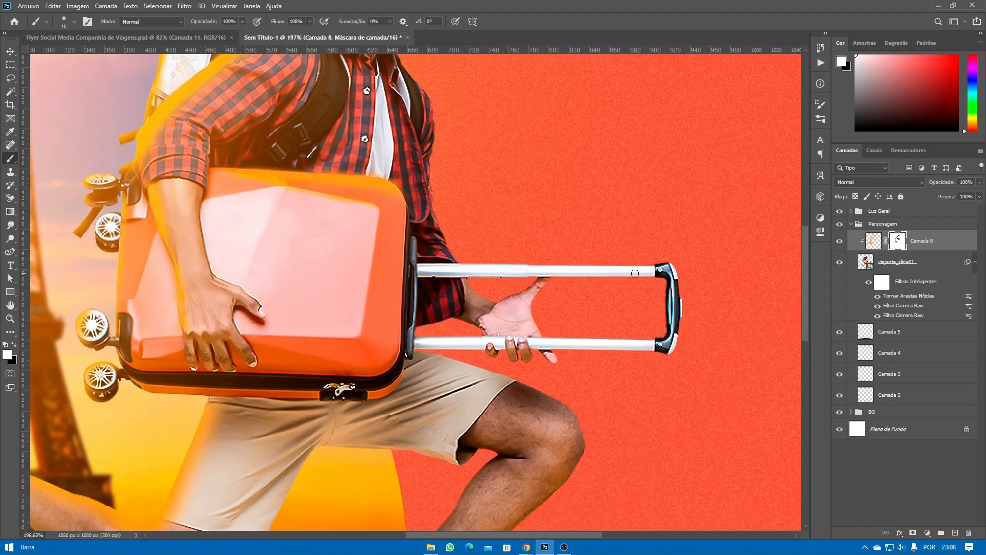
pyautogui.press(']')
pyautogui.press(']')
pyautogui.press(']')
pyautogui.press(']')
pyautogui.press(']')
pyautogui.click(883, 240)
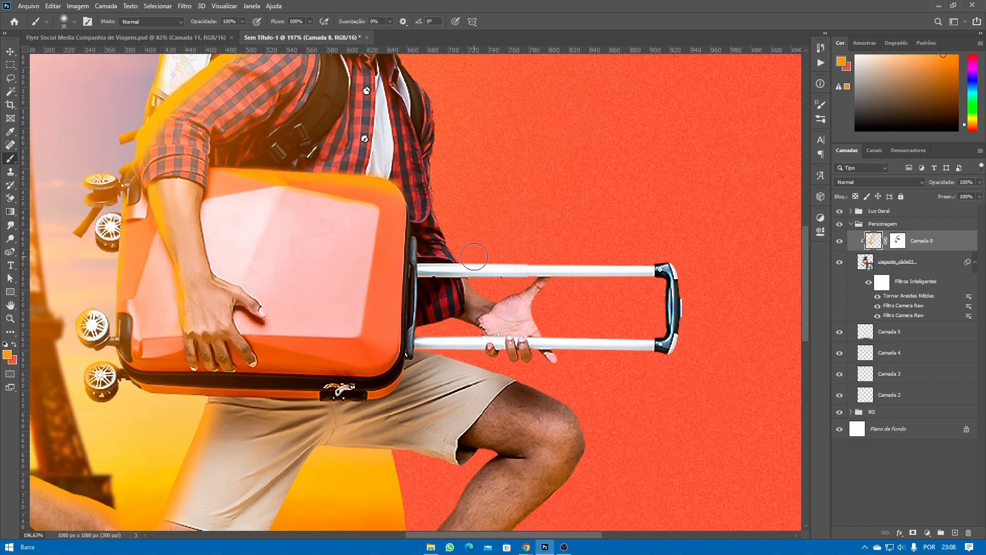
pyautogui.moveTo(500, 250)
pyautogui.mouseDown()
pyautogui.moveTo(480, 264)
pyautogui.moveTo(463, 260)
pyautogui.moveTo(586, 267)
pyautogui.moveTo(631, 255)
pyautogui.moveTo(637, 265)
pyautogui.moveTo(660, 252)
pyautogui.mouseUp()
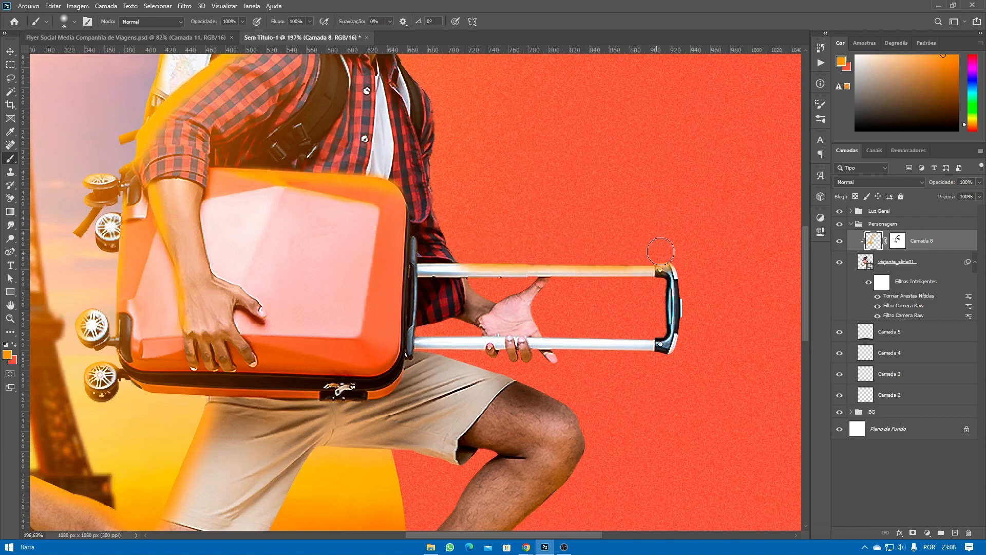
pyautogui.moveTo(542, 346)
pyautogui.mouseDown()
pyautogui.moveTo(634, 339)
pyautogui.moveTo(614, 332)
pyautogui.moveTo(637, 330)
pyautogui.mouseUp()
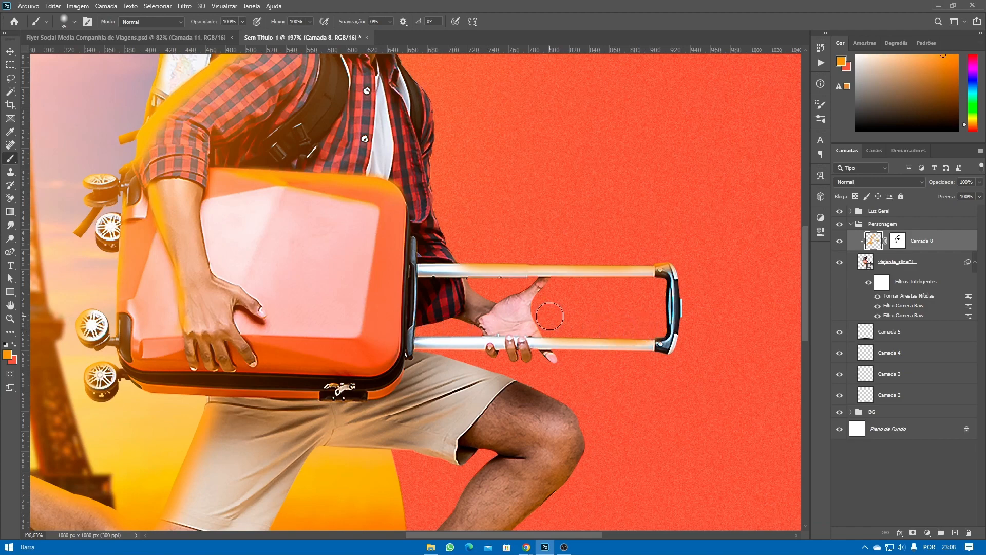
# - Paint the orange glow along the back edge of the front leg, from behind the knee down to the shoe's heel
pyautogui.scroll(-5, 501, 282)
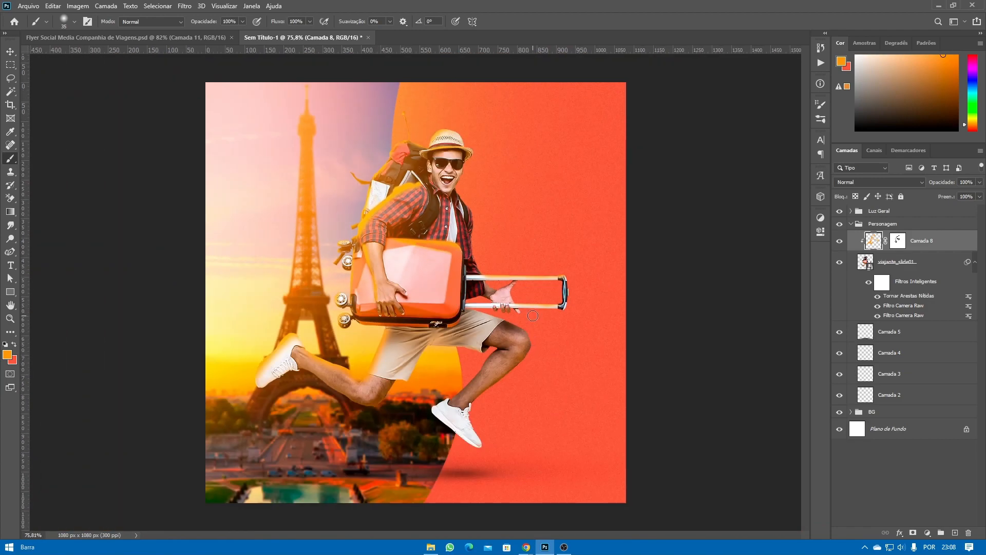
pyautogui.scroll(5, 473, 417)
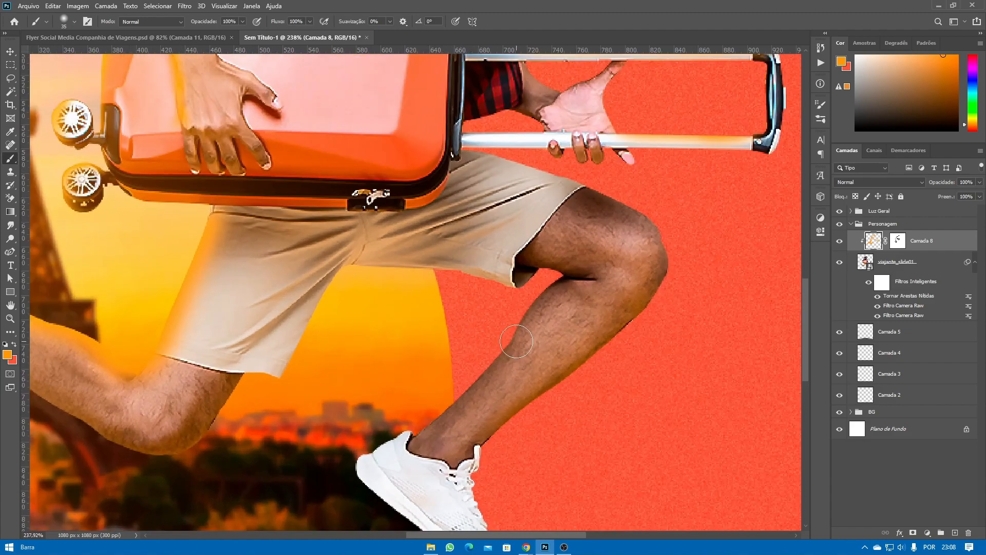
pyautogui.scroll(2, 544, 334)
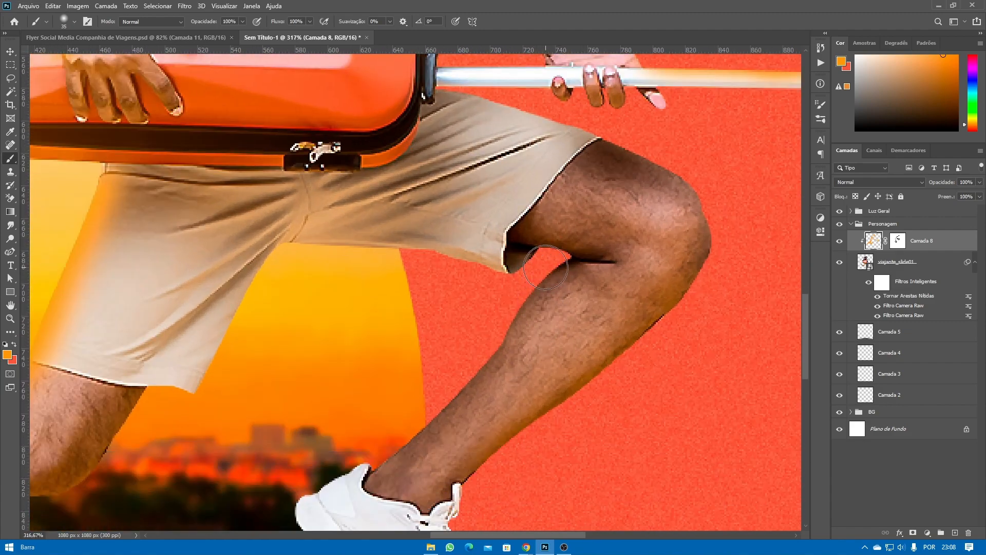
pyautogui.moveTo(545, 254)
pyautogui.mouseDown()
pyautogui.moveTo(514, 321)
pyautogui.moveTo(370, 465)
pyautogui.mouseUp()
pyautogui.scroll(-3, 370, 465)
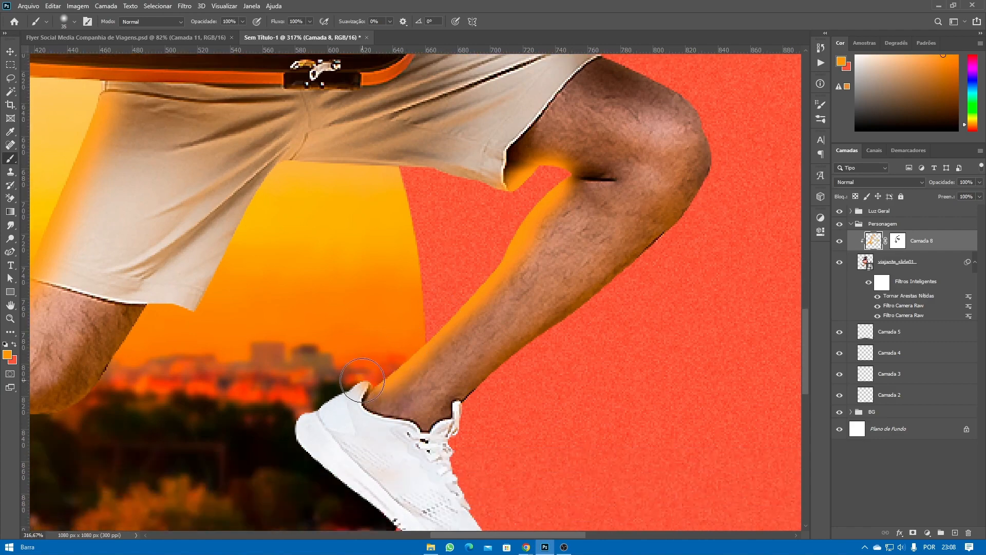
pyautogui.moveTo(277, 380)
pyautogui.mouseDown()
pyautogui.moveTo(306, 376)
pyautogui.moveTo(280, 396)
pyautogui.mouseUp()
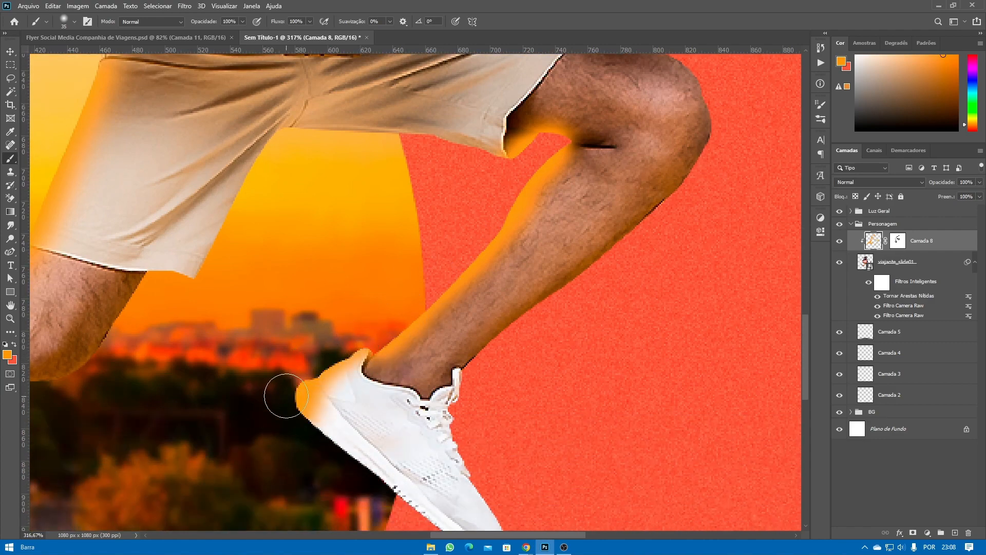
# - Mask out the orange glow of Camada 8 behind the front knee, under the hem of the shorts
pyautogui.scroll(-2, 475, 309)
pyautogui.scroll(-1, 511, 220)
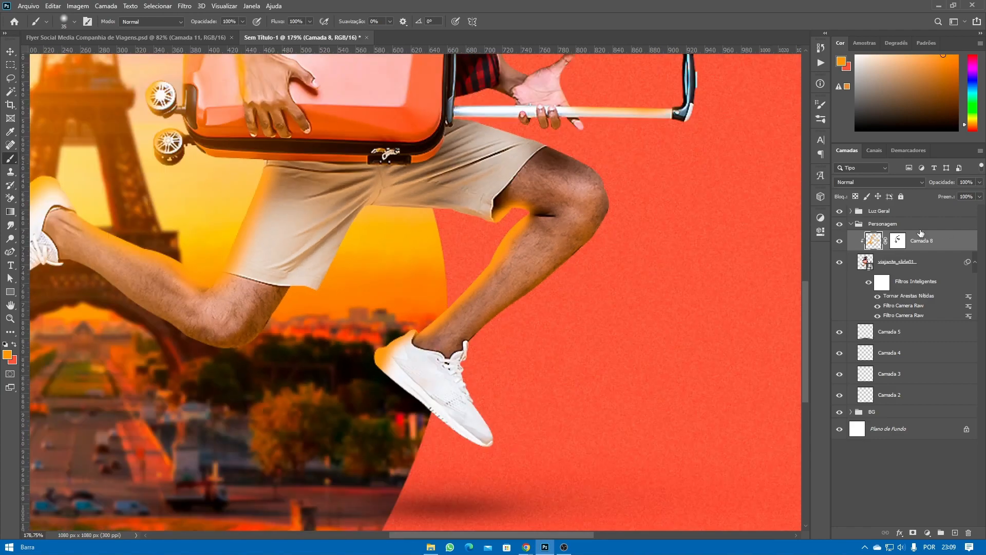
pyautogui.click(899, 239)
pyautogui.scroll(2, 458, 216)
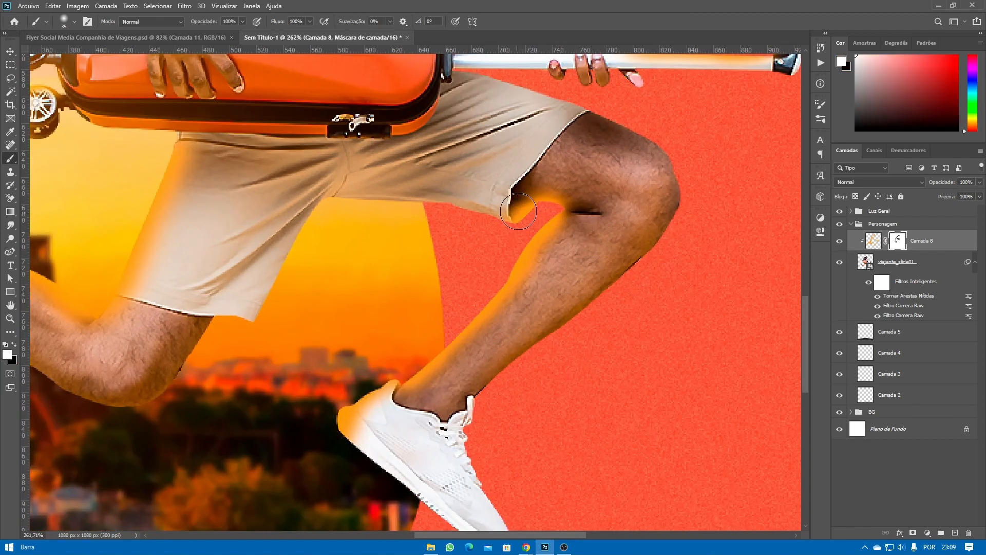
pyautogui.click(523, 206)
pyautogui.moveTo(560, 185)
pyautogui.mouseDown()
pyautogui.moveTo(491, 225)
pyautogui.moveTo(553, 180)
pyautogui.moveTo(527, 196)
pyautogui.moveTo(581, 181)
pyautogui.moveTo(517, 189)
pyautogui.moveTo(489, 212)
pyautogui.mouseUp()
pyautogui.hotkey('ctrl', '0')
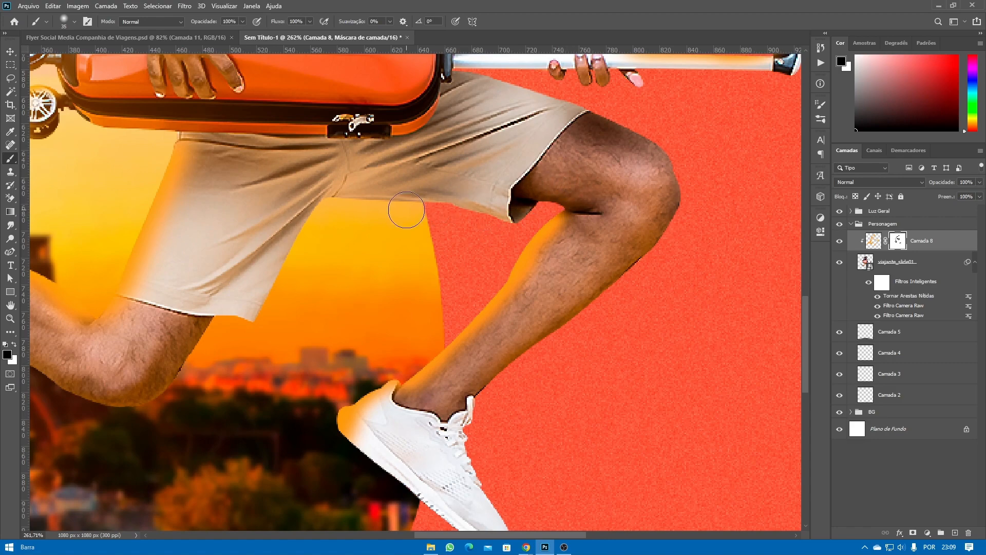
pyautogui.scroll(-1, 415, 289)
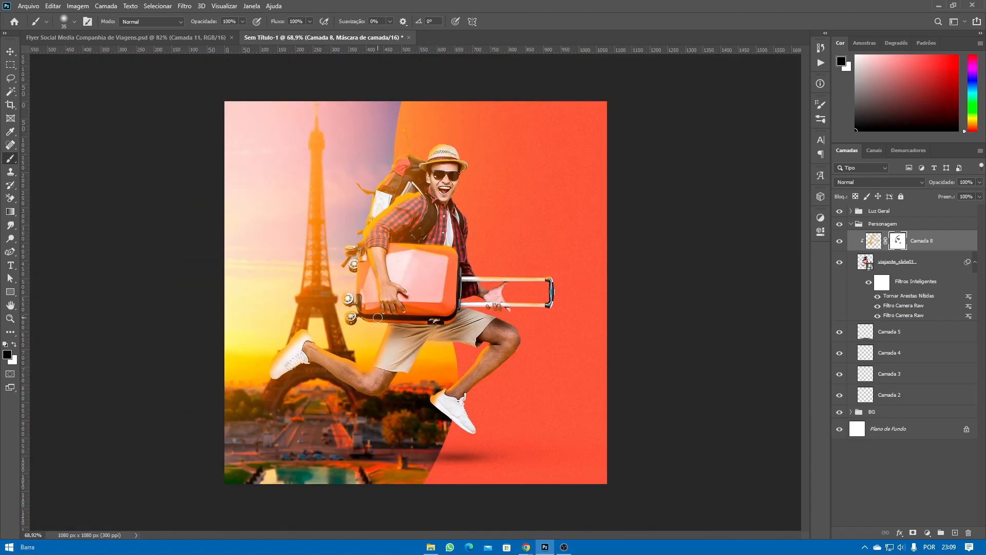
pyautogui.scroll(1, 425, 313)
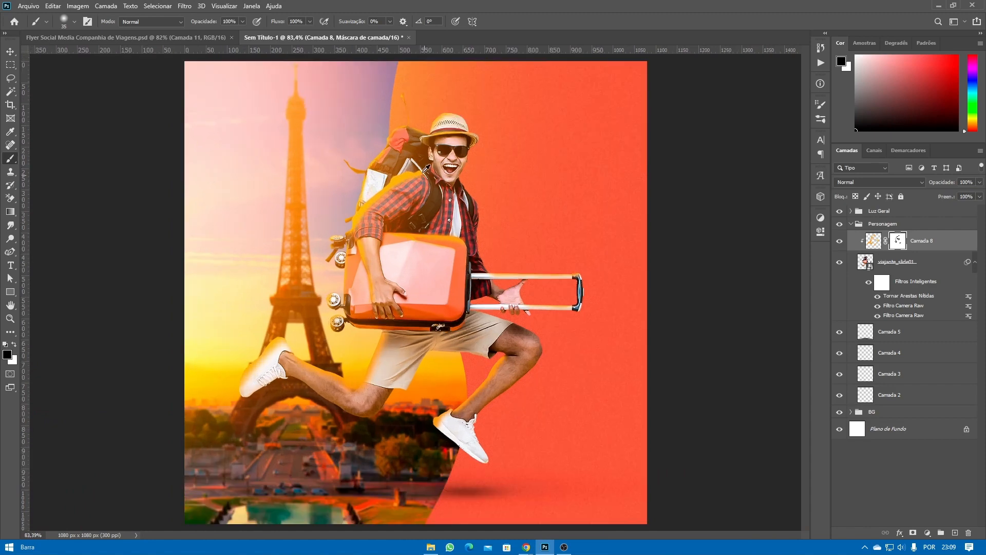
pyautogui.scroll(1, 393, 154)
pyautogui.scroll(-1, 382, 154)
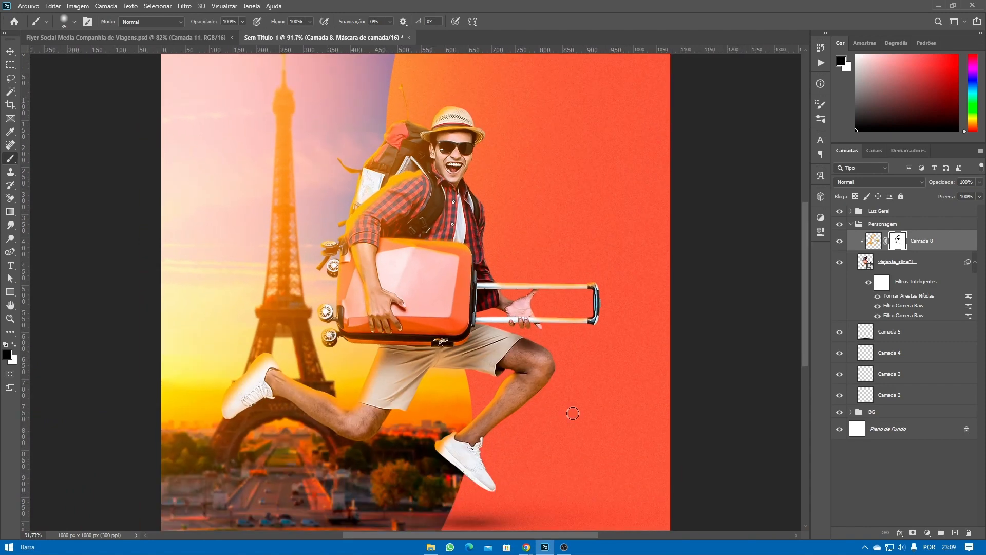
pyautogui.hotkey('ctrl', '0')
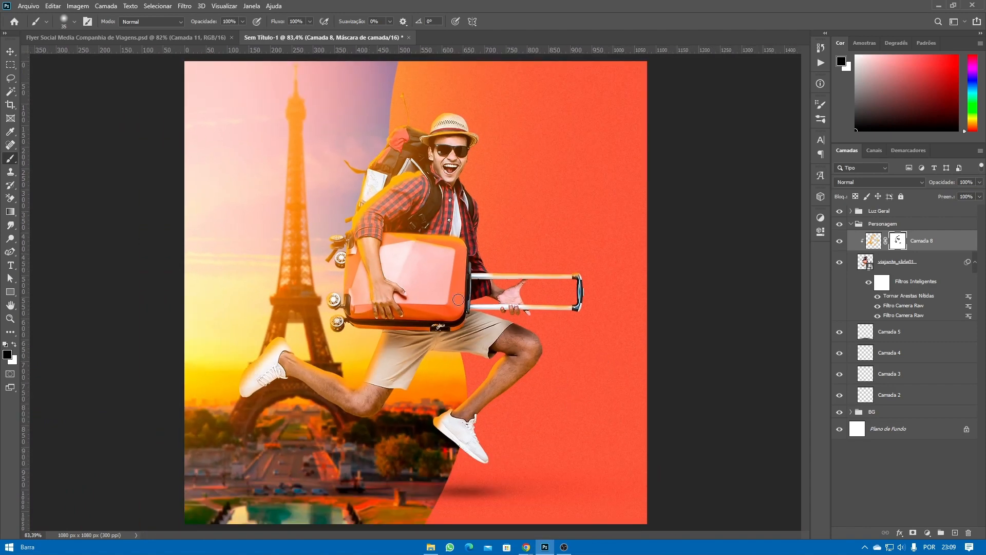
# - Set Camada 8's blend mode to Subexposição Linear (Adicionar) and reduce its fill to 57%
pyautogui.click(894, 182)
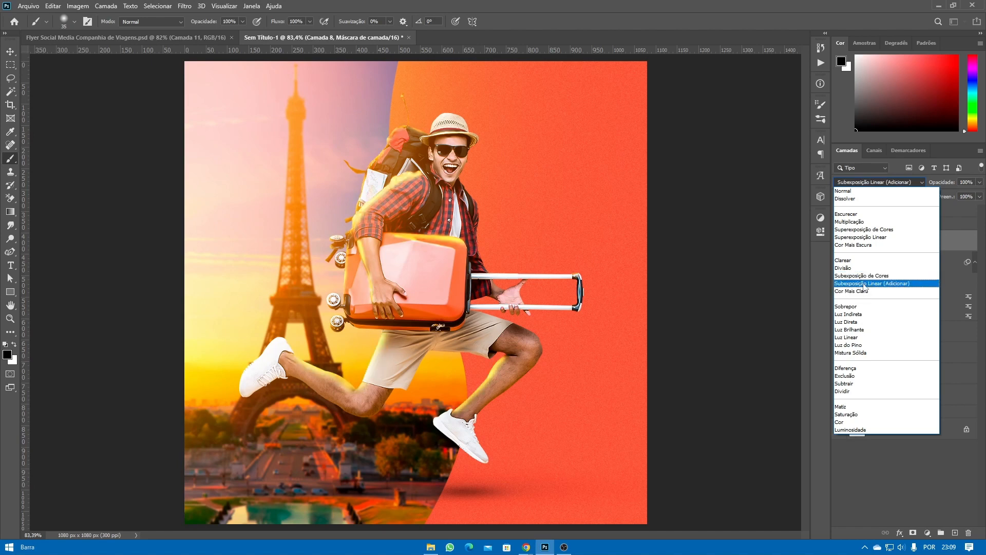
pyautogui.click(865, 284)
pyautogui.click(876, 182)
pyautogui.click(863, 284)
pyautogui.click(979, 197)
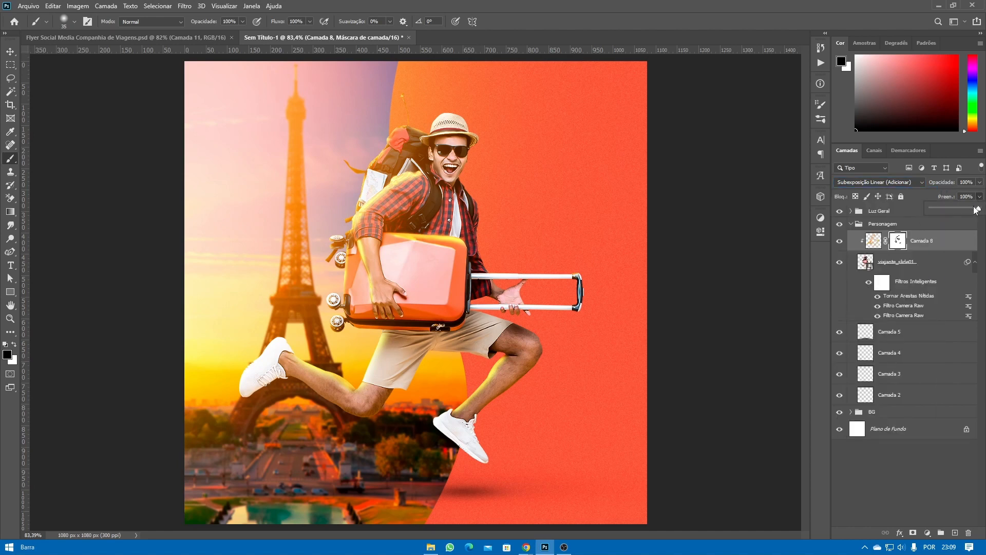
pyautogui.moveTo(965, 209); pyautogui.dragTo(956, 210)
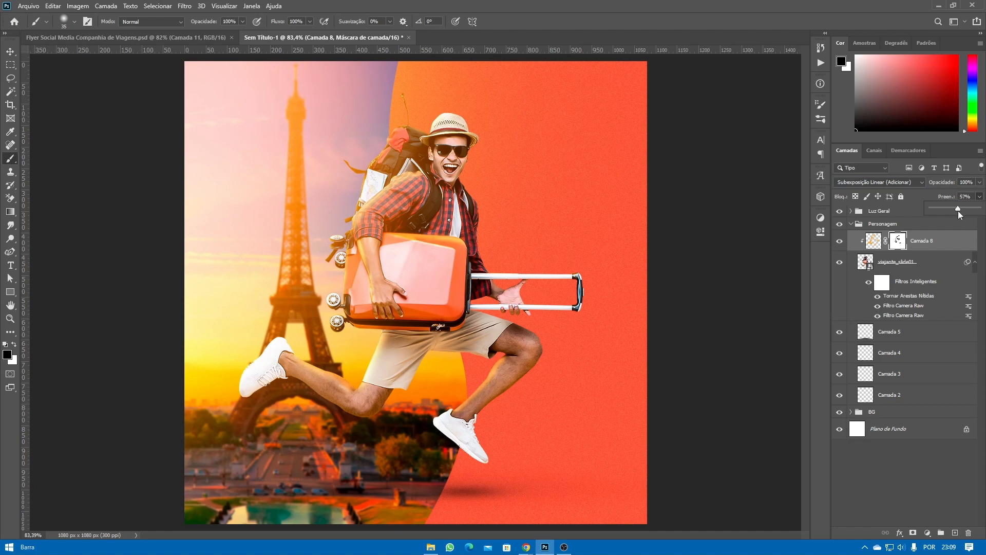
# - Toggle Camada 8's visibility to compare the character with and without the orange glow
pyautogui.click(839, 240)
pyautogui.click(840, 240)
pyautogui.click(840, 240)
pyautogui.click(838, 245)
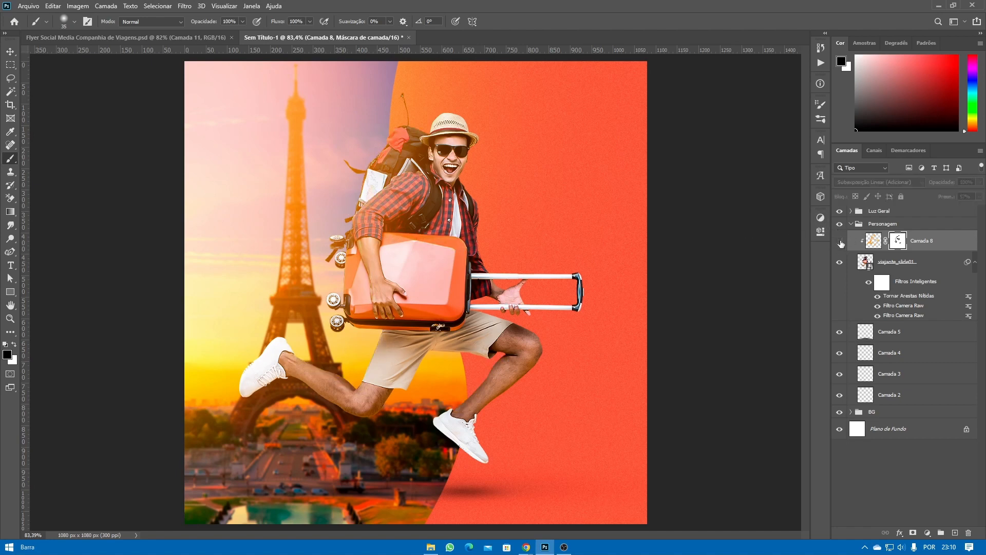
pyautogui.click(839, 243)
pyautogui.click(840, 244)
pyautogui.click(841, 243)
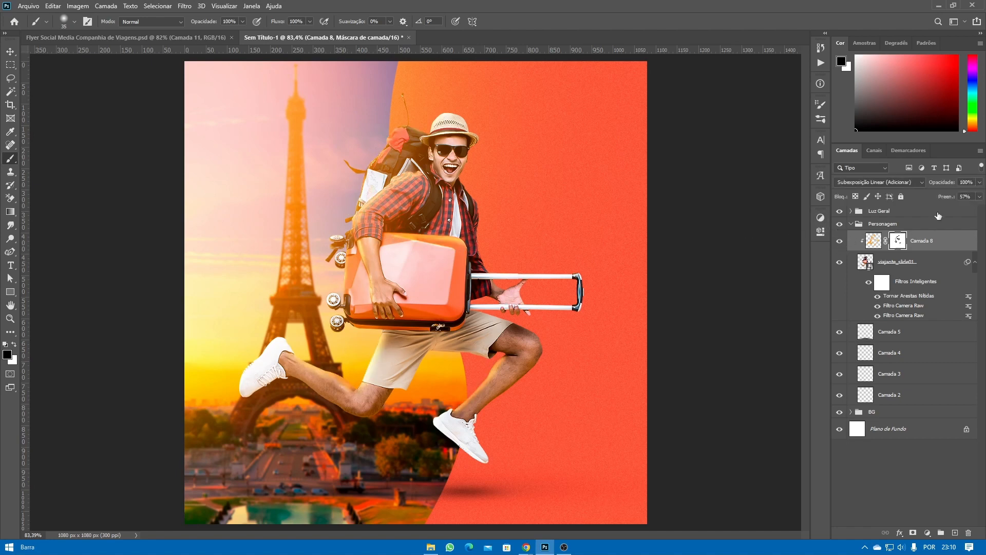
# - Raise Camada 8's fill to 75% and inspect the glow on the character up close
pyautogui.moveTo(962, 208); pyautogui.dragTo(968, 211)
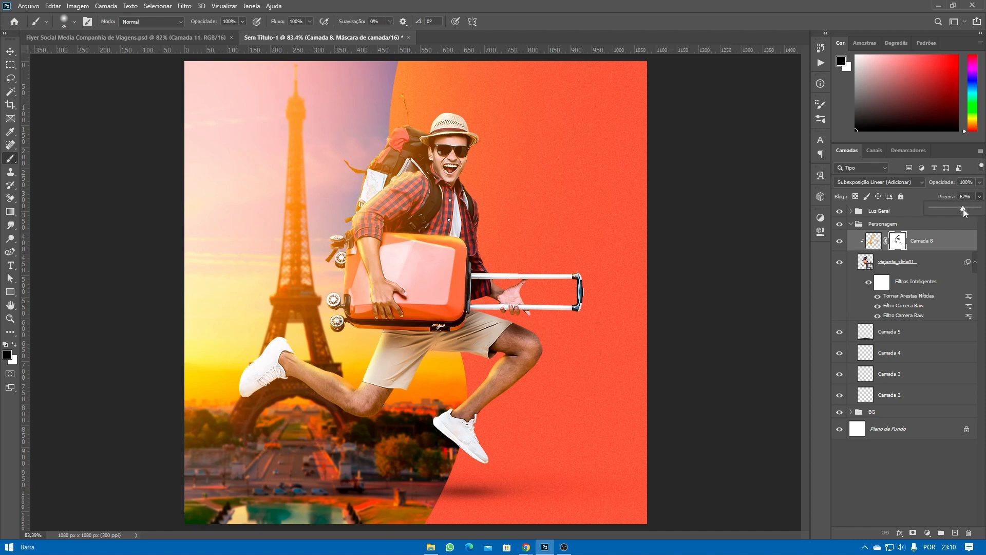
pyautogui.moveTo(964, 208); pyautogui.dragTo(972, 213)
pyautogui.scroll(3, 462, 161)
pyautogui.scroll(-3, 671, 205)
pyautogui.scroll(4, 385, 242)
pyautogui.scroll(2, 385, 241)
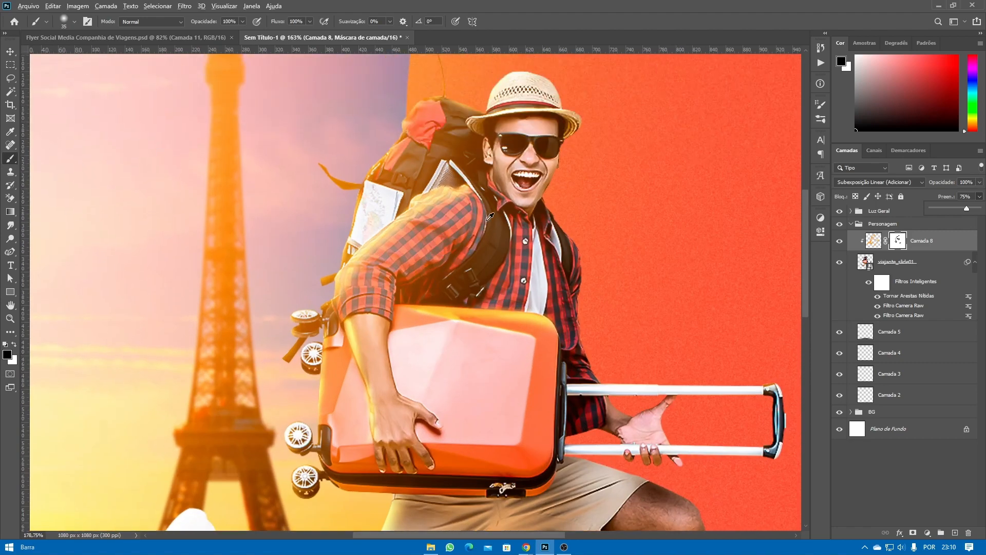
pyautogui.scroll(2, 579, 175)
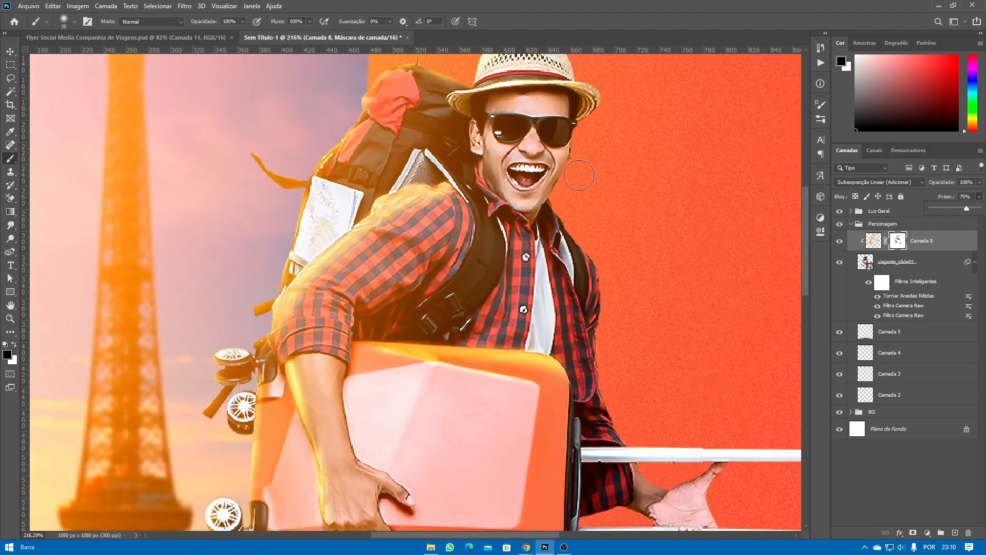
pyautogui.moveTo(579, 175); pyautogui.dragTo(515, 208)
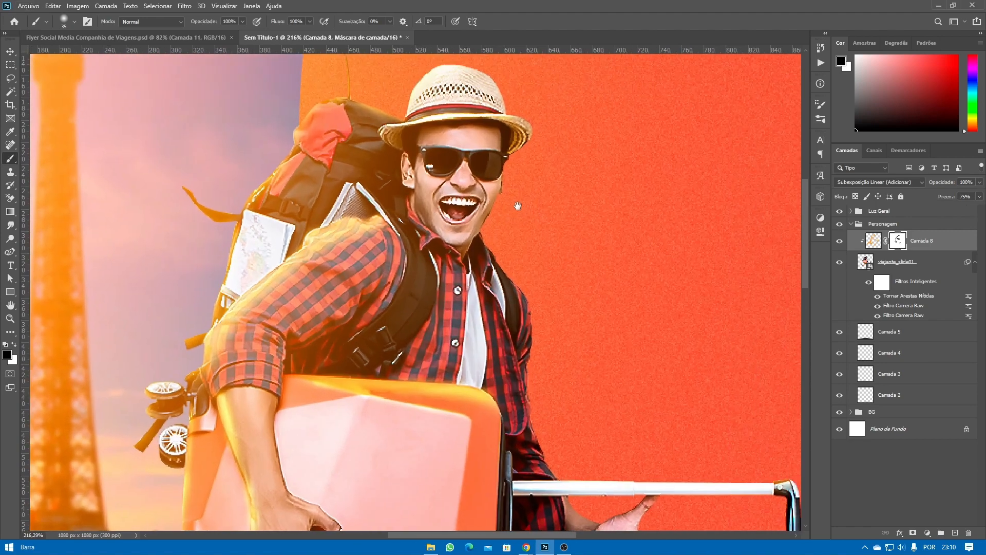
pyautogui.scroll(-1, 416, 277)
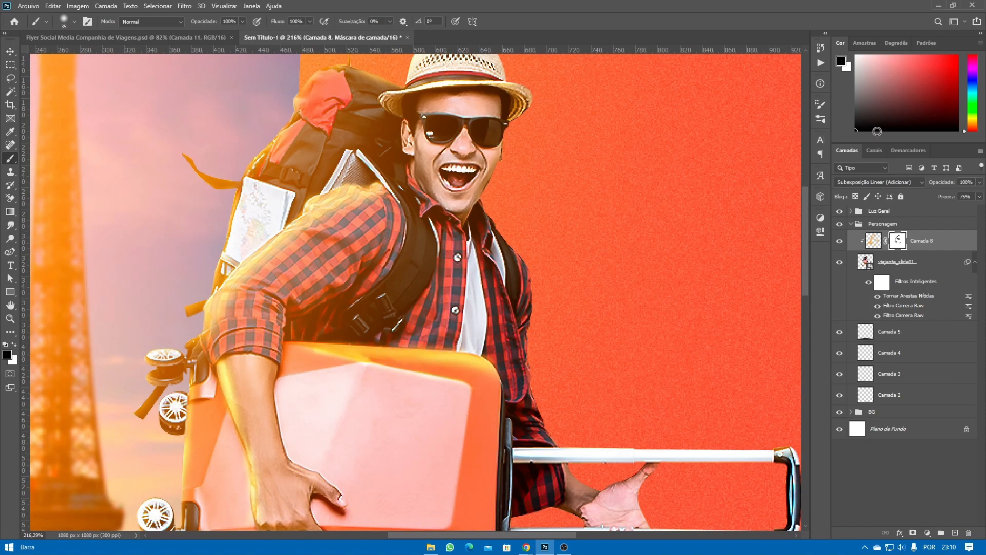
# - Create a new empty layer above Camada 8 in the Personagem group
pyautogui.moveTo(910, 86); pyautogui.dragTo(963, 43)
pyautogui.moveTo(946, 196); pyautogui.dragTo(937, 196)
pyautogui.press('d')
pyautogui.click(873, 240)
pyautogui.click(955, 532)
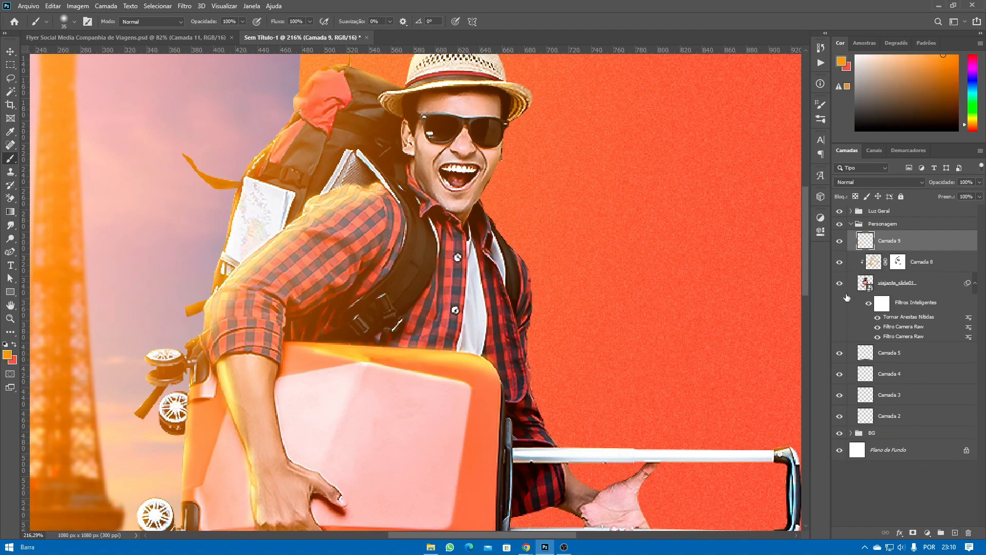
pyautogui.click(497, 316)
pyautogui.moveTo(467, 310); pyautogui.dragTo(303, 337)
pyautogui.hotkey('ctrl', 'z')
pyautogui.click(973, 129)
pyautogui.moveTo(443, 301)
pyautogui.mouseDown()
pyautogui.moveTo(305, 322)
pyautogui.moveTo(296, 381)
pyautogui.moveTo(532, 380)
pyautogui.moveTo(407, 275)
pyautogui.moveTo(329, 272)
pyautogui.mouseUp()
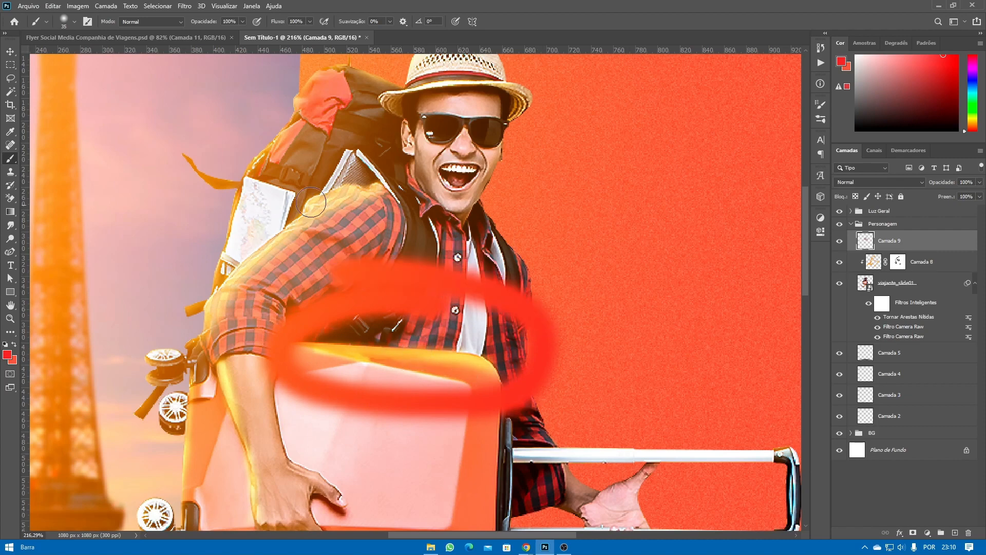
pyautogui.moveTo(311, 202)
pyautogui.mouseDown()
pyautogui.moveTo(264, 195)
pyautogui.moveTo(200, 270)
pyautogui.moveTo(320, 320)
pyautogui.moveTo(432, 203)
pyautogui.moveTo(247, 165)
pyautogui.mouseUp()
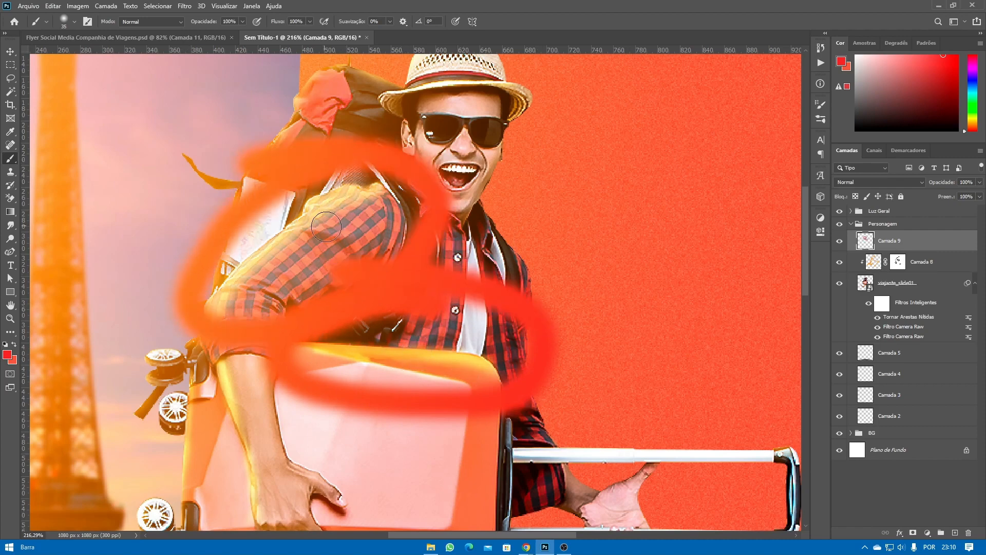
pyautogui.hotkey('ctrl', 'z')
pyautogui.hotkey('ctrl', 'z')
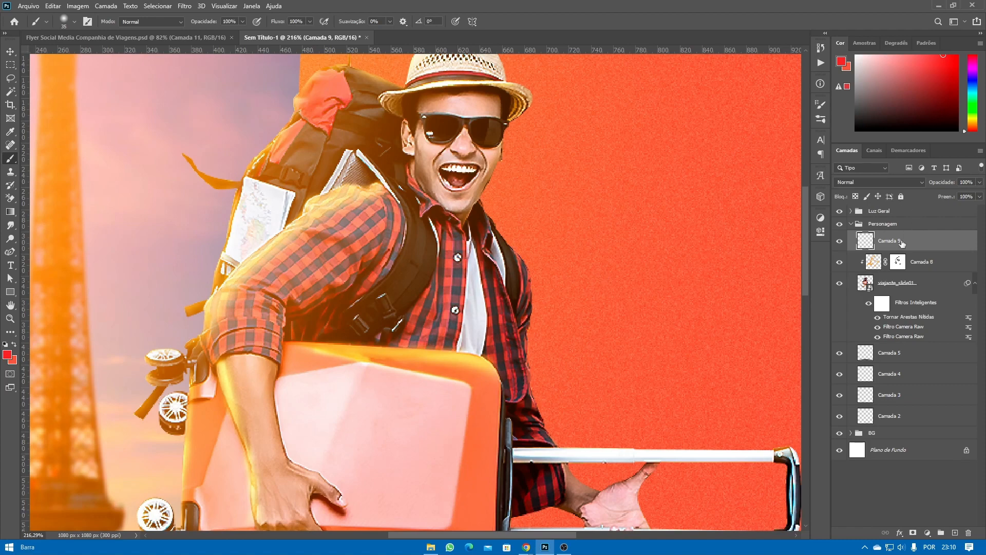
# - Delete the empty Camada 9 and soften the shoulder and sleeve glow by painting gray with a 20 px brush on Camada 8's mask
pyautogui.press('Delete')
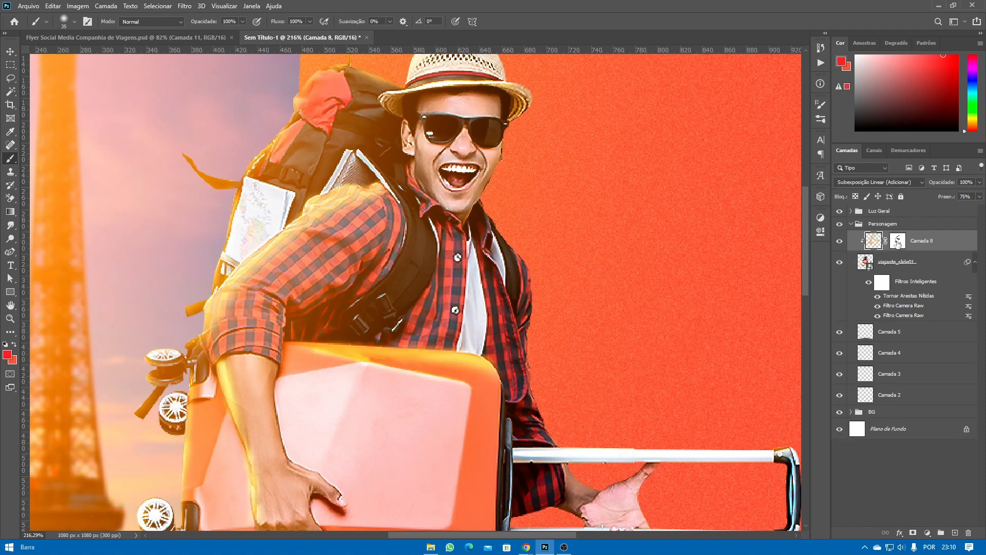
pyautogui.click(898, 244)
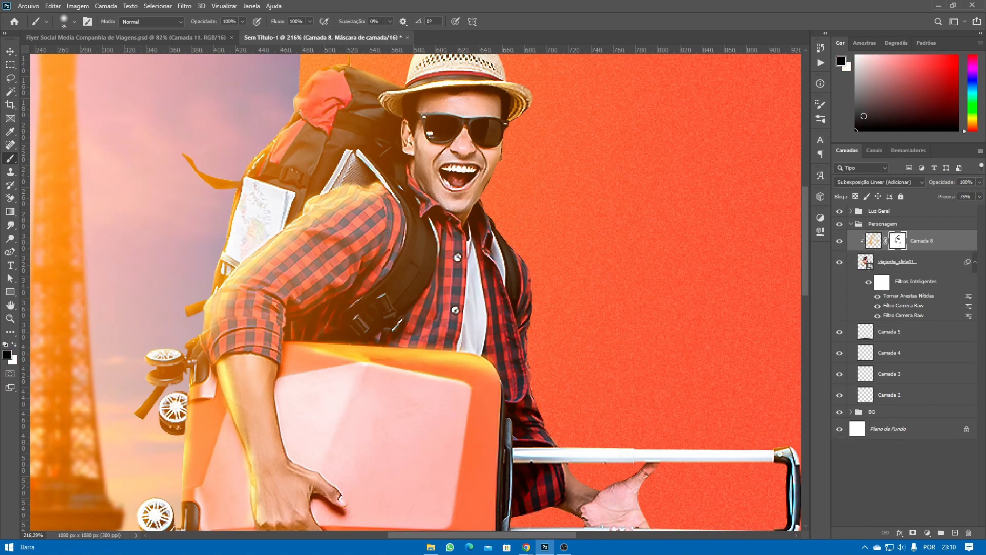
pyautogui.moveTo(864, 116); pyautogui.dragTo(810, 100)
pyautogui.moveTo(370, 186); pyautogui.dragTo(333, 196)
pyautogui.hotkey('ctrl', 'z')
pyautogui.press('[')
pyautogui.press('[')
pyautogui.press('[')
pyautogui.moveTo(384, 191)
pyautogui.mouseDown()
pyautogui.moveTo(321, 207)
pyautogui.moveTo(305, 233)
pyautogui.moveTo(254, 272)
pyautogui.moveTo(259, 260)
pyautogui.moveTo(221, 304)
pyautogui.mouseUp()
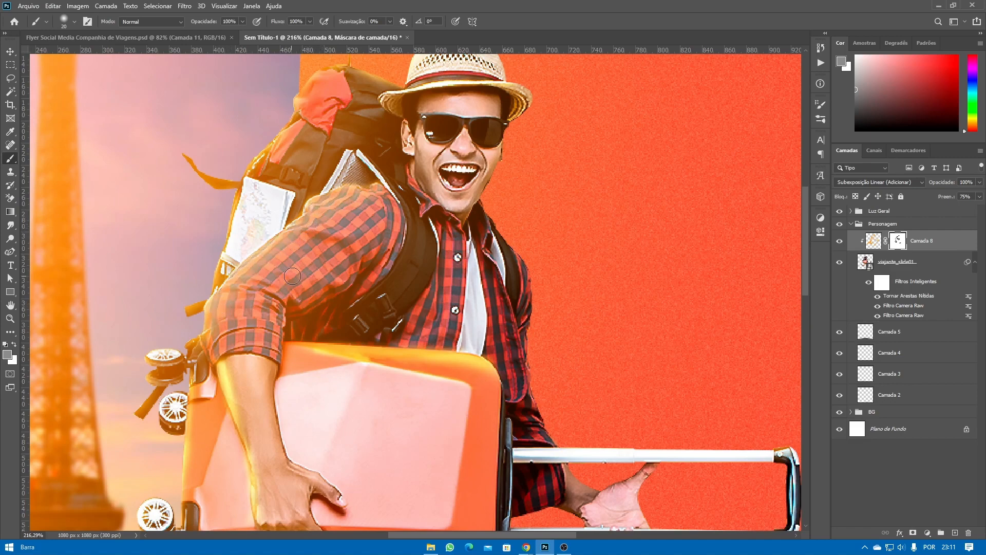
# - Tone down the glow along the suitcase's upper edge by painting a lighter gray on Camada 8's mask
pyautogui.scroll(-5, 298, 274)
pyautogui.scroll(5, 342, 273)
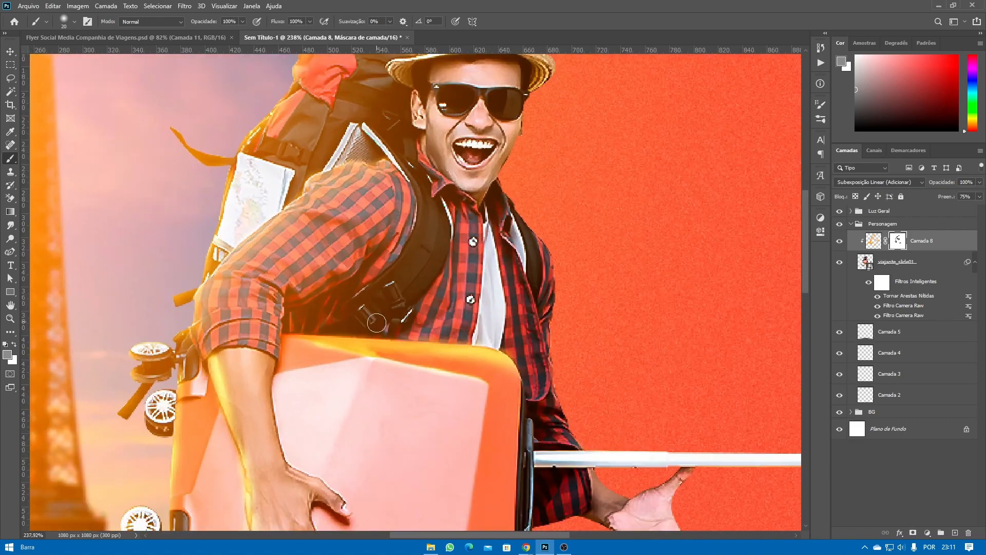
pyautogui.scroll(2, 366, 324)
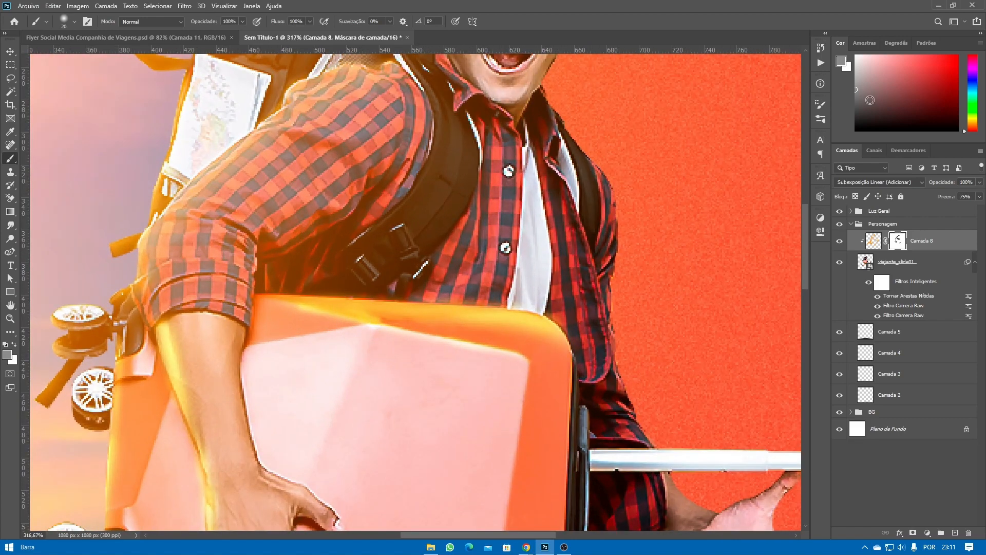
pyautogui.moveTo(856, 94)
pyautogui.mouseDown()
pyautogui.moveTo(848, 89)
pyautogui.moveTo(841, 100)
pyautogui.moveTo(833, 80)
pyautogui.mouseUp()
pyautogui.moveTo(286, 308)
pyautogui.mouseDown()
pyautogui.moveTo(311, 312)
pyautogui.moveTo(287, 302)
pyautogui.moveTo(322, 305)
pyautogui.moveTo(294, 314)
pyautogui.moveTo(555, 339)
pyautogui.moveTo(519, 329)
pyautogui.moveTo(562, 350)
pyautogui.moveTo(423, 338)
pyautogui.mouseUp()
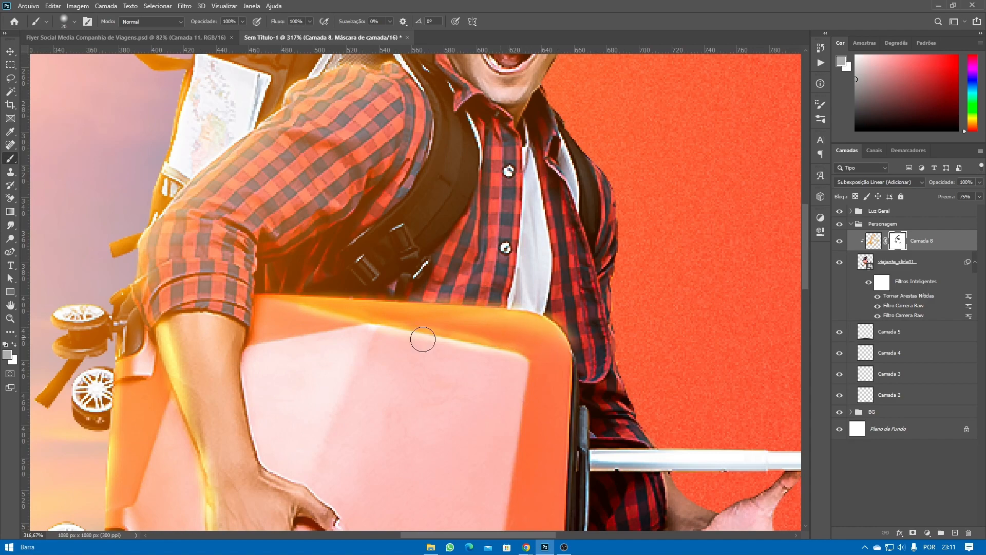
# - Reduce the glow at the suitcase's corner beside the handle by painting a darker gray on Camada 8's mask
pyautogui.hotkey('ctrl', '0')
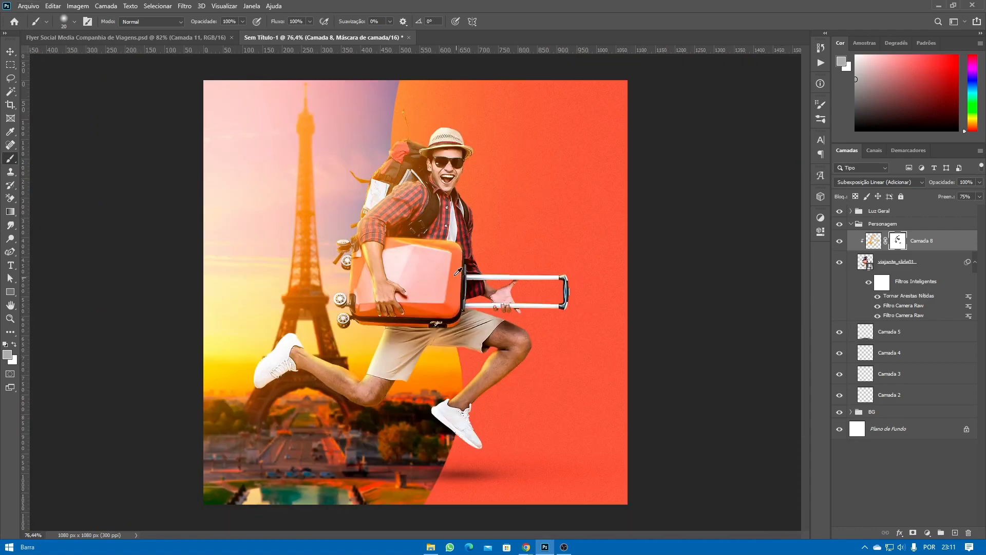
pyautogui.scroll(1, 457, 271)
pyautogui.scroll(3, 454, 242)
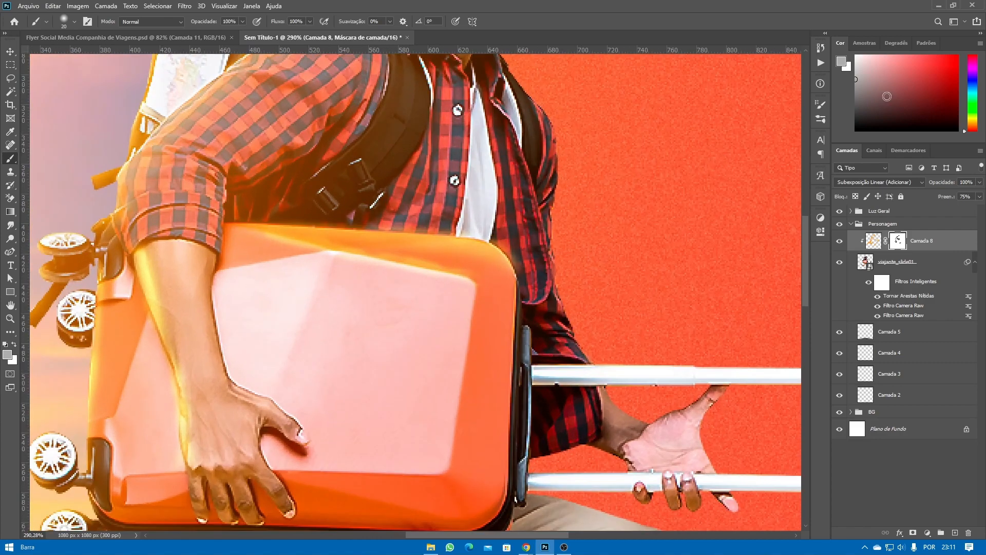
pyautogui.keyDown('alt'); pyautogui.click(453, 241); pyautogui.keyUp('alt')
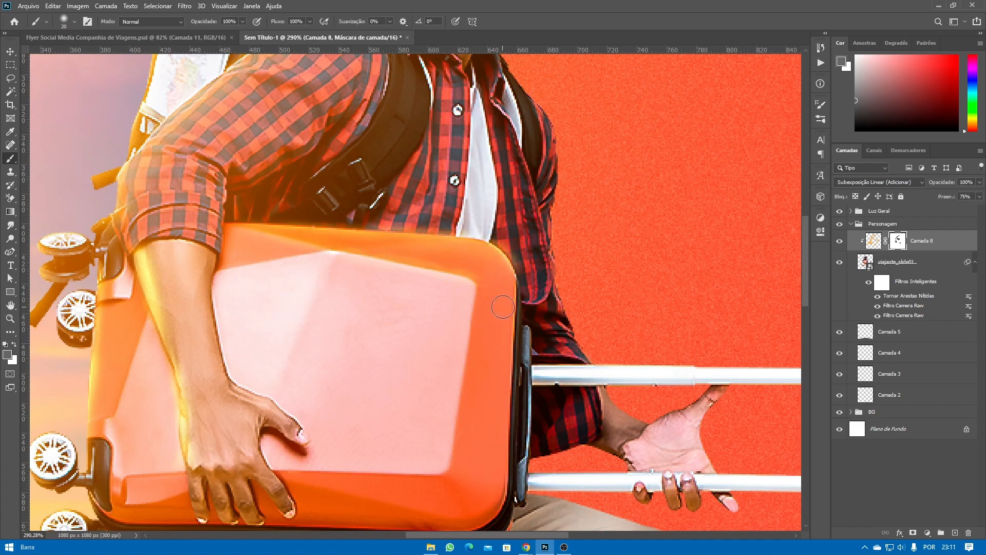
pyautogui.scroll(-5, 504, 307)
pyautogui.scroll(-2, 503, 307)
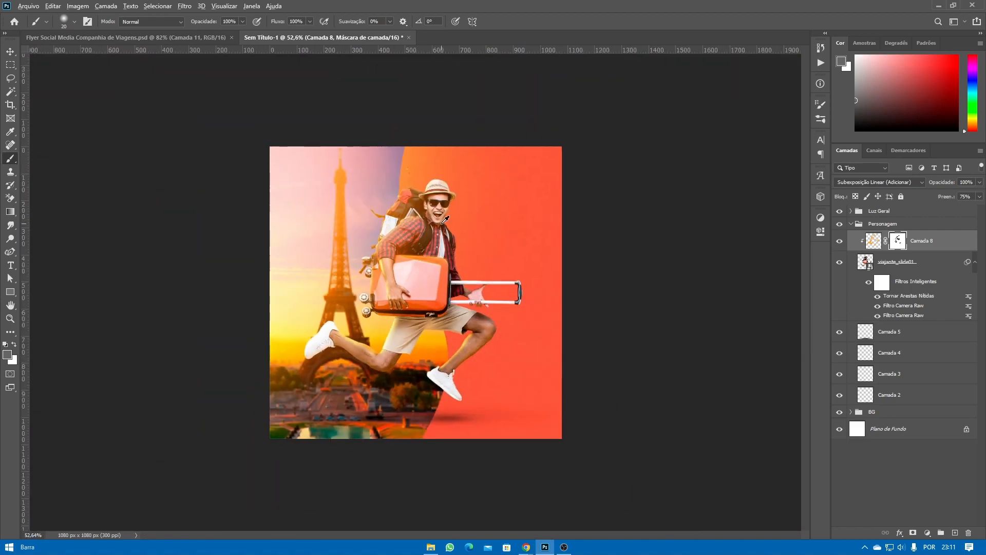
pyautogui.scroll(3, 444, 219)
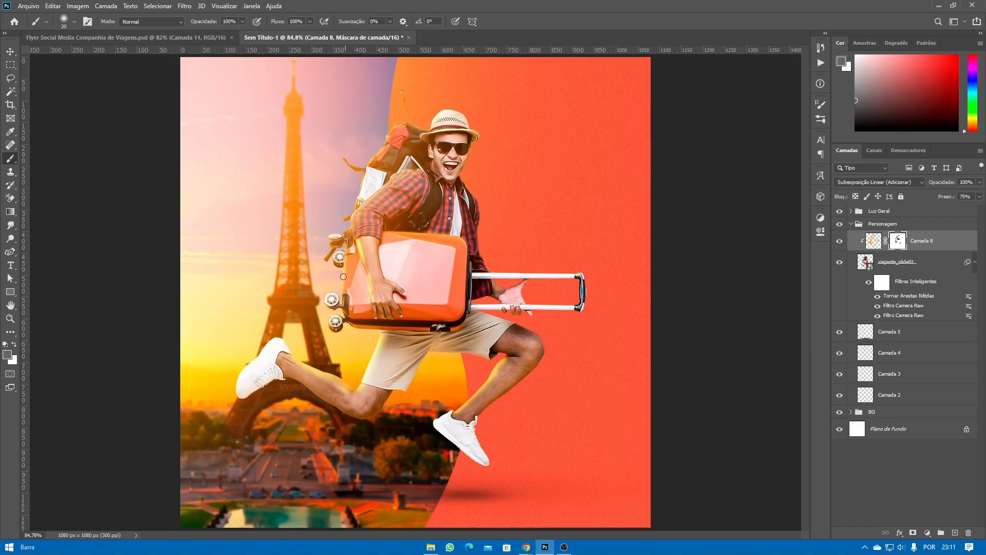
# - Reduce Camada 8's fill to 62% and review the traveller within the whole composition
pyautogui.press('v')
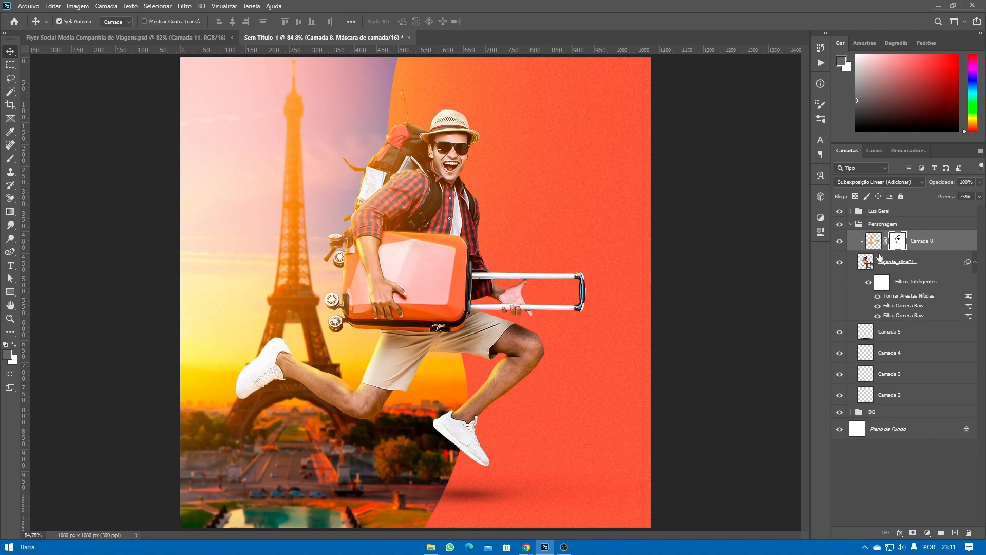
pyautogui.click(868, 241)
pyautogui.click(980, 197)
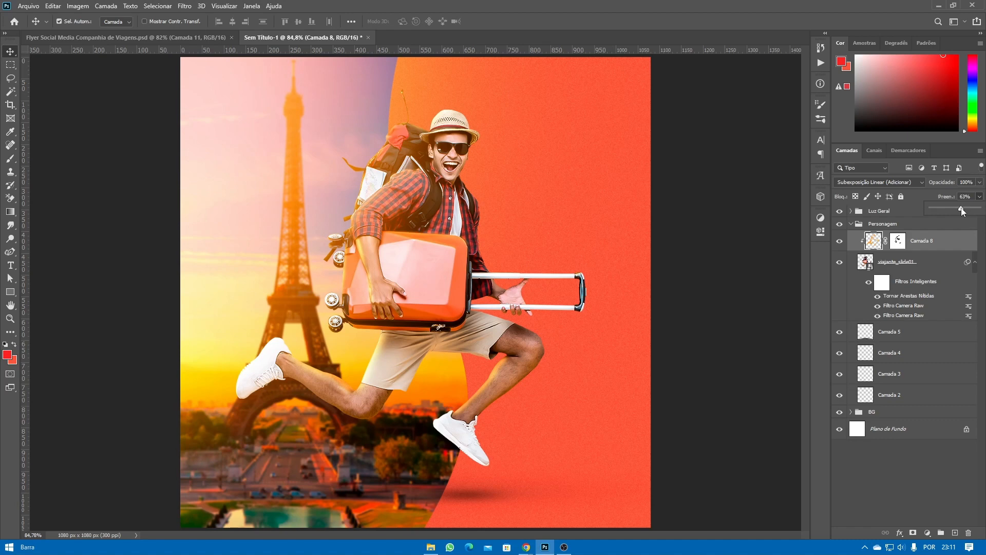
pyautogui.click(869, 246)
pyautogui.click(128, 138)
pyautogui.scroll(-3, 321, 216)
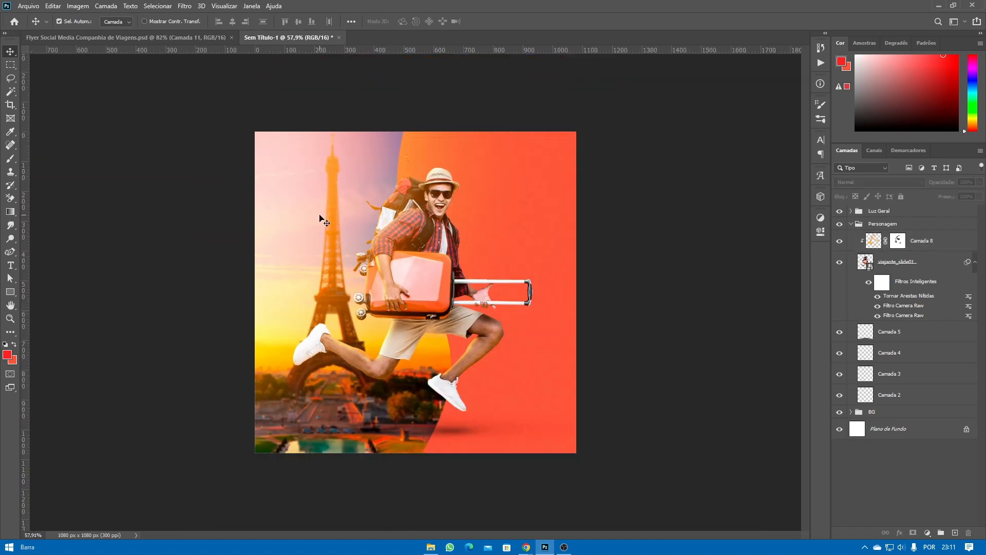
pyautogui.scroll(5, 322, 216)
pyautogui.scroll(-2, 447, 123)
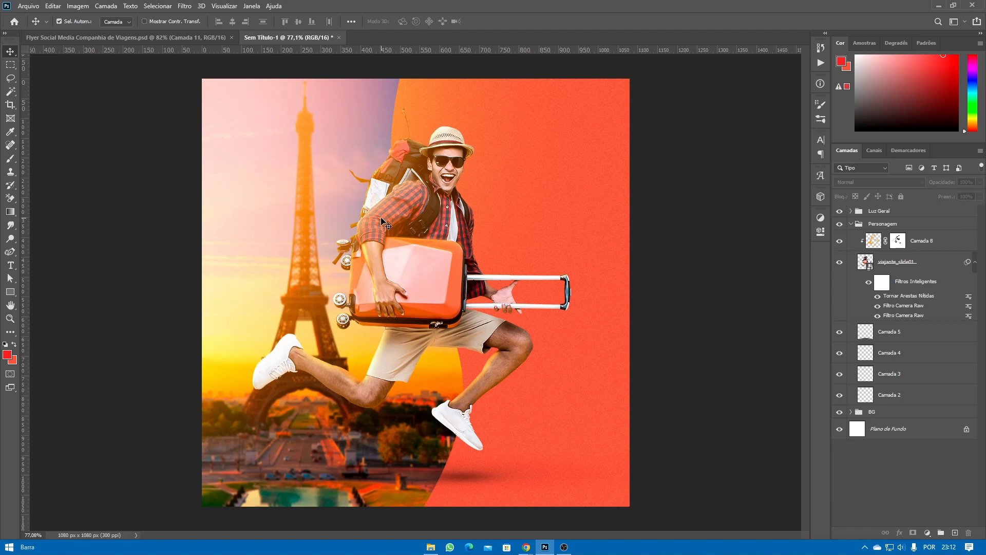
pyautogui.scroll(-2, 380, 226)
pyautogui.scroll(1, 396, 226)
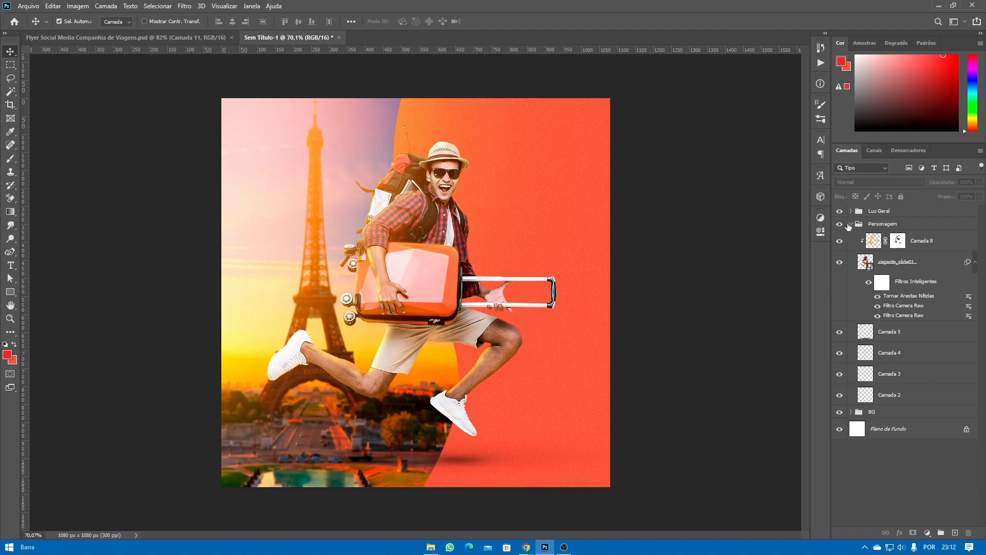
# - Duplicate Camada 8 together with the viajante_slide01 layer and convert the two copies into one smart object
pyautogui.click(897, 267)
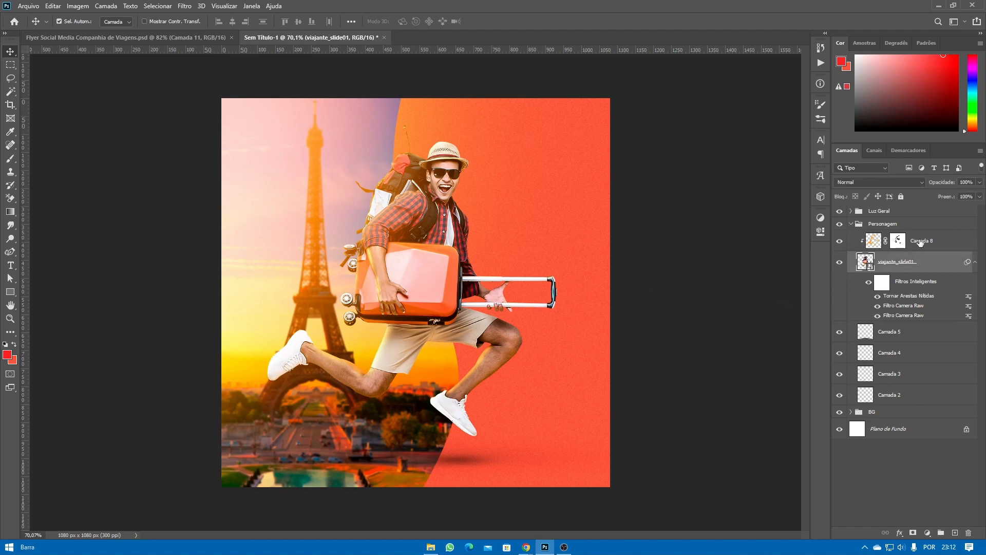
pyautogui.keyDown('shift'); pyautogui.click(920, 242); pyautogui.keyUp('shift')
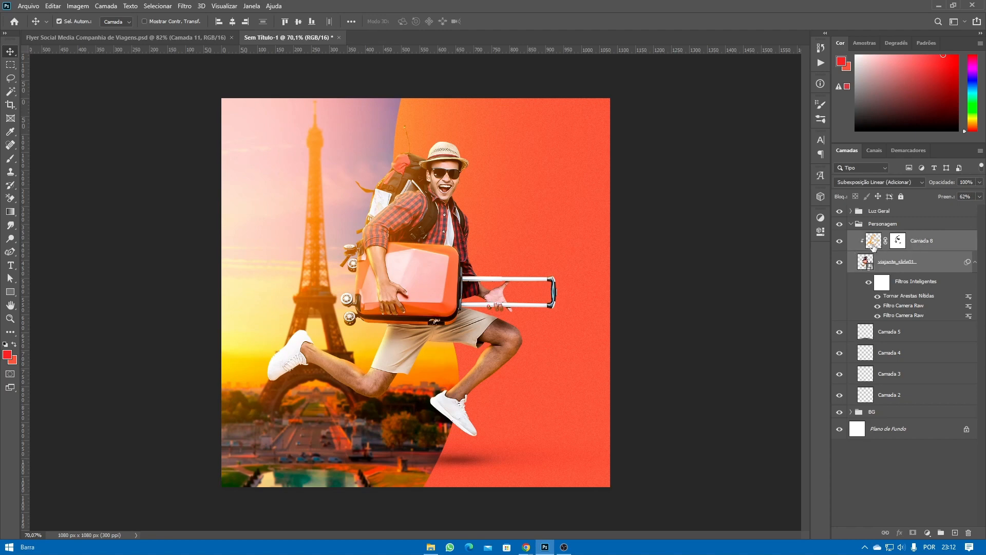
pyautogui.moveTo(915, 243)
pyautogui.mouseDown()
pyautogui.moveTo(910, 233)
pyautogui.moveTo(898, 243)
pyautogui.mouseUp()
pyautogui.rightClick(918, 243)
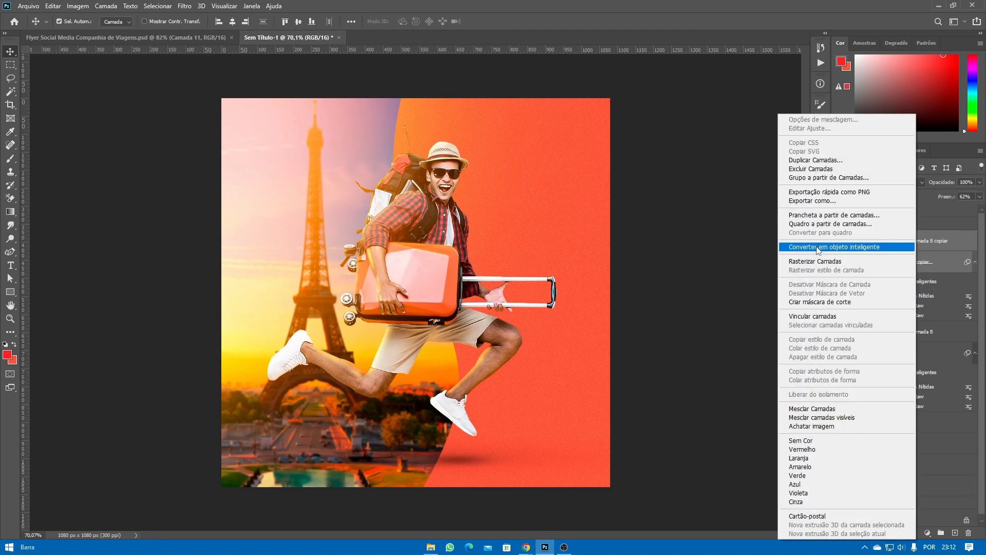
pyautogui.click(846, 248)
# - Apply a Desfoque Gaussiano filter with an 8,0 pixel radius to the Camada 8 copiar smart object
pyautogui.click(185, 6)
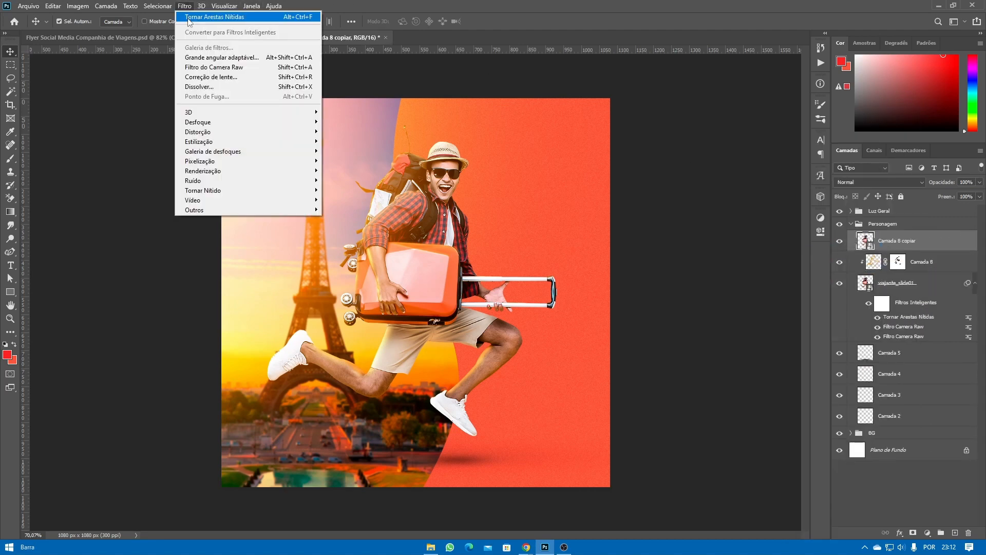
pyautogui.moveTo(210, 124)
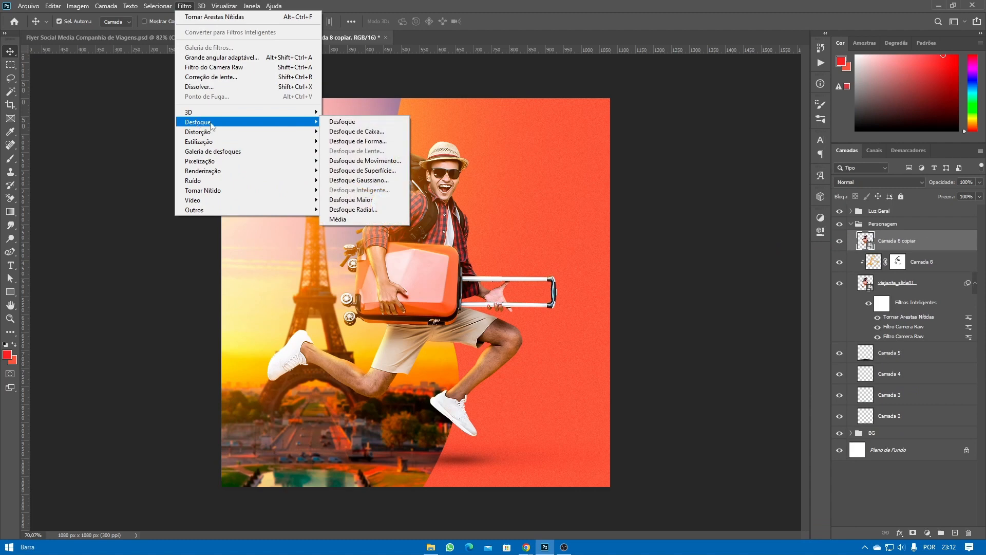
pyautogui.click(358, 180)
pyautogui.moveTo(637, 277); pyautogui.dragTo(662, 278)
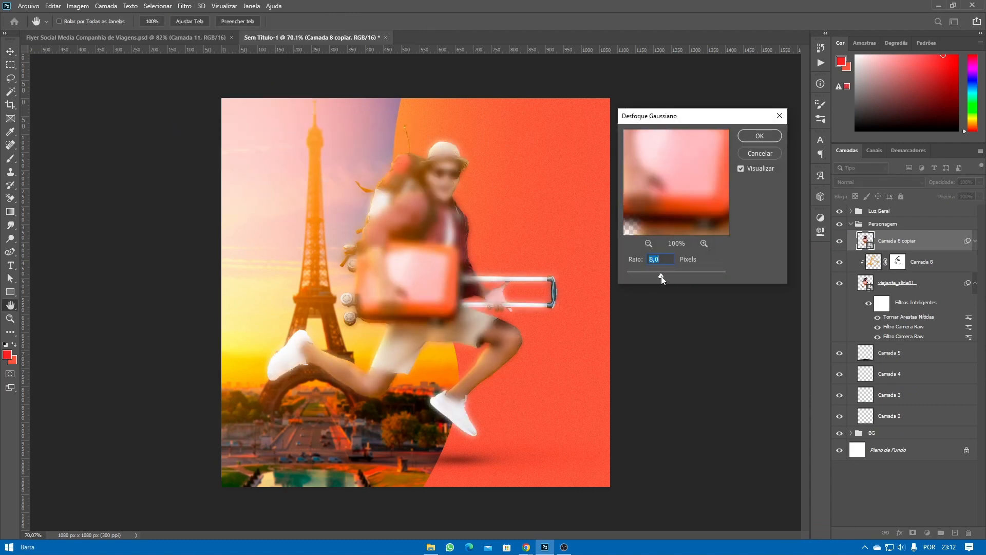
pyautogui.click(760, 135)
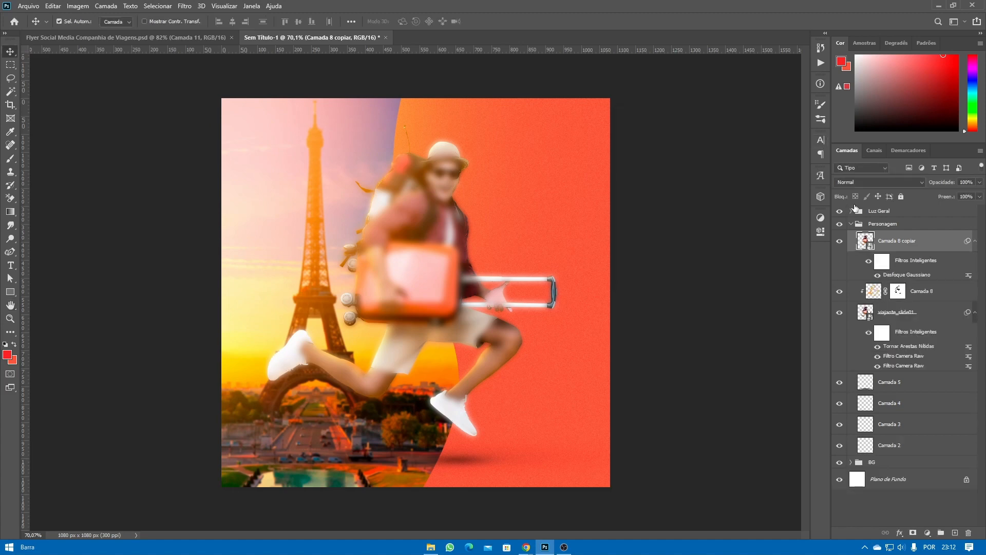
# - Set Camada 8 copiar's blend mode to Divisão and hide the layer with an inverted black mask
pyautogui.click(868, 183)
pyautogui.click(848, 268)
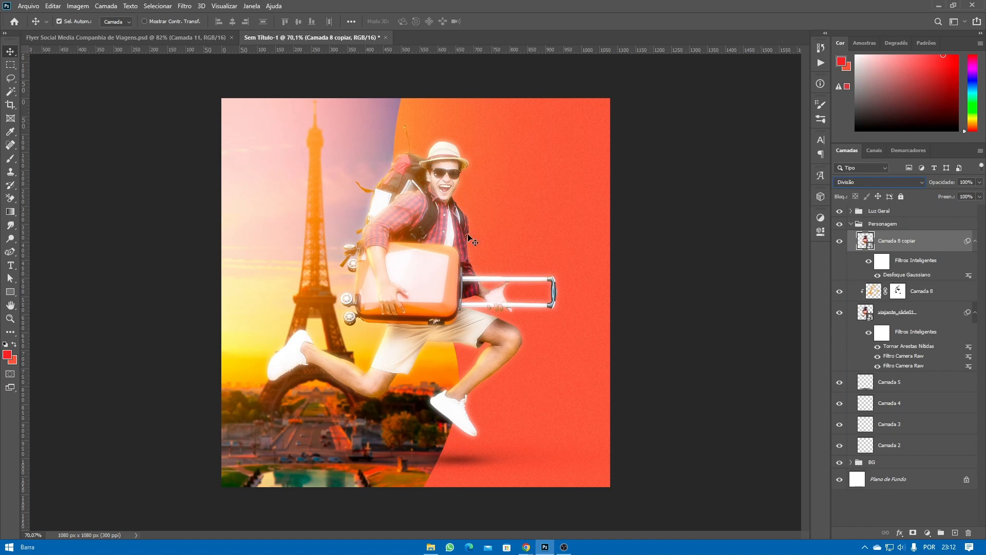
pyautogui.click(914, 534)
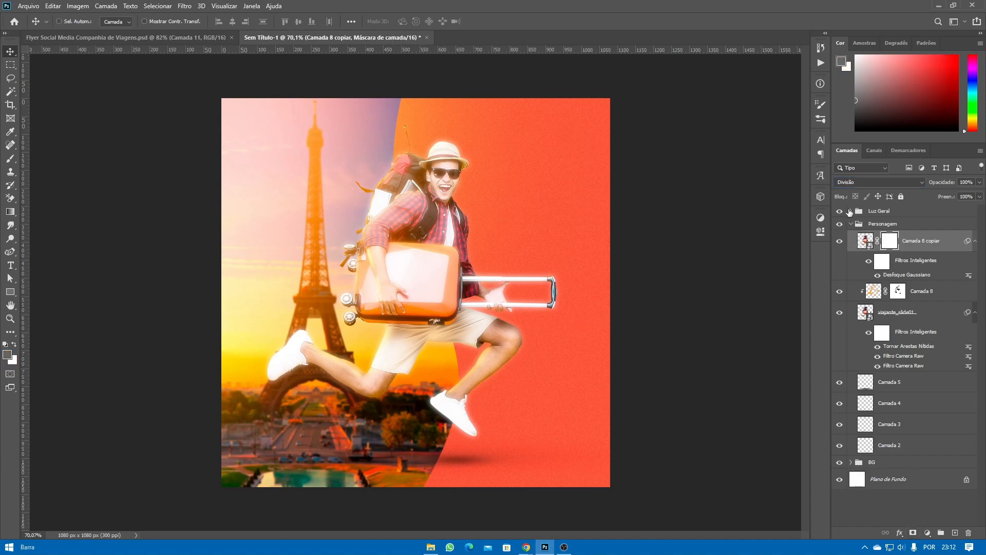
pyautogui.hotkey('ctrl', 'i')
# - Reveal the blurred glow along the backpack's outer edge by painting white with a 45 px brush on Camada 8 copiar's mask
pyautogui.scroll(5, 426, 157)
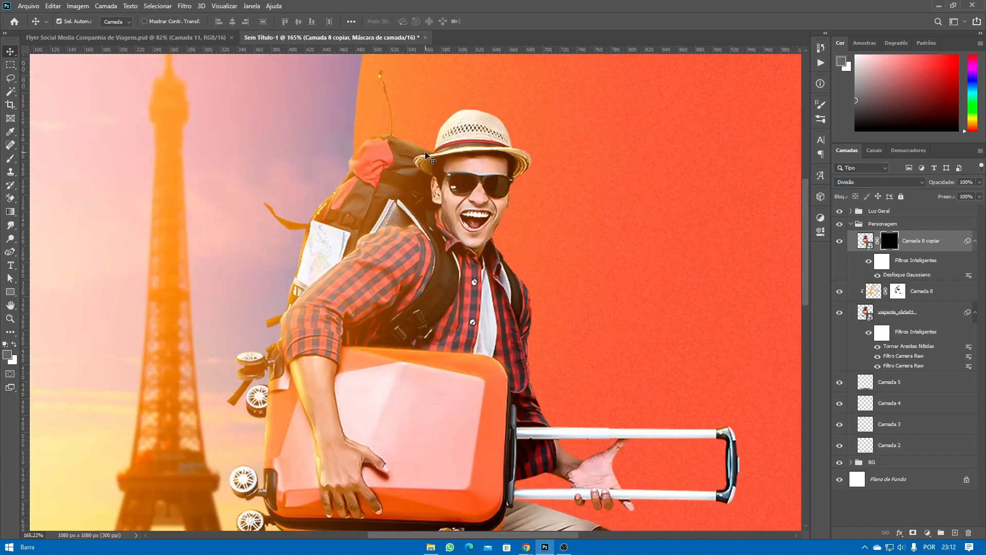
pyautogui.scroll(2, 426, 157)
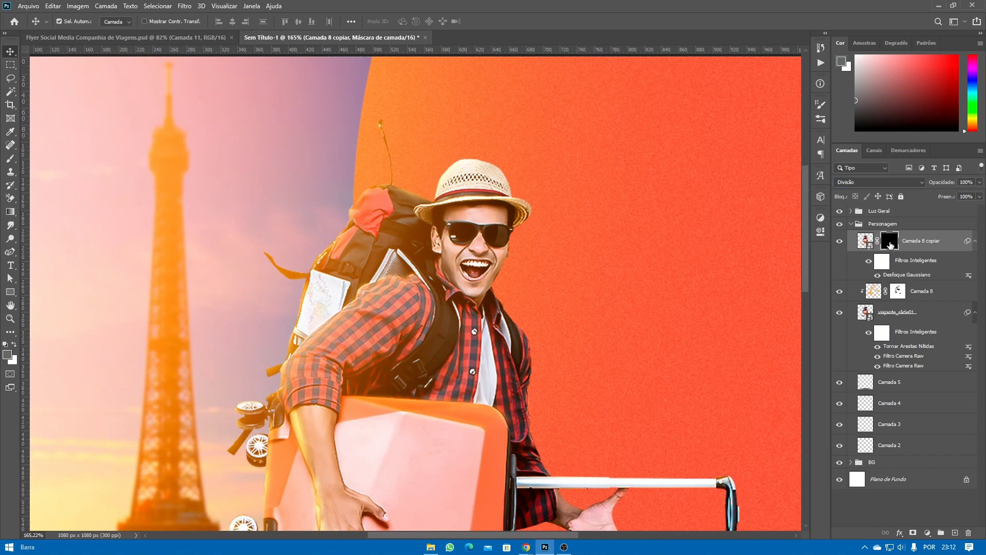
pyautogui.press('b')
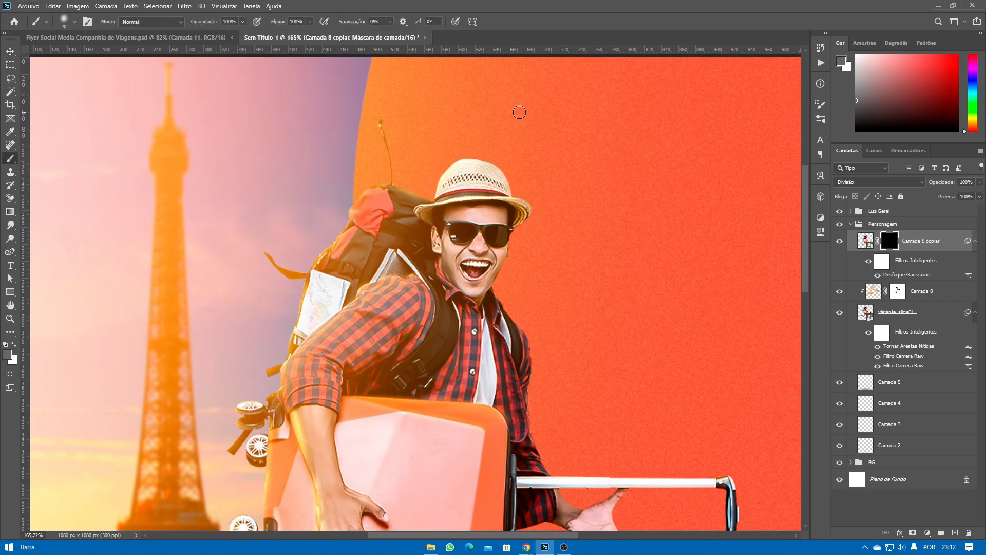
pyautogui.press('d')
pyautogui.press('x')
pyautogui.press(']')
pyautogui.press(']')
pyautogui.moveTo(376, 178)
pyautogui.mouseDown()
pyautogui.moveTo(337, 205)
pyautogui.moveTo(358, 198)
pyautogui.moveTo(297, 269)
pyautogui.moveTo(310, 263)
pyautogui.moveTo(296, 251)
pyautogui.moveTo(257, 259)
pyautogui.moveTo(279, 329)
pyautogui.mouseUp()
# - Extend the revealed glow down the shirt sleeve's outer edge toward the upper suitcase wheels on Camada 8 copiar's mask
pyautogui.scroll(-2, 279, 329)
pyautogui.scroll(-1, 280, 330)
pyautogui.moveTo(276, 292); pyautogui.dragTo(233, 354)
pyautogui.scroll(-2, 246, 395)
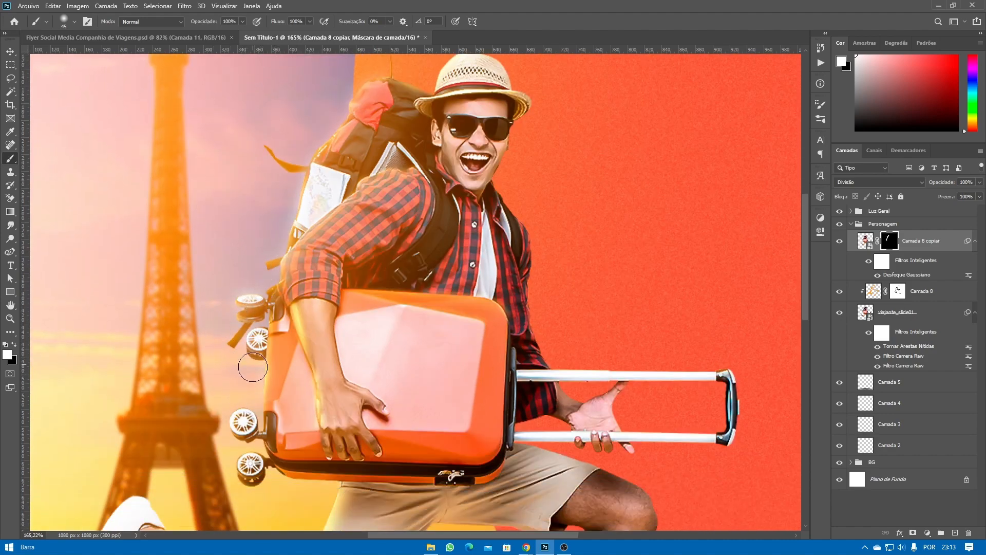
# - Paint the glow along the rear edge of the beige shorts on Camada 8 copiar's mask, undoing unwanted strokes
pyautogui.scroll(-2, 230, 414)
pyautogui.scroll(-4, 226, 460)
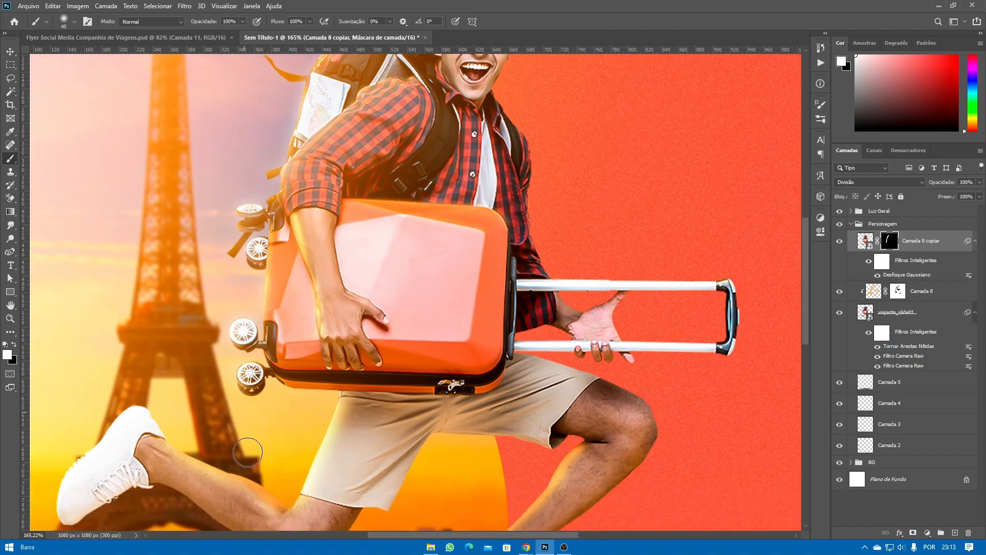
pyautogui.scroll(-1, 311, 380)
pyautogui.moveTo(326, 355)
pyautogui.mouseDown()
pyautogui.moveTo(309, 416)
pyautogui.moveTo(284, 449)
pyautogui.moveTo(269, 441)
pyautogui.moveTo(282, 430)
pyautogui.mouseUp()
pyautogui.hotkey('ctrl', 'z')
pyautogui.hotkey('ctrl', 'z')
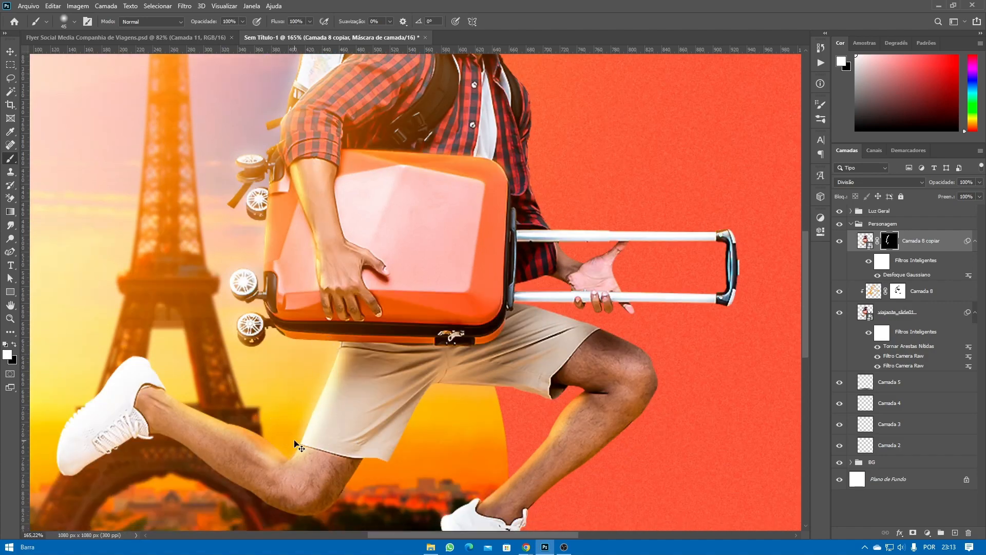
pyautogui.moveTo(284, 440)
pyautogui.mouseDown()
pyautogui.moveTo(253, 408)
pyautogui.moveTo(286, 430)
pyautogui.moveTo(257, 414)
pyautogui.mouseUp()
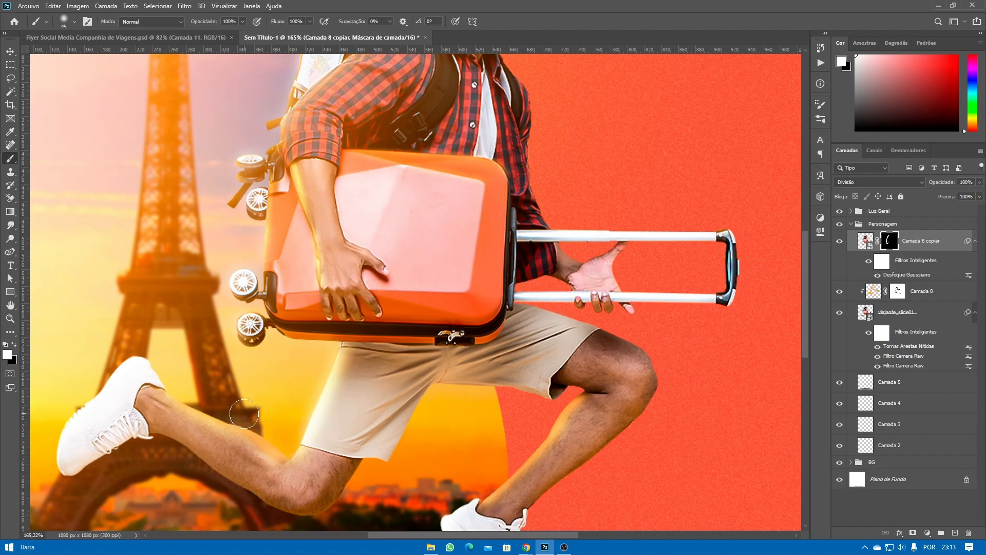
pyautogui.hotkey('ctrl', 'z')
pyautogui.hotkey('ctrl', 'z')
# - Reveal the glow around the raised rear shoe and the rear edge of the shorts by painting white on Camada 8 copiar's mask
pyautogui.scroll(-1, 292, 438)
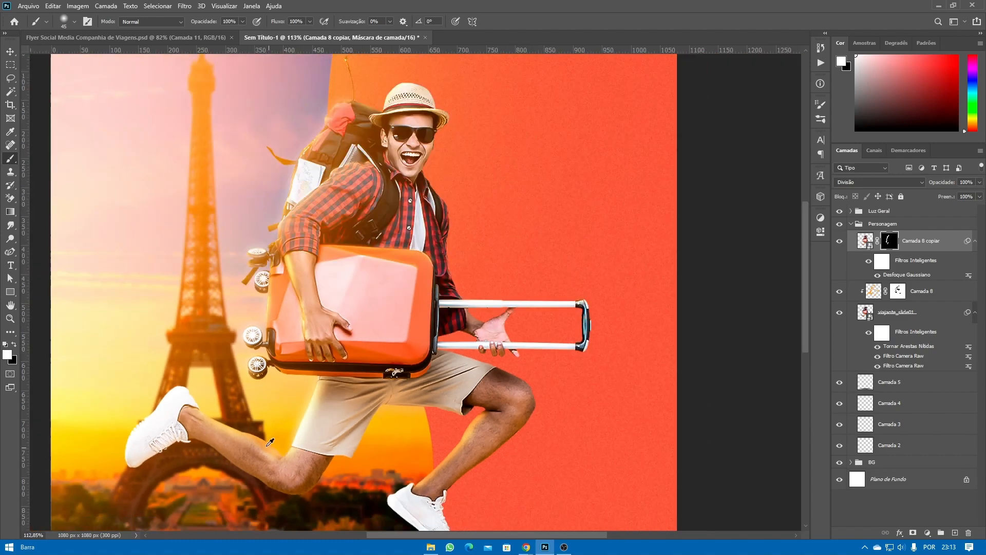
pyautogui.scroll(1, 204, 390)
pyautogui.moveTo(181, 369)
pyautogui.mouseDown()
pyautogui.moveTo(152, 396)
pyautogui.moveTo(99, 449)
pyautogui.moveTo(123, 428)
pyautogui.moveTo(78, 518)
pyautogui.moveTo(160, 421)
pyautogui.mouseUp()
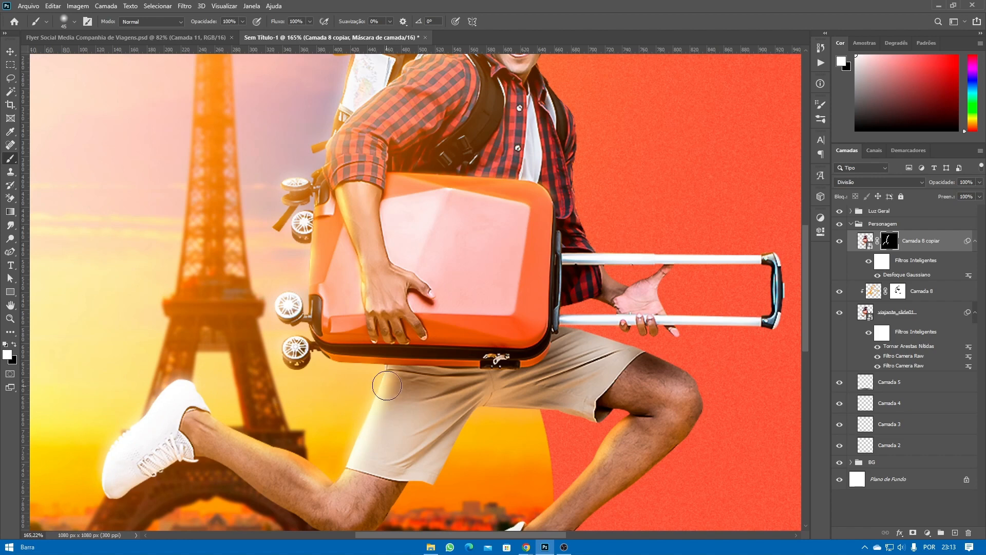
pyautogui.moveTo(415, 388); pyautogui.dragTo(356, 410)
pyautogui.scroll(2, 246, 365)
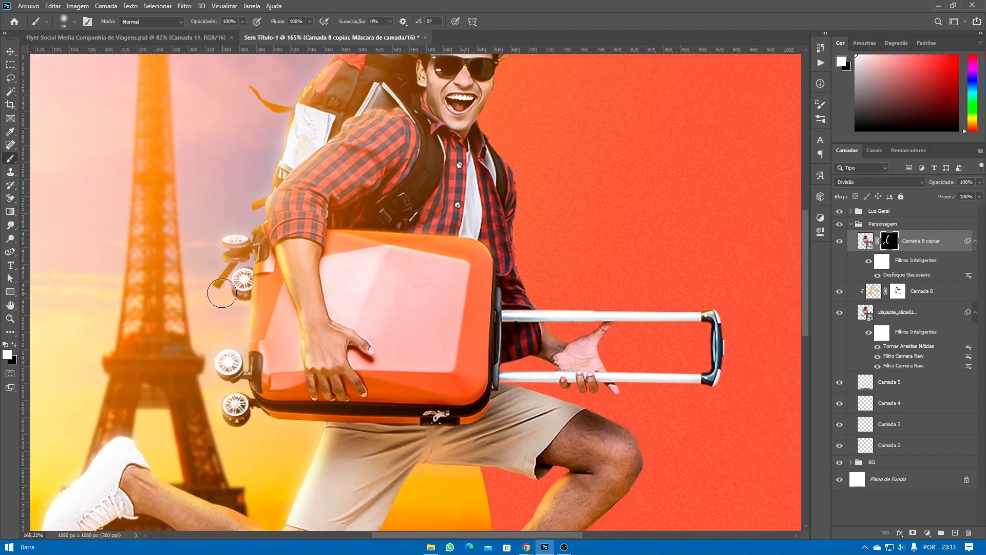
# - Reveal the blurred glow along the hat crown's upper rear edge by painting white with a 45 px brush on Camada 8 copiar's mask
pyautogui.scroll(3, 229, 288)
pyautogui.scroll(1, 229, 288)
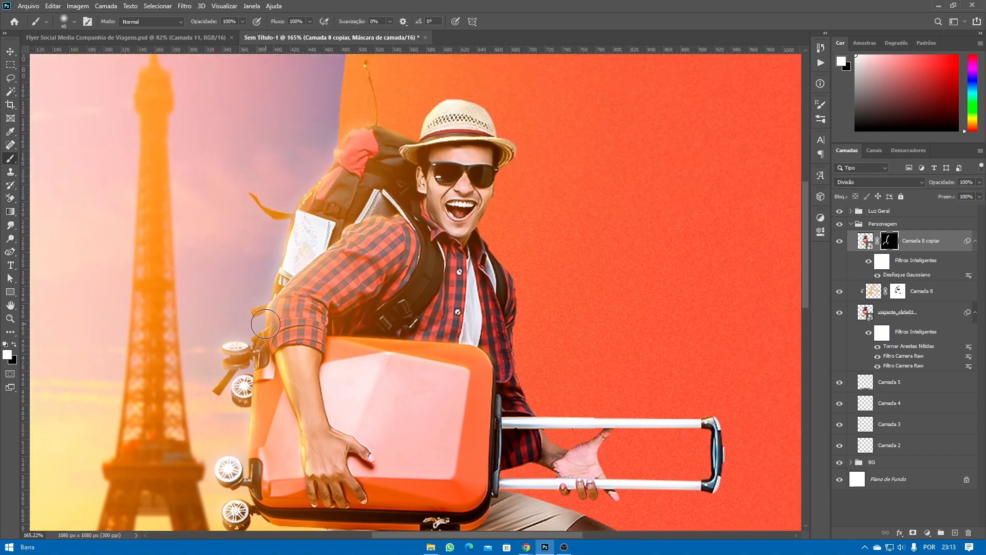
pyautogui.scroll(-1, 266, 324)
pyautogui.scroll(1, 288, 195)
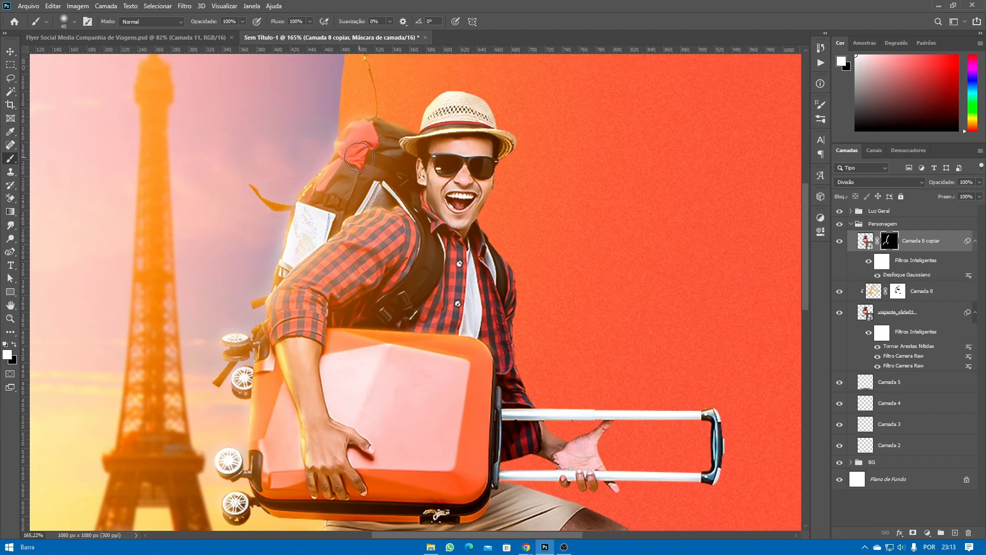
pyautogui.scroll(1, 359, 157)
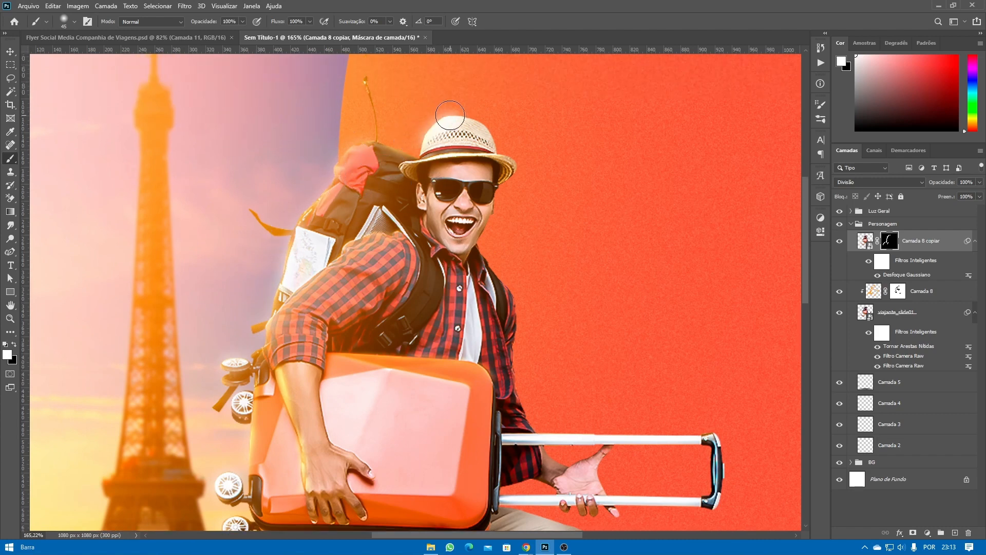
pyautogui.moveTo(450, 115)
pyautogui.mouseDown()
pyautogui.moveTo(483, 110)
pyautogui.moveTo(418, 147)
pyautogui.moveTo(428, 122)
pyautogui.mouseUp()
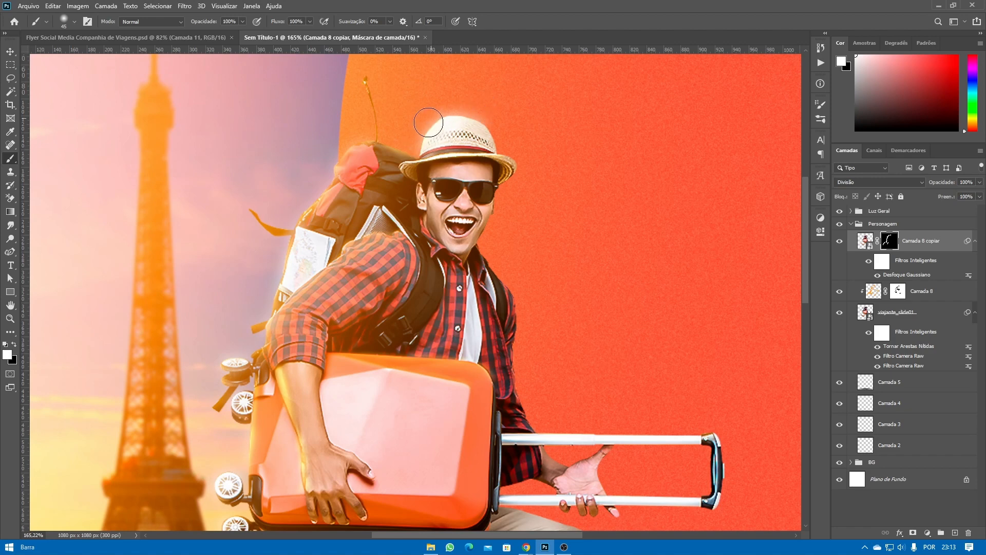
# - Paint the glow along the hat's brim with a much smaller brush on Camada 8 copiar's mask, undoing an unwanted stroke
pyautogui.press('[')
pyautogui.press('[')
pyautogui.moveTo(421, 160); pyautogui.dragTo(443, 156)
pyautogui.scroll(5, 444, 160)
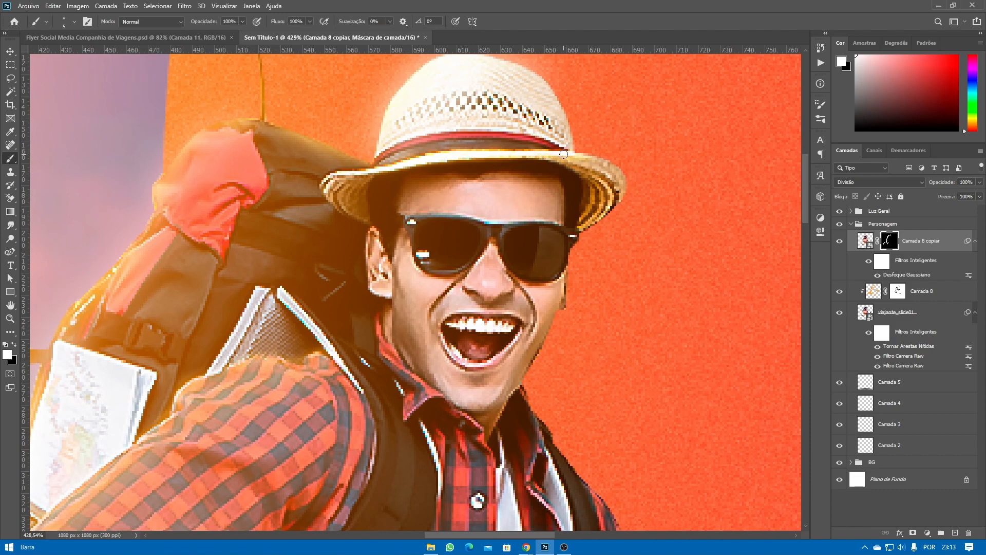
pyautogui.moveTo(564, 154); pyautogui.dragTo(532, 157)
pyautogui.hotkey('ctrl', 'z')
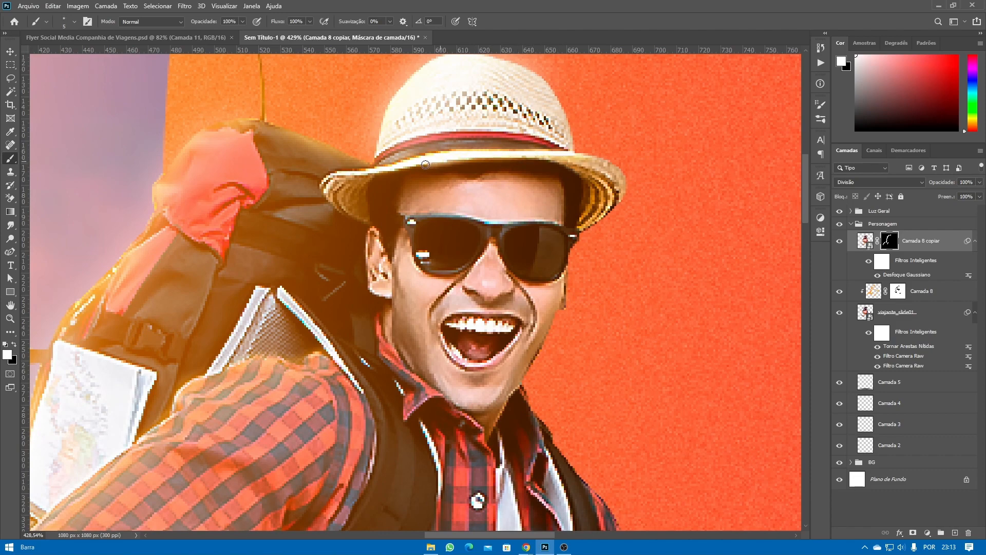
pyautogui.moveTo(385, 166)
pyautogui.mouseDown()
pyautogui.moveTo(379, 158)
pyautogui.moveTo(408, 165)
pyautogui.moveTo(454, 155)
pyautogui.mouseUp()
# - Reveal a spot of glow at the suitcase face's upper ridge point with a 25 px brush, undoing a stroke along the top edge
pyautogui.scroll(-8, 600, 156)
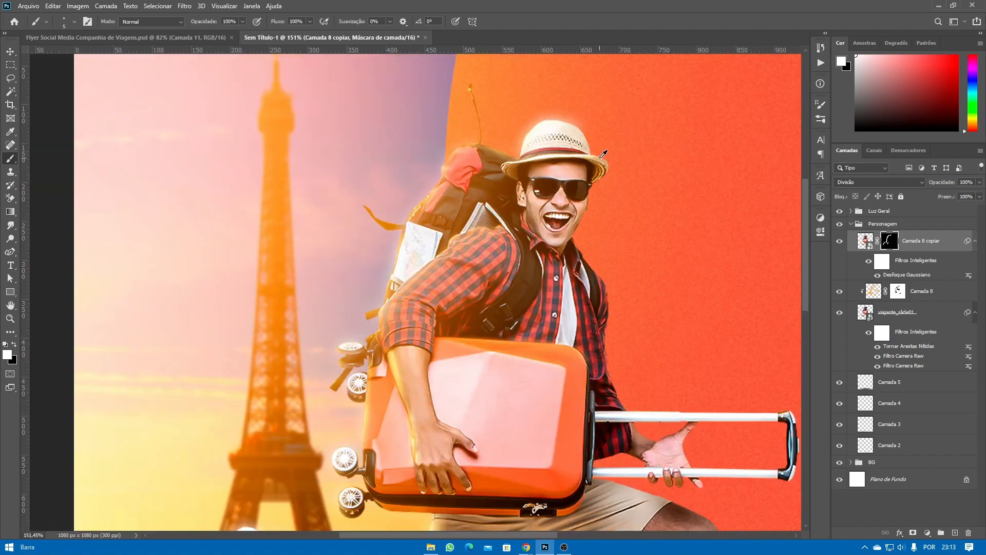
pyautogui.moveTo(574, 298); pyautogui.dragTo(390, 222)
pyautogui.scroll(6, 390, 221)
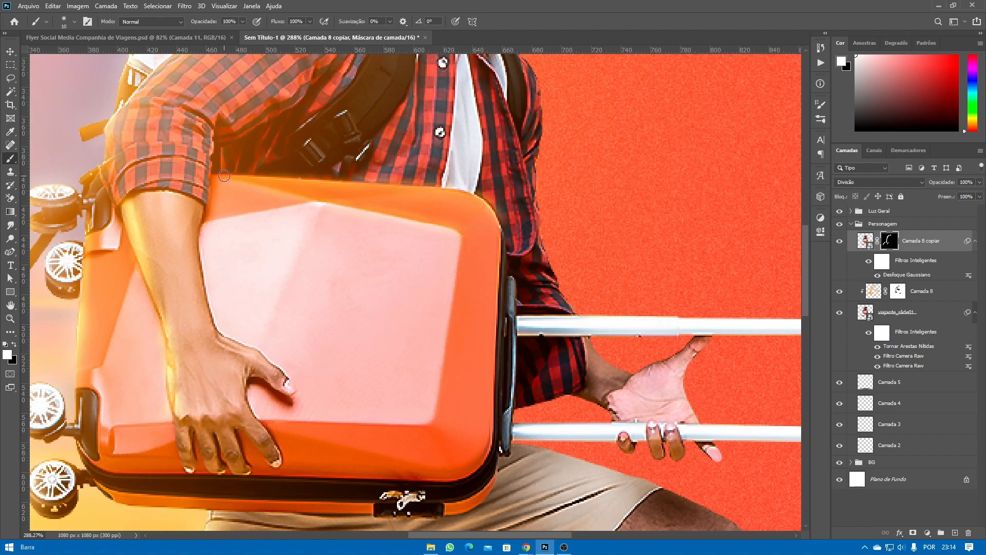
pyautogui.moveTo(224, 176); pyautogui.dragTo(408, 196)
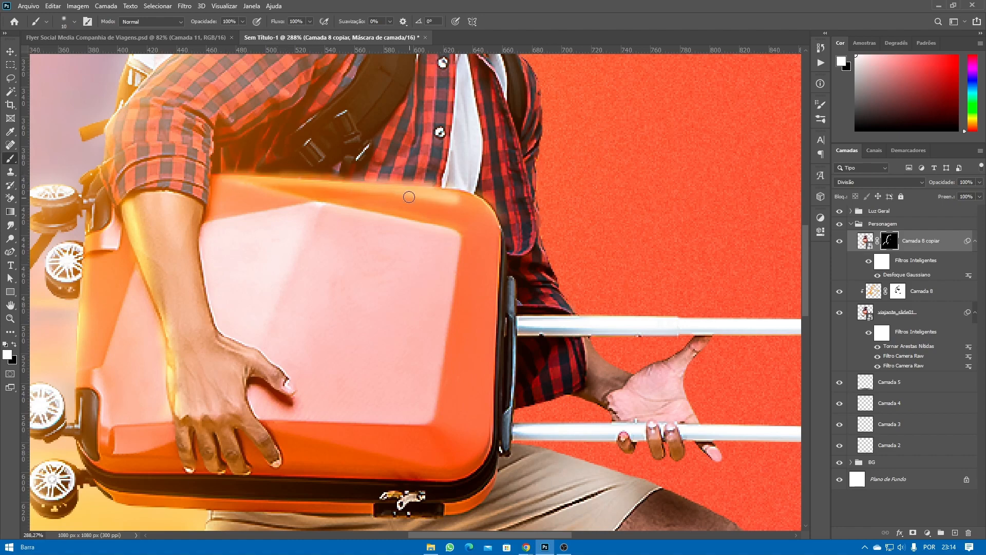
pyautogui.hotkey('ctrl', 'z')
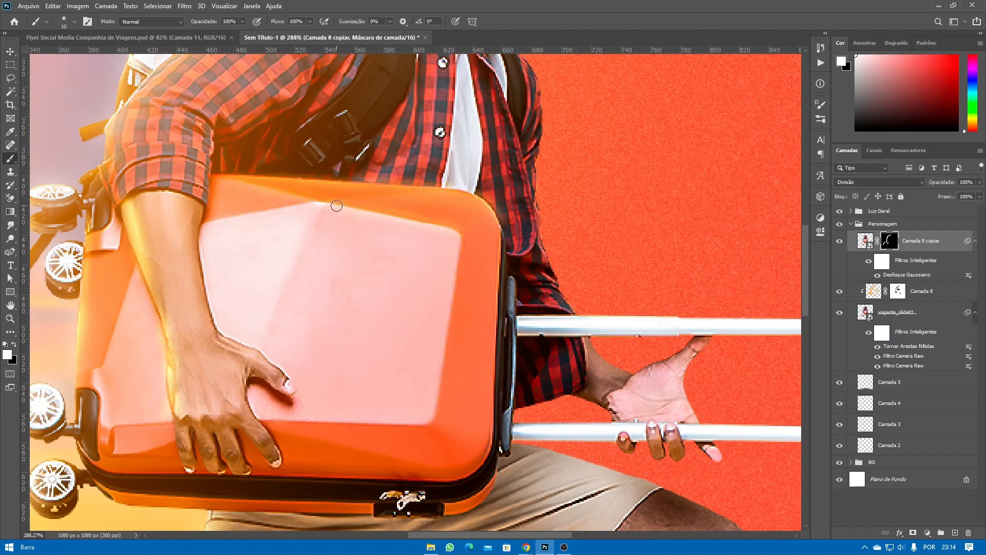
pyautogui.press(']')
pyautogui.press(']')
pyautogui.press(']')
pyautogui.press('[')
pyautogui.click(319, 203)
pyautogui.press(']')
pyautogui.click(319, 205)
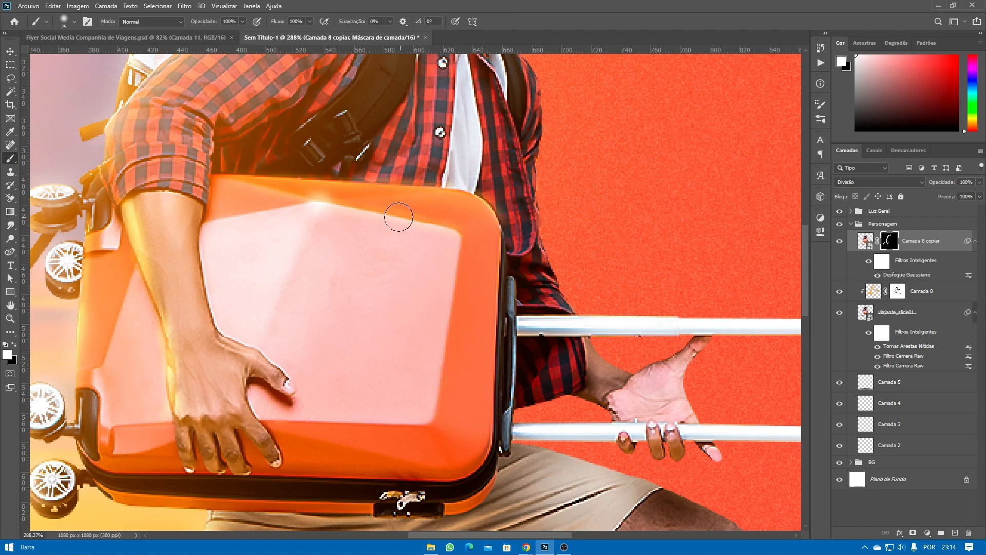
# - Reveal the glow around the suitcase's upper corner nearest the telescopic handle on Camada 8 copiar's mask
pyautogui.hscroll(5, 436, 264)
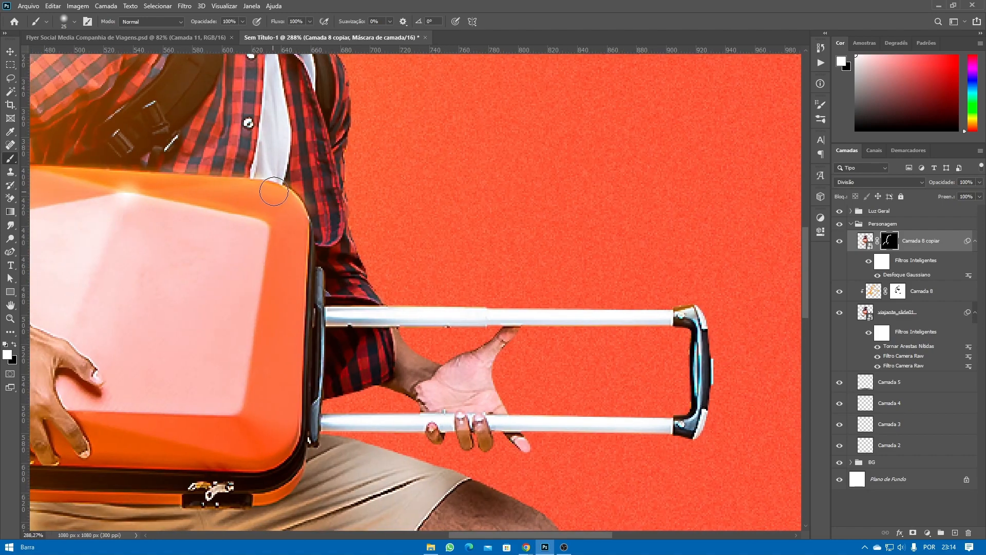
pyautogui.hotkey('ctrl', 'z')
pyautogui.moveTo(271, 181); pyautogui.dragTo(302, 202)
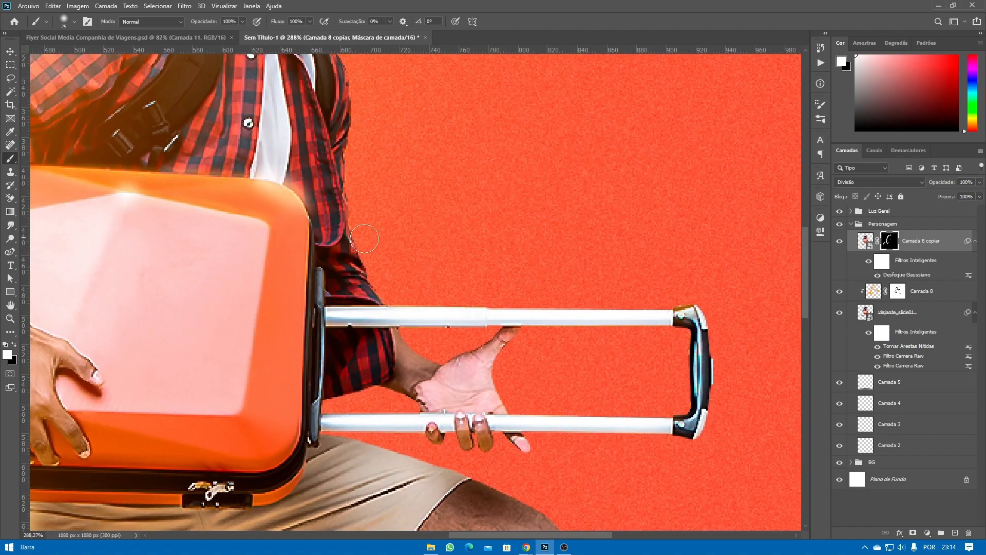
# - Paint the glow along both bars of the suitcase's telescopic handle with the 25 px brush, undoing the overly strong first stroke
pyautogui.scroll(-6, 366, 238)
pyautogui.moveTo(311, 236); pyautogui.dragTo(366, 237)
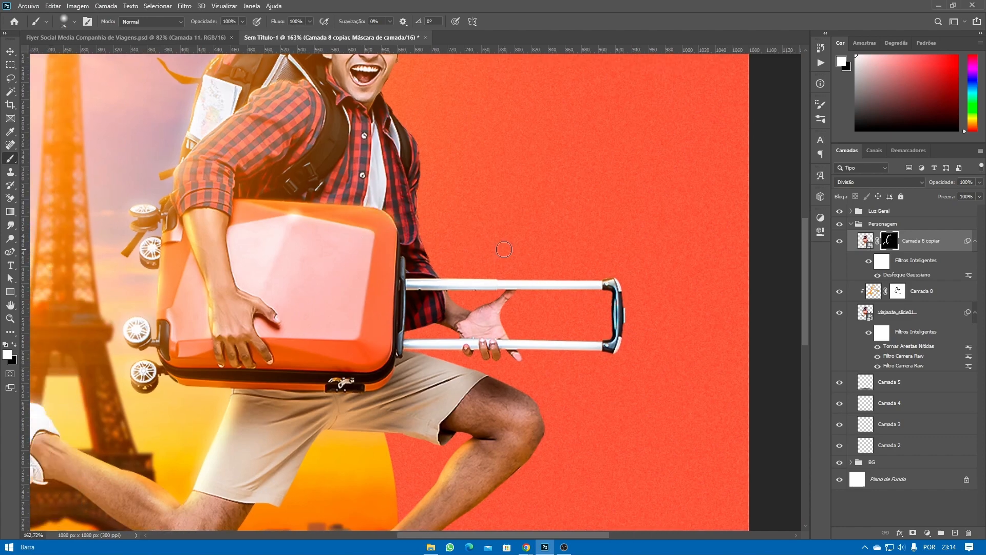
pyautogui.scroll(2, 501, 254)
pyautogui.moveTo(484, 325); pyautogui.dragTo(485, 302)
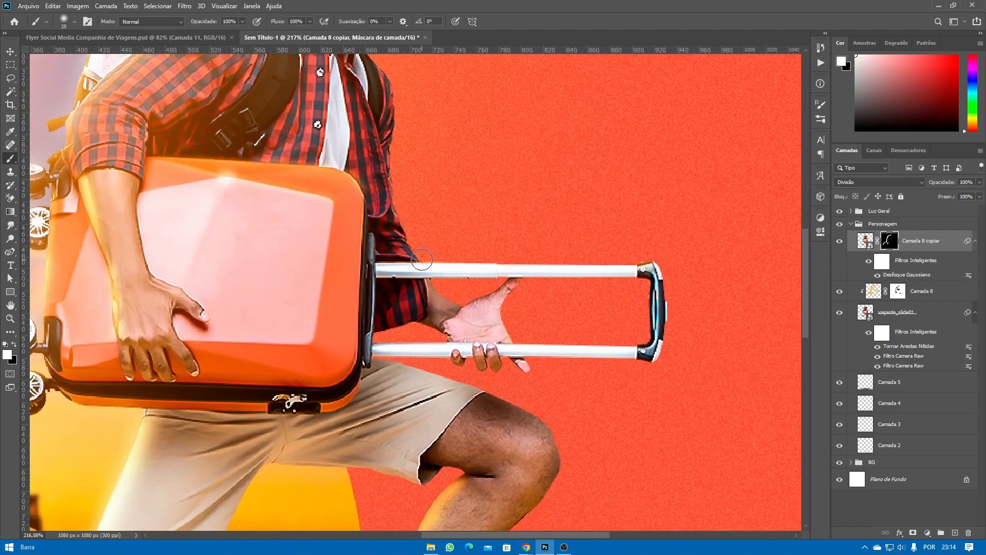
pyautogui.moveTo(422, 260); pyautogui.dragTo(587, 267)
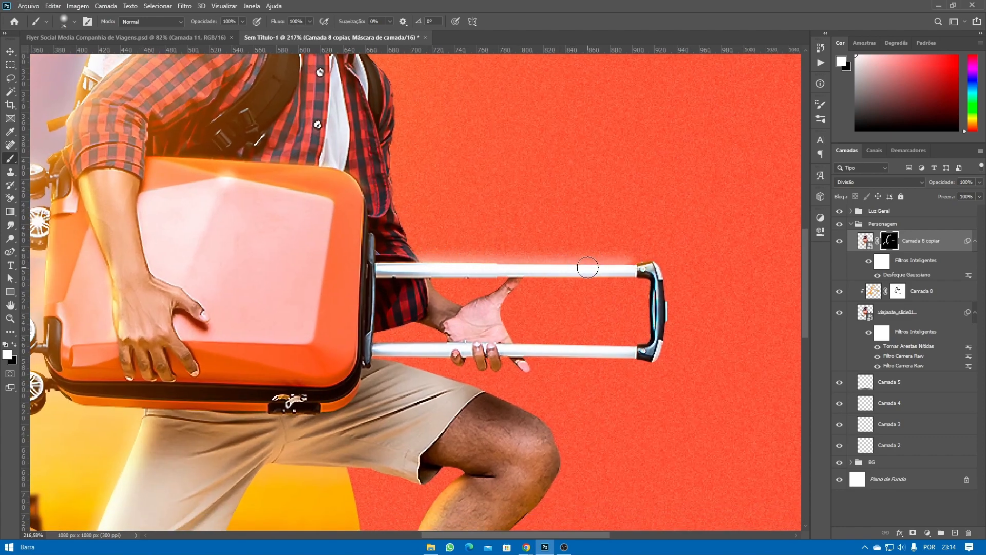
pyautogui.hotkey('ctrl', 'z')
pyautogui.hotkey('ctrl', 'z')
pyautogui.hotkey('ctrl', 'z')
pyautogui.hotkey('ctrl', 'z')
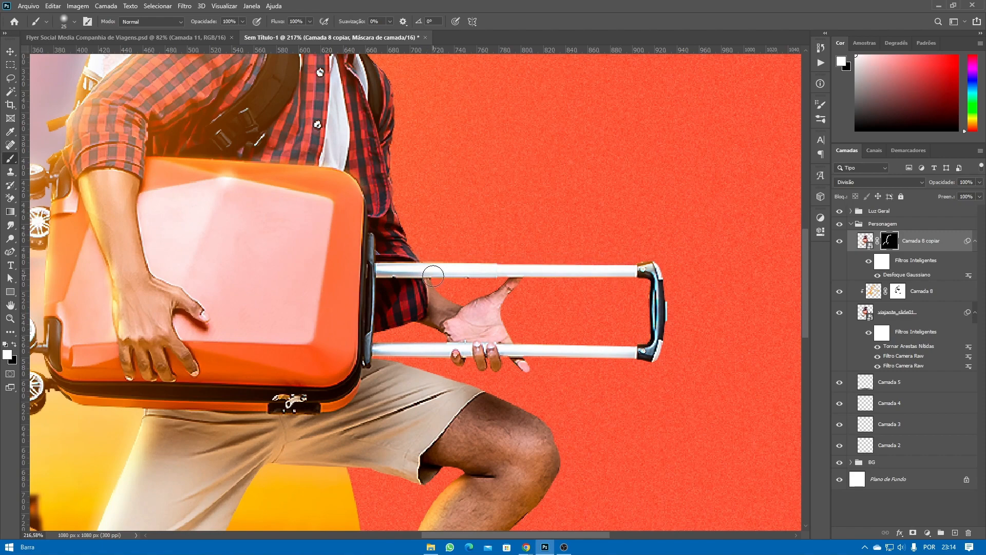
pyautogui.click(430, 268)
pyautogui.moveTo(441, 270); pyautogui.dragTo(632, 270)
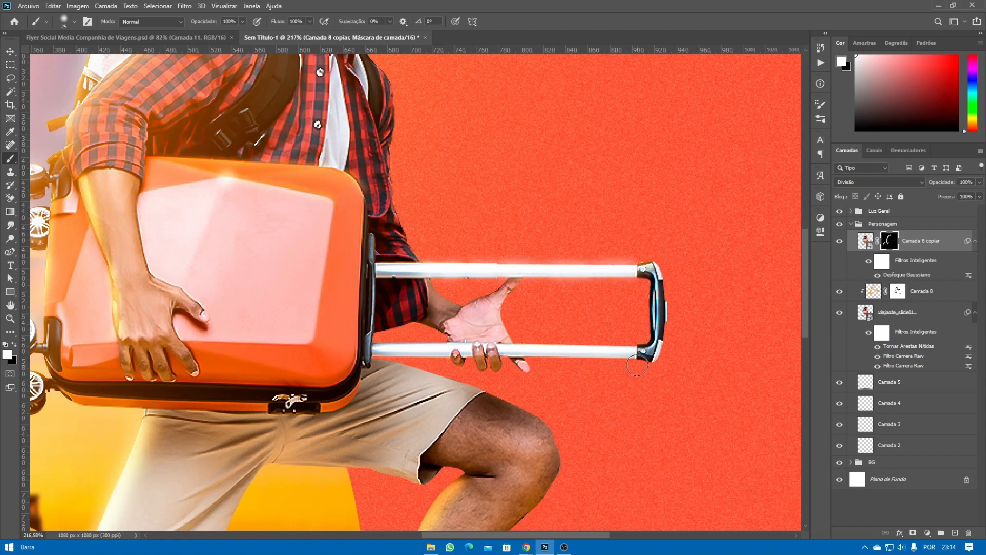
pyautogui.moveTo(637, 365)
pyautogui.mouseDown()
pyautogui.moveTo(624, 353)
pyautogui.moveTo(364, 352)
pyautogui.mouseUp()
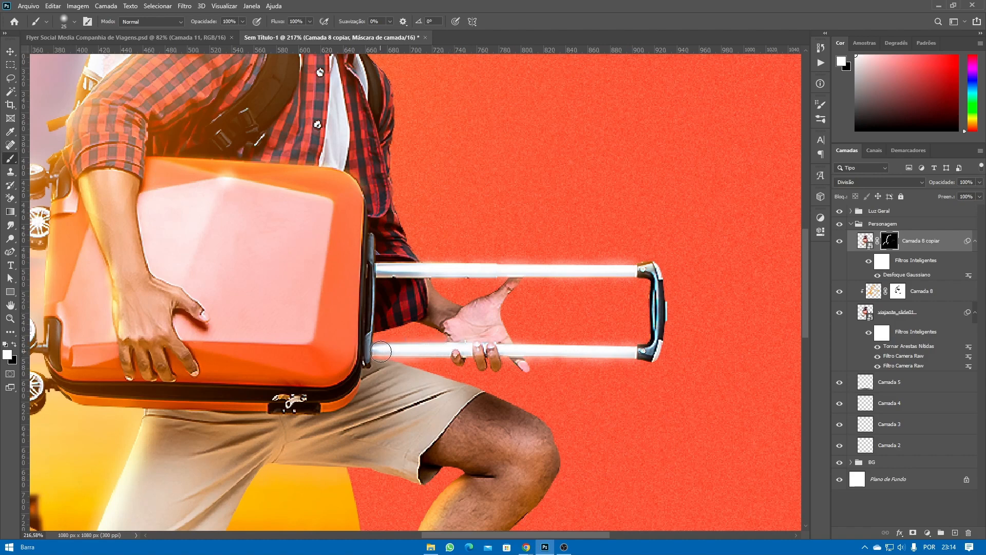
# - Reveal the glow around the front shoe's heel by painting white with a 40 px brush on Camada 8 copiar's mask
pyautogui.scroll(-4, 380, 351)
pyautogui.scroll(2, 444, 396)
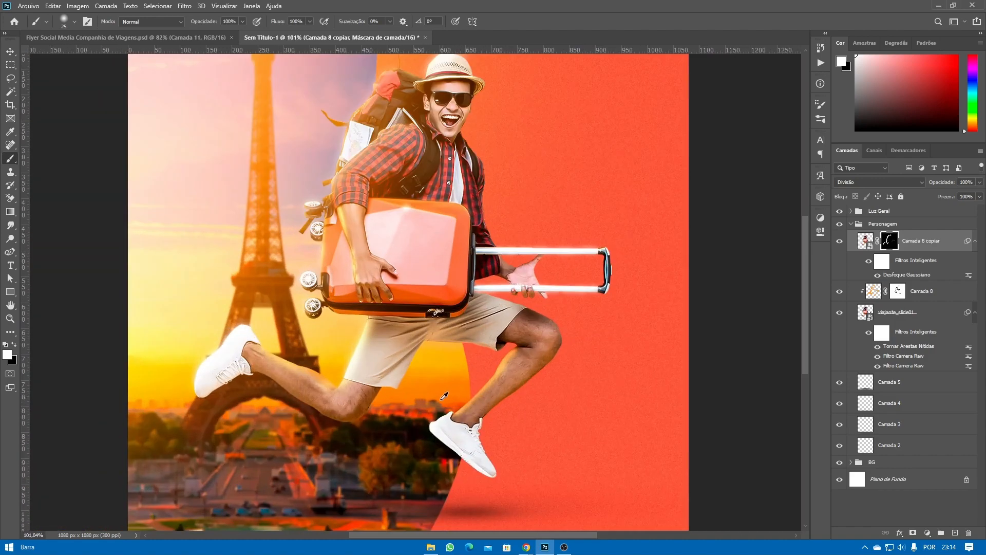
pyautogui.scroll(3, 444, 396)
pyautogui.press(']')
pyautogui.press(']')
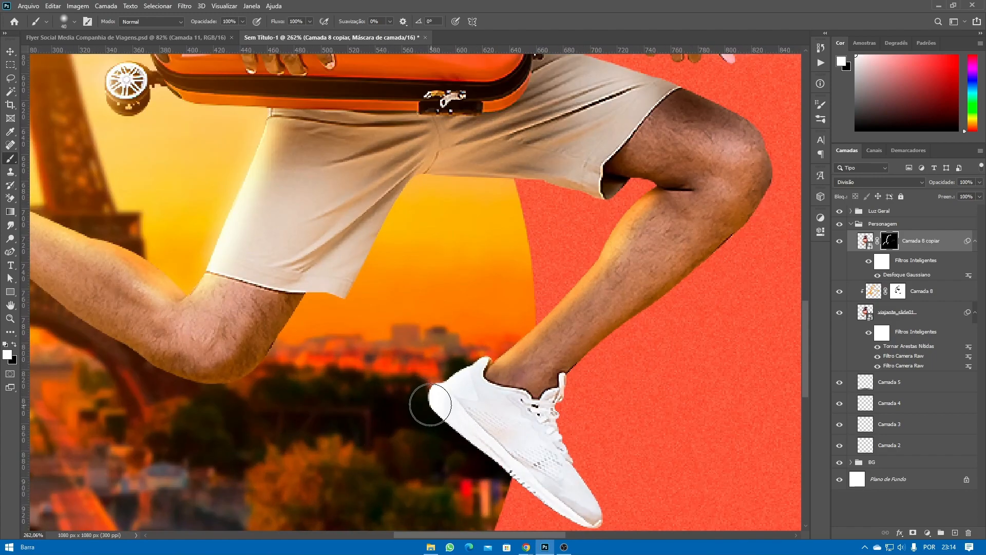
pyautogui.moveTo(431, 405); pyautogui.dragTo(432, 383)
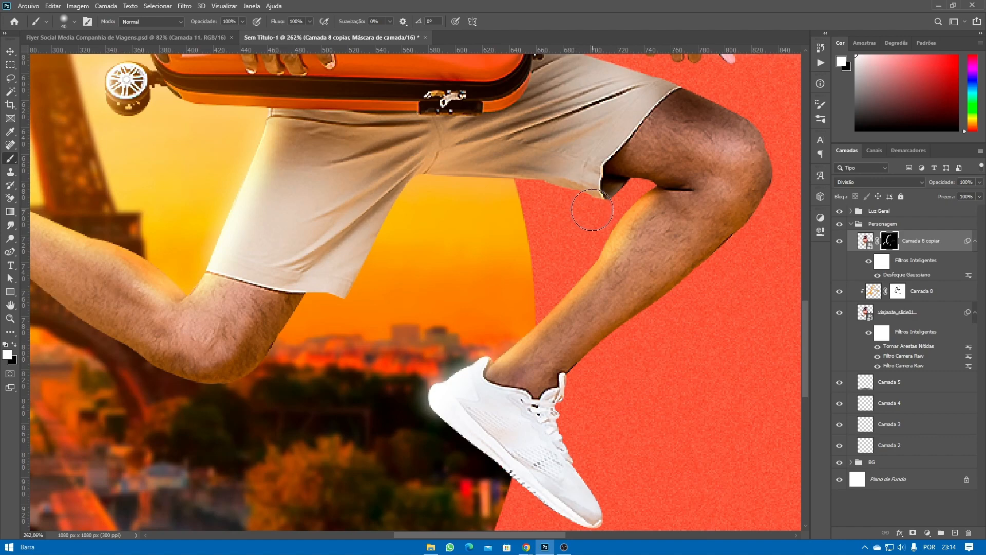
# - Examine the whole composition with Camada 8 copiar's glow switched off and on
pyautogui.scroll(-2, 518, 257)
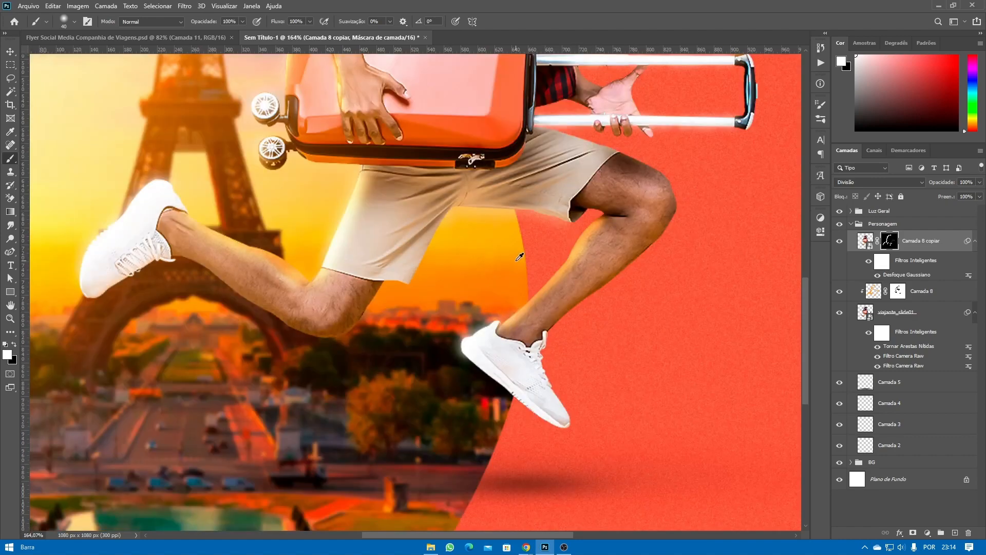
pyautogui.scroll(-2, 519, 257)
pyautogui.scroll(-3, 557, 239)
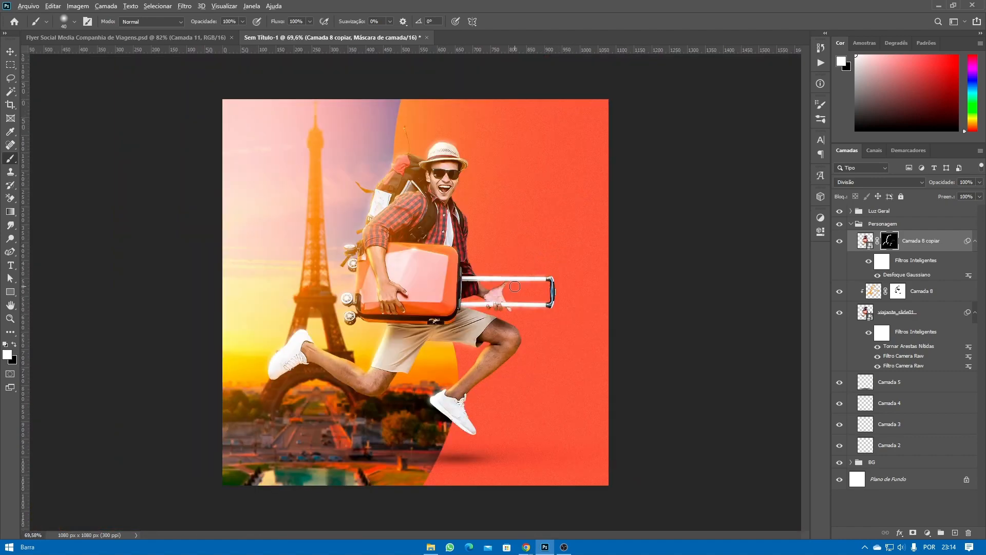
pyautogui.scroll(-1, 496, 340)
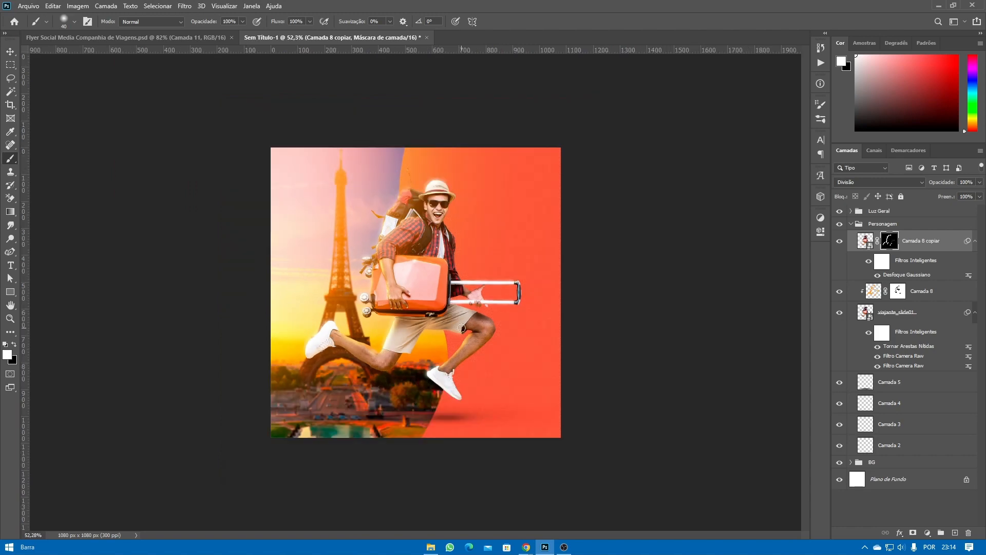
pyautogui.scroll(2, 470, 327)
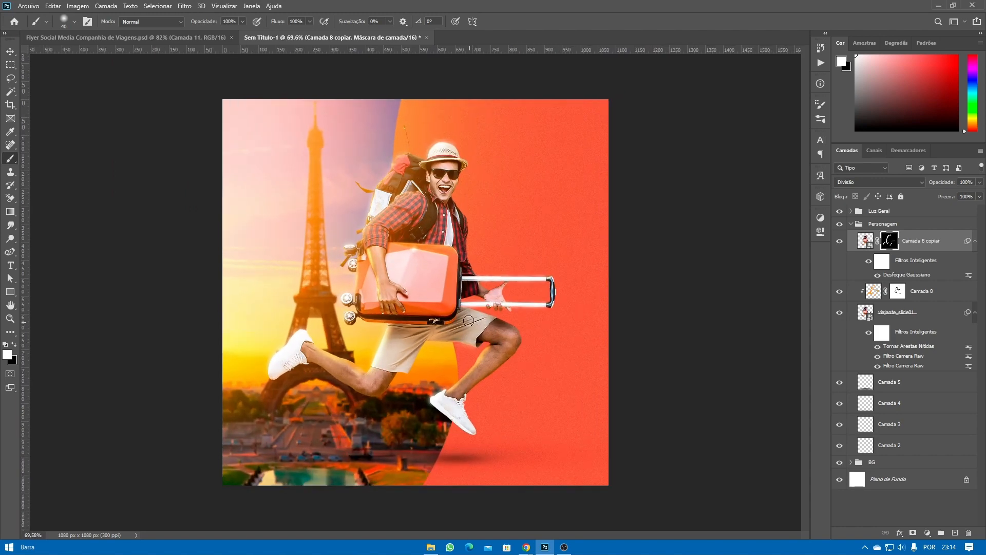
pyautogui.click(839, 241)
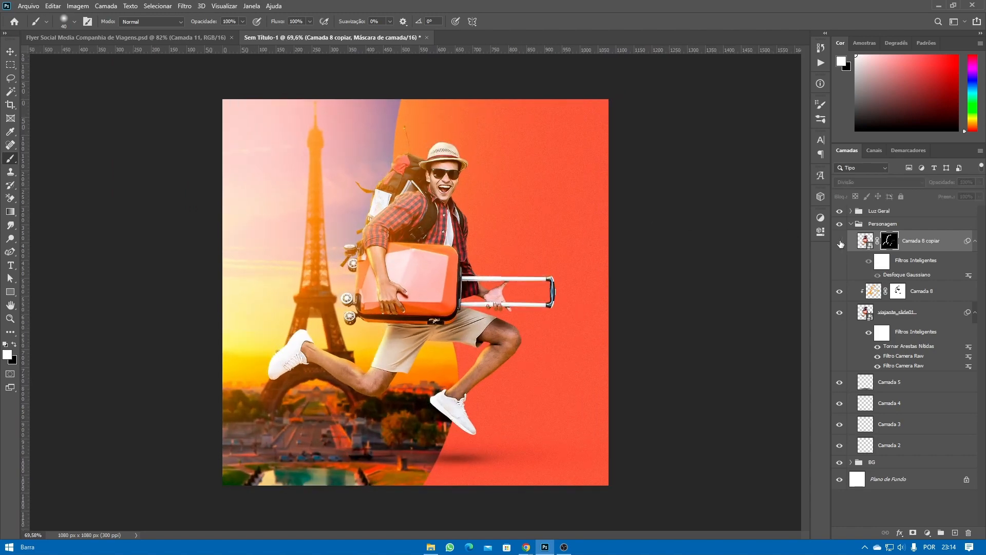
pyautogui.click(840, 241)
pyautogui.click(840, 242)
pyautogui.click(840, 241)
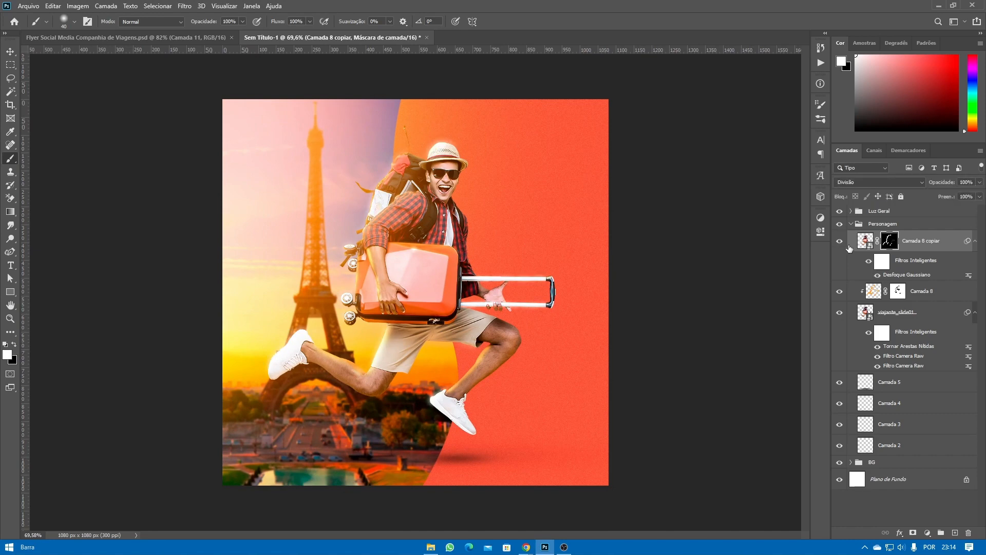
# - Set Camada 8 copiar's fill to 53% and compare the image with the glow layer hidden and shown
pyautogui.click(869, 245)
pyautogui.click(980, 197)
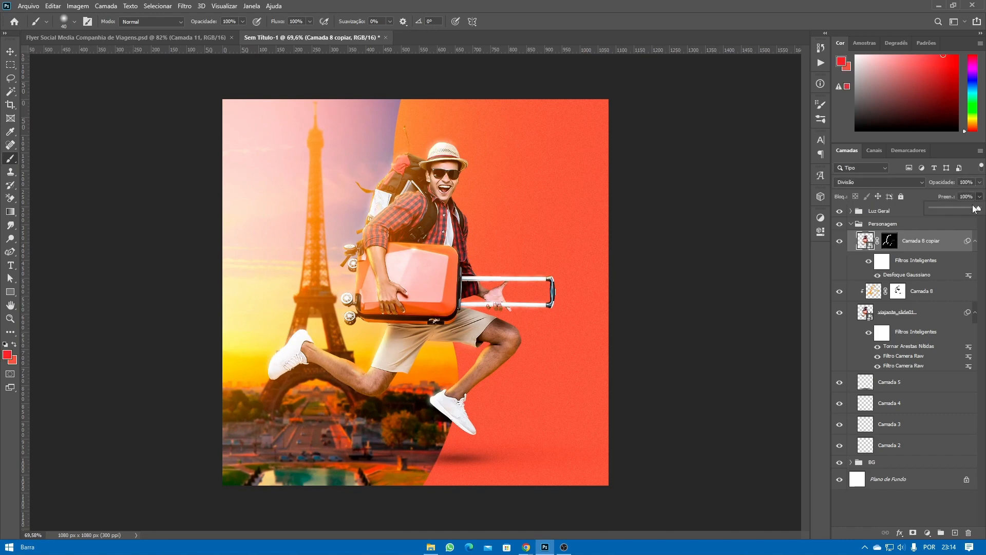
pyautogui.moveTo(979, 208); pyautogui.dragTo(959, 211)
pyautogui.click(840, 243)
pyautogui.click(840, 243)
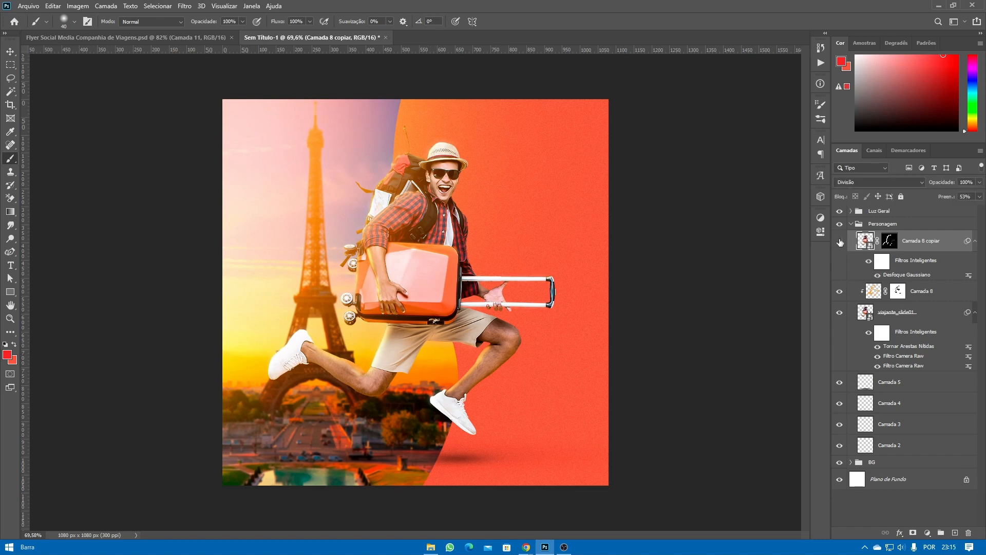
pyautogui.click(840, 241)
pyautogui.click(839, 241)
# - Deselect the layers, fit the artwork in view, and save the document as the PSD "Flyer Social Media Companhia de Viagens Aula"
pyautogui.click(10, 51)
pyautogui.keyDown('ctrl'); pyautogui.click(198, 154); pyautogui.keyUp('ctrl')
pyautogui.hotkey('ctrl', '0')
pyautogui.hotkey('ctrl', 's')
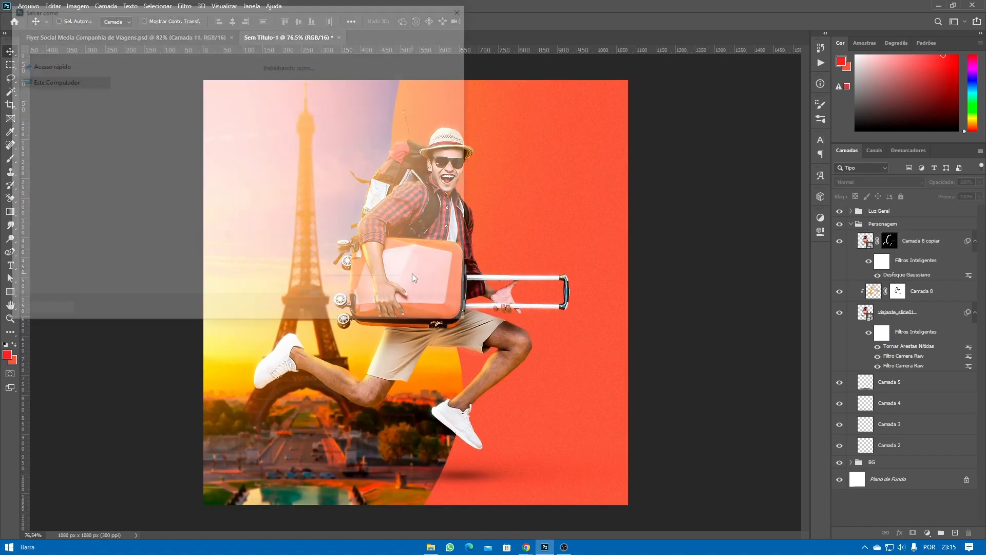
pyautogui.click(142, 97)
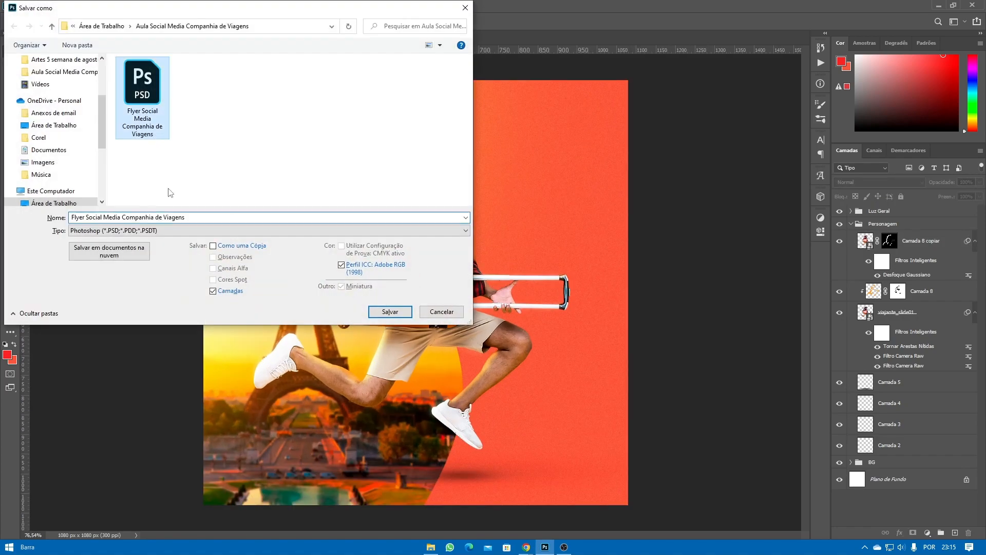
pyautogui.click(199, 222)
pyautogui.click(207, 218)
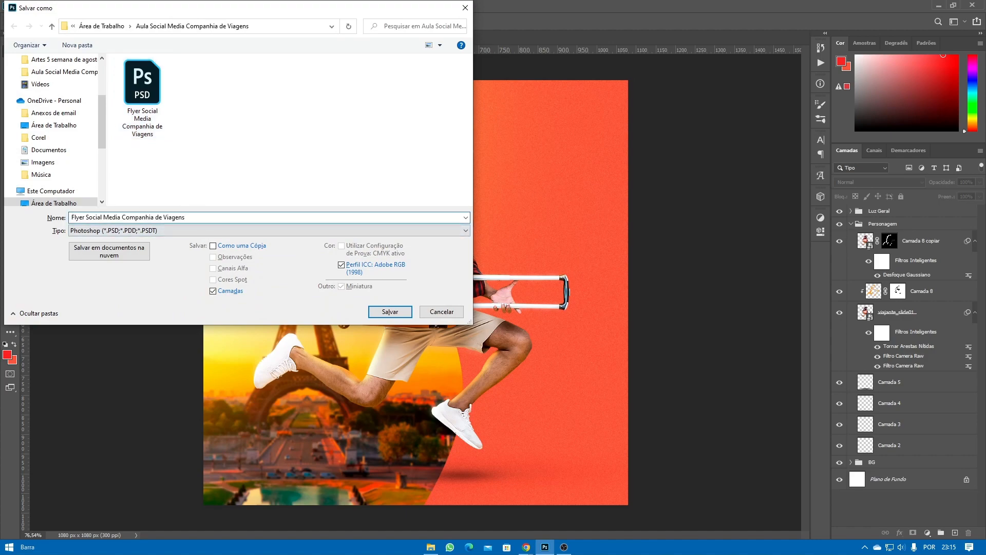
pyautogui.press('Return')
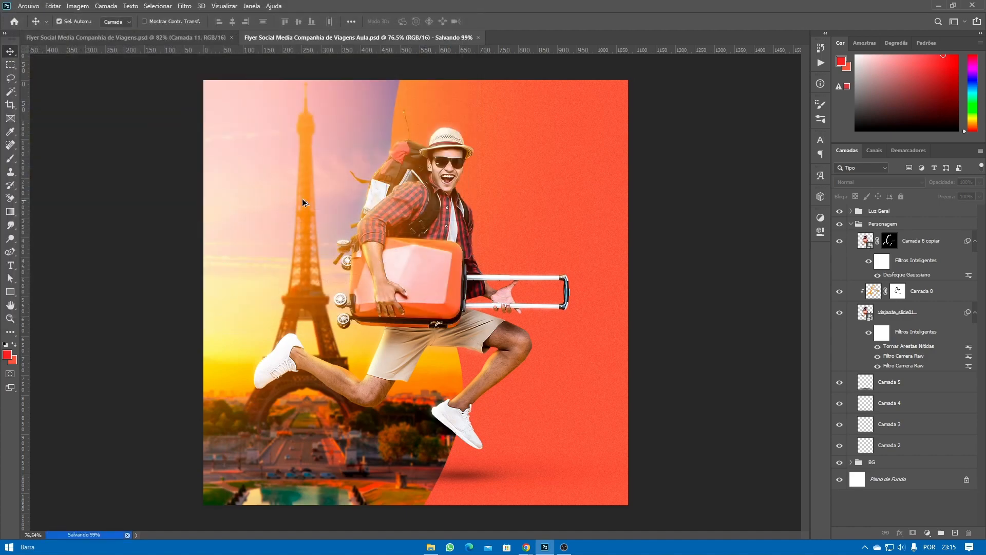
pyautogui.scroll(-1, 429, 206)
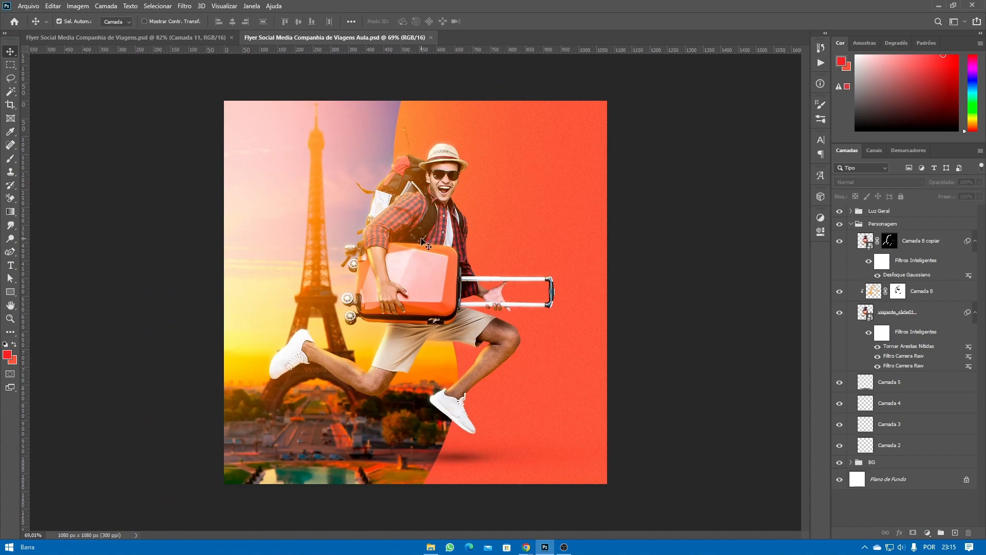
# - Collapse the Personagem group in the layer stack
pyautogui.scroll(-1, 421, 239)
pyautogui.scroll(1, 422, 241)
pyautogui.click(855, 226)
pyautogui.click(852, 225)
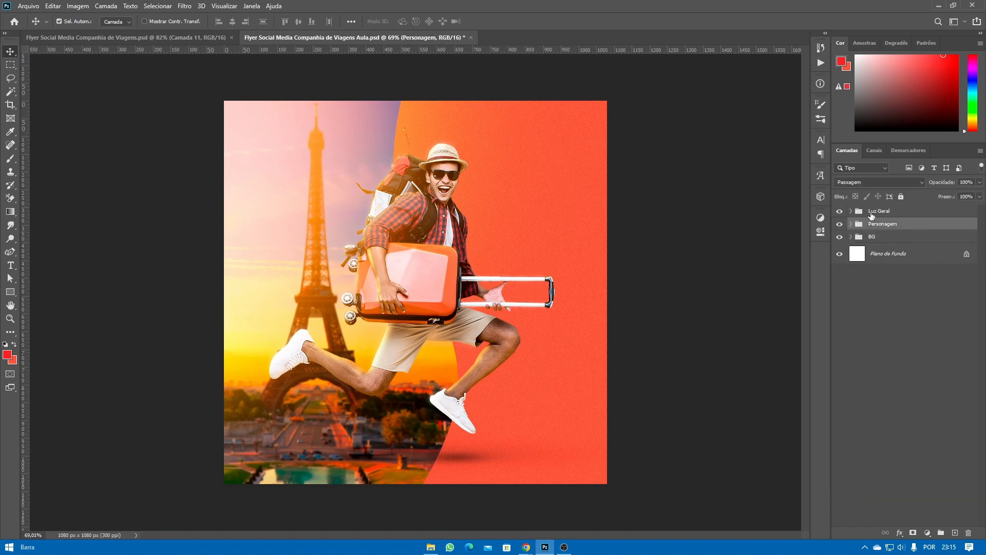
# - Draw a thin white rectangle about 800 × 8 px across the flyer's lower left, on a new layer above the Luz Geral group
pyautogui.click(873, 212)
pyautogui.click(955, 532)
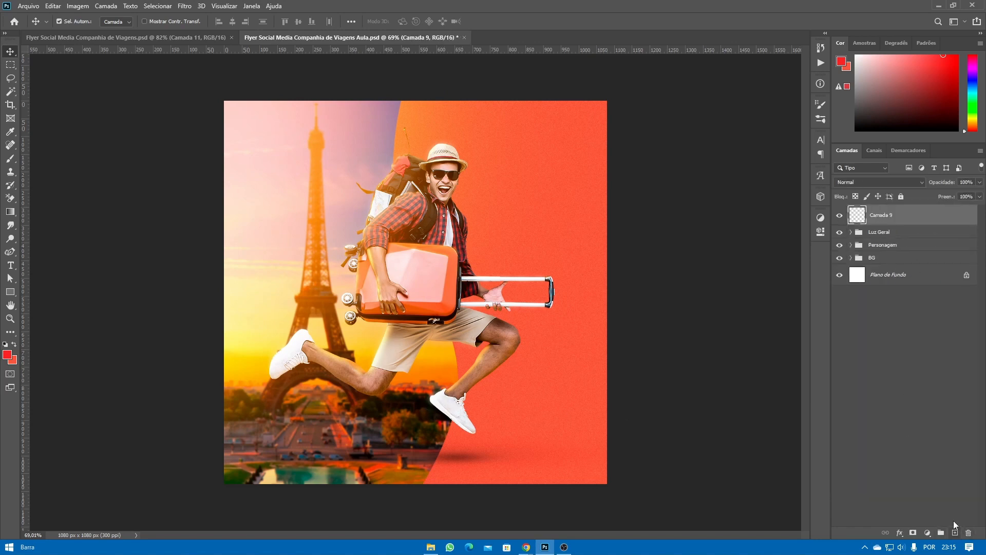
pyautogui.click(10, 291)
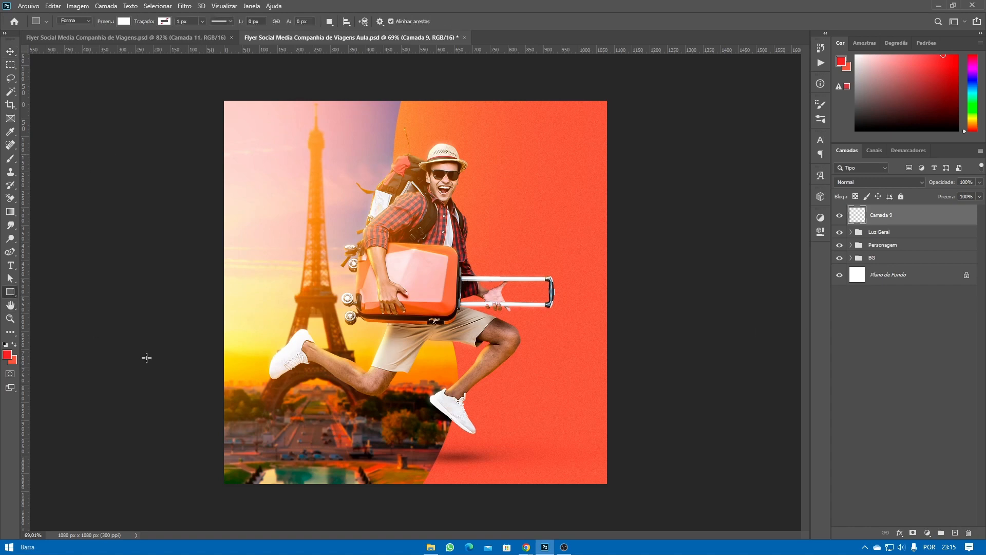
pyautogui.moveTo(209, 453); pyautogui.dragTo(493, 453)
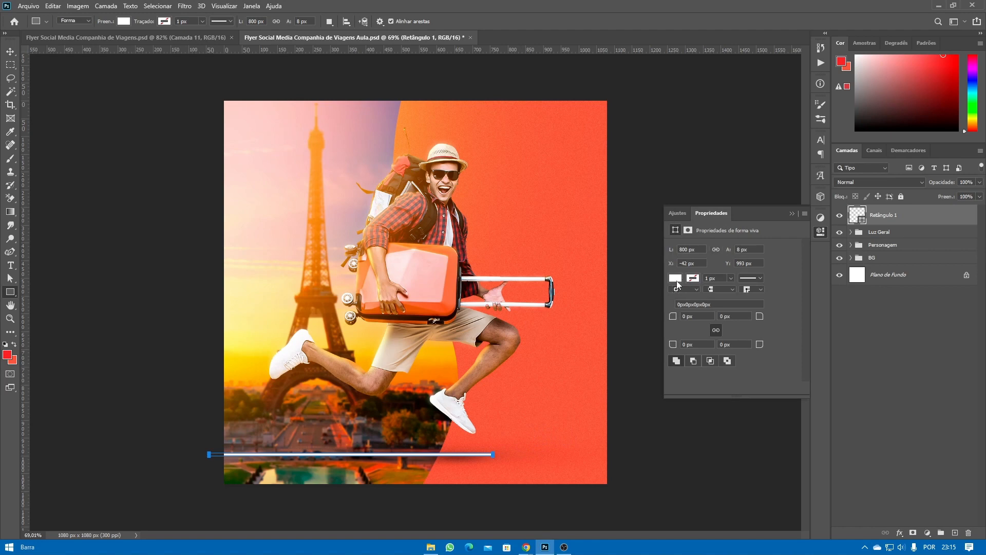
pyautogui.click(676, 278)
pyautogui.click(799, 299)
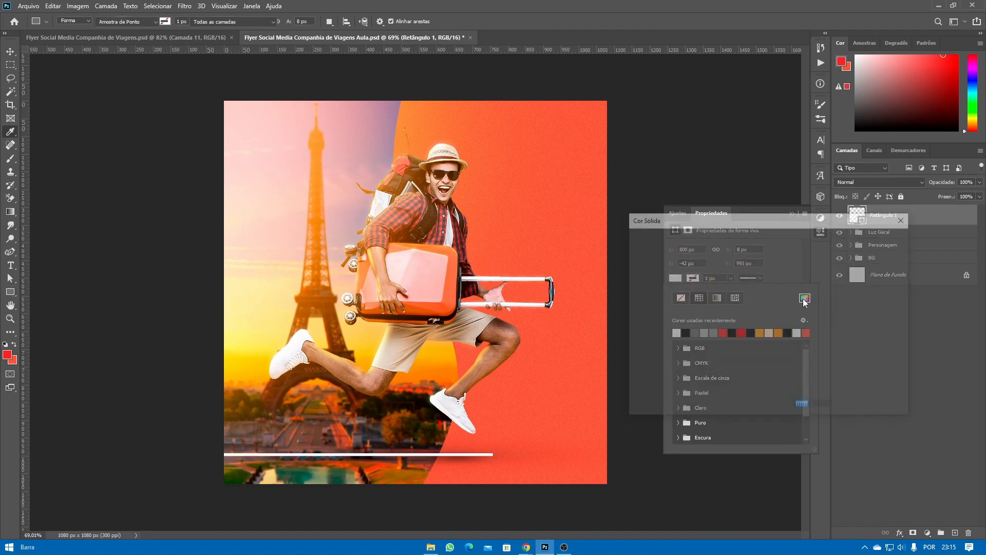
pyautogui.click(853, 237)
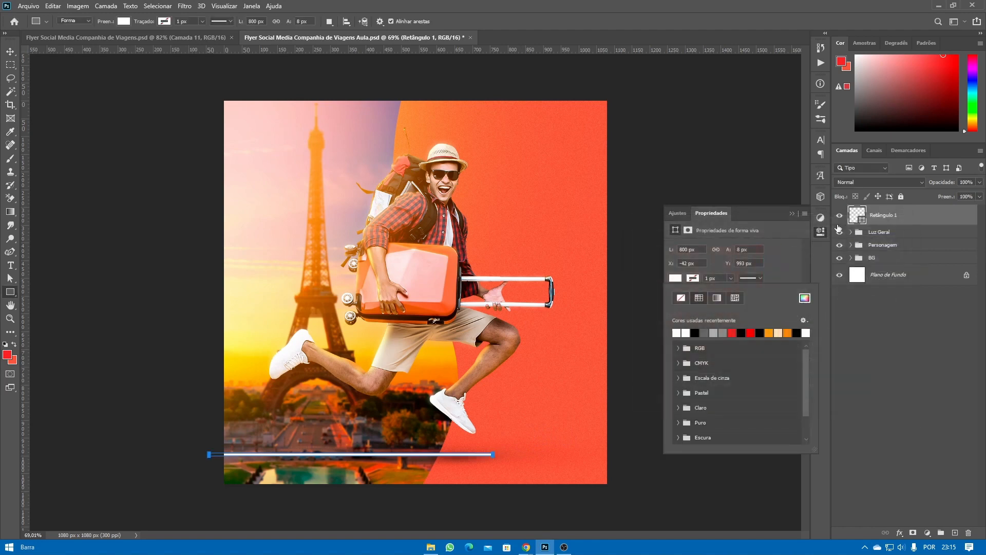
pyautogui.click(789, 222)
pyautogui.click(792, 213)
# - Move the white bar slightly up so it sits just below the traveller's front shoe
pyautogui.press('v')
pyautogui.scroll(2, 405, 460)
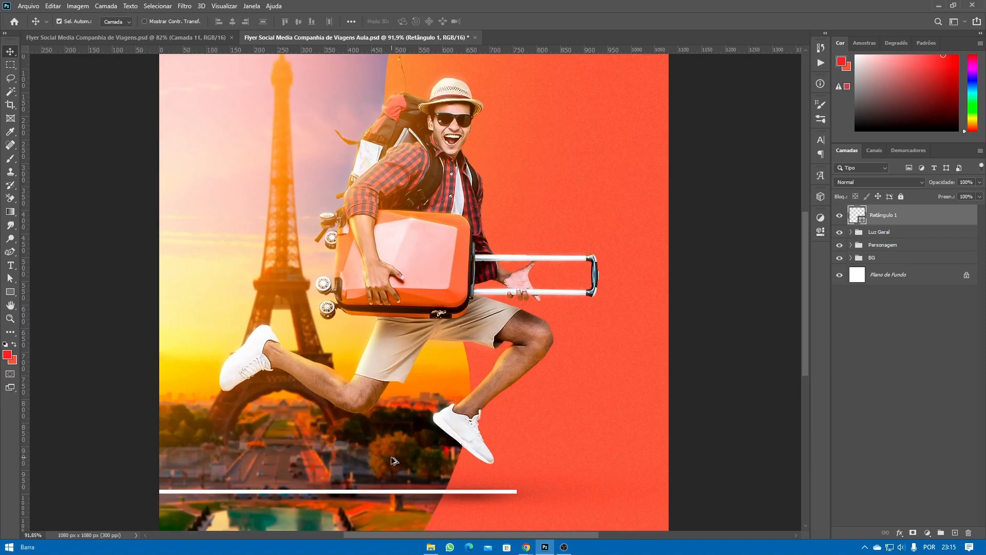
pyautogui.moveTo(441, 458); pyautogui.dragTo(436, 442)
pyautogui.scroll(-3, 440, 442)
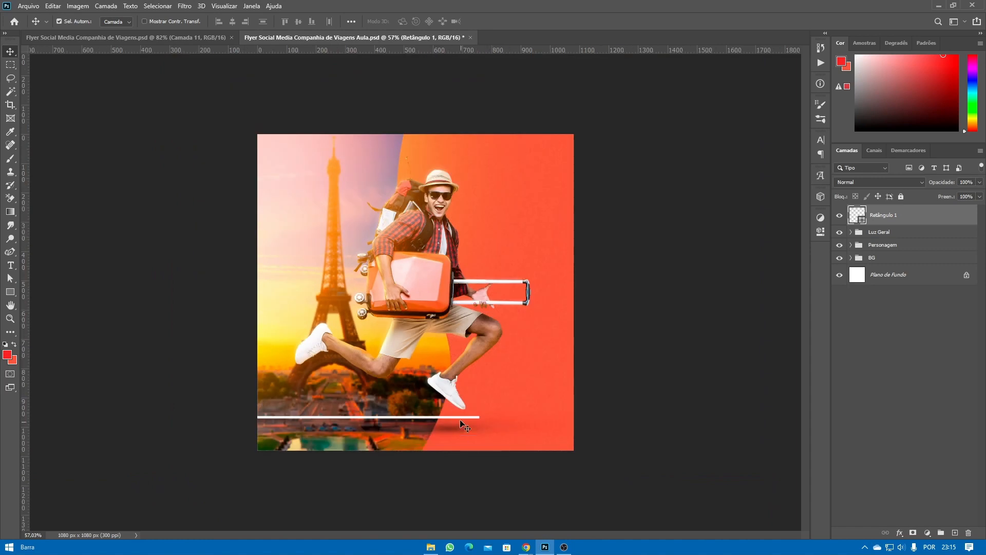
# - Copy the Logo group from the finished flyer into the Aula document and place the logo beside the white bar's right end
pyautogui.click(195, 38)
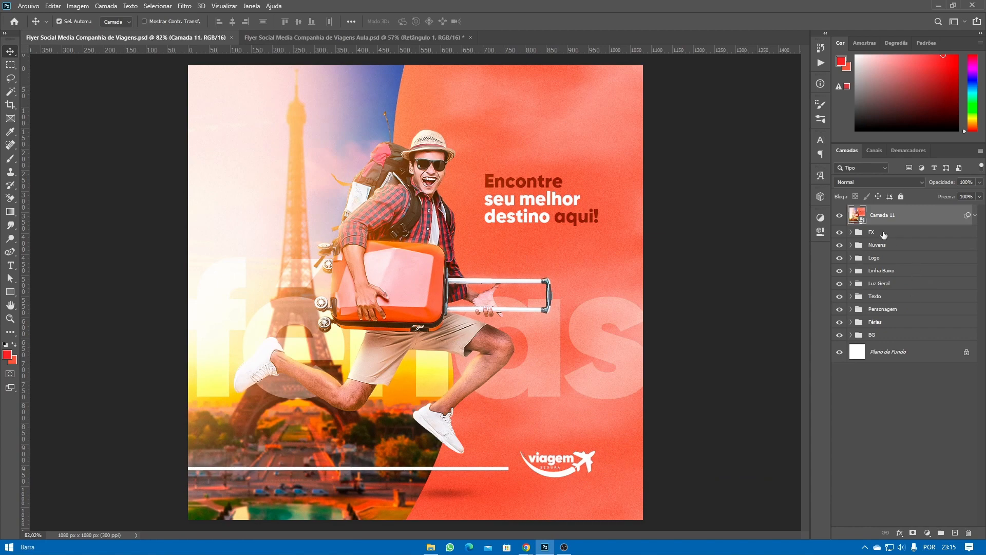
pyautogui.moveTo(884, 253); pyautogui.dragTo(513, 428)
pyautogui.scroll(9, 515, 440)
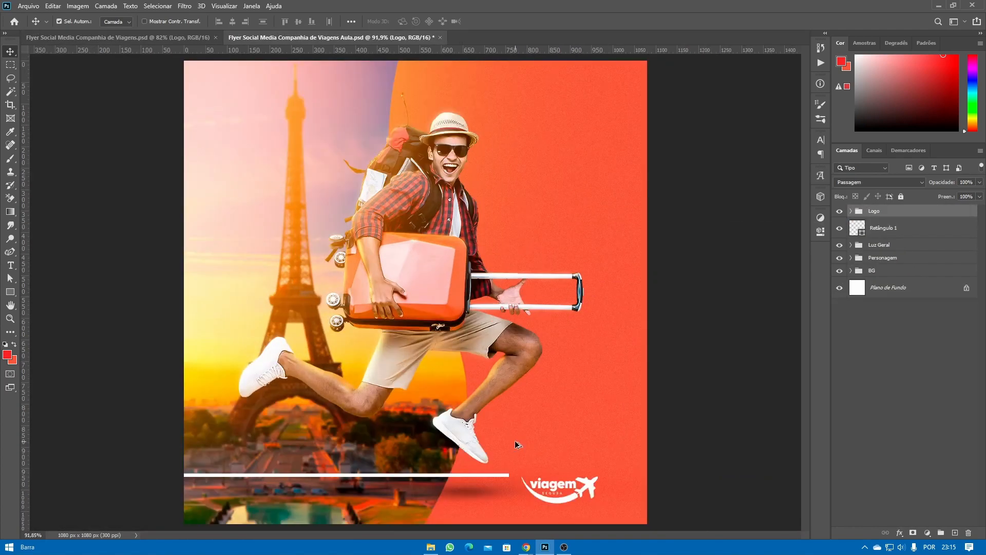
pyautogui.scroll(-3, 601, 489)
pyautogui.moveTo(583, 434); pyautogui.dragTo(580, 408)
pyautogui.hotkey('ctrl', '0')
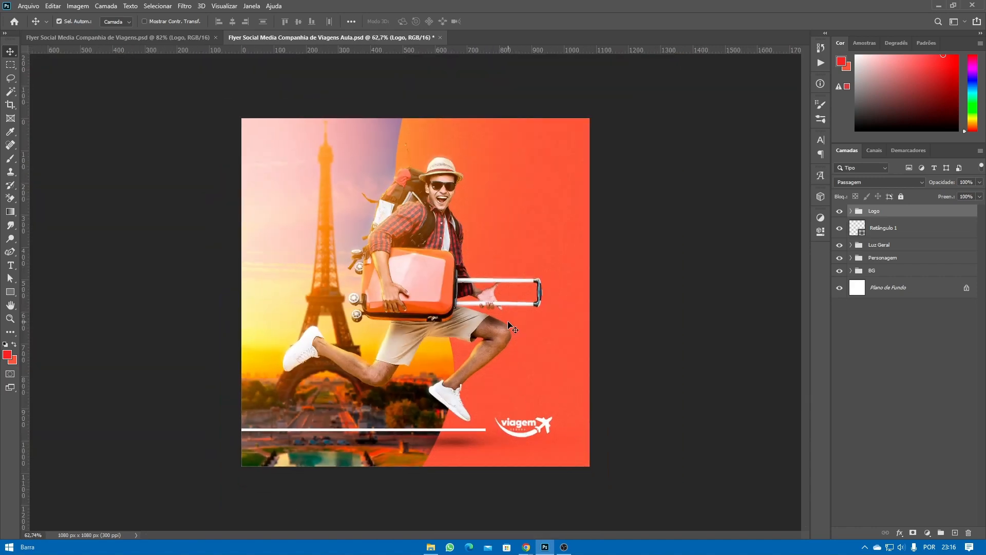
pyautogui.hotkey('ctrl', '0')
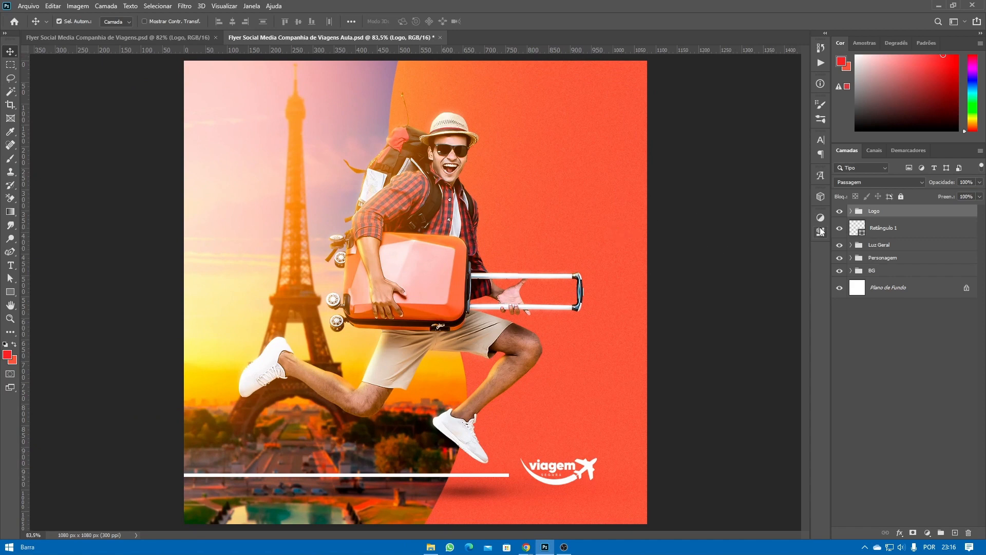
# - Group the Retângulo 1 layer, name the group "Faixa Branca", and collapse it
pyautogui.click(890, 232)
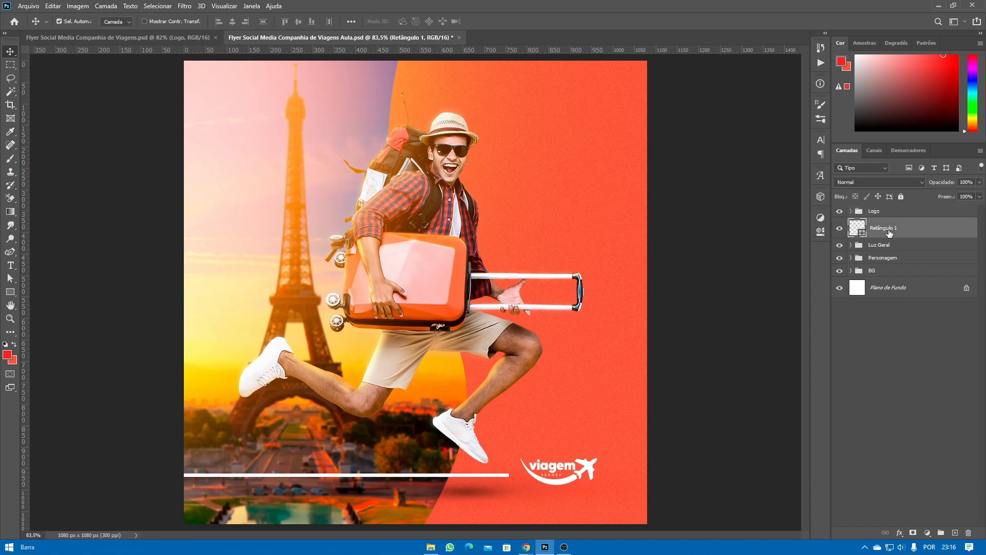
pyautogui.press('ctrl')
pyautogui.hotkey('ctrl', 'g')
pyautogui.doubleClick(880, 224)
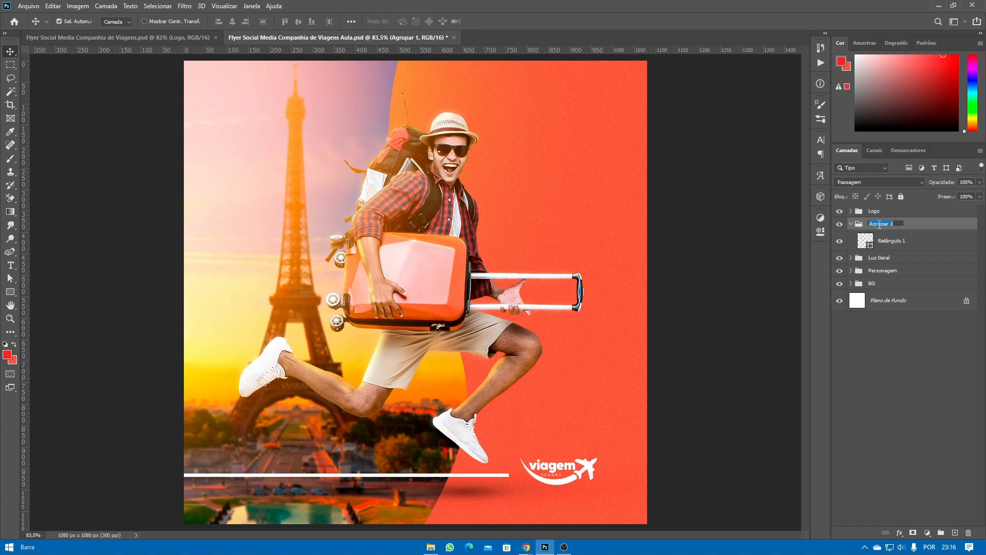
pyautogui.write('Faixa Branca')
pyautogui.press('Return')
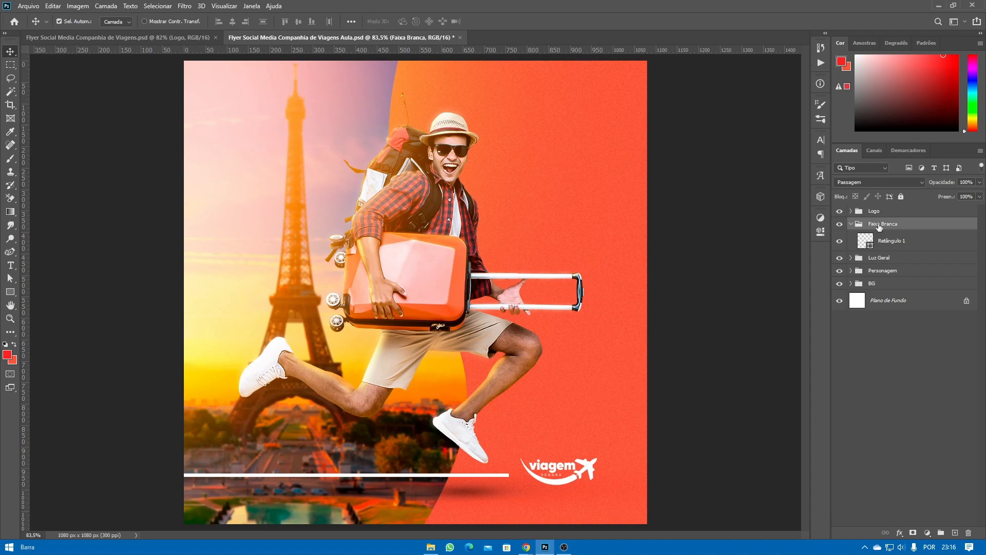
pyautogui.click(851, 224)
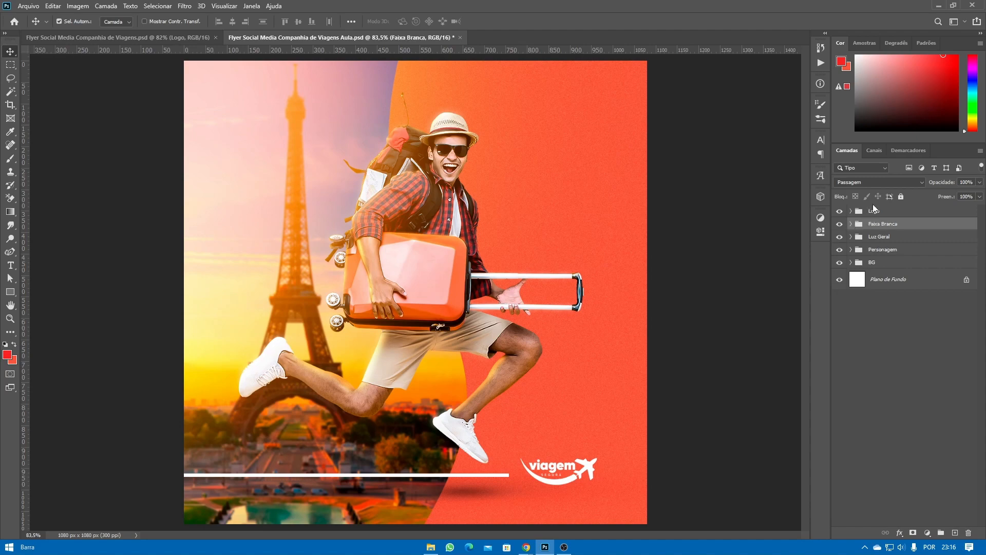
# - Check the finished flyer's headline, then start a 35 pt white Gilroy-Black text layer above the Logo group, beside the traveller's head
pyautogui.click(874, 211)
pyautogui.hotkey('ctrl', 'Tab')
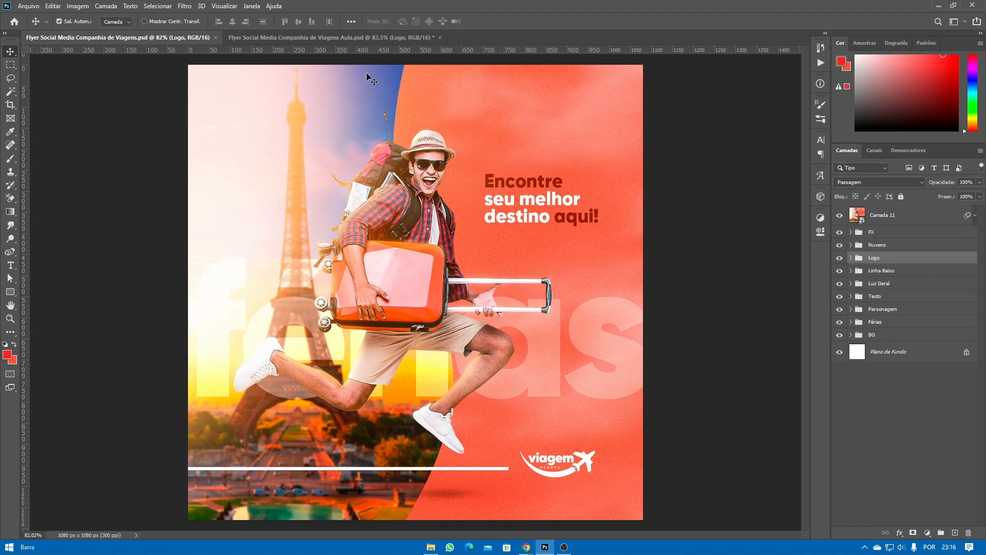
pyautogui.click(331, 37)
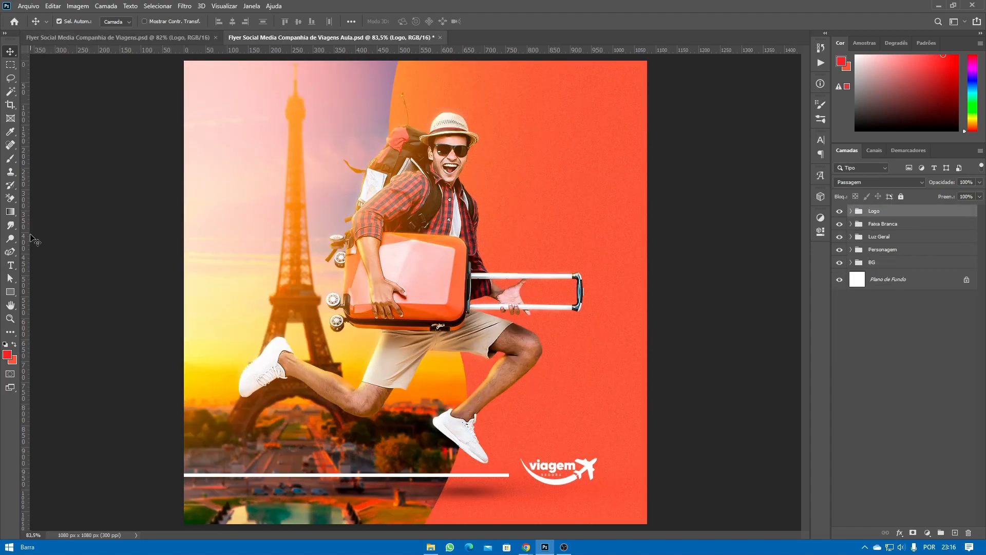
pyautogui.click(11, 266)
pyautogui.click(504, 178)
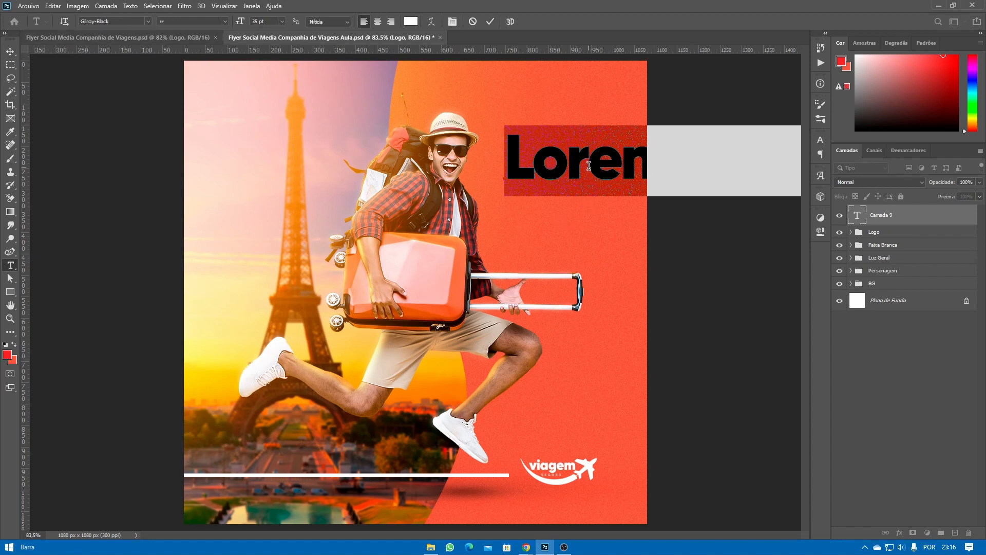
# - Compare with the finished flyer's headline and replace the placeholder text with "Enconte"
pyautogui.click(156, 42)
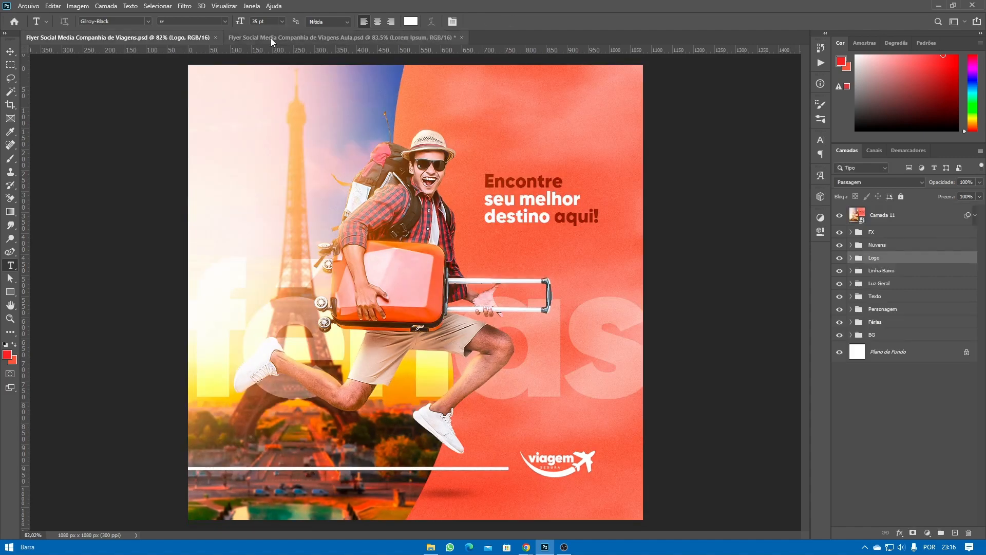
pyautogui.click(288, 38)
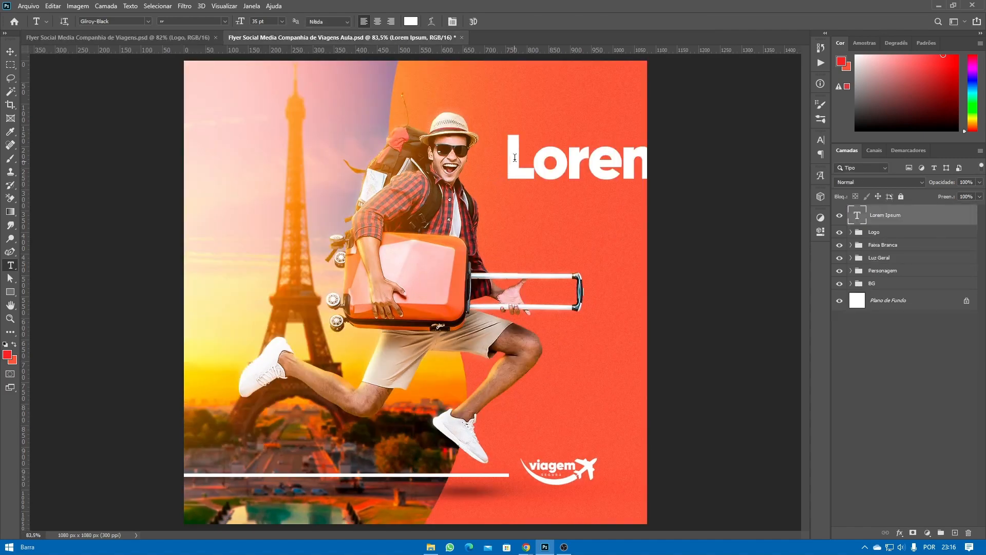
pyautogui.click(625, 189)
pyautogui.hotkey('ctrl', 'a')
pyautogui.write('Enc')
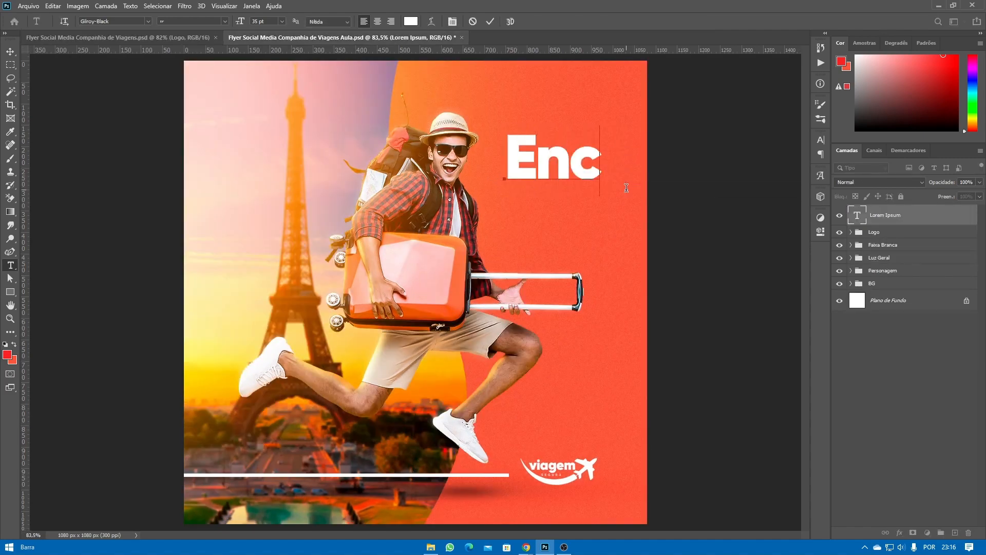
pyautogui.write('on')
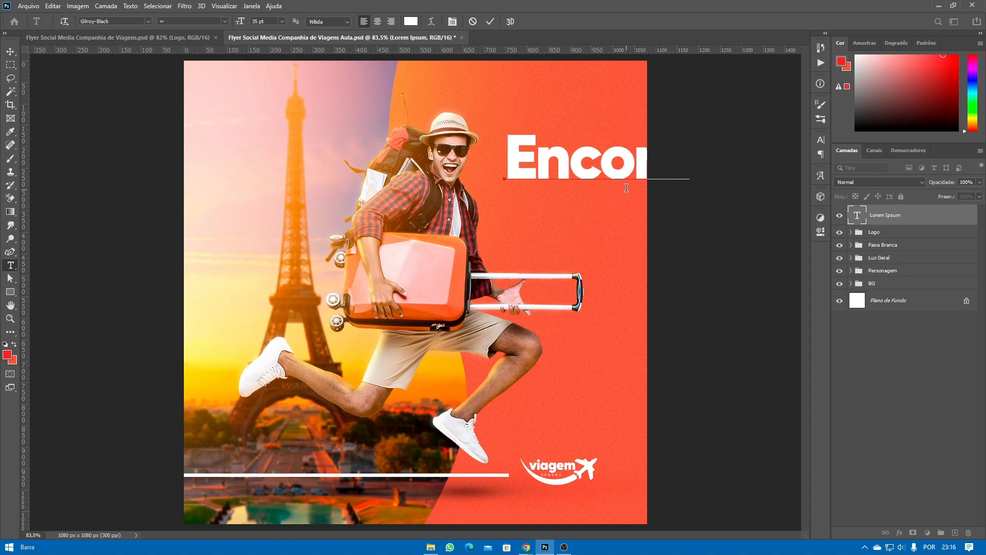
pyautogui.write('te')
pyautogui.hotkey('ctrl', 'a')
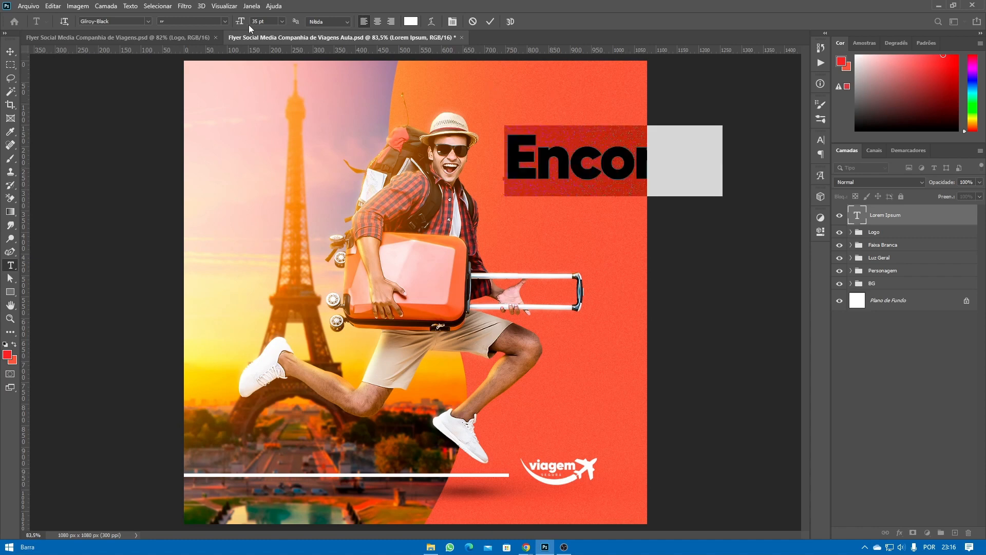
pyautogui.hotkey('ctrl', 'Return')
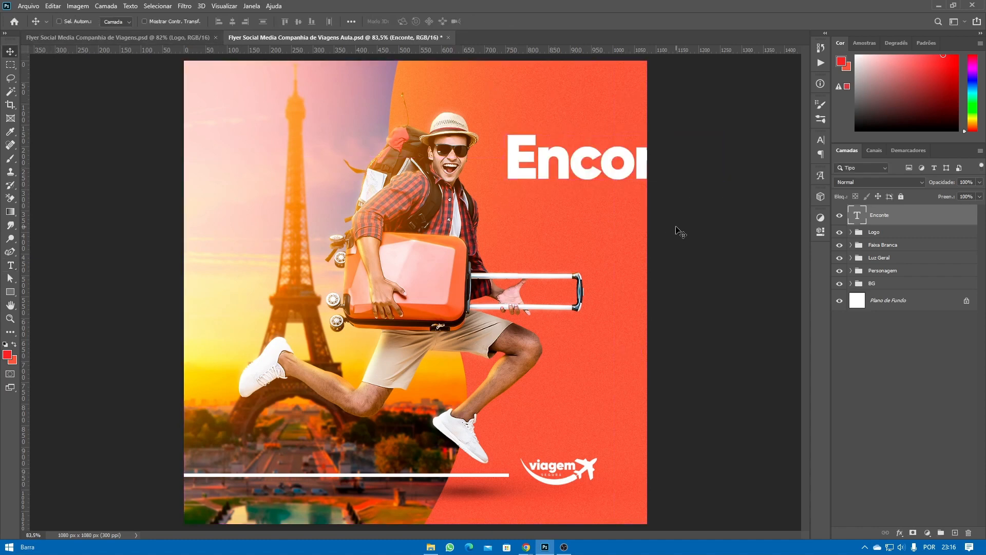
# - Scale the headline text down to about 10.82 pt and position it beside the traveller's shoulder
pyautogui.hotkey('ctrl', 't')
pyautogui.moveTo(724, 161); pyautogui.dragTo(532, 182)
pyautogui.press('Return')
# - Correct the headline's word to "Encontre" and add the lines "seu melhor" and "destino aqui!" below it
pyautogui.click(532, 182)
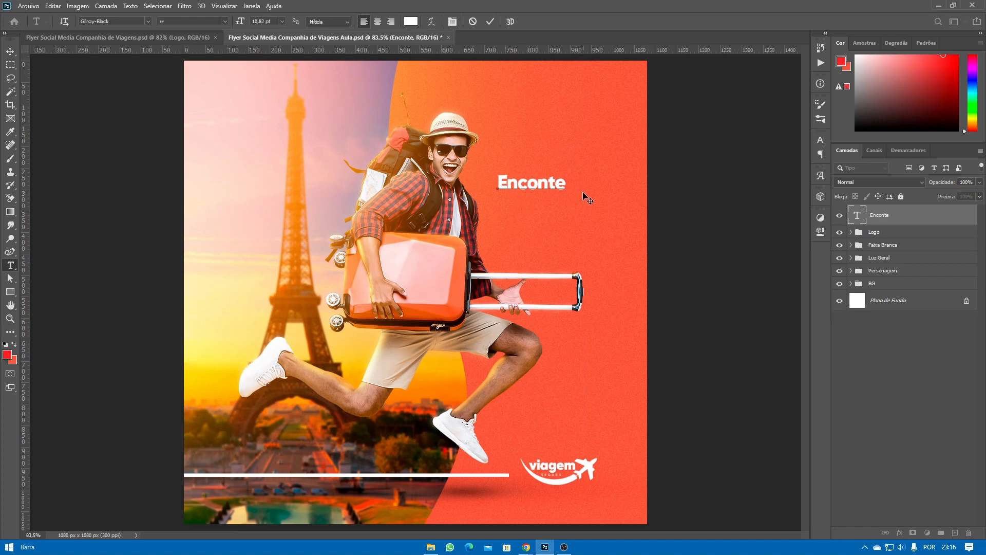
pyautogui.write('tr')
pyautogui.press('Return')
pyautogui.write('seu melhor ')
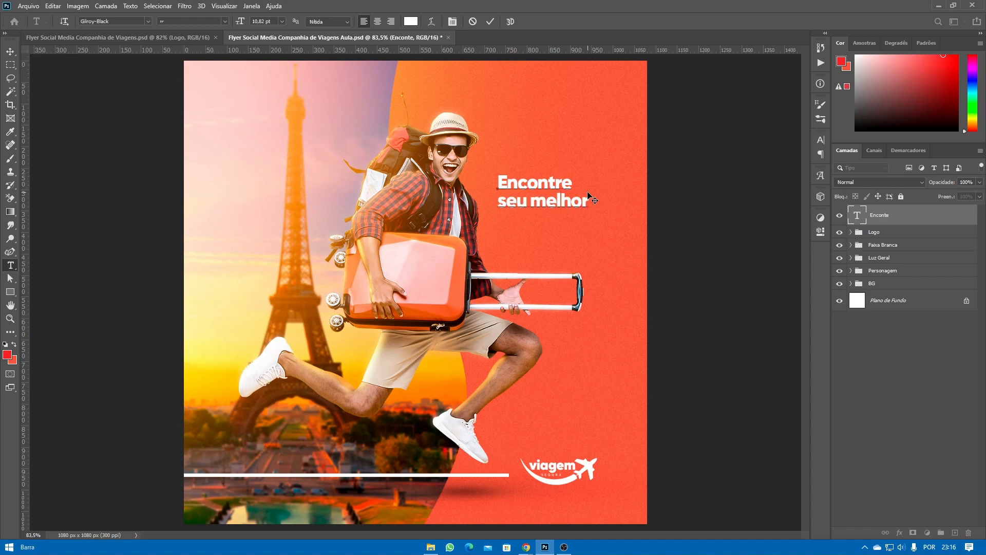
pyautogui.write('destino aqui!')
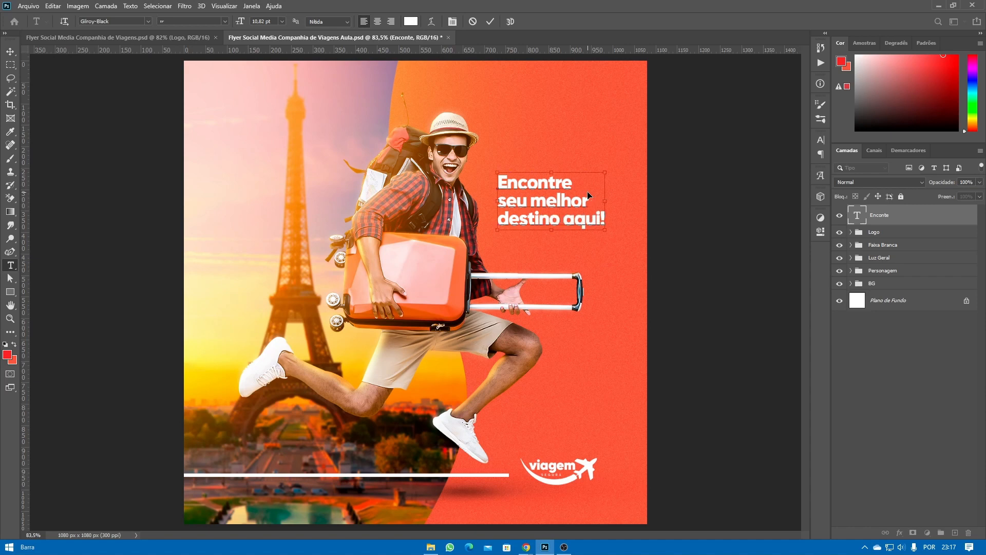
# - Widen the letter spacing of the whole three-line headline, comparing the tighter and looser tracking
pyautogui.hotkey('ctrl', 'a')
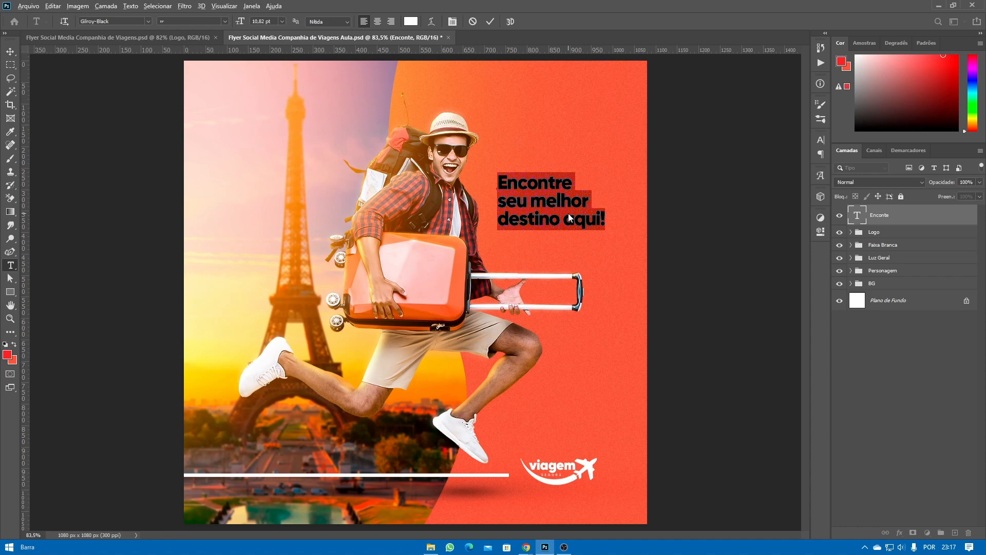
pyautogui.hotkey('alt', 'Right')
pyautogui.hotkey('alt', 'Right')
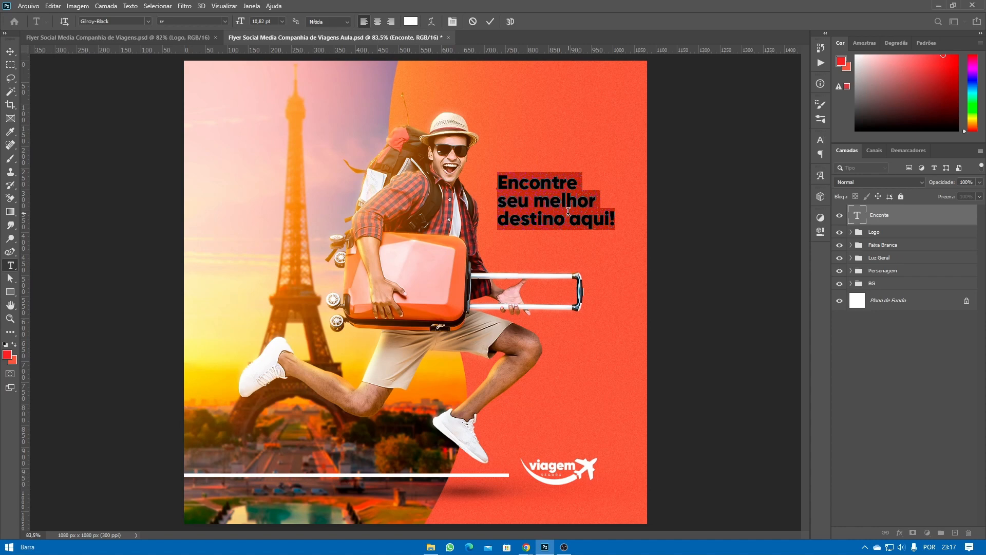
pyautogui.hotkey('alt', 'Left')
pyautogui.hotkey('alt', 'Left')
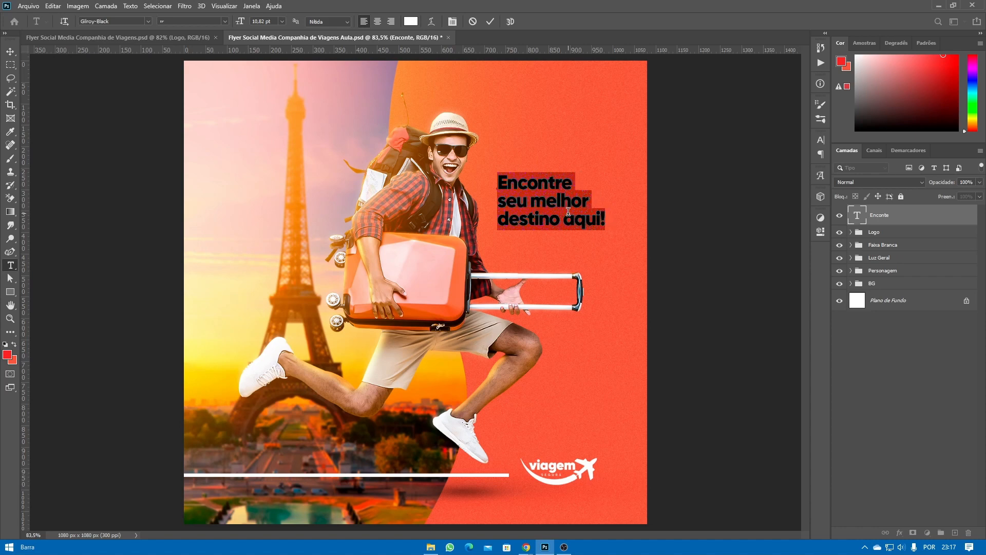
pyautogui.hotkey('alt', 'Right')
pyautogui.hotkey('alt', 'Right')
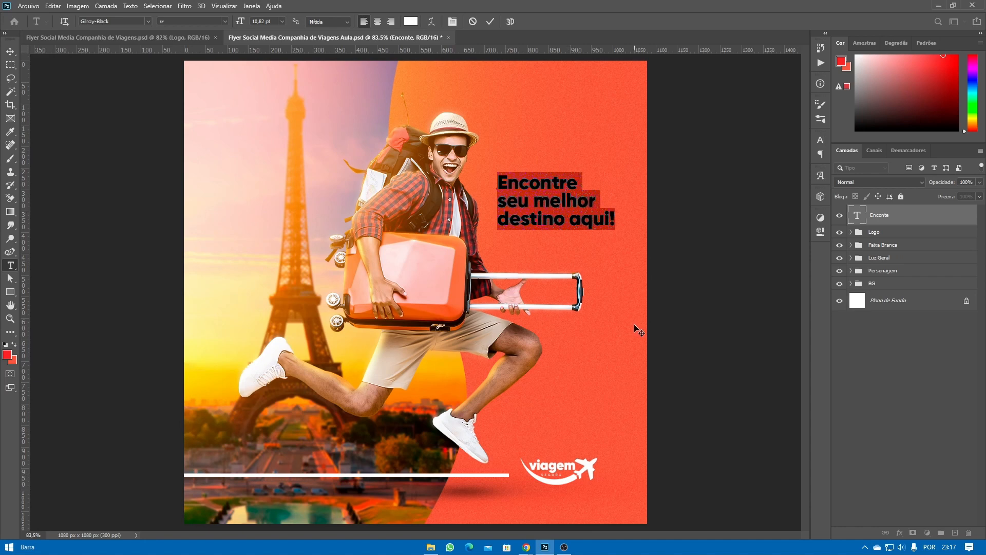
pyautogui.click(571, 176)
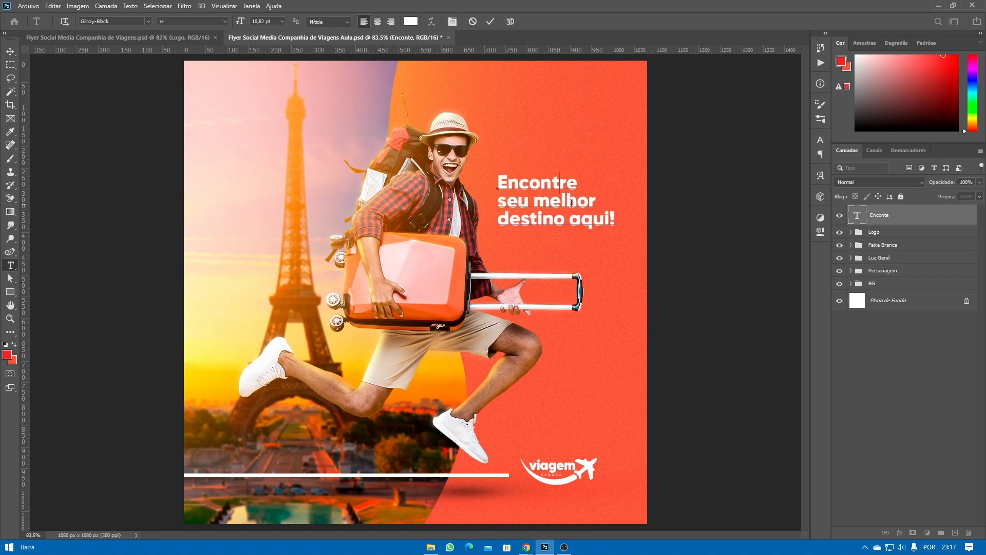
# - Shift the headline text block slightly left and down on the red background
pyautogui.click(10, 51)
pyautogui.moveTo(565, 211); pyautogui.dragTo(557, 217)
pyautogui.scroll(-1, 455, 248)
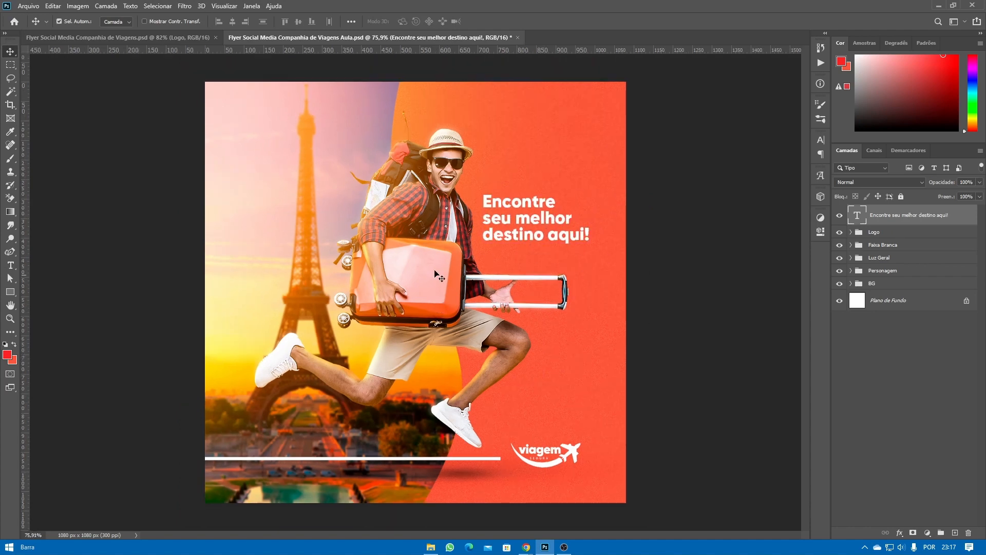
# - Move the Personagem group slightly left to leave more room between the traveller and the headline
pyautogui.click(885, 272)
pyautogui.moveTo(466, 269)
pyautogui.mouseDown()
pyautogui.moveTo(451, 268)
pyautogui.moveTo(461, 286)
pyautogui.mouseUp()
pyautogui.hotkey('ctrl', 'shift')
pyautogui.hotkey('ctrl', 'z')
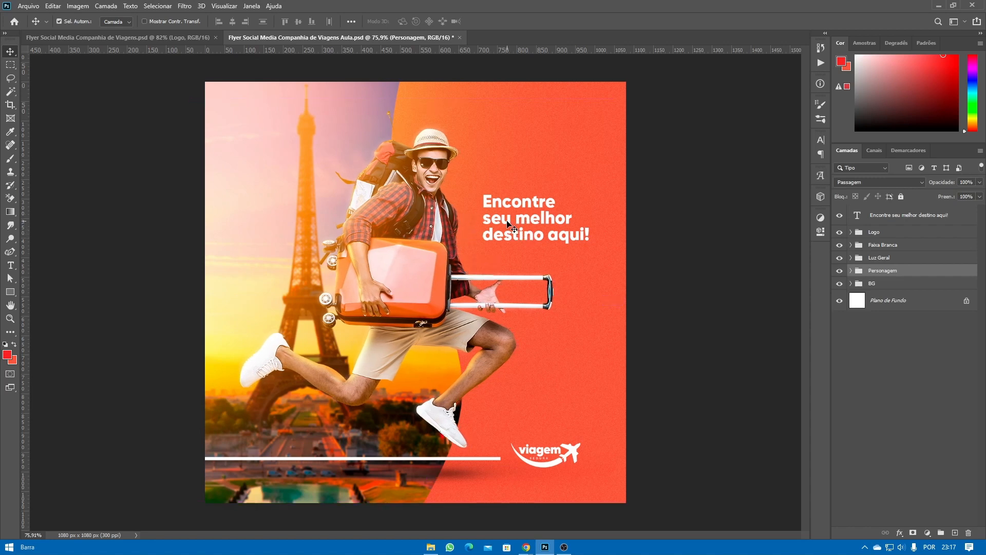
# - Move the headline text block slightly up and left on the red background beside the traveller's head
pyautogui.click(509, 222)
pyautogui.moveTo(509, 222); pyautogui.dragTo(545, 207)
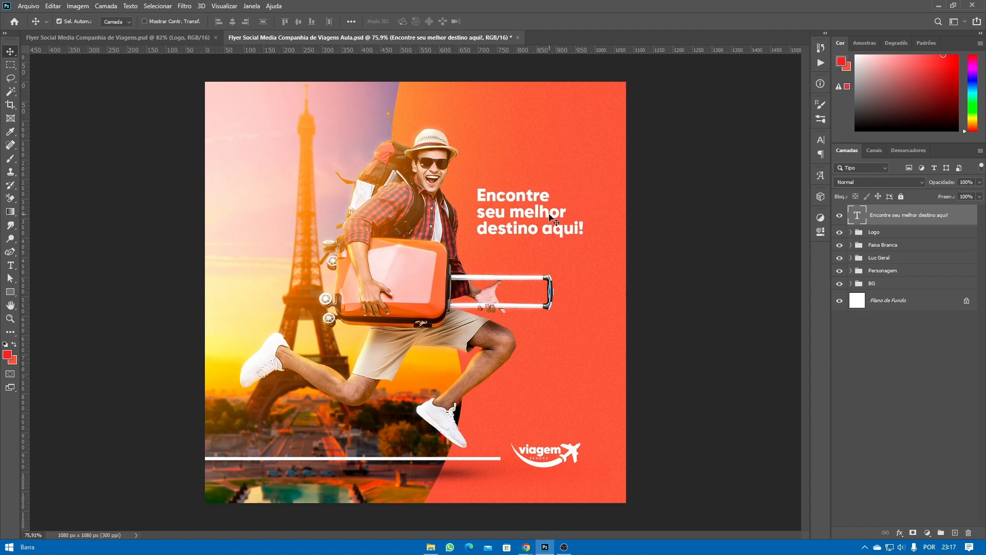
pyautogui.moveTo(547, 217); pyautogui.dragTo(545, 211)
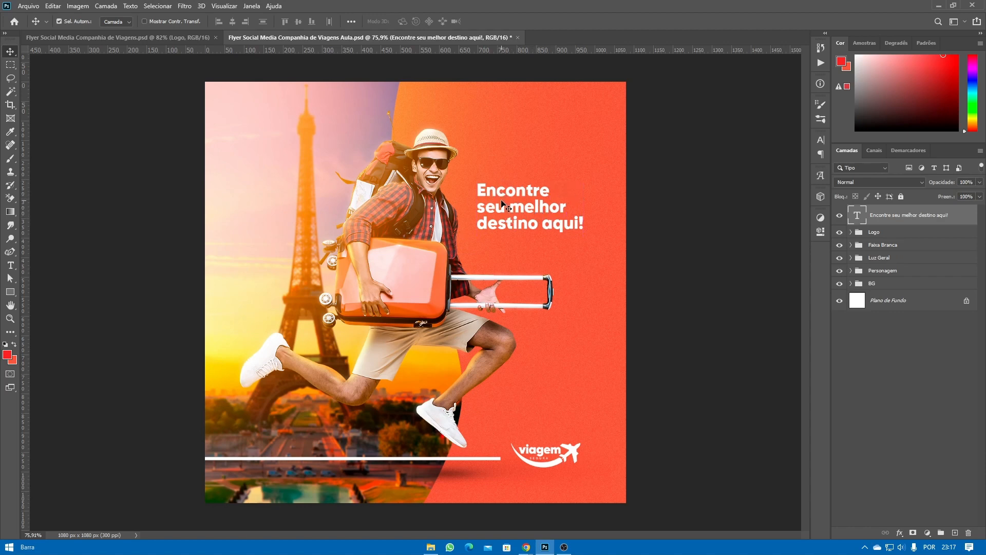
pyautogui.press('ctrl')
pyautogui.moveTo(524, 211)
pyautogui.mouseDown()
pyautogui.moveTo(571, 214)
pyautogui.moveTo(532, 211)
pyautogui.mouseUp()
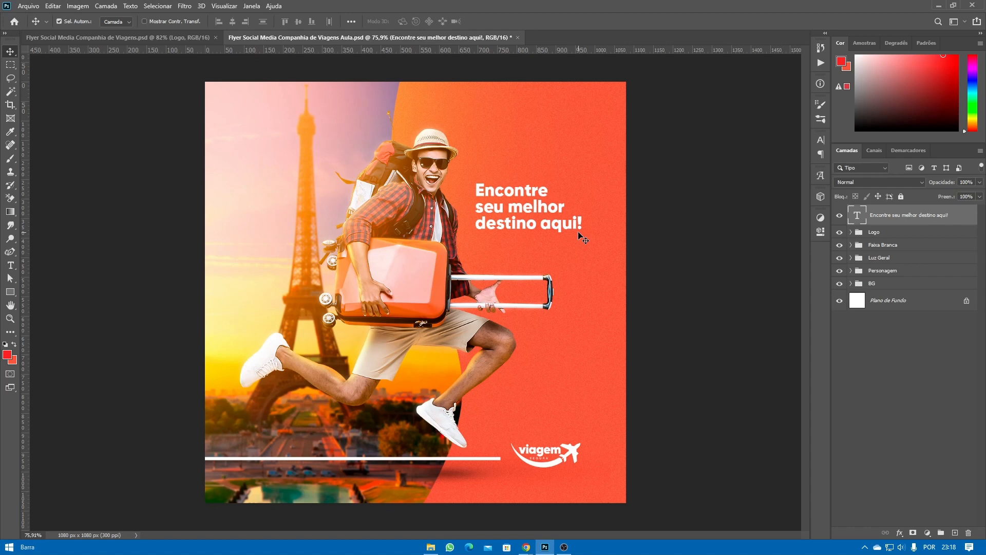
# - Recolour the entire three-line headline to the dark red 641405
pyautogui.doubleClick(525, 213)
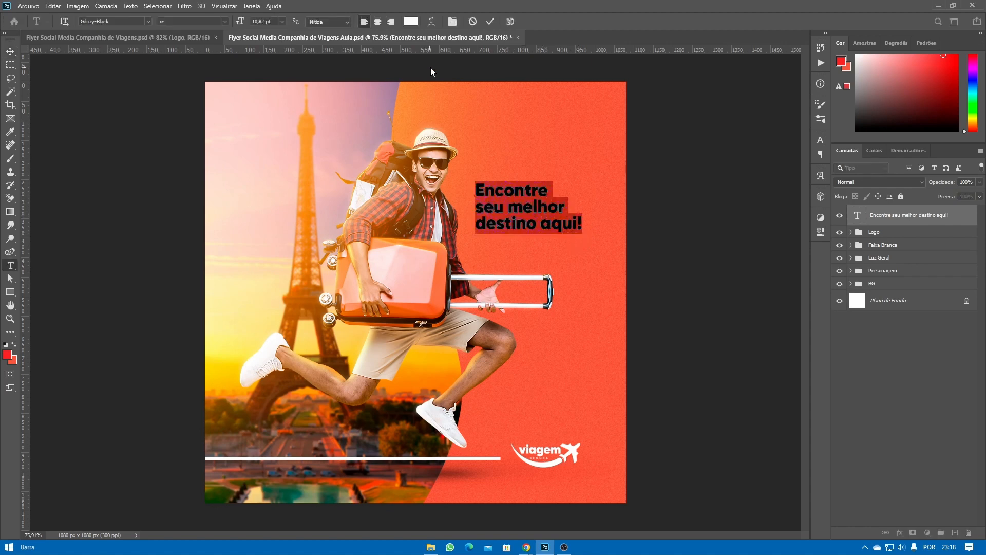
pyautogui.click(411, 21)
pyautogui.click(552, 145)
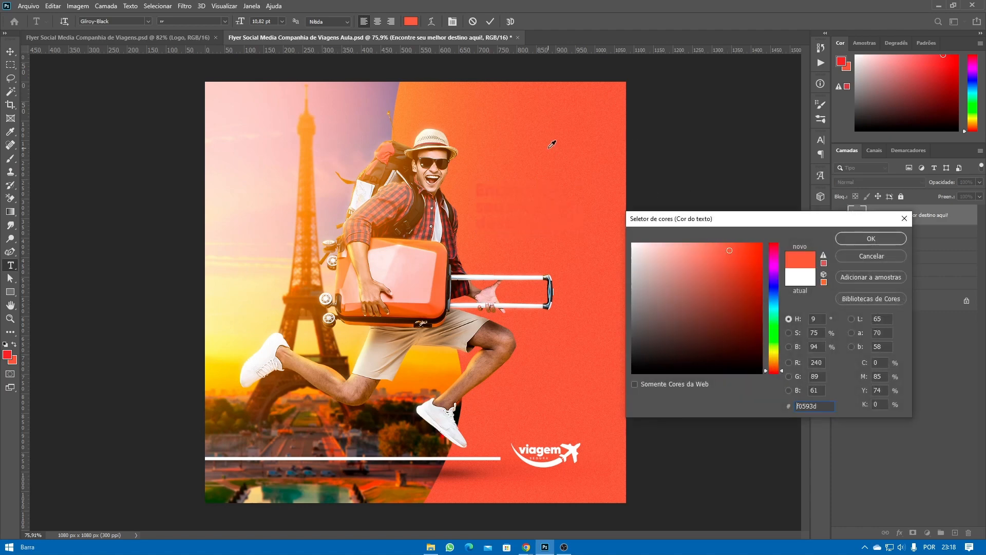
pyautogui.doubleClick(799, 406)
pyautogui.write('571002')
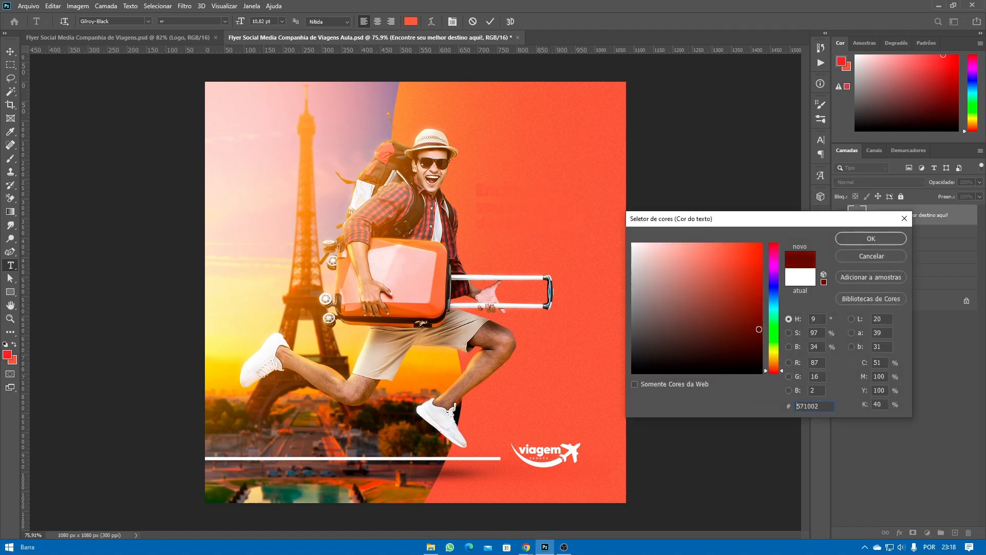
pyautogui.click(758, 329)
pyautogui.moveTo(758, 328); pyautogui.dragTo(755, 323)
pyautogui.click(842, 244)
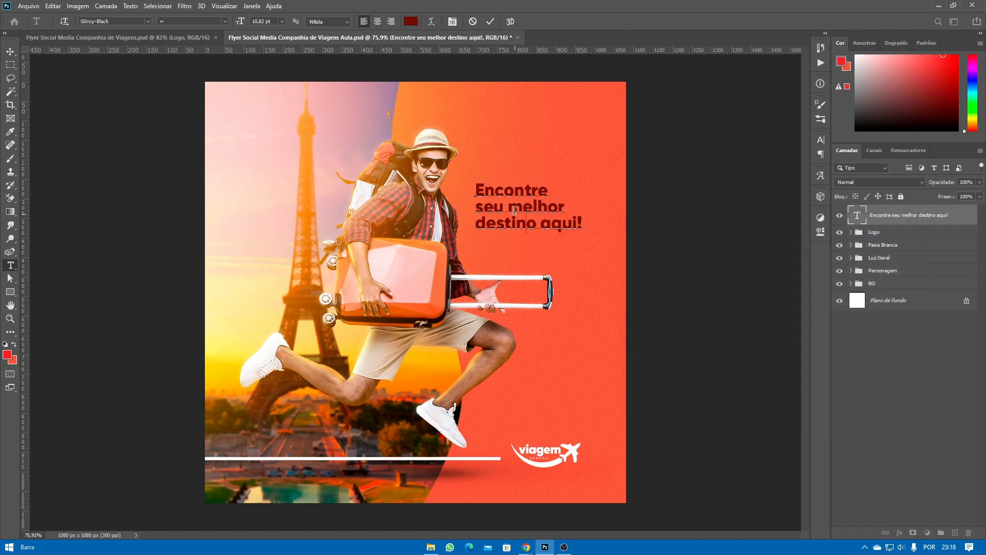
# - Recolour the words "seu melhor destino" in the headline to white (ffffff) and deselect the text layer
pyautogui.moveTo(477, 206); pyautogui.dragTo(527, 216)
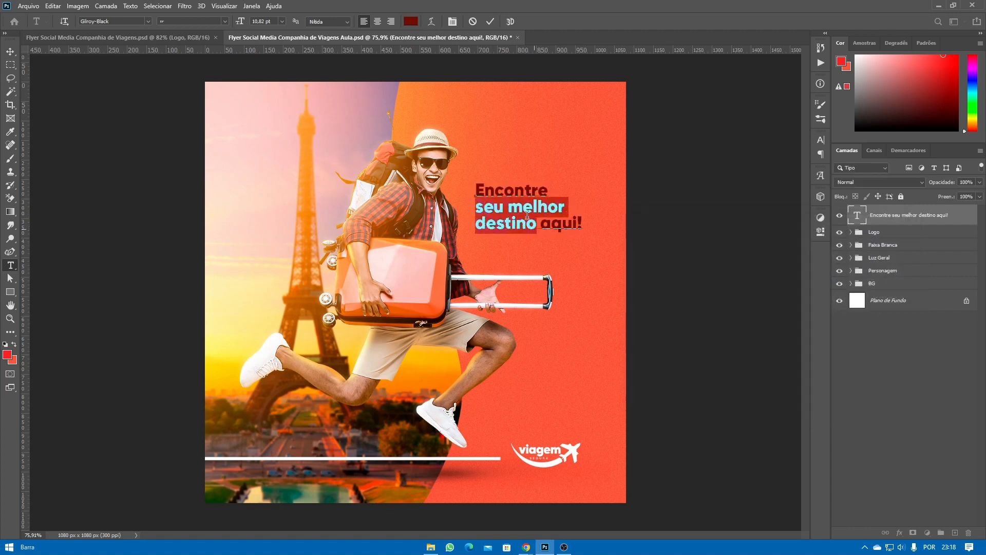
pyautogui.click(419, 22)
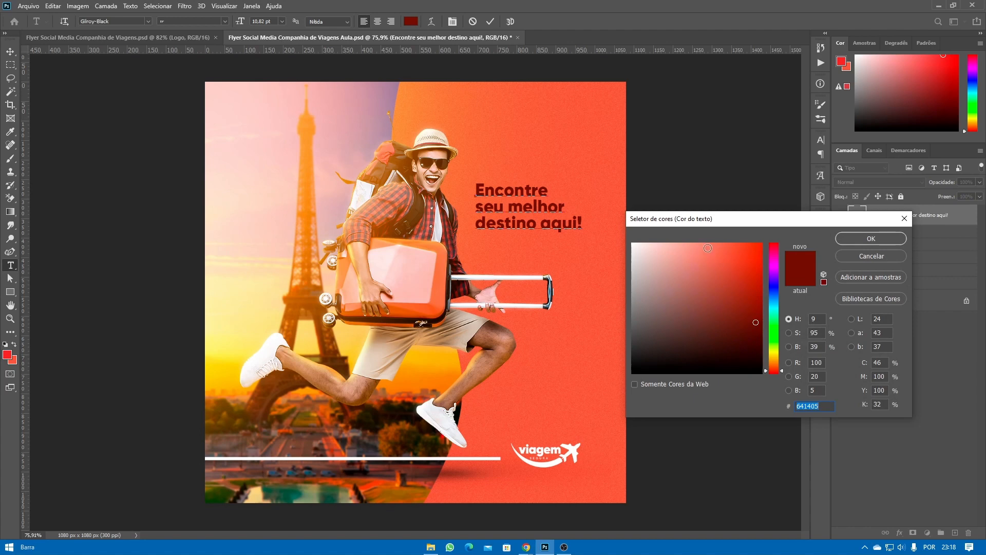
pyautogui.write('ffffff')
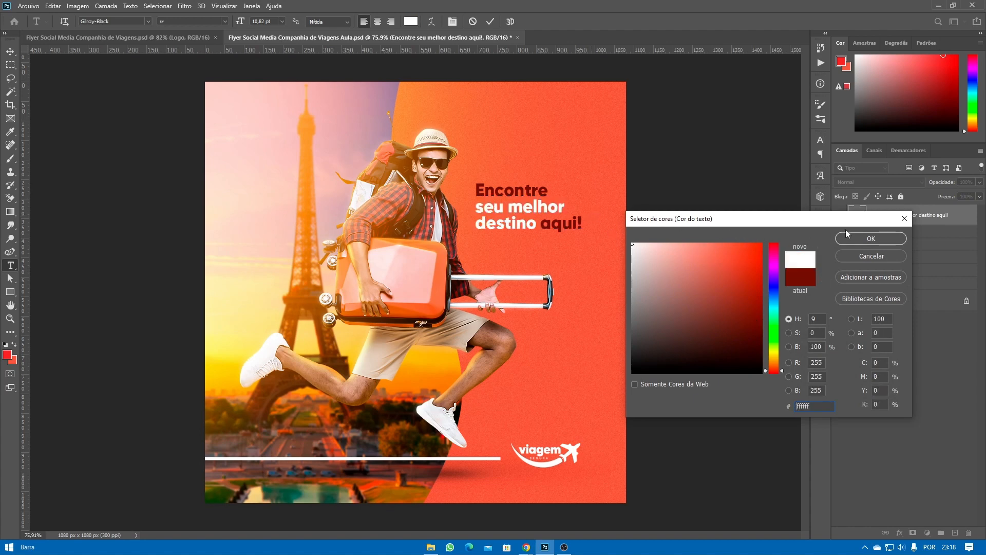
pyautogui.click(871, 238)
pyautogui.click(10, 52)
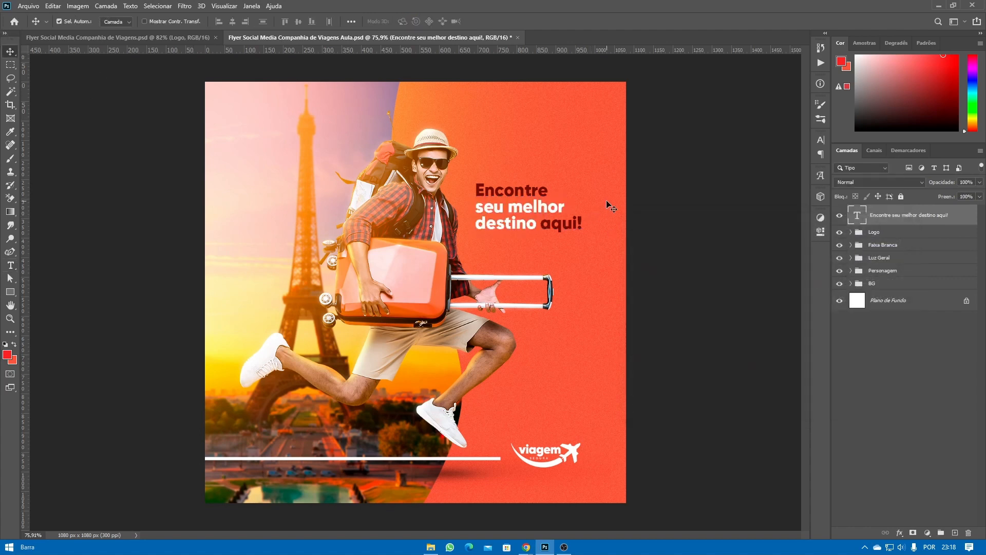
pyautogui.click(651, 207)
pyautogui.hotkey('ctrl', '-')
pyautogui.hotkey('ctrl', '0')
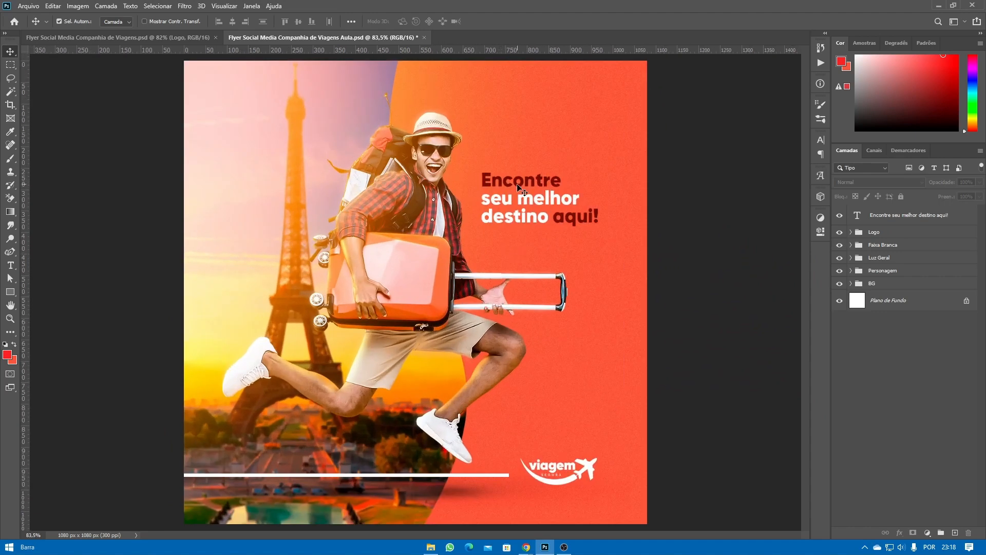
# - Change the font of the headline's word "Encontre" to Gilroy-Medium and commit the text edit
pyautogui.scroll(1, 516, 200)
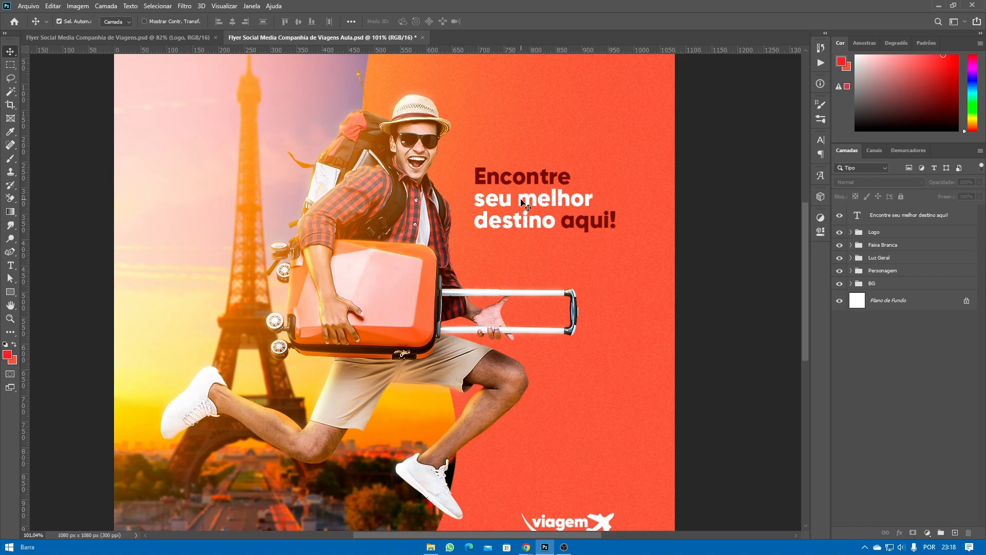
pyautogui.doubleClick(500, 182)
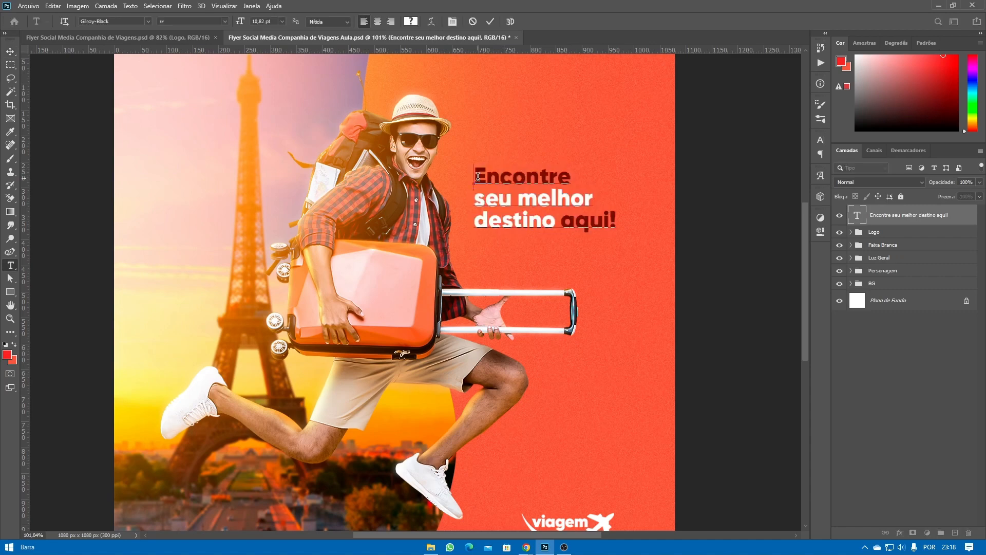
pyautogui.moveTo(474, 176); pyautogui.dragTo(559, 173)
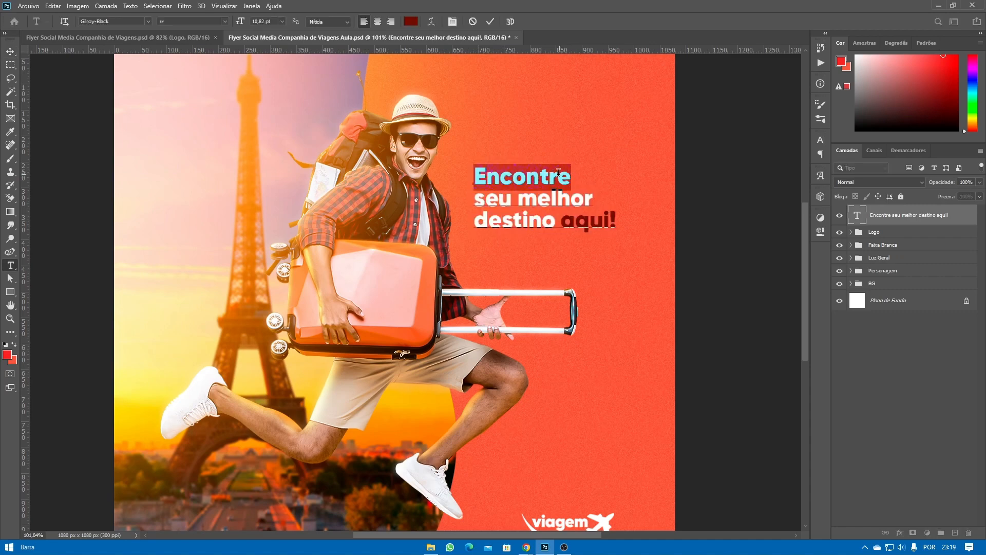
pyautogui.click(148, 21)
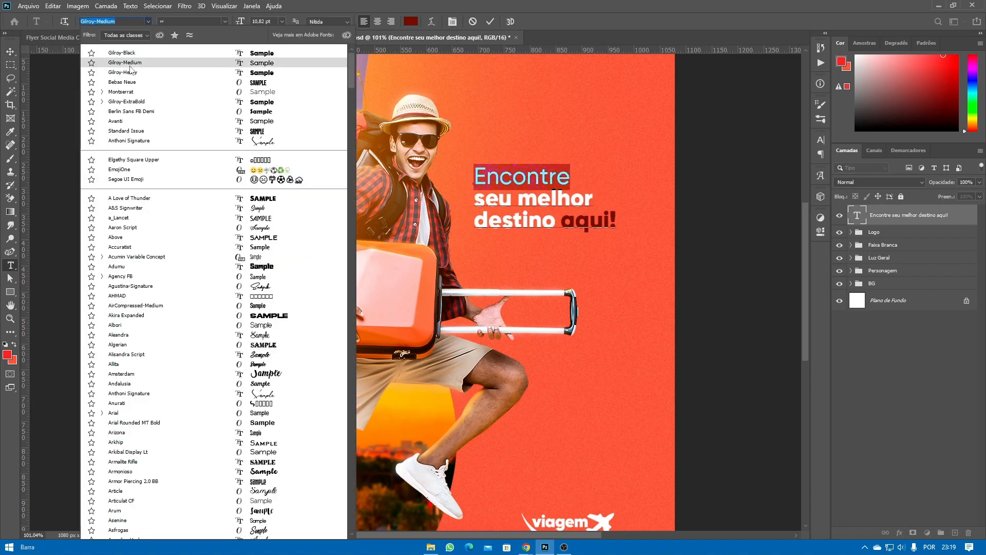
pyautogui.click(130, 65)
pyautogui.hotkey('ctrl', 'Return')
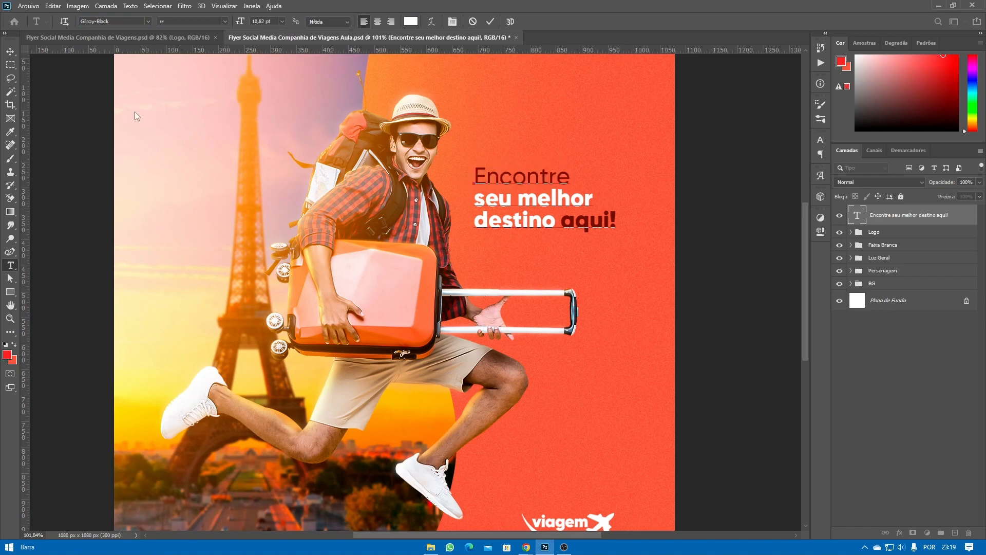
pyautogui.click(11, 50)
# - Examine the headline's weight, colours and placement within the flyer, both close up and at reduced size
pyautogui.scroll(-2, 490, 205)
pyautogui.scroll(1, 516, 208)
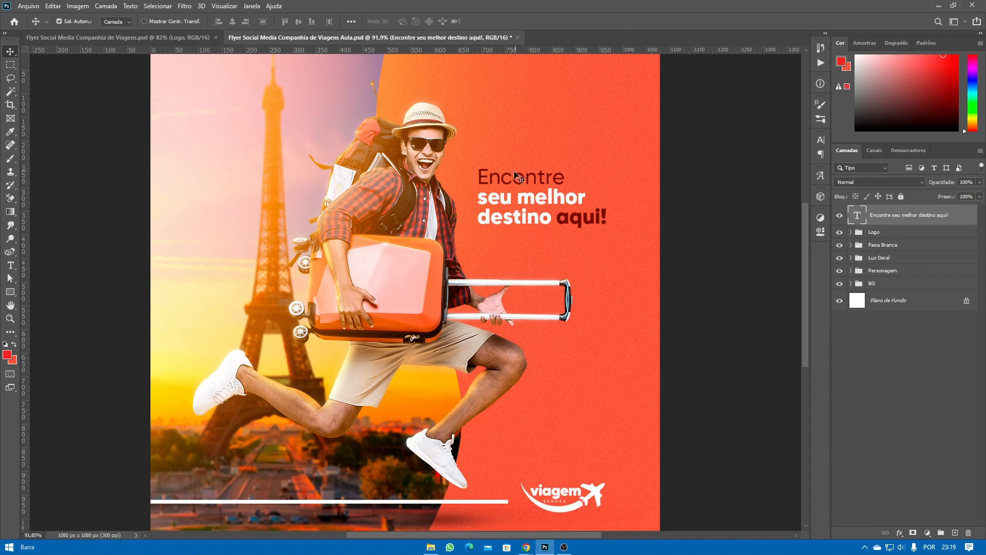
pyautogui.scroll(-4, 515, 222)
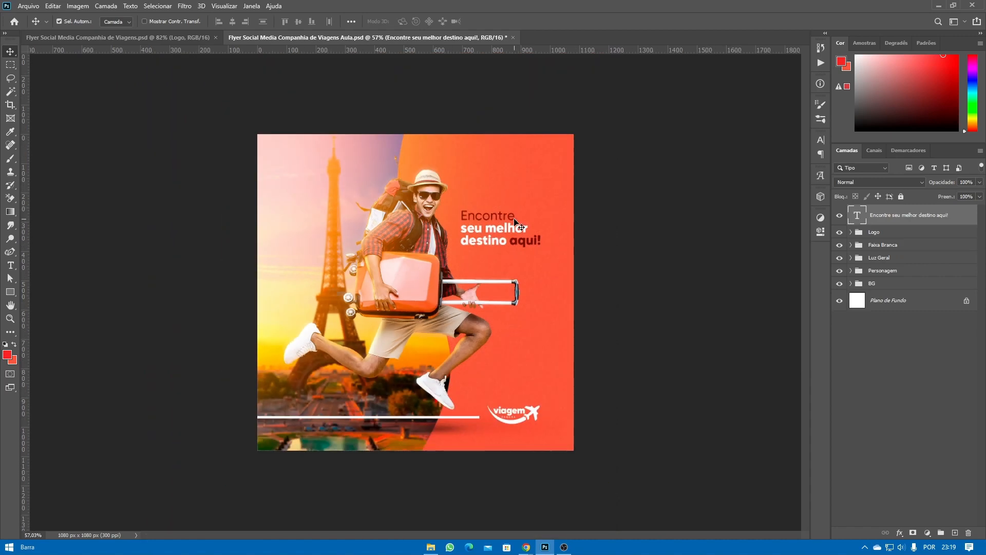
pyautogui.scroll(4, 515, 222)
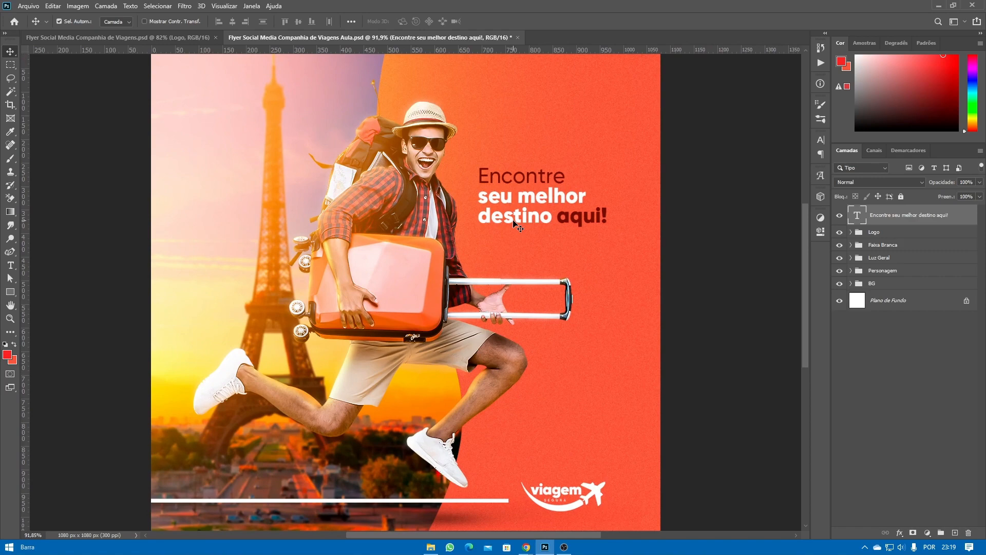
pyautogui.scroll(-4, 515, 222)
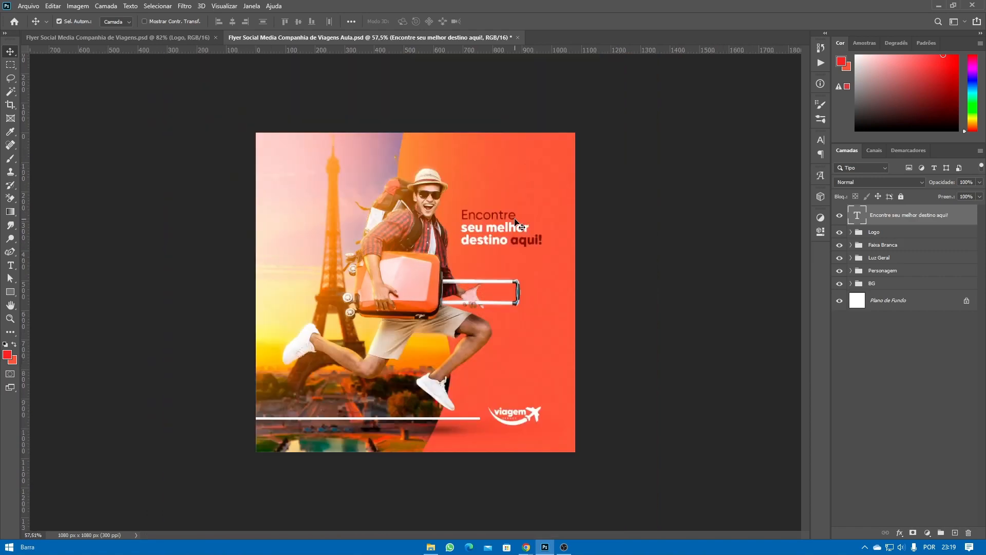
pyautogui.scroll(2, 515, 222)
pyautogui.scroll(-3, 539, 268)
pyautogui.scroll(2, 539, 269)
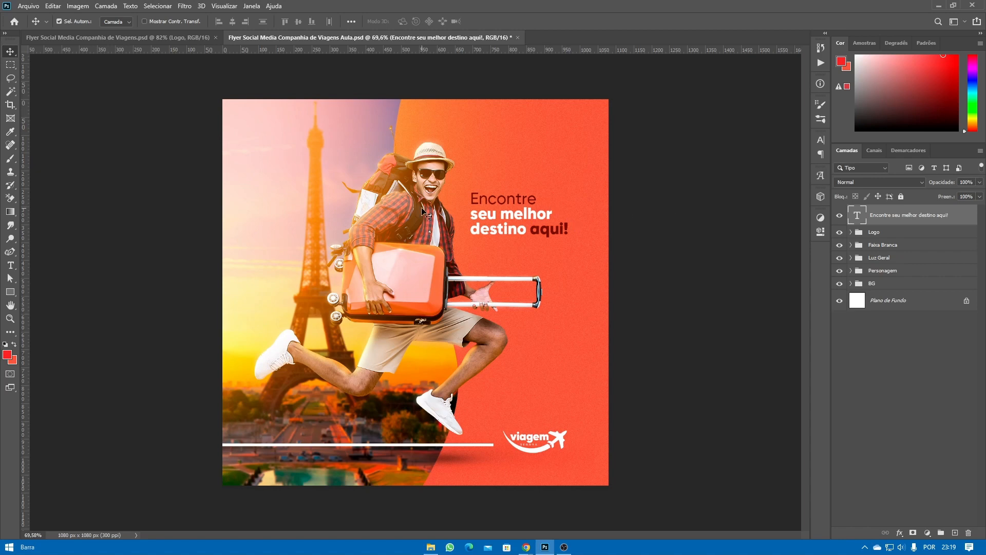
# - Group the headline layer, name the group "Texto" and collapse it
pyautogui.hotkey('ctrl', 'g')
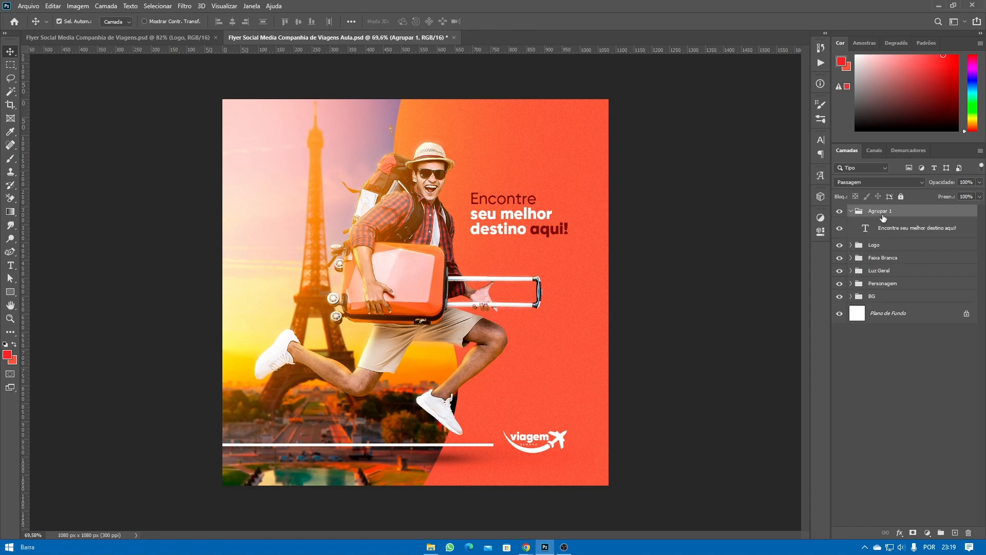
pyautogui.doubleClick(881, 211)
pyautogui.write('Texto')
pyautogui.press('Return')
pyautogui.click(851, 211)
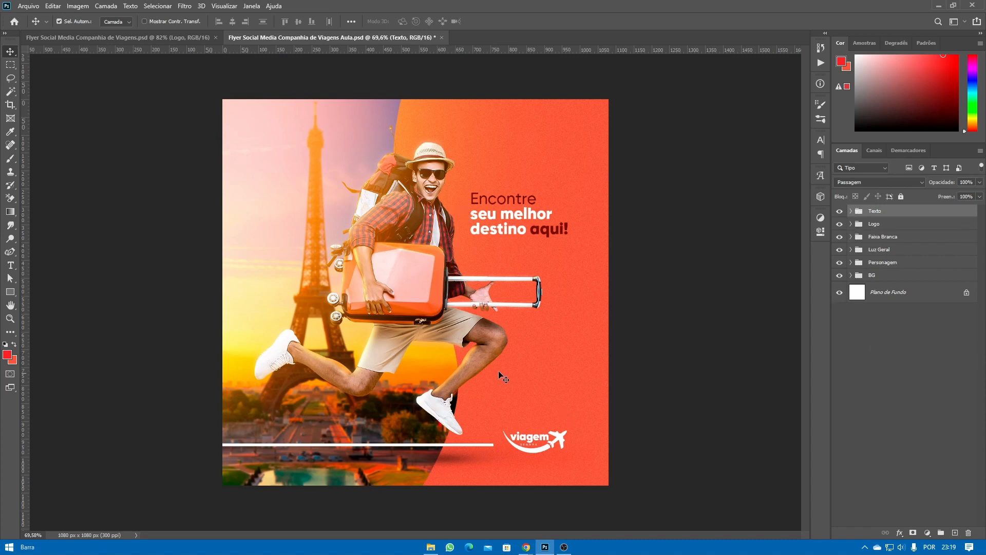
# - Inspect the traveller's legs and add a Hue/Saturation adjustment to the viajante_slide01 layer in the Personagem group
pyautogui.scroll(5, 502, 377)
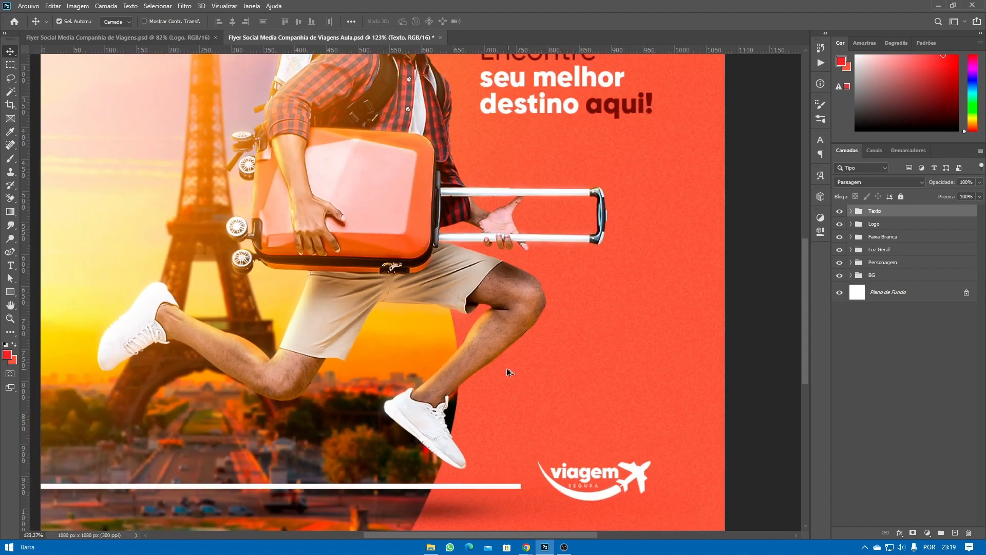
pyautogui.scroll(5, 226, 370)
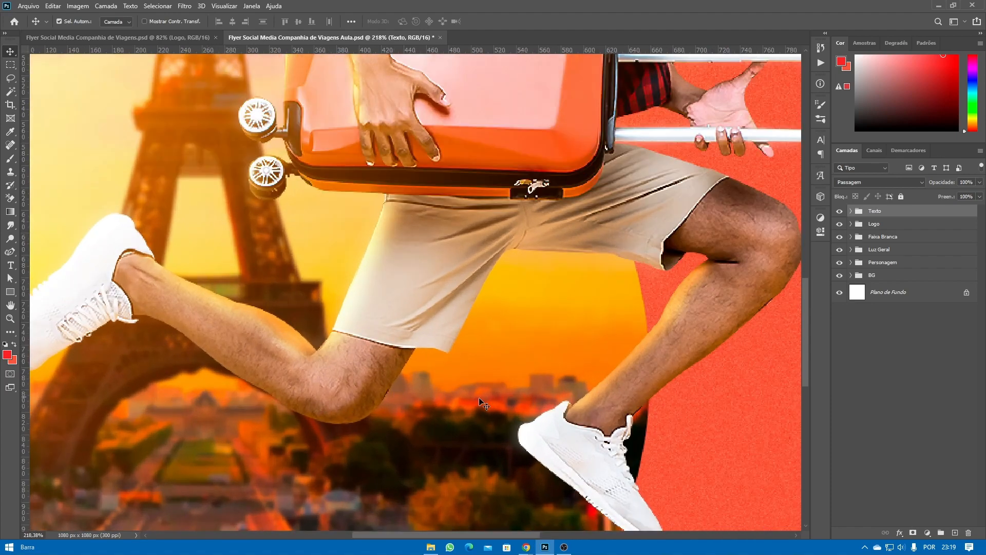
pyautogui.moveTo(478, 398); pyautogui.dragTo(375, 386)
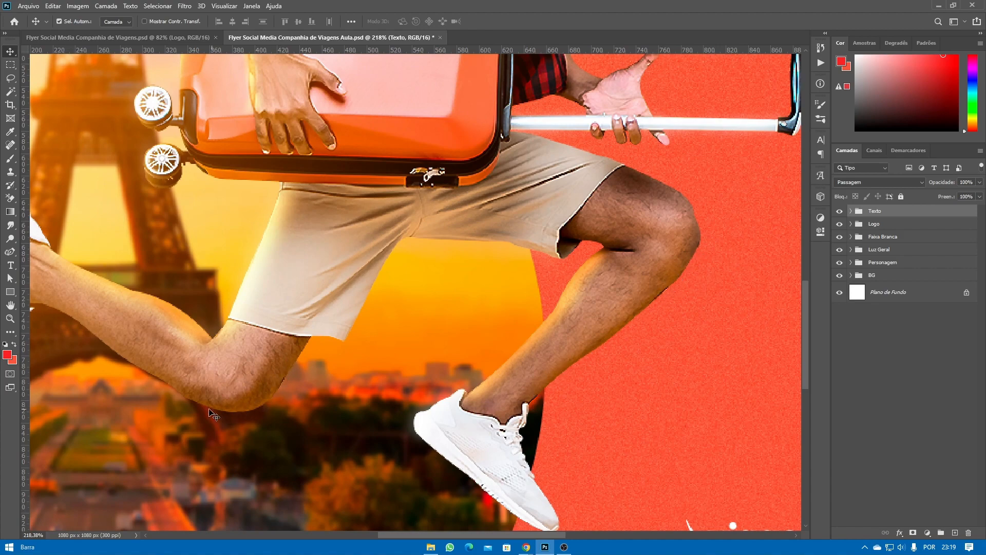
pyautogui.scroll(-4, 253, 399)
pyautogui.scroll(-2, 424, 306)
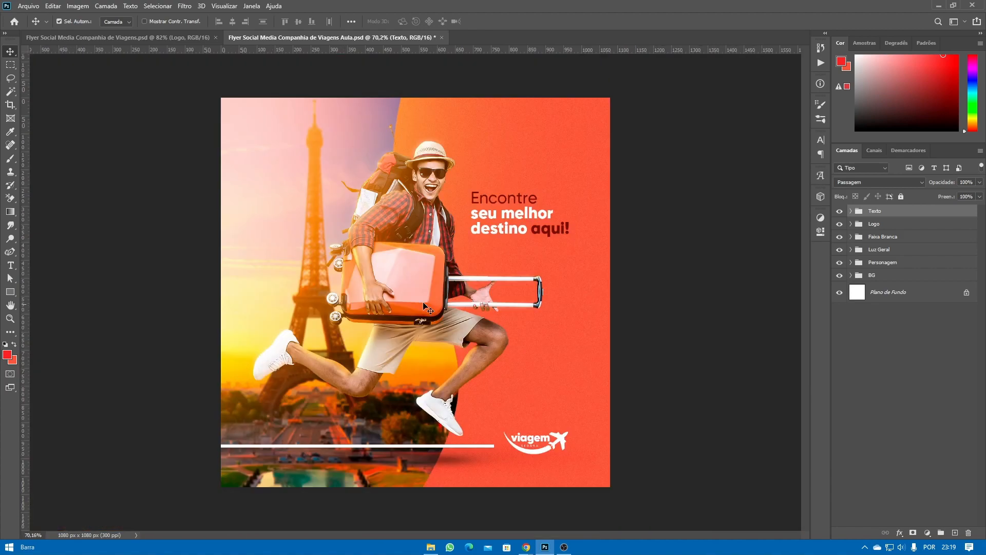
pyautogui.click(851, 263)
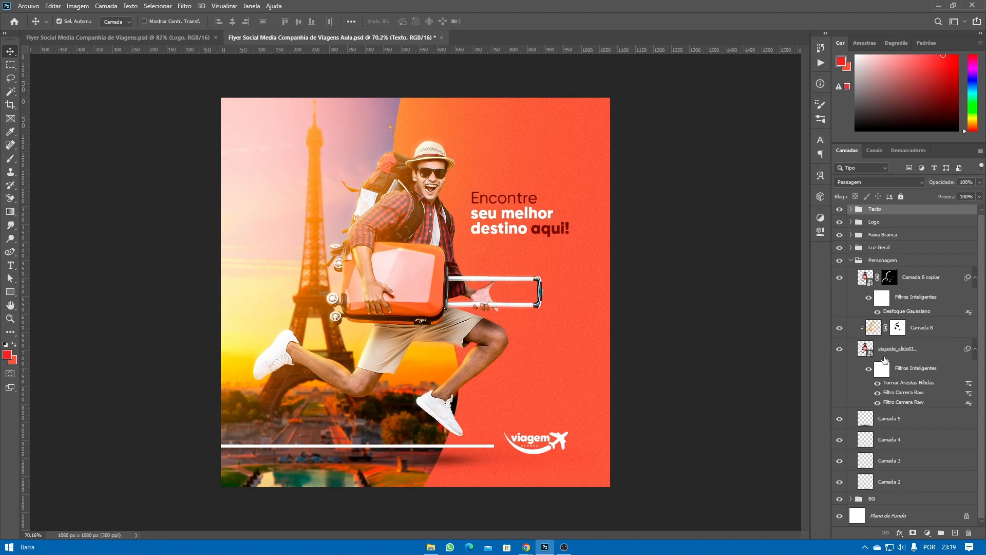
pyautogui.click(875, 348)
pyautogui.hotkey('ctrl', 'u')
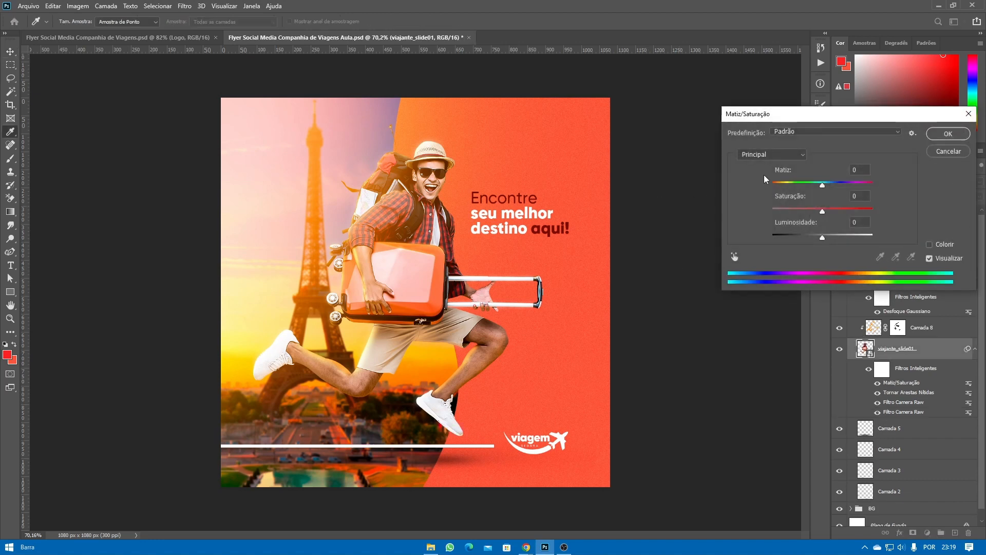
pyautogui.moveTo(754, 116); pyautogui.dragTo(668, 133)
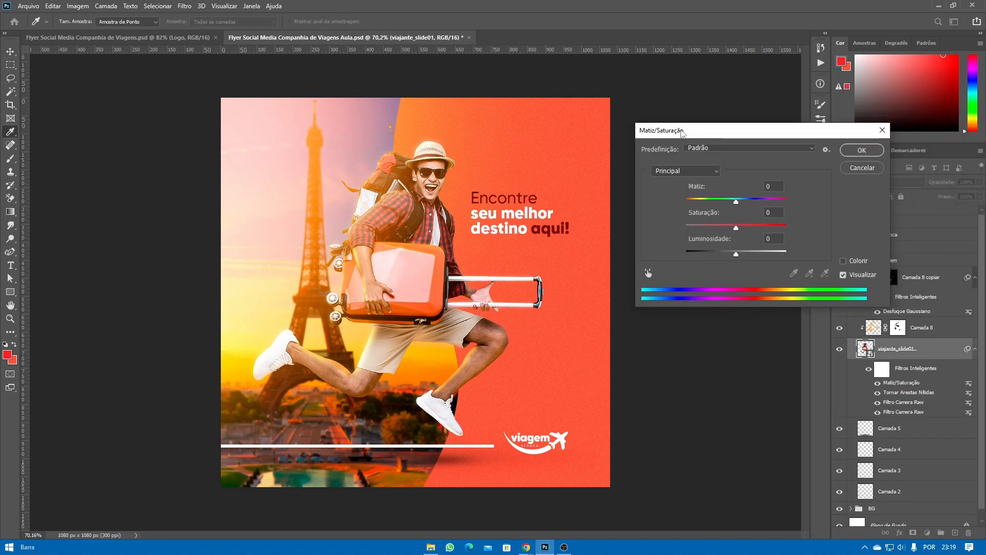
# - Strongly reduce the saturation of the yellows (Amarelos) in the traveller's Hue/Saturation adjustment and apply it
pyautogui.click(688, 170)
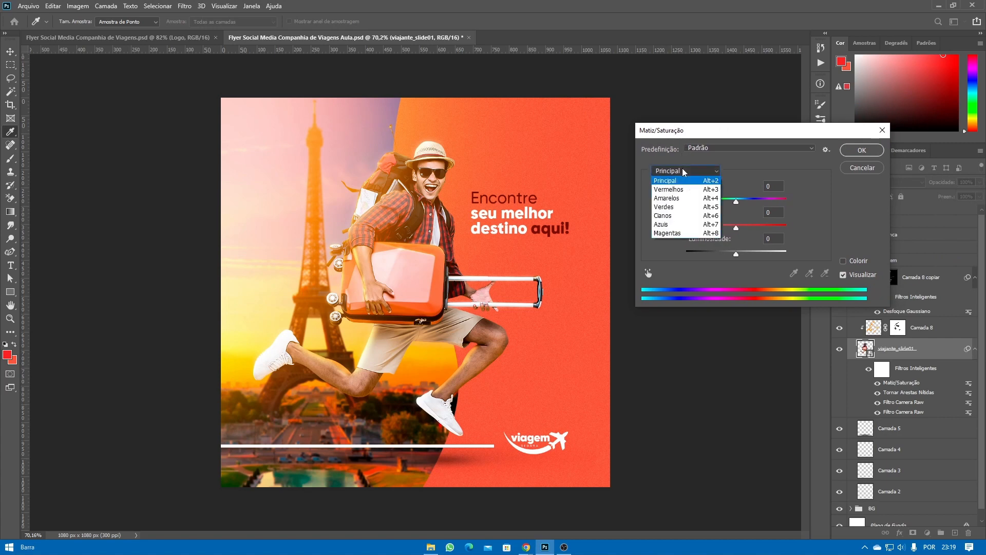
pyautogui.click(675, 202)
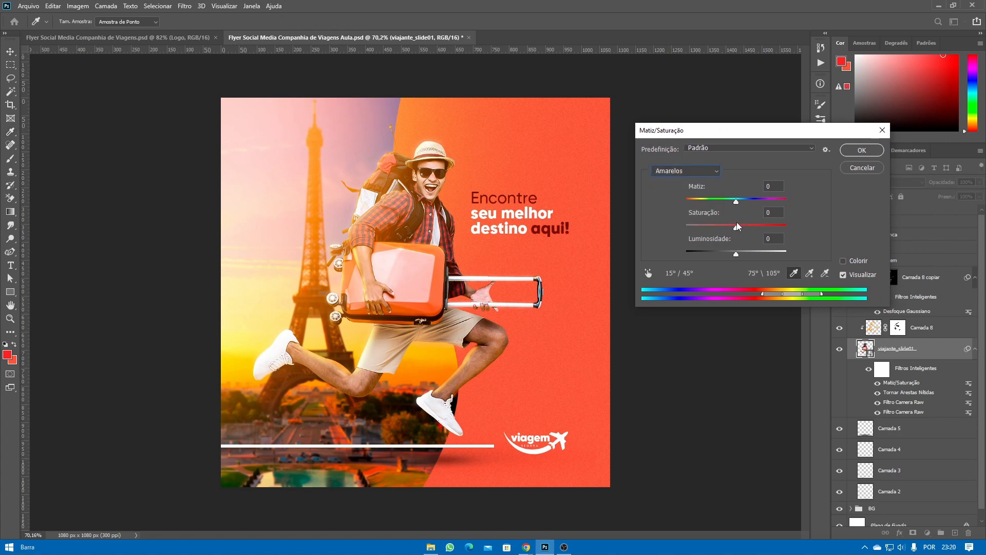
pyautogui.moveTo(737, 226); pyautogui.dragTo(685, 228)
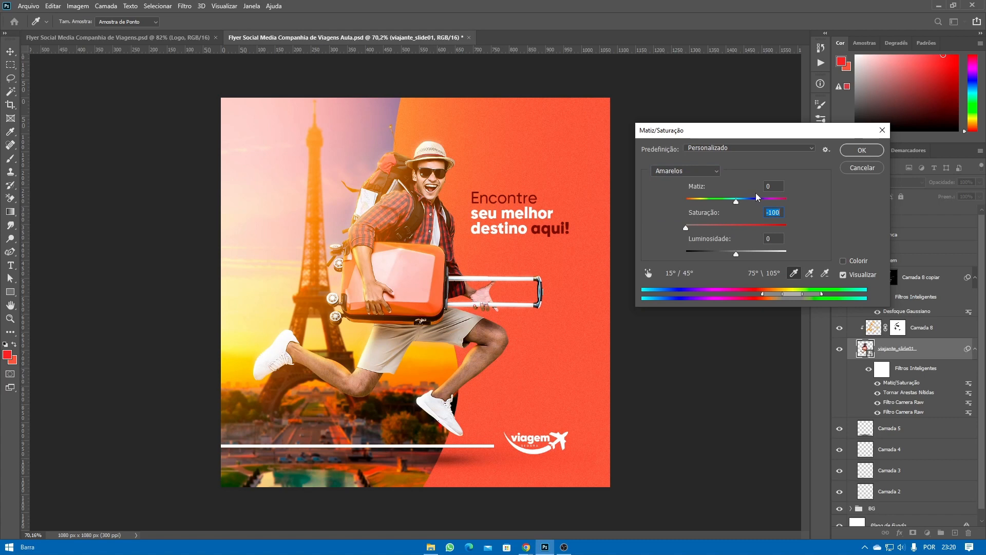
pyautogui.moveTo(689, 231); pyautogui.dragTo(699, 230)
pyautogui.click(861, 151)
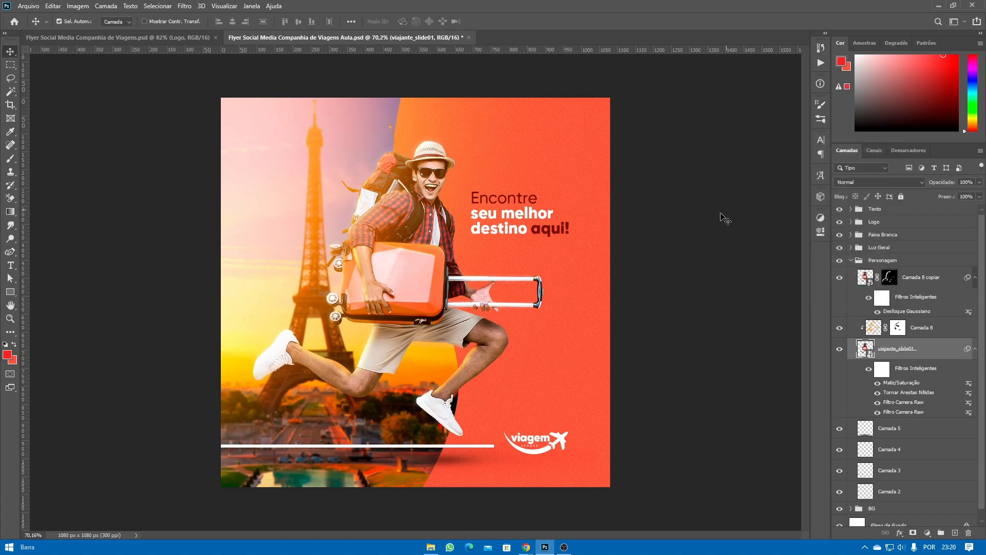
# - Collapse the Personagem group, select the Texto group and save the document
pyautogui.click(877, 383)
pyautogui.click(143, 173)
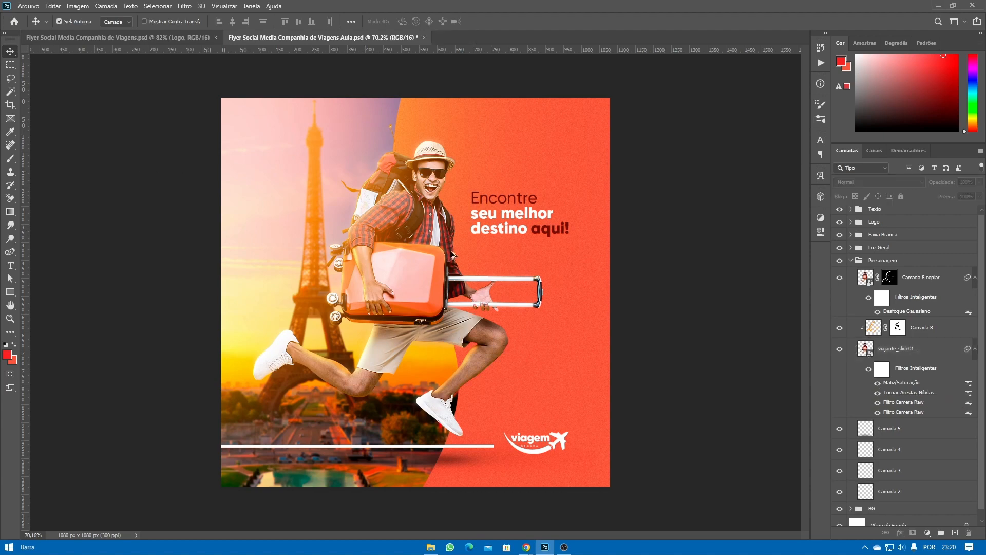
pyautogui.scroll(-1, 416, 292)
pyautogui.scroll(3, 546, 284)
pyautogui.scroll(-2, 547, 283)
pyautogui.click(851, 261)
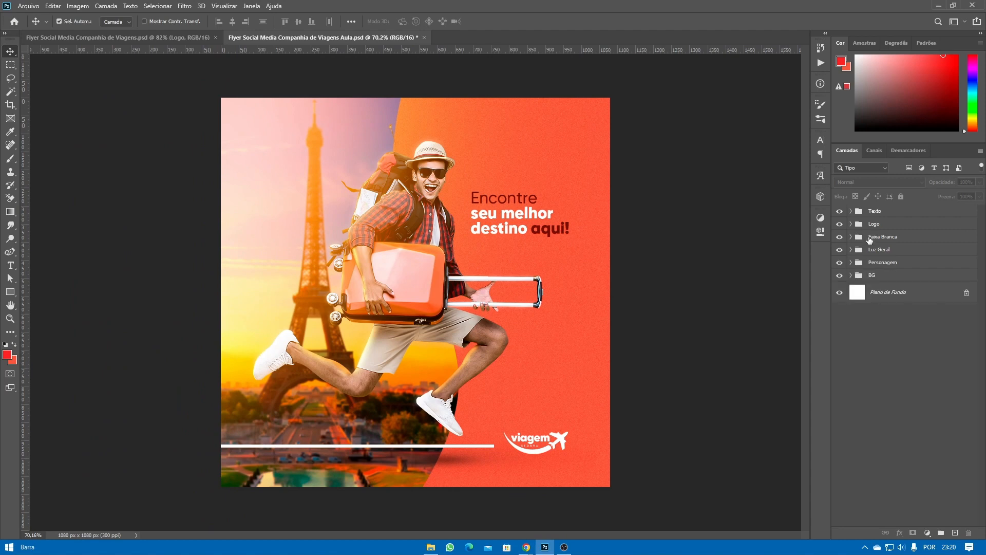
pyautogui.click(877, 209)
pyautogui.hotkey('ctrl', 's')
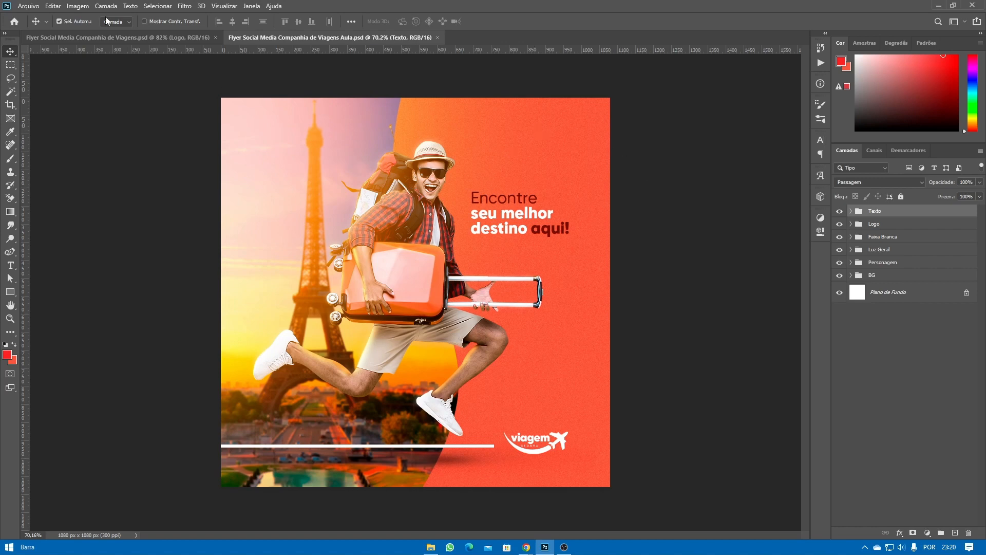
# - Create a new layer above the Texto group and choose the 1000 px cloud brush for the Brush tool
pyautogui.press('b')
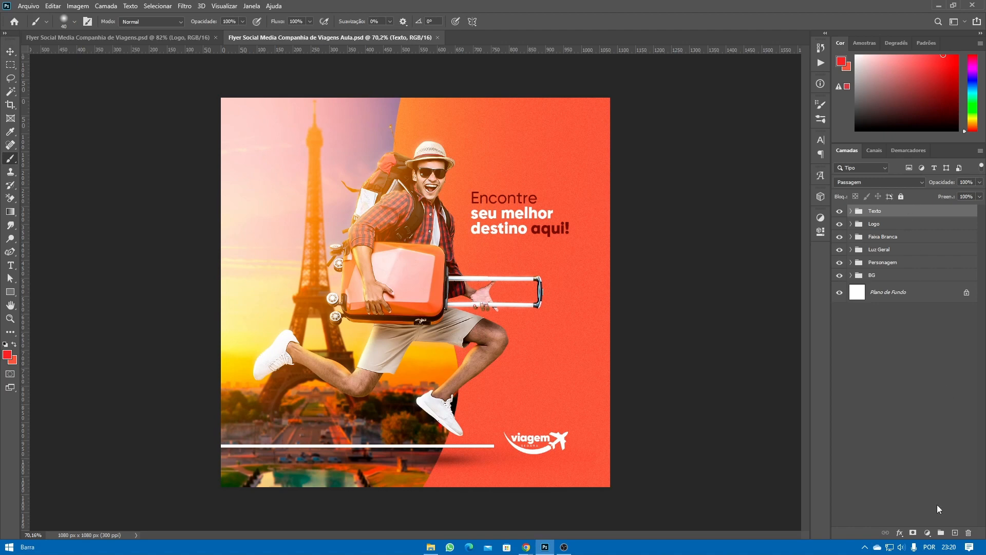
pyautogui.click(955, 533)
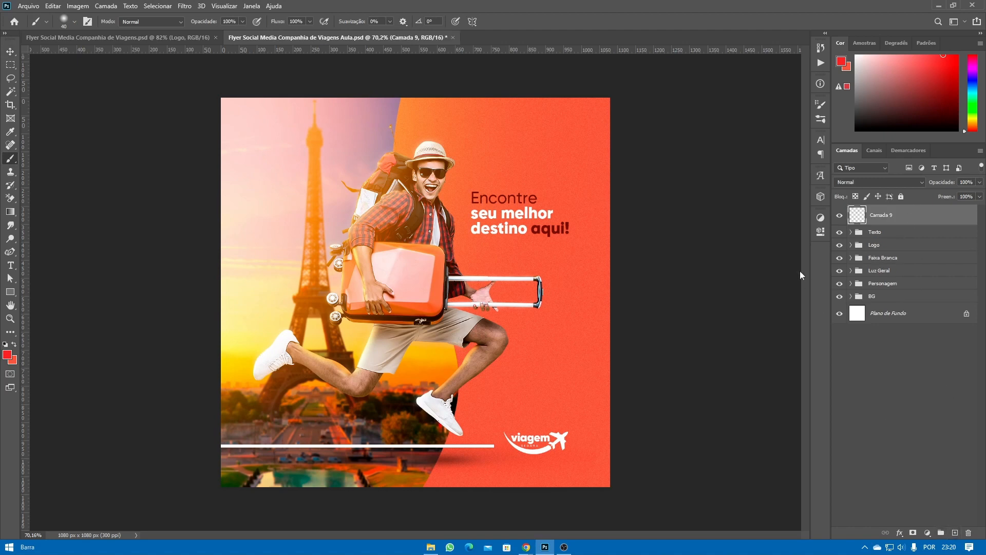
pyautogui.click(75, 22)
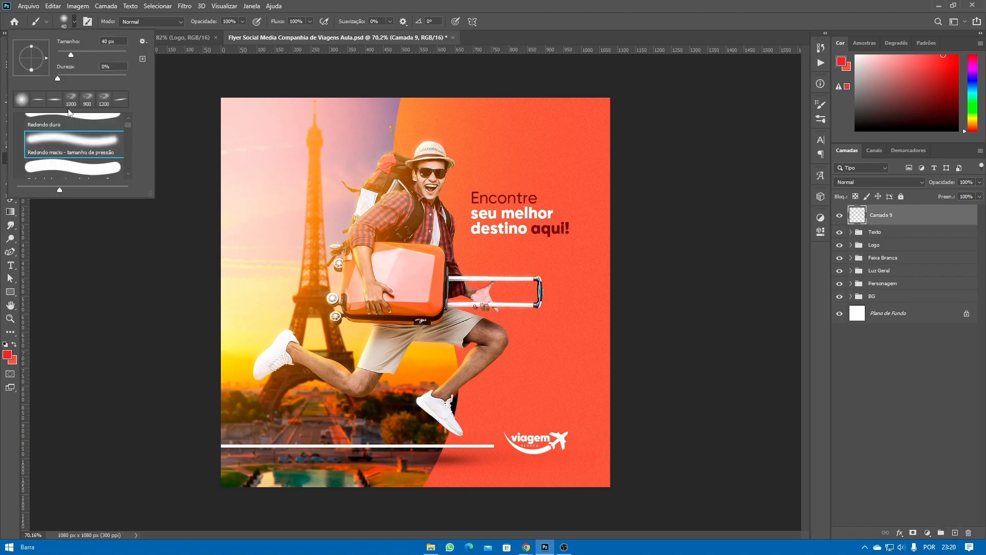
pyautogui.scroll(3, 127, 125)
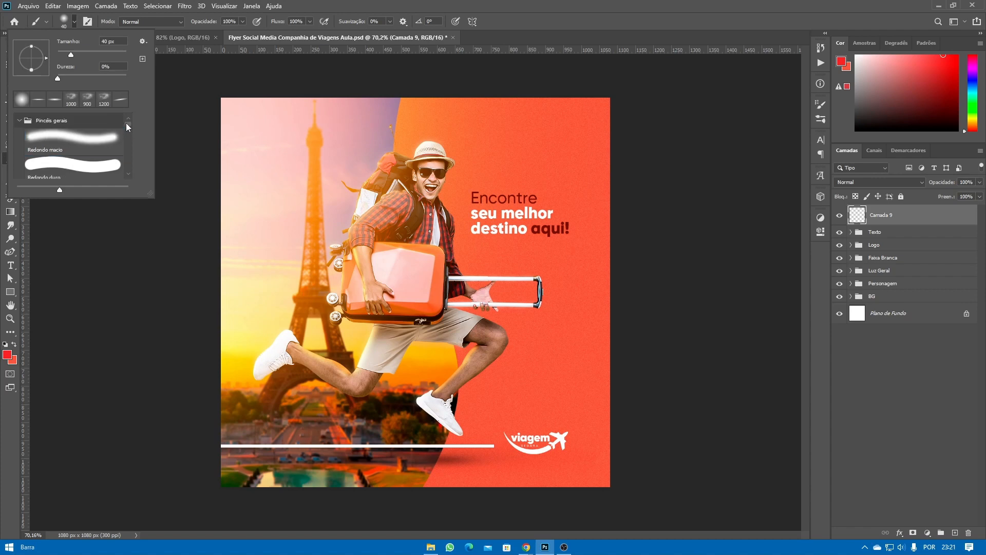
pyautogui.click(71, 101)
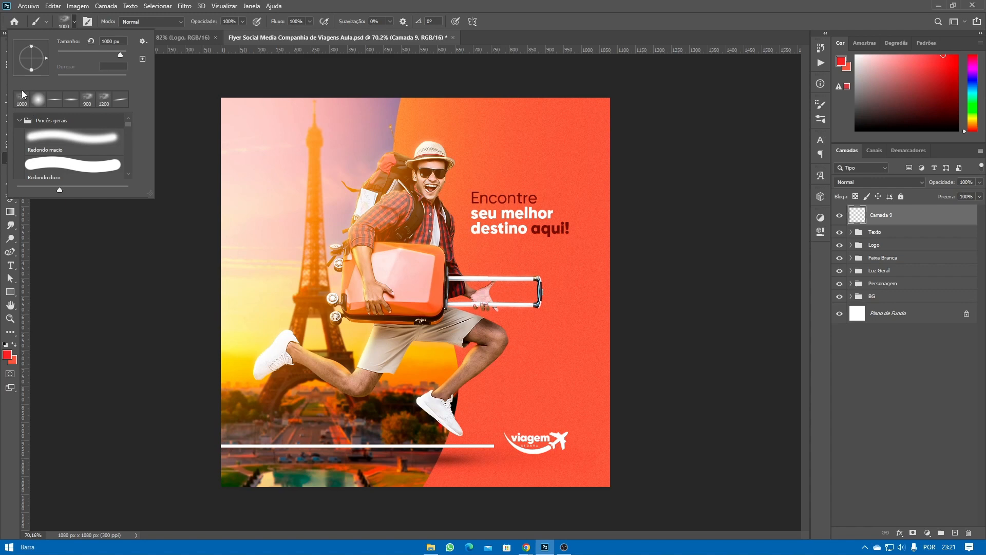
pyautogui.click(75, 20)
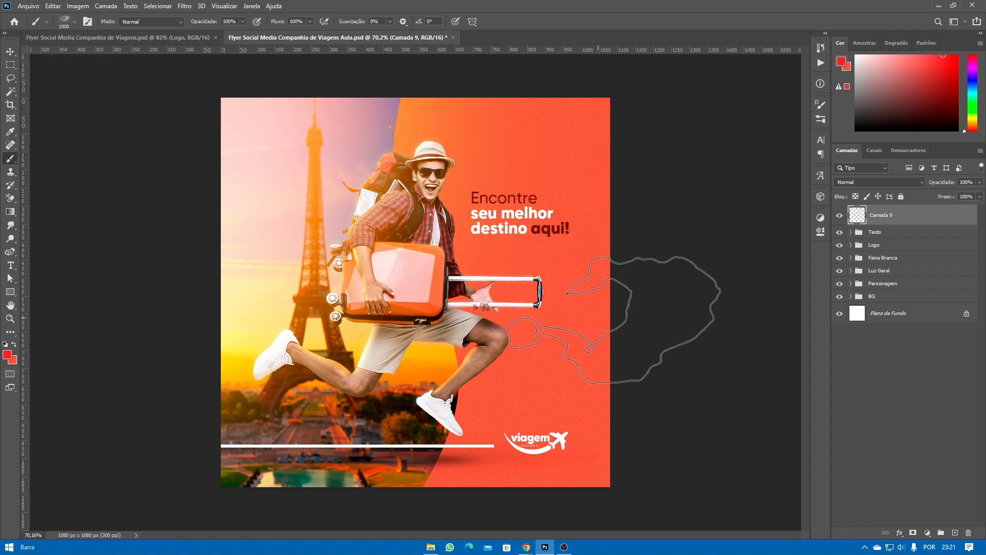
# - Paint soft white clouds over the flyer's red area and edges with the cloud brush enlarged to 1100 px
pyautogui.click(855, 55)
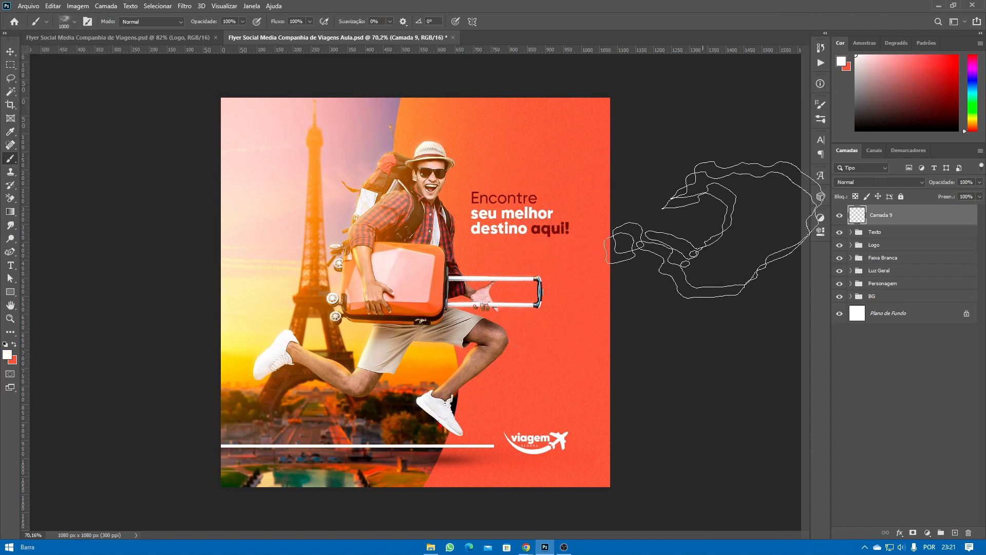
pyautogui.press(']')
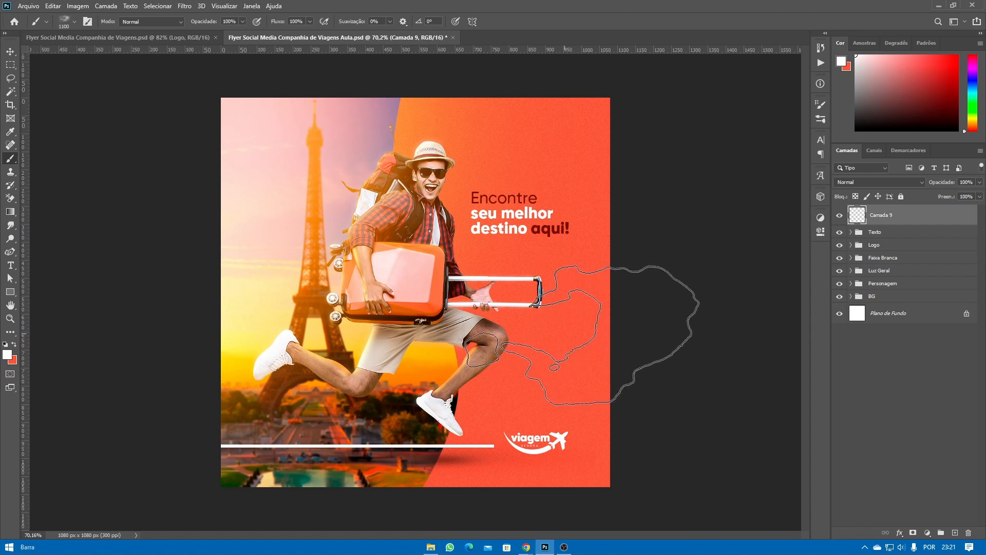
pyautogui.click(554, 327)
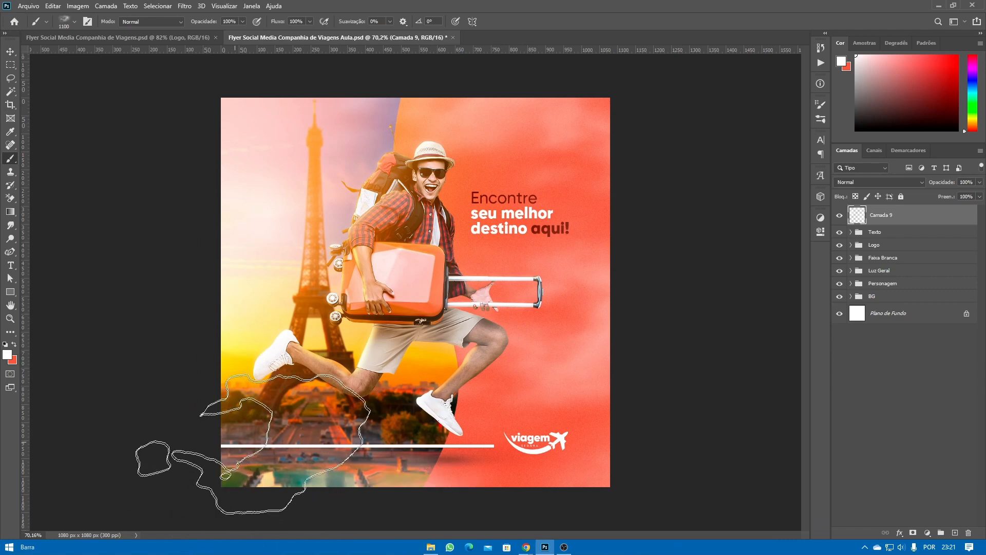
# - Reduce the cloud layer's fill to 59%
pyautogui.click(10, 51)
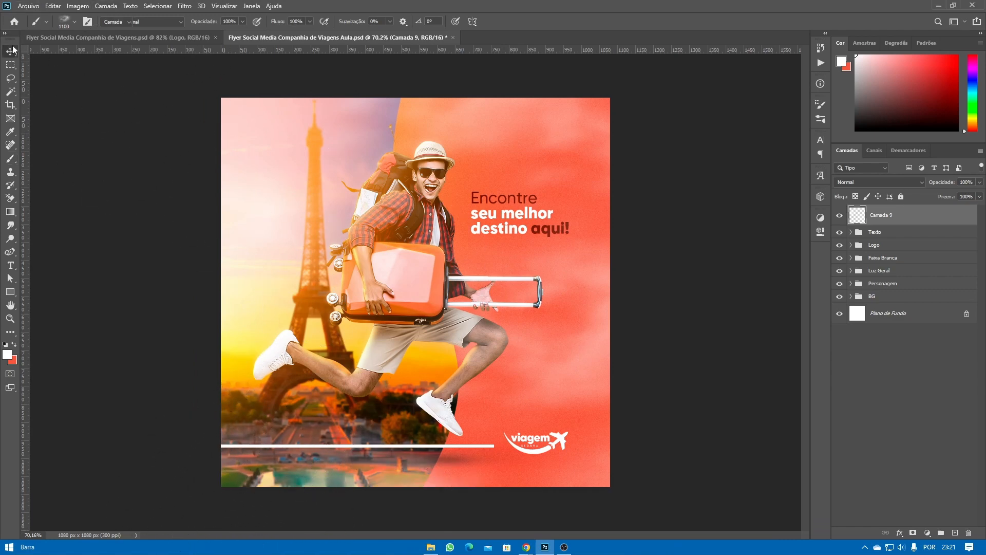
pyautogui.click(980, 197)
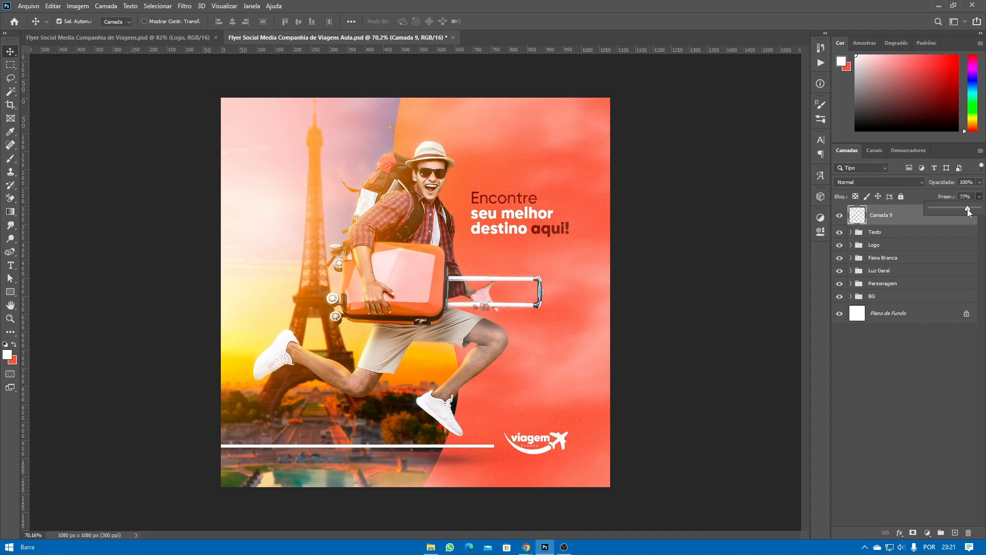
pyautogui.moveTo(965, 208); pyautogui.dragTo(963, 209)
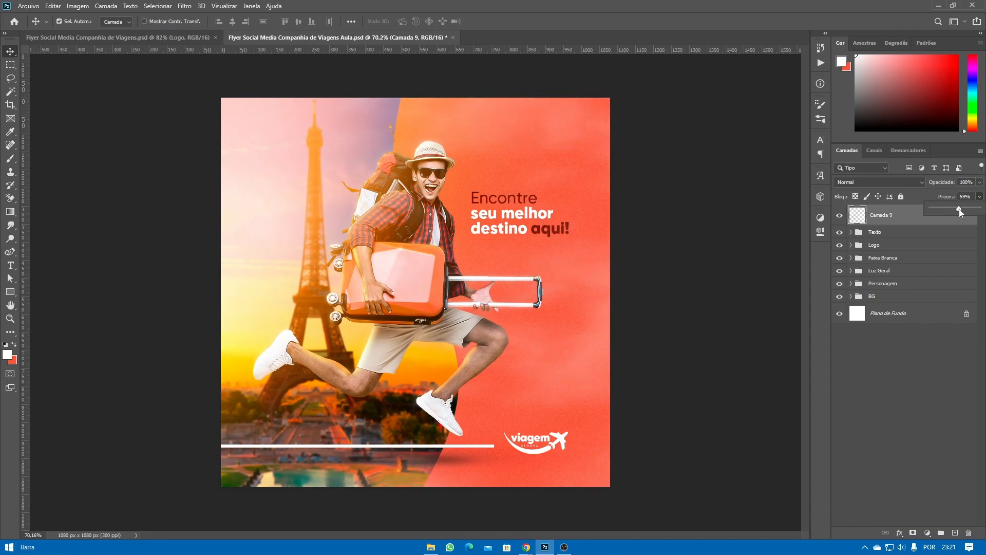
# - Group the cloud layer, name the group "Nuvens" and collapse it
pyautogui.click(880, 215)
pyautogui.hotkey('ctrl', 'g')
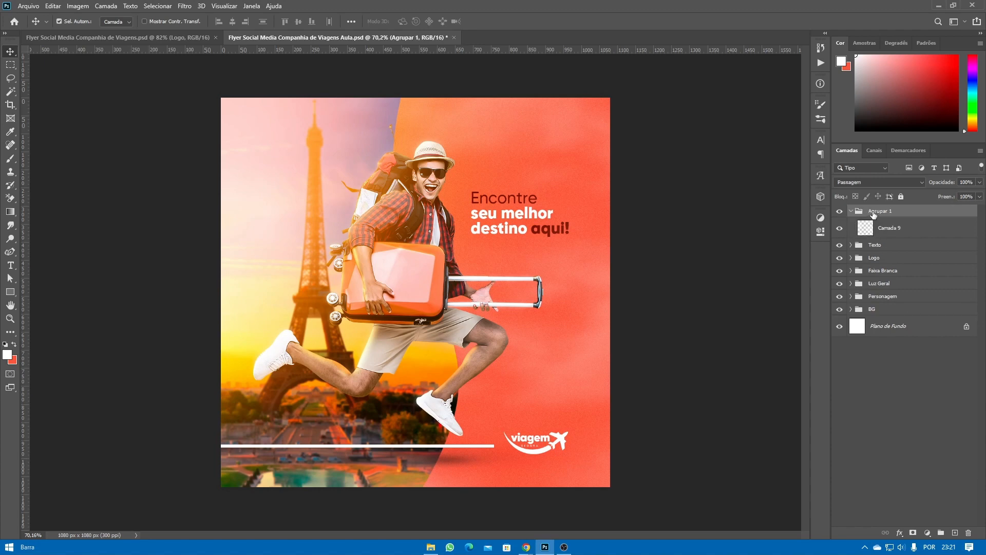
pyautogui.doubleClick(875, 211)
pyautogui.write('Nuvens')
pyautogui.press('Return')
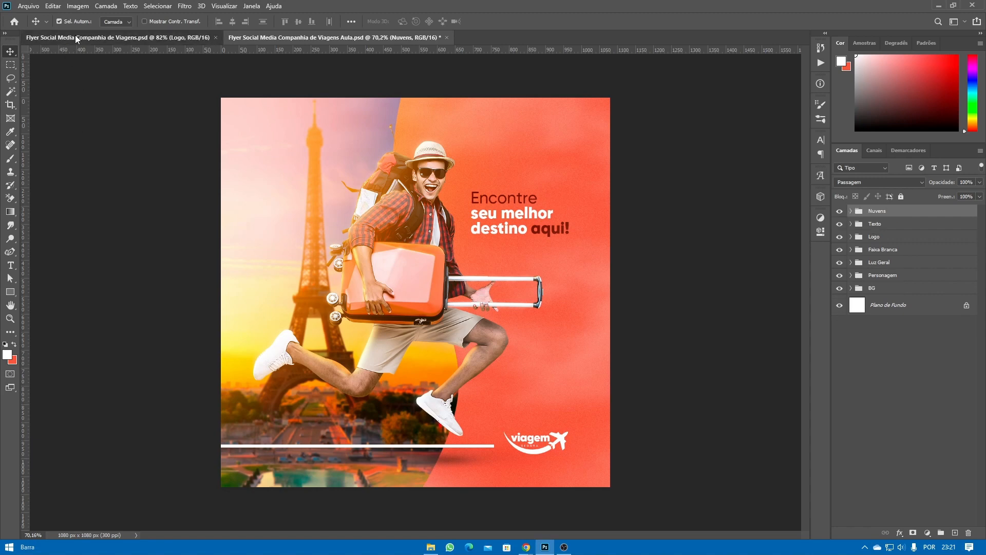
# - Check the finished reference flyer and add the white text "férias" in Gilroy-Black, 35 pt, on a new layer directly above the BG group
pyautogui.click(103, 37)
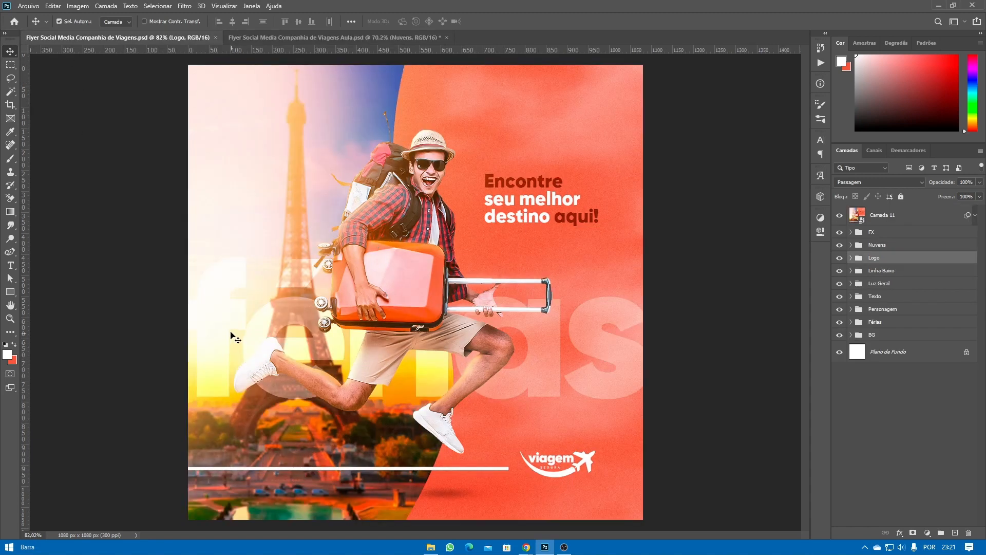
pyautogui.click(293, 37)
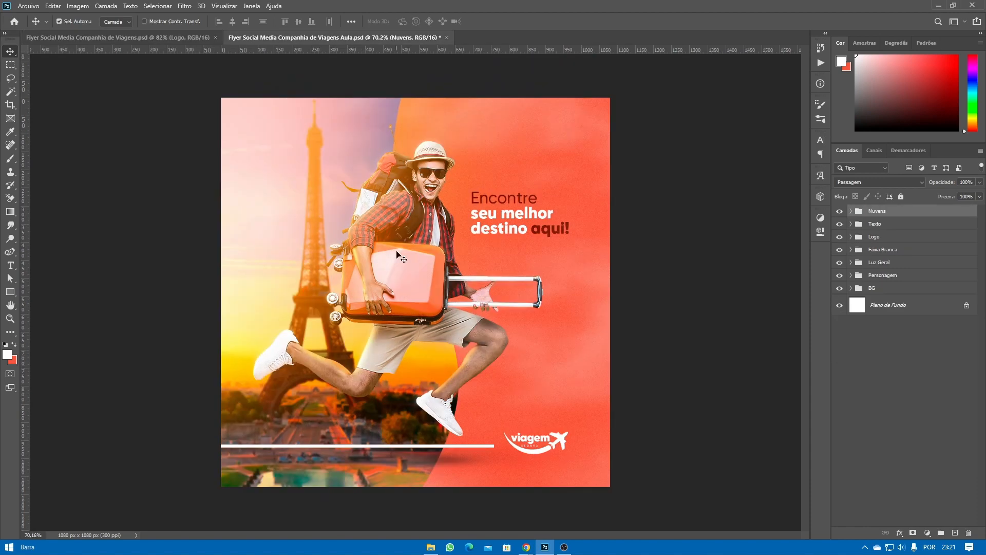
pyautogui.click(874, 289)
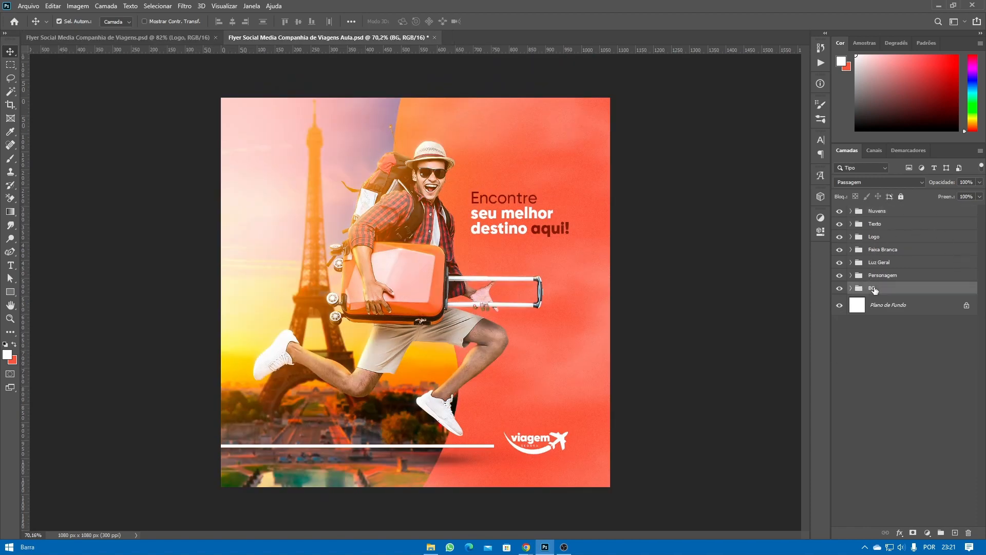
pyautogui.click(952, 530)
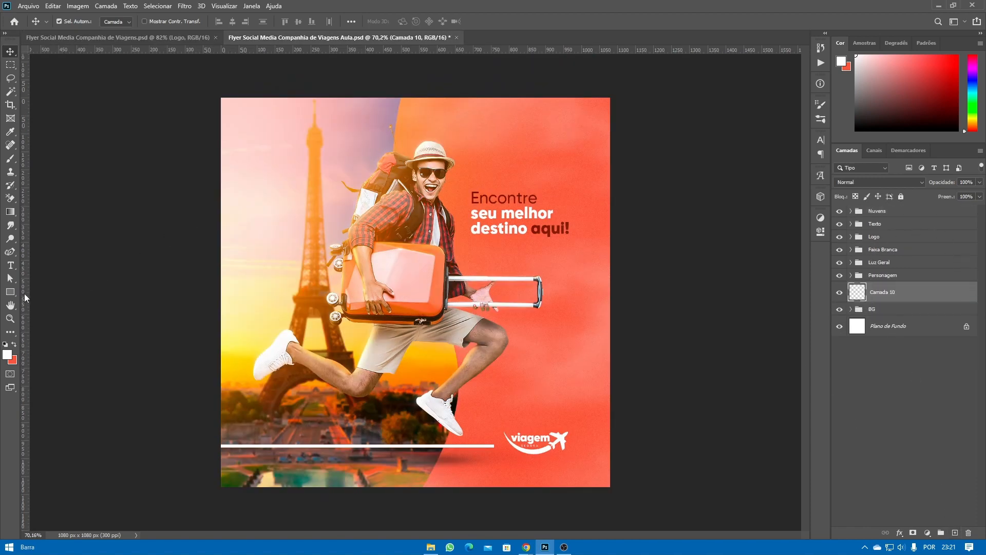
pyautogui.click(10, 265)
pyautogui.click(289, 300)
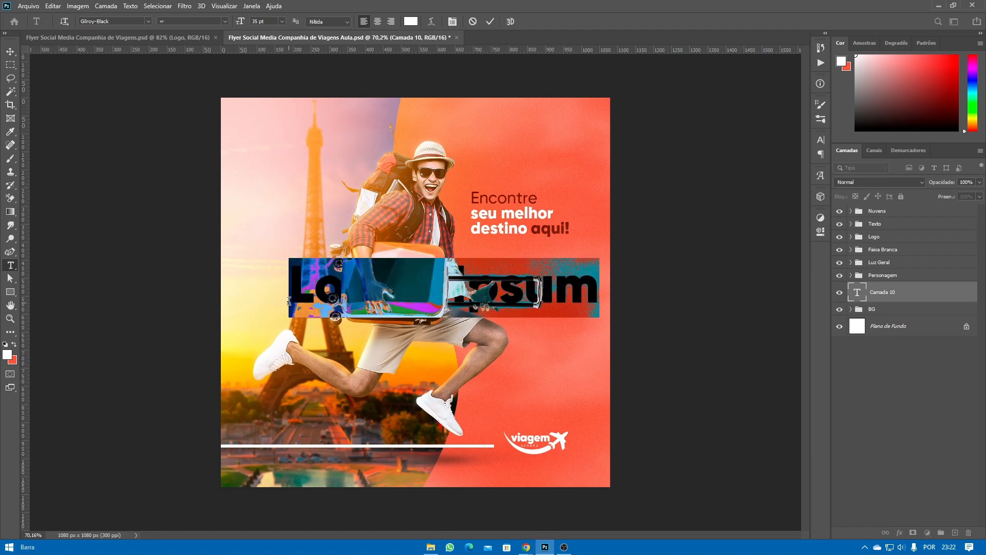
pyautogui.press('BackSpace')
pyautogui.write('fé')
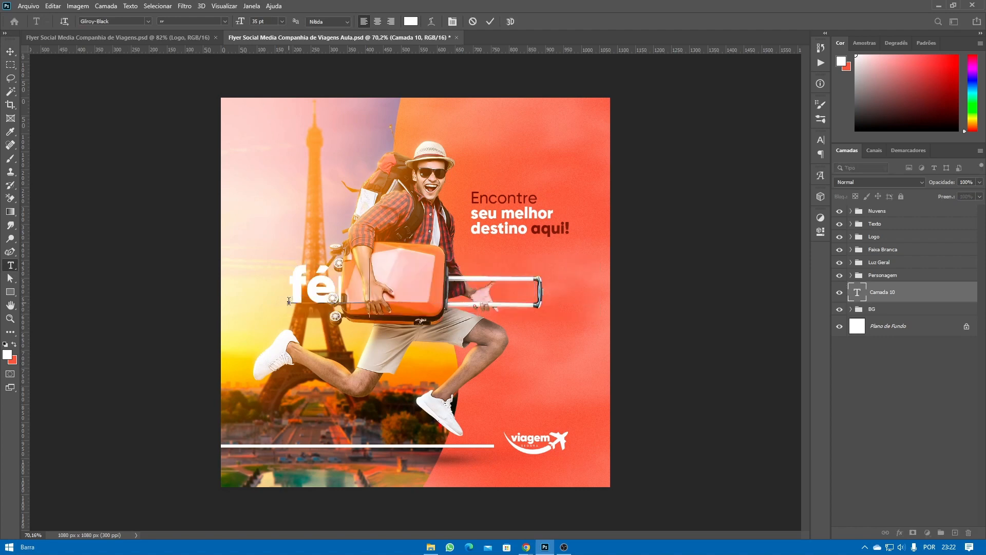
pyautogui.hotkey('ctrl', 'Return')
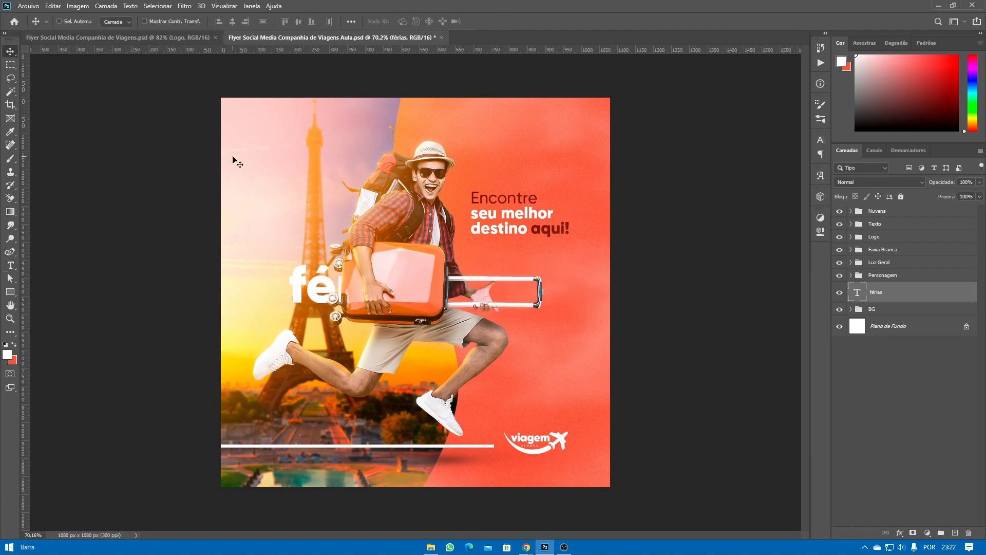
# - Enlarge the word "férias" to about 104 pt so it spans the flyer's width behind the traveller's legs
pyautogui.hotkey('ctrl', 't')
pyautogui.moveTo(426, 317); pyautogui.dragTo(545, 368)
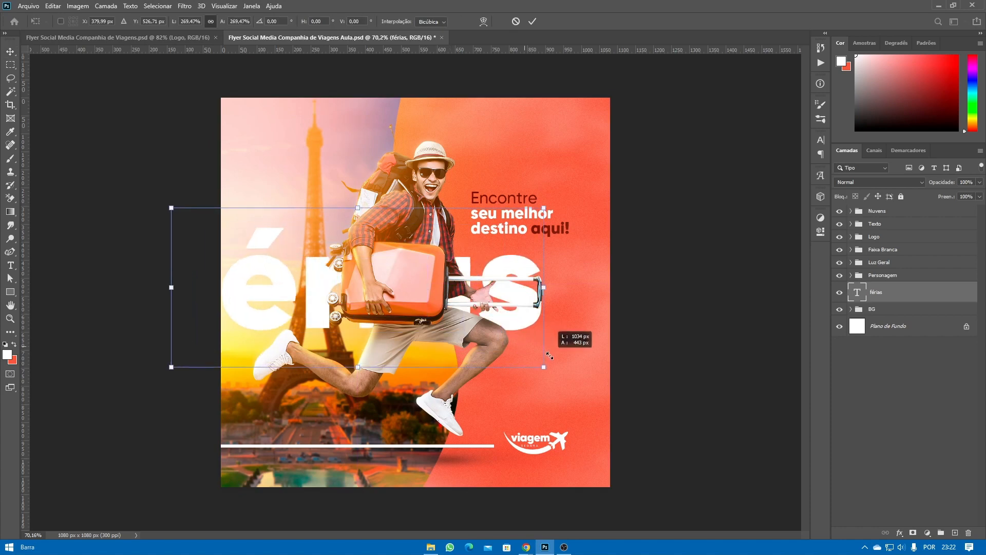
pyautogui.moveTo(313, 260); pyautogui.dragTo(360, 317)
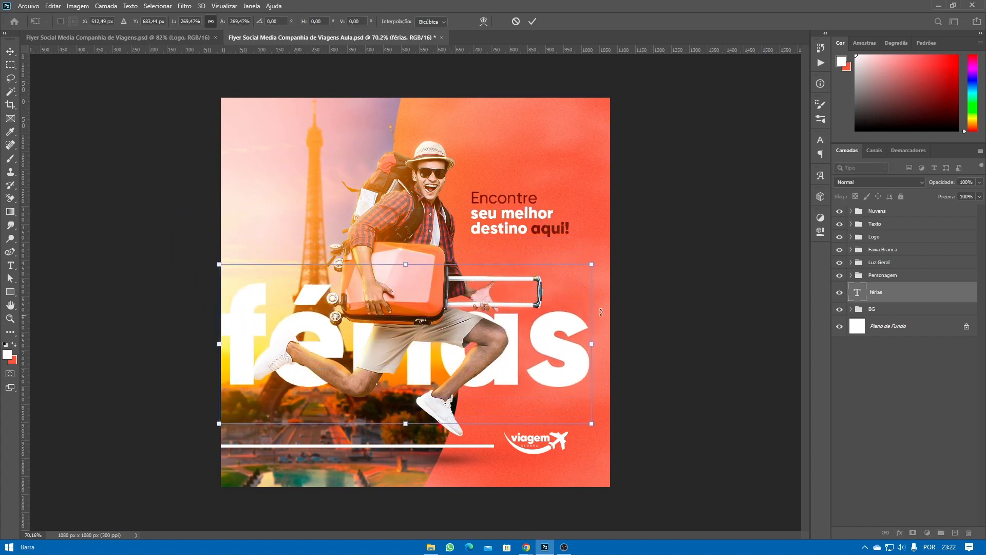
pyautogui.moveTo(595, 427); pyautogui.dragTo(625, 437)
pyautogui.moveTo(217, 264)
pyautogui.mouseDown()
pyautogui.moveTo(203, 251)
pyautogui.moveTo(213, 261)
pyautogui.mouseUp()
pyautogui.press('Return')
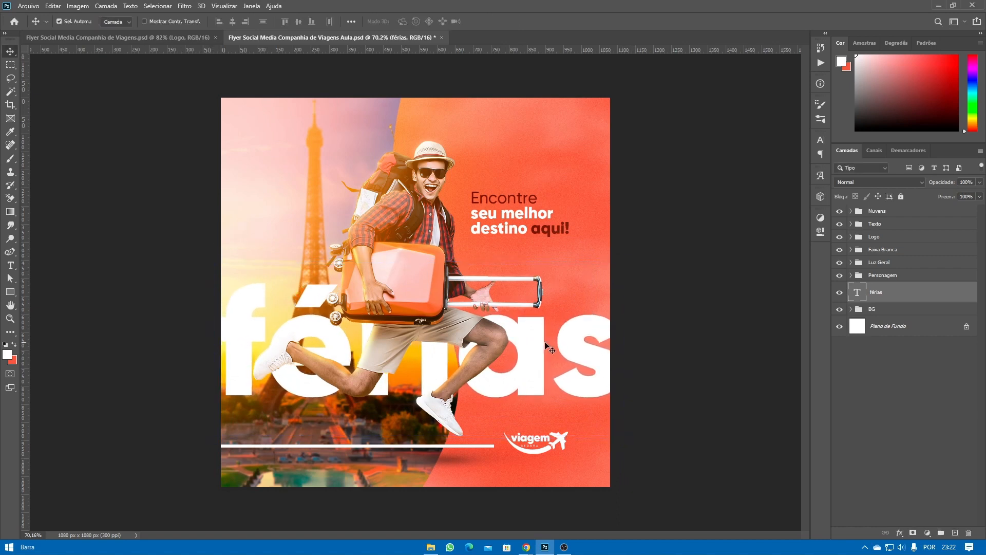
# - Tighten the letter spacing of the whole word "férias" by two increments
pyautogui.hotkey('ctrl', 'shift', 'alt', 'n')
pyautogui.click(868, 316)
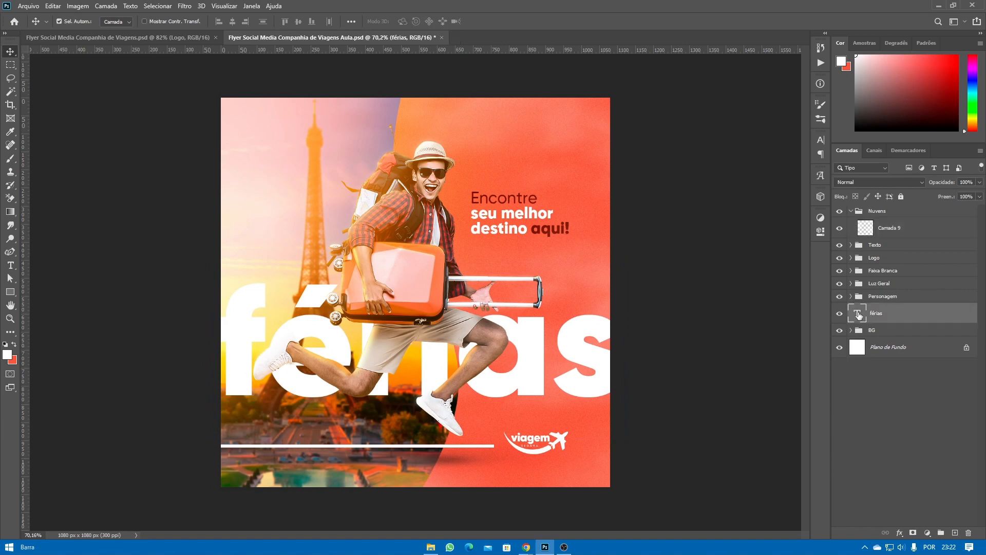
pyautogui.doubleClick(857, 314)
pyautogui.hotkey('alt', 'Left')
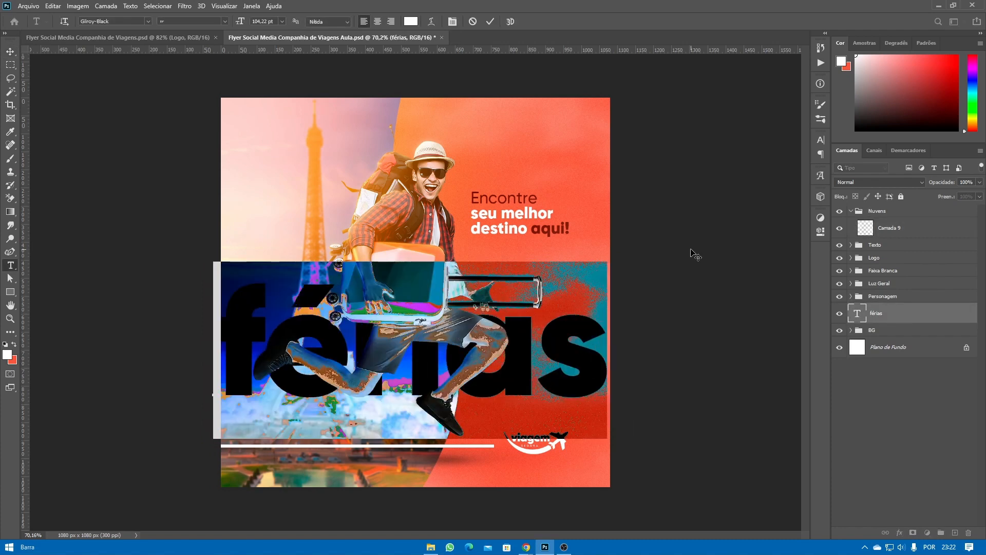
pyautogui.hotkey('alt', 'Left')
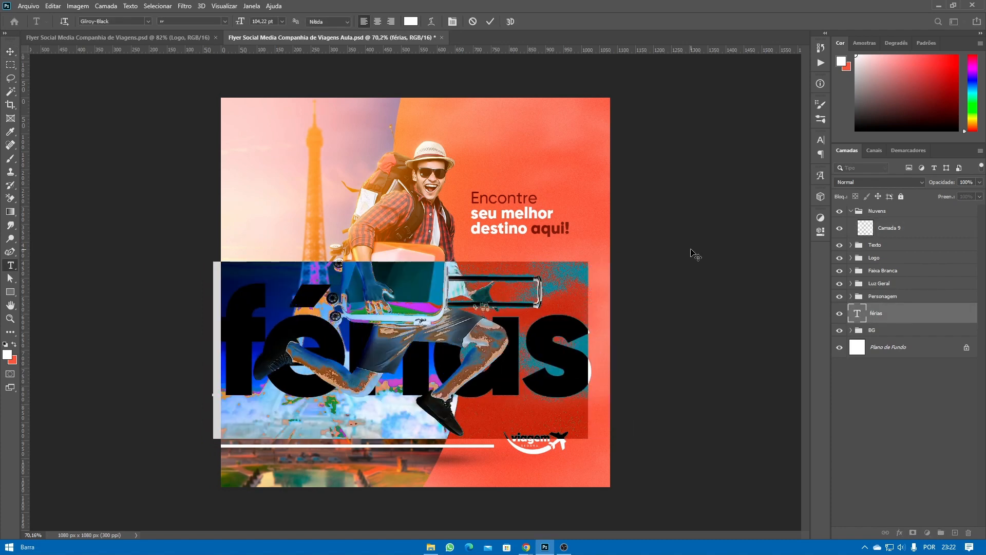
# - Scale the "férias" text proportionally to about 107% so it reaches the flyer's right edge again
pyautogui.click(9, 51)
pyautogui.hotkey('ctrl', 't')
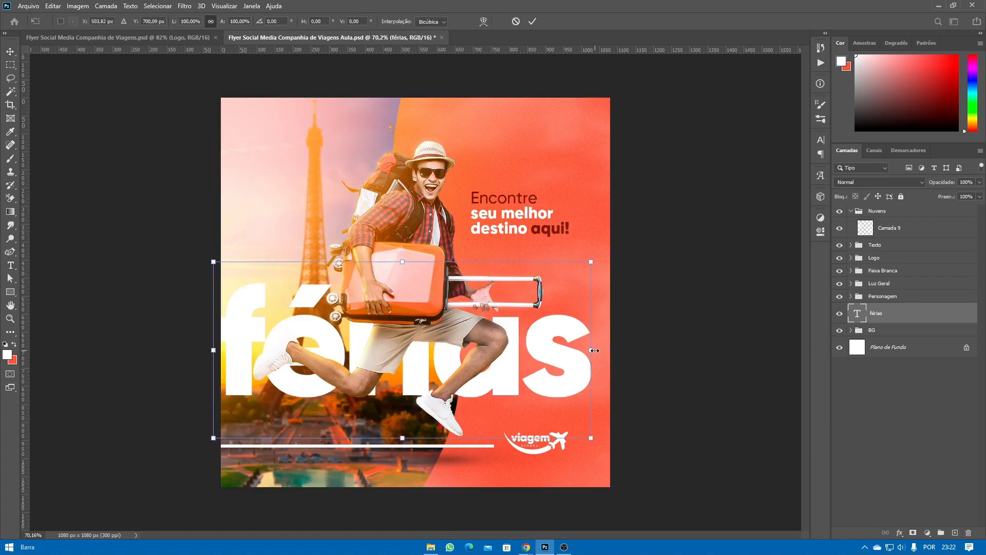
pyautogui.moveTo(594, 350); pyautogui.dragTo(618, 350)
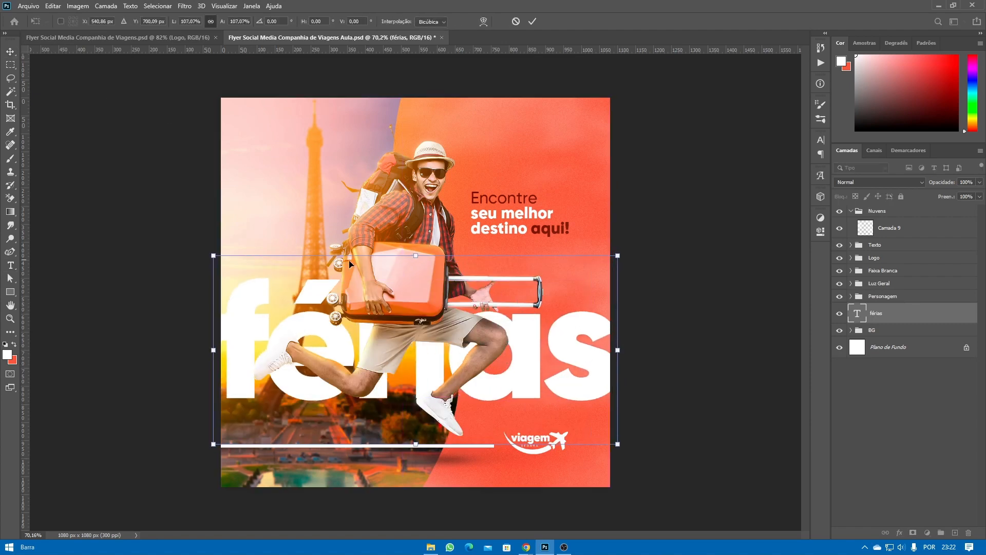
pyautogui.press('Return')
# - Move the "férias" text slightly upward behind the traveller and nudge it a little to the left
pyautogui.moveTo(514, 350); pyautogui.dragTo(525, 335)
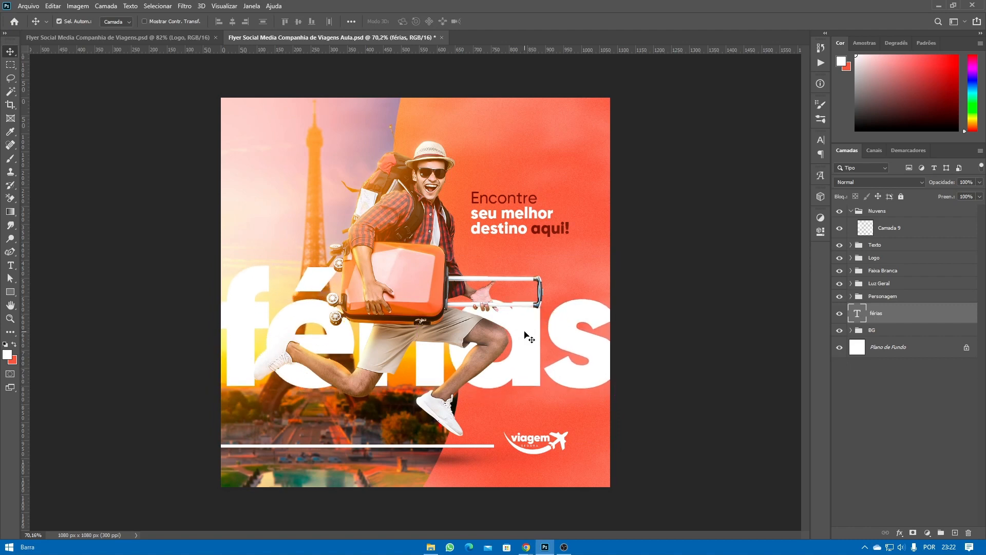
pyautogui.press('Left')
pyautogui.press('Left')
pyautogui.press('Left')
pyautogui.press('Left')
pyautogui.press('Left')
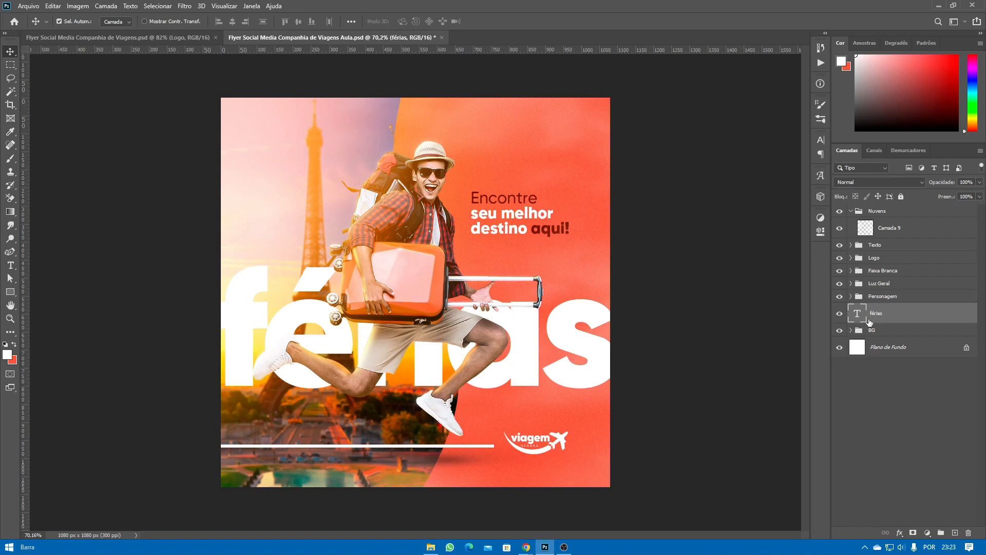
# - Blend the "férias" text layer with the Luz Indireta mode and set its fill to 63%
pyautogui.click(874, 182)
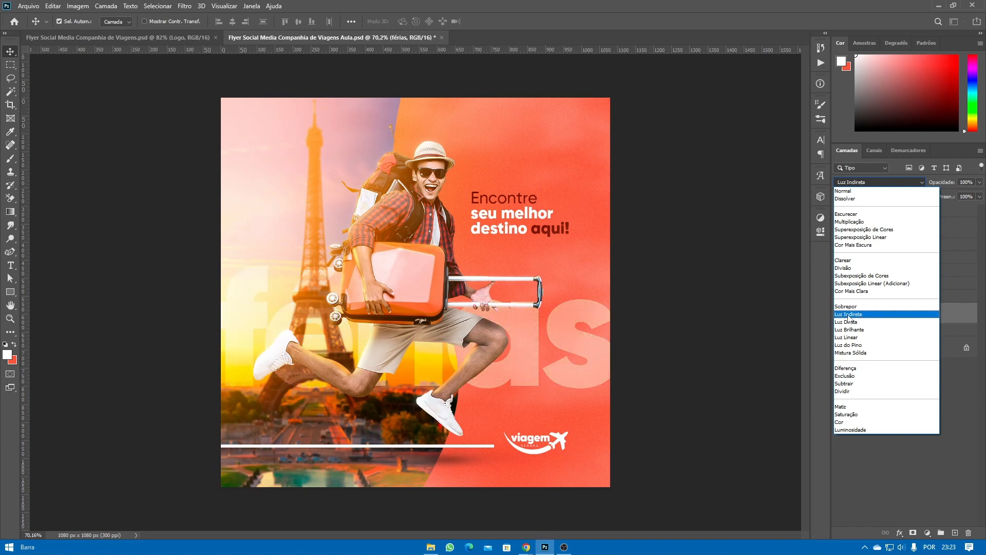
pyautogui.click(848, 314)
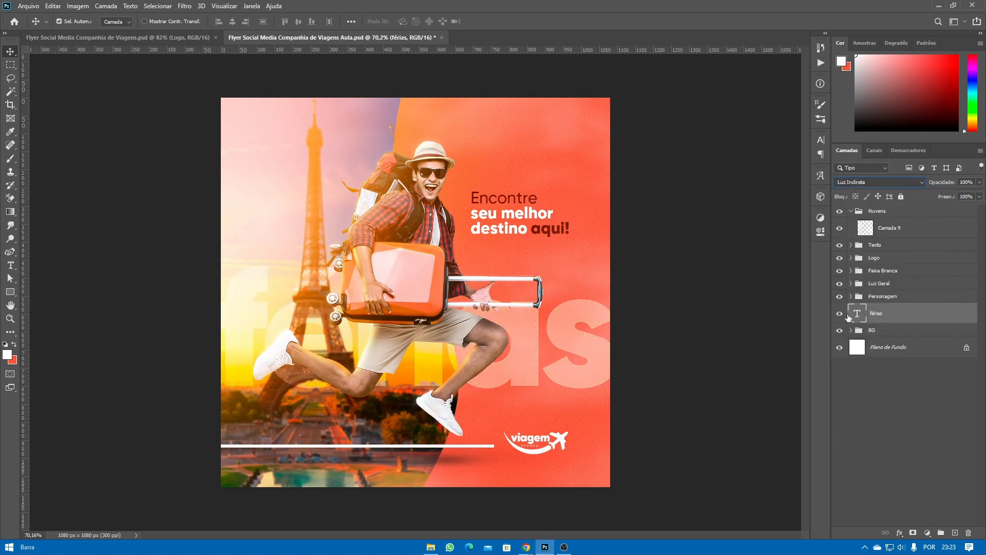
pyautogui.click(979, 200)
pyautogui.moveTo(977, 207); pyautogui.dragTo(960, 208)
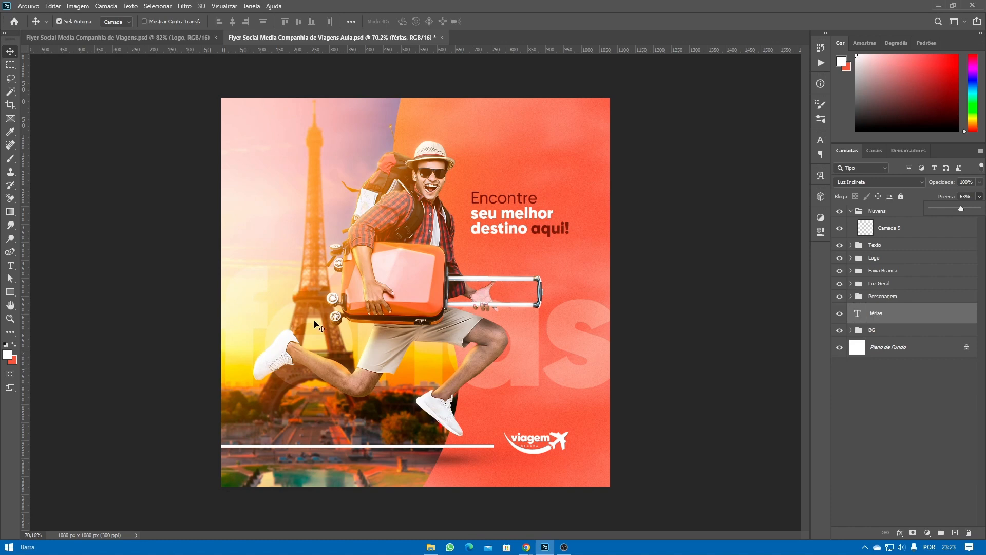
# - Duplicate the "férias" text layer and mask the copy to the outline of the Forma 1 shape in the BG group
pyautogui.click(894, 324)
pyautogui.hotkey('ctrl', 'j')
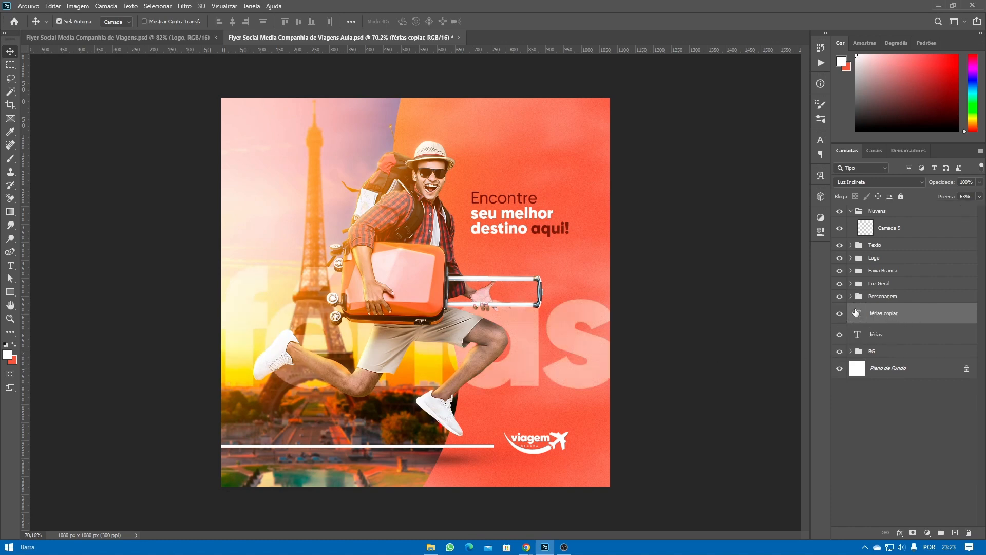
pyautogui.click(851, 351)
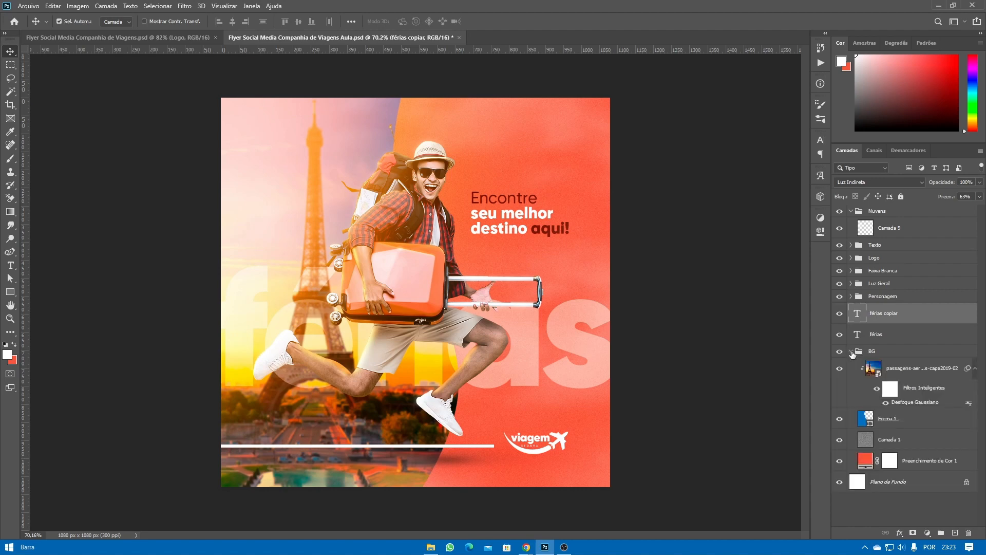
pyautogui.click(867, 417)
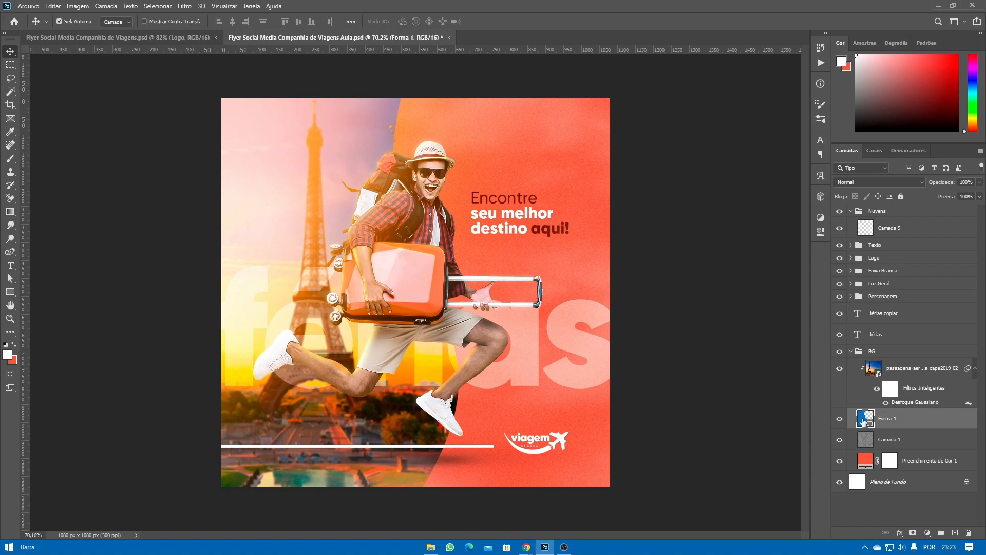
pyautogui.press('ctrl')
pyautogui.keyDown('ctrl'); pyautogui.click(867, 419); pyautogui.keyUp('ctrl')
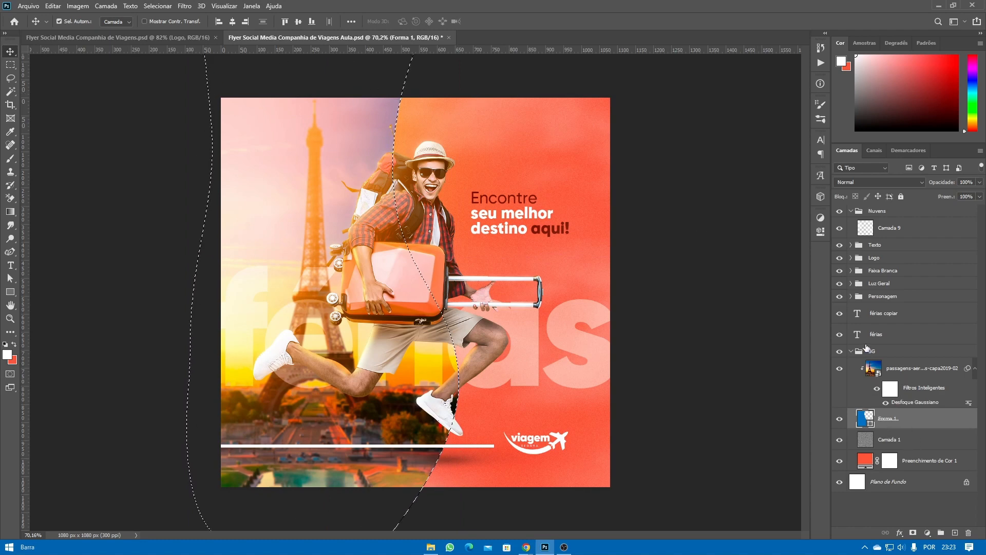
pyautogui.click(851, 352)
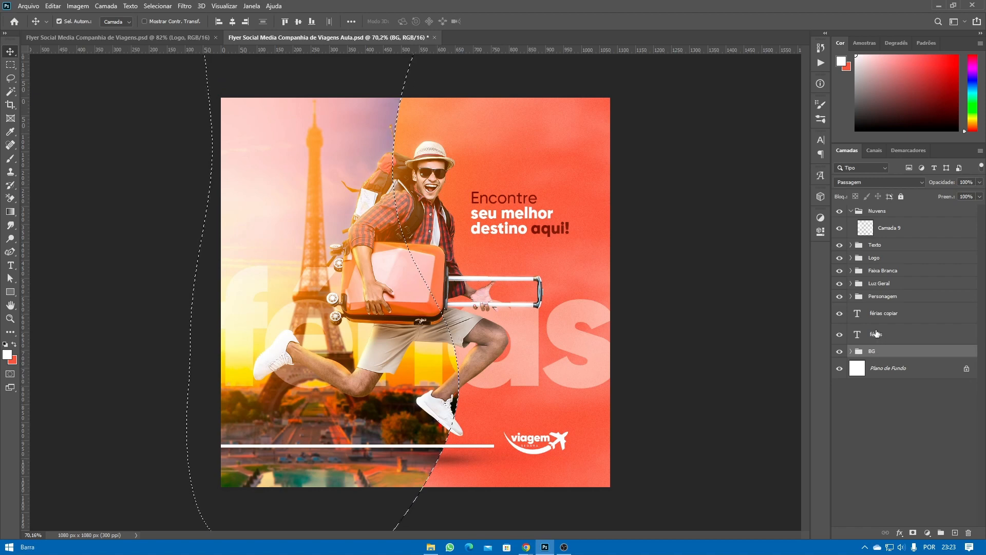
pyautogui.click(892, 315)
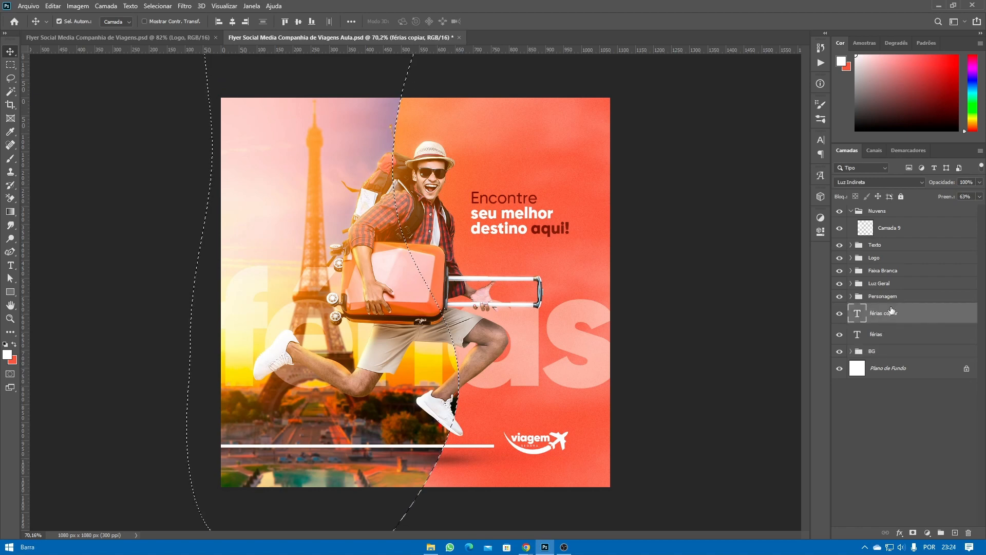
pyautogui.click(913, 533)
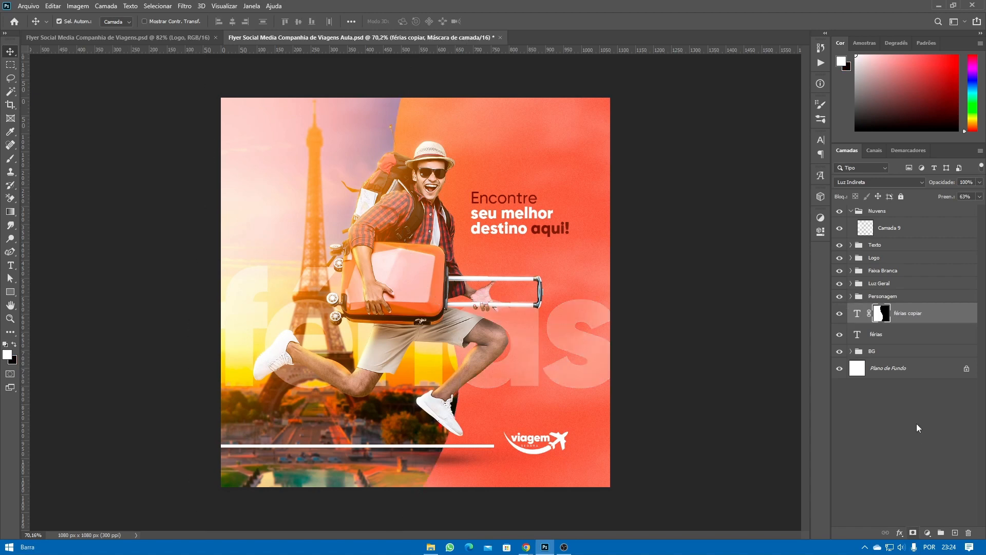
# - Set the masked "férias" copy's text to the Luz Direta blend mode with a 29% fill
pyautogui.click(856, 313)
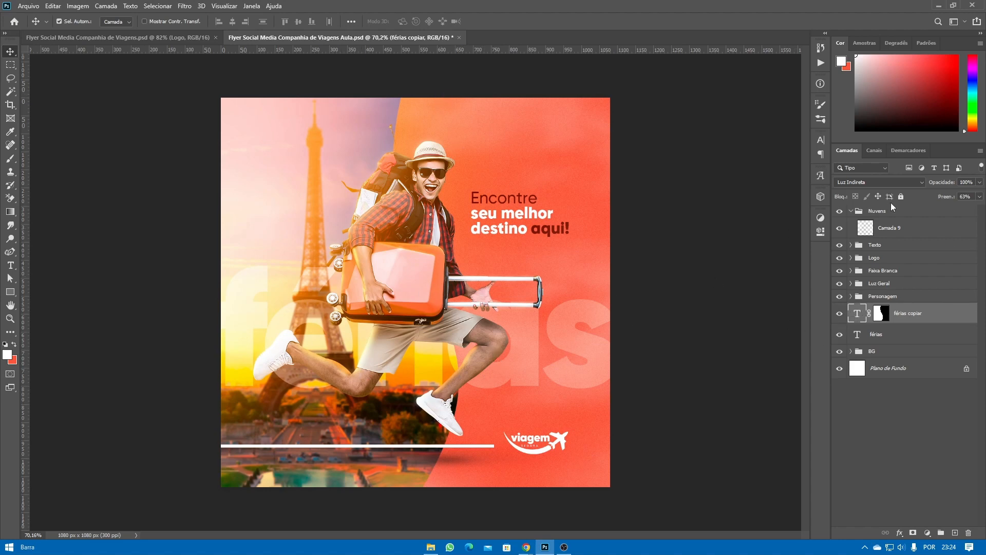
pyautogui.click(892, 182)
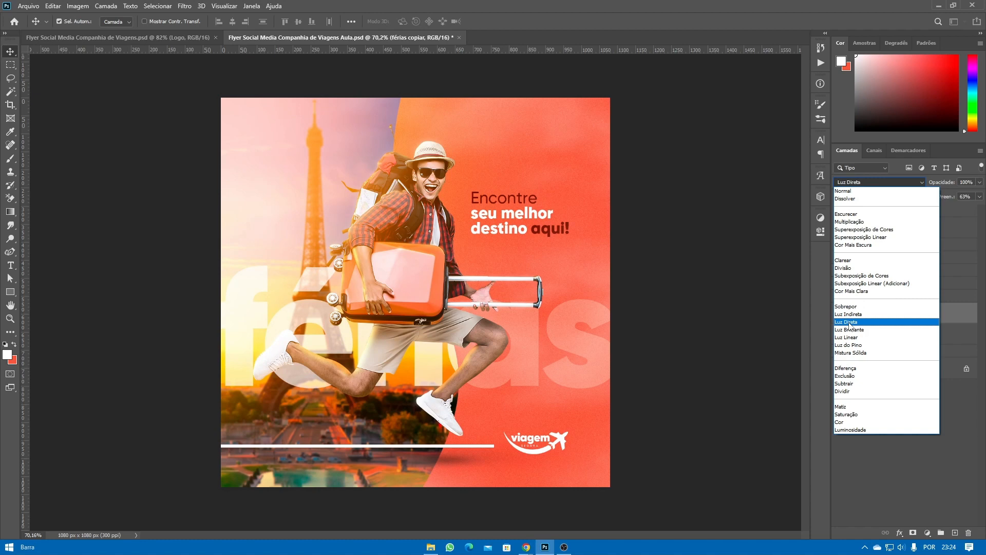
pyautogui.click(852, 322)
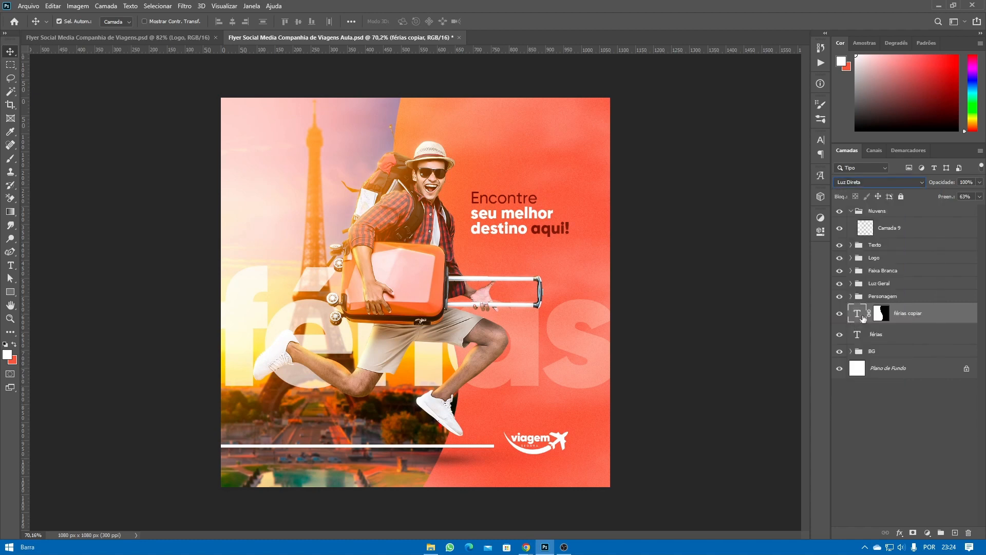
pyautogui.click(978, 197)
pyautogui.moveTo(947, 213); pyautogui.dragTo(945, 211)
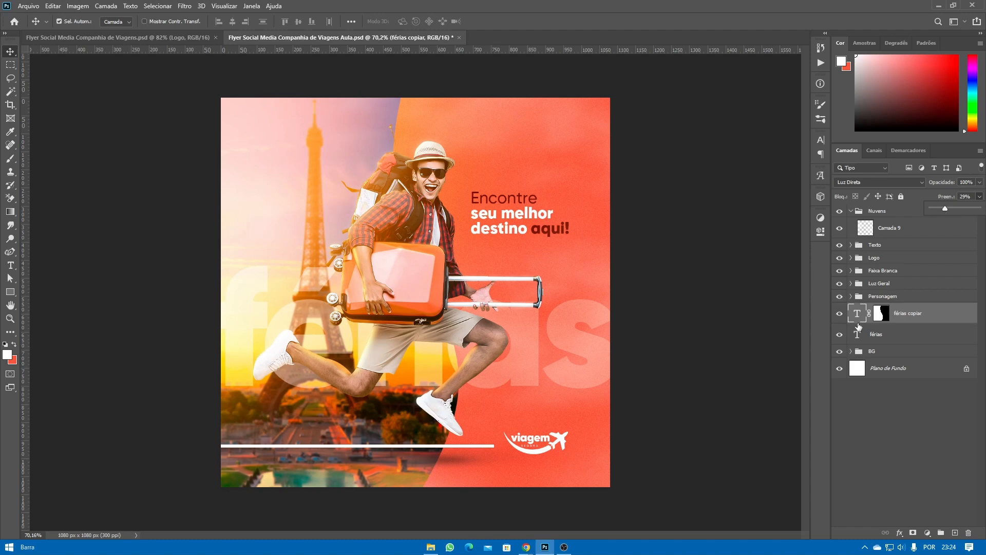
# - Group the two "férias" text layers and name the group "Férias"
pyautogui.click(899, 314)
pyautogui.keyDown('shift'); pyautogui.click(891, 335); pyautogui.keyUp('shift')
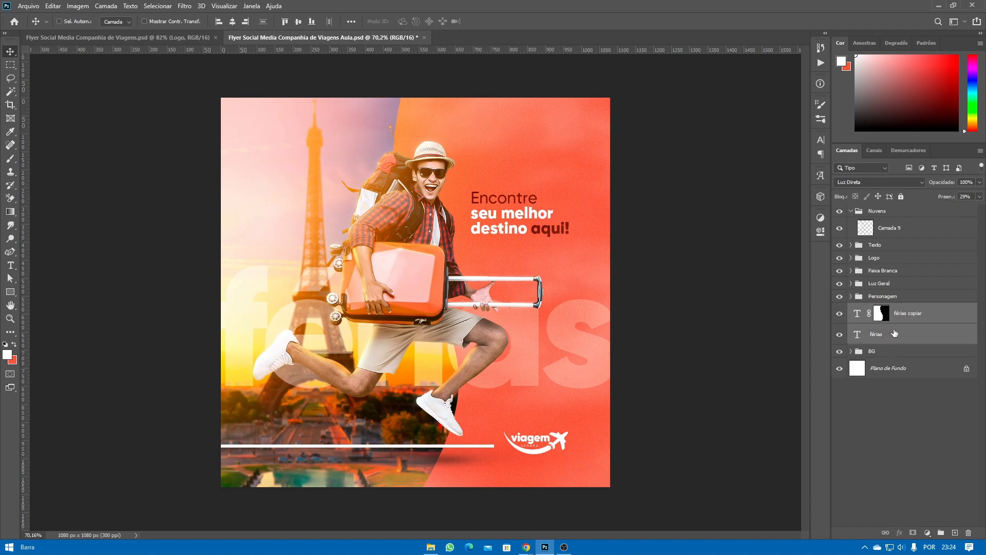
pyautogui.hotkey('ctrl', 'g')
pyautogui.doubleClick(880, 308)
pyautogui.write('G')
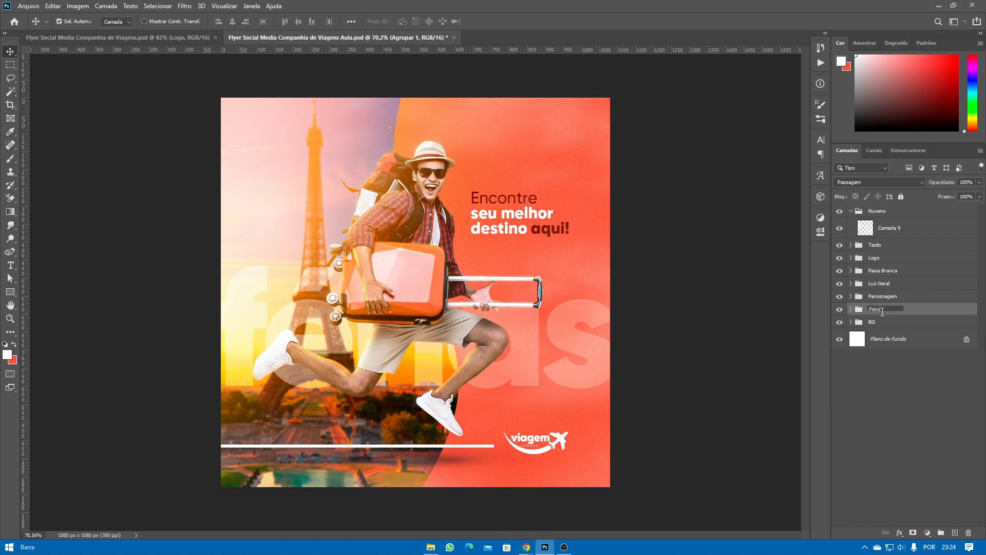
pyautogui.click(911, 409)
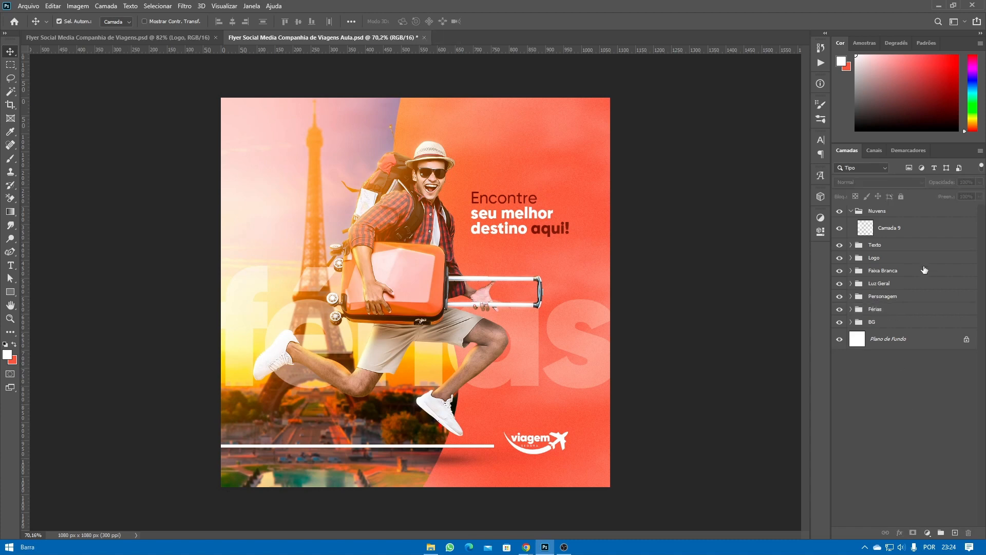
# - Collapse the Nuvens group and save the flyer document
pyautogui.click(852, 211)
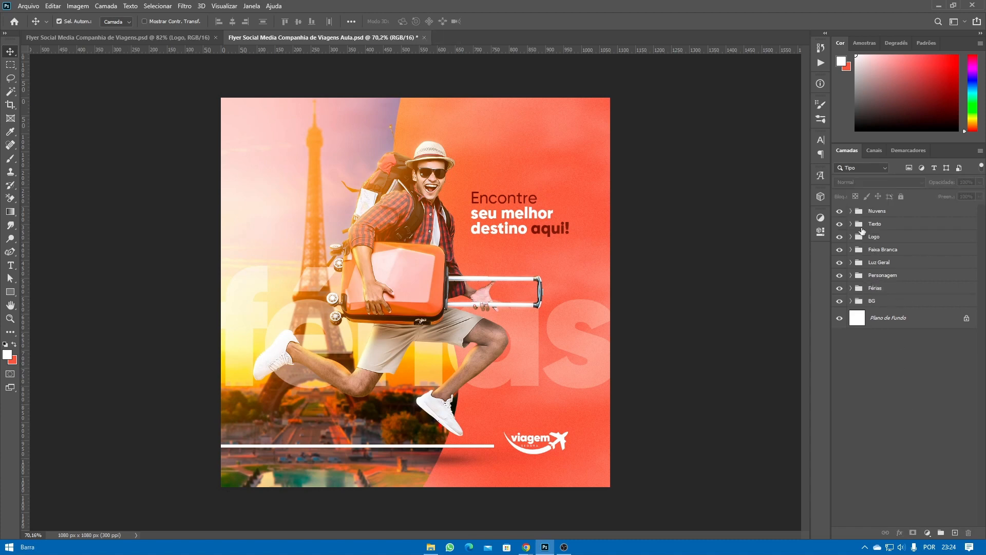
pyautogui.scroll(-1, 444, 263)
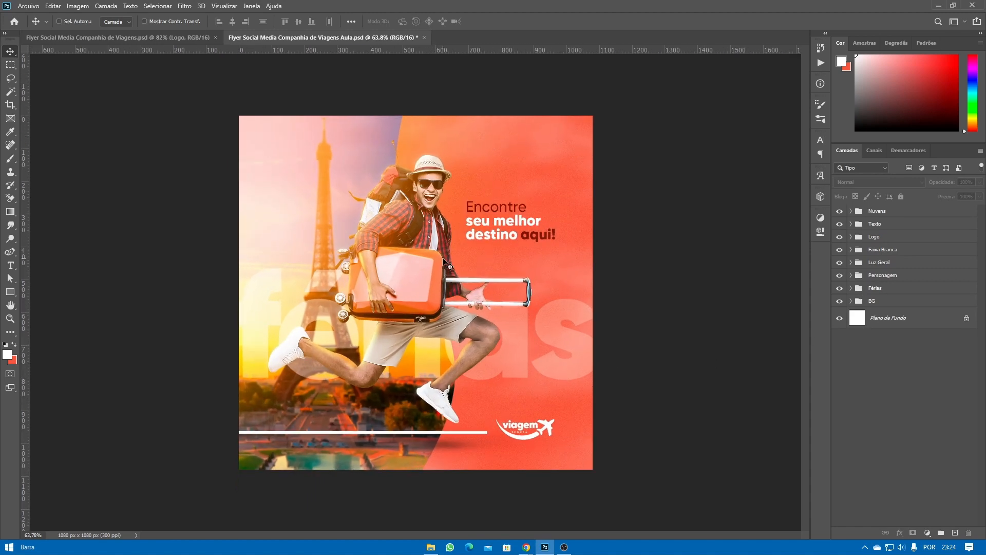
pyautogui.hotkey('ctrl', 's')
pyautogui.scroll(2, 447, 265)
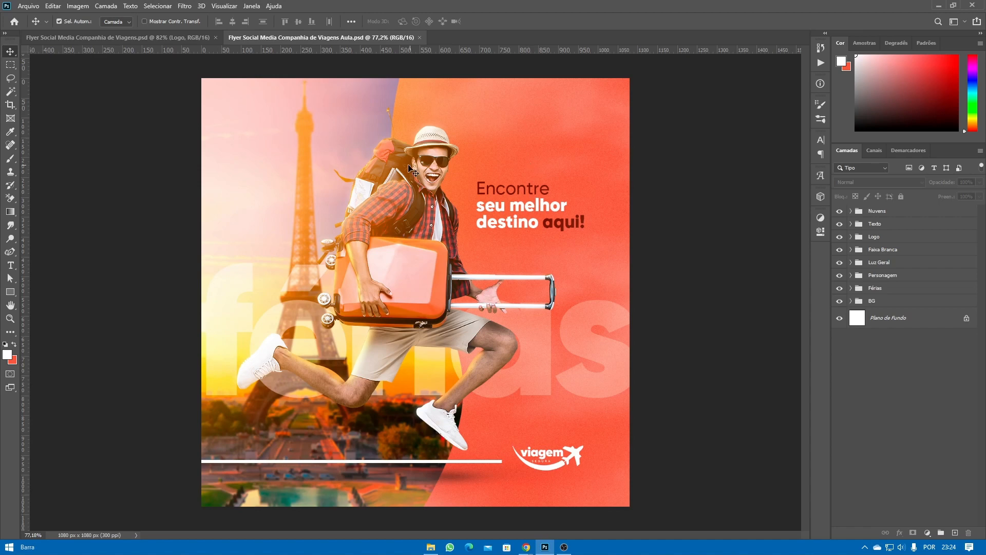
pyautogui.scroll(-1, 431, 187)
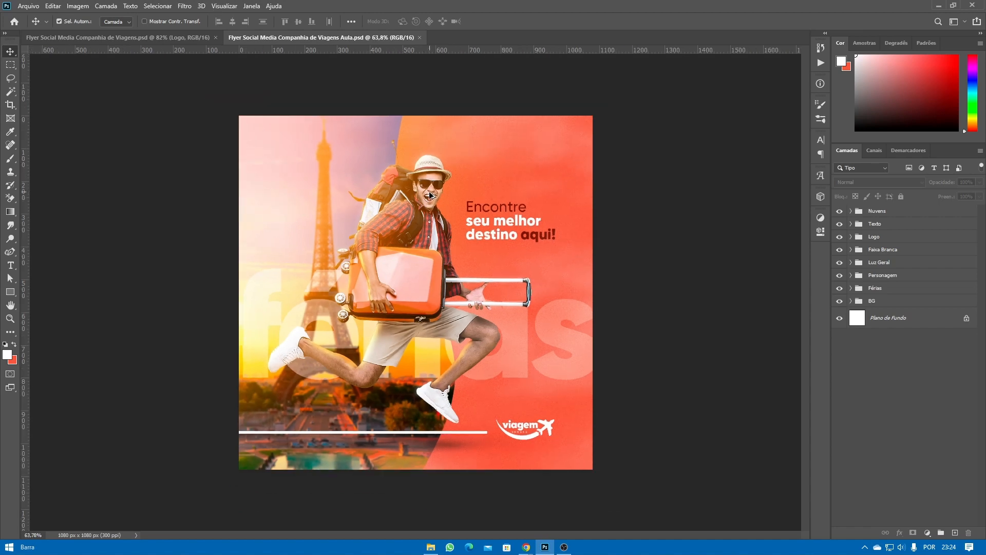
# - Add a Color Lookup adjustment above the Nuvens group using the 3Strip.look LUT, set its fill to 45%, and compare the flyer without it
pyautogui.click(879, 211)
pyautogui.click(927, 535)
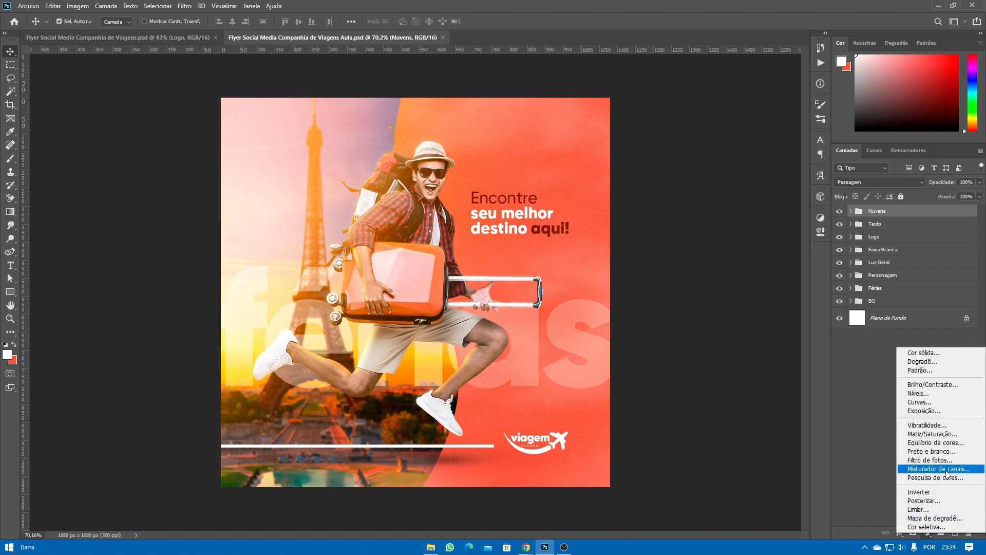
pyautogui.click(927, 476)
pyautogui.click(764, 249)
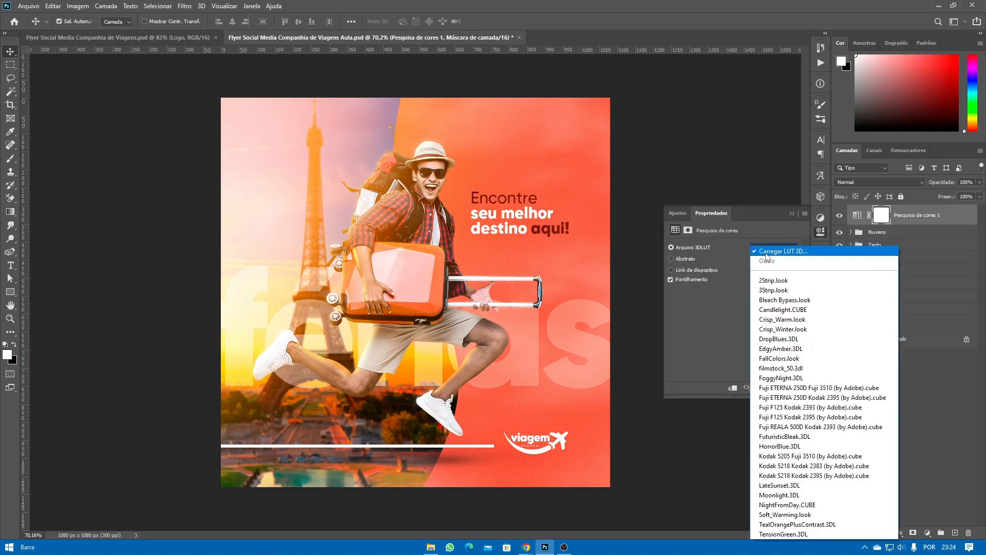
pyautogui.click(770, 288)
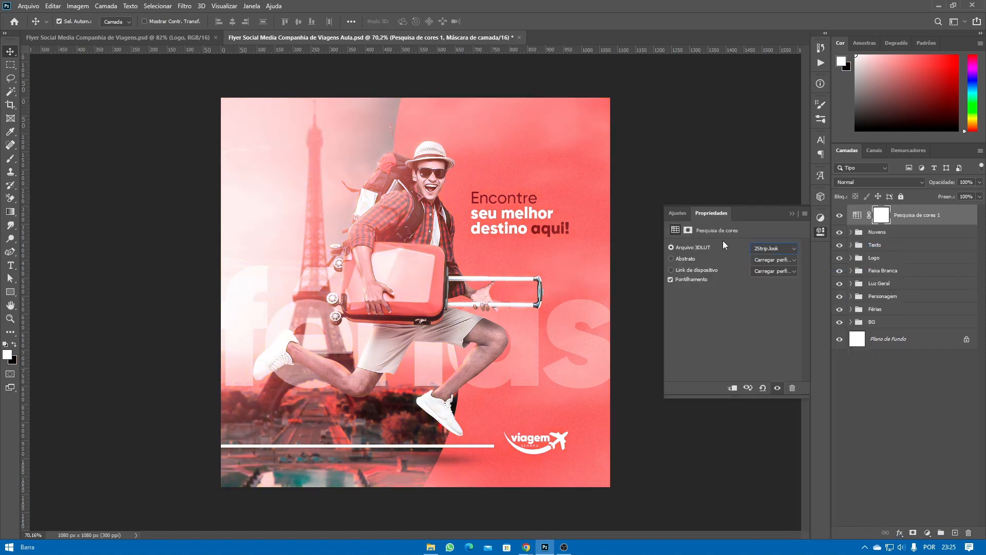
pyautogui.scroll(-1, 772, 251)
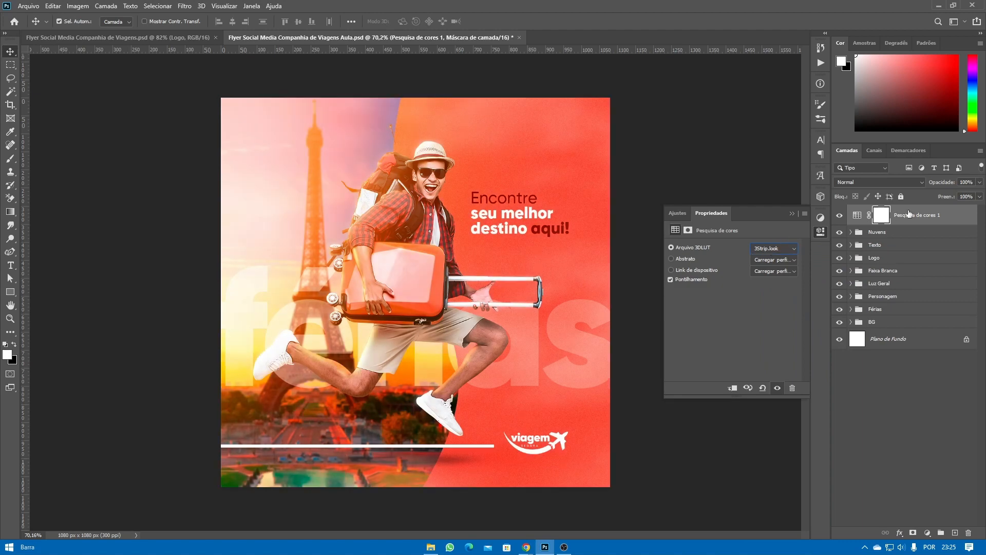
pyautogui.moveTo(979, 197); pyautogui.dragTo(944, 214)
pyautogui.click(845, 220)
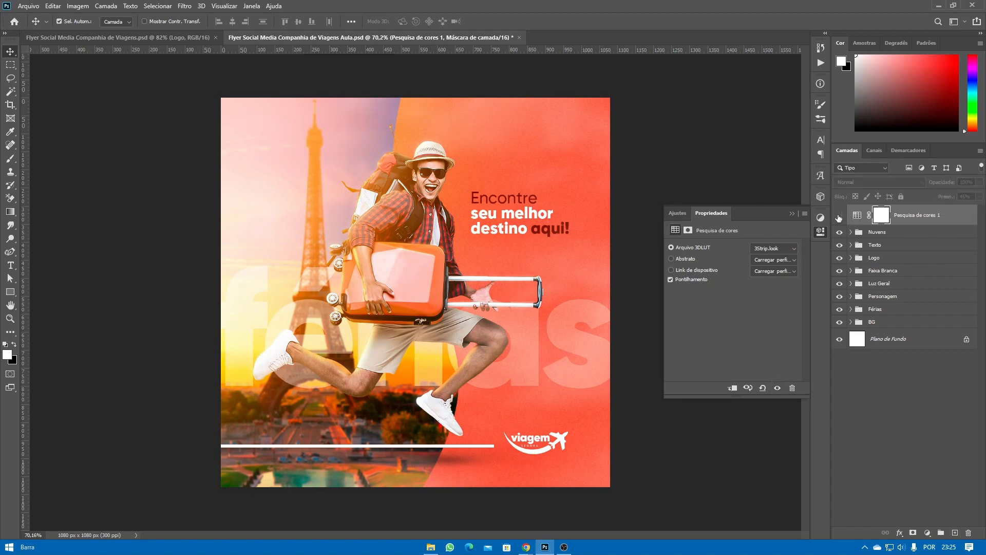
# - Add a second Color Lookup adjustment on top with the 2Strip.look LUT and reduce its fill to 25%
pyautogui.click(928, 533)
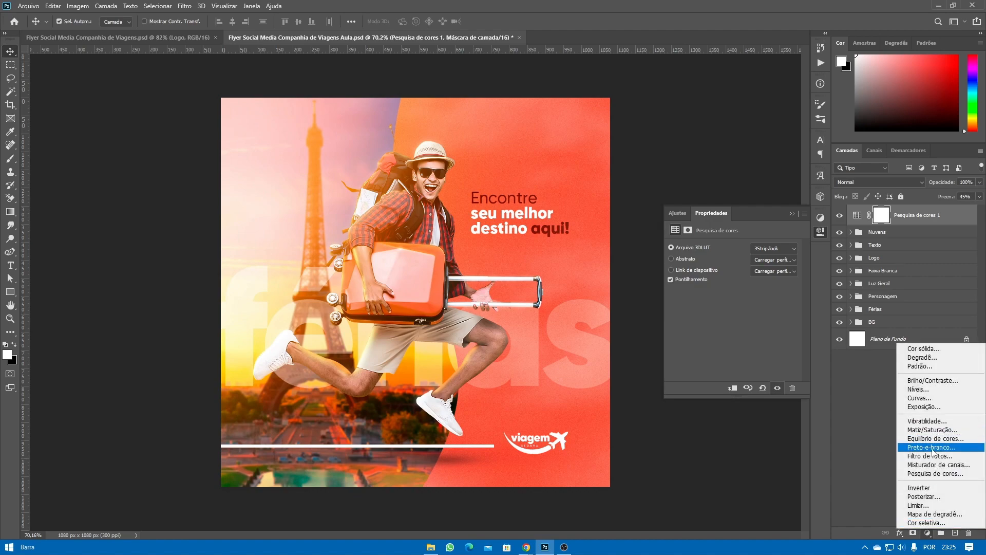
pyautogui.click(936, 473)
pyautogui.click(773, 245)
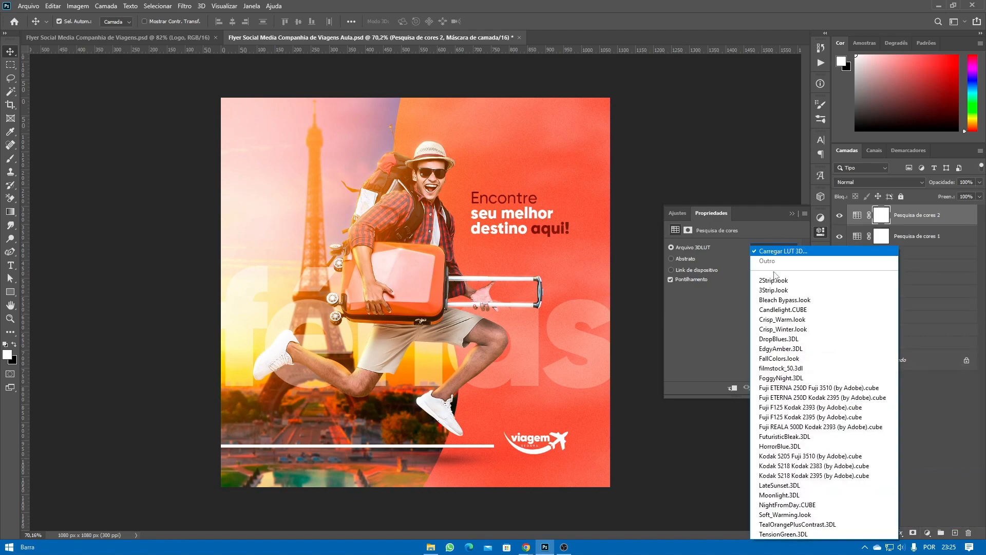
pyautogui.click(773, 280)
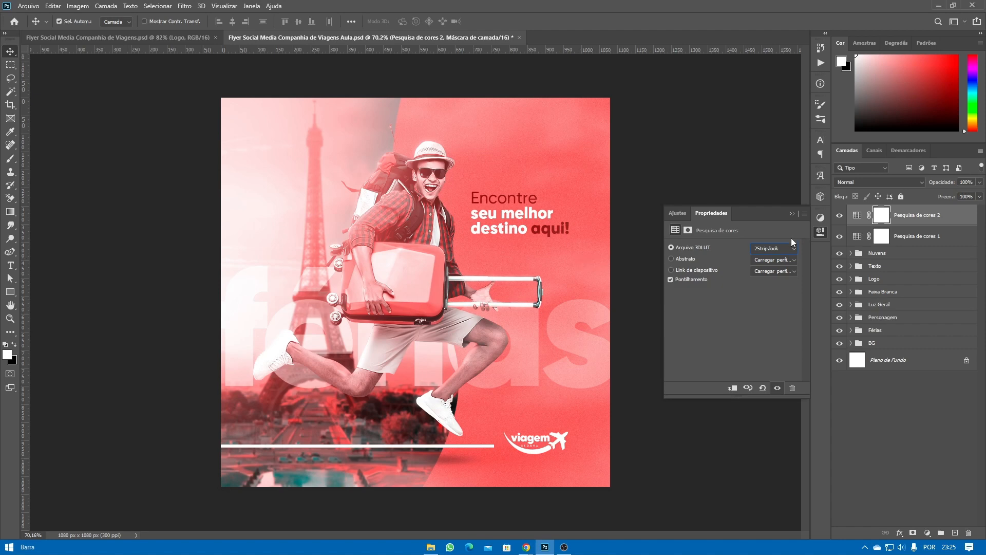
pyautogui.click(980, 196)
pyautogui.moveTo(946, 210); pyautogui.dragTo(945, 208)
pyautogui.click(840, 215)
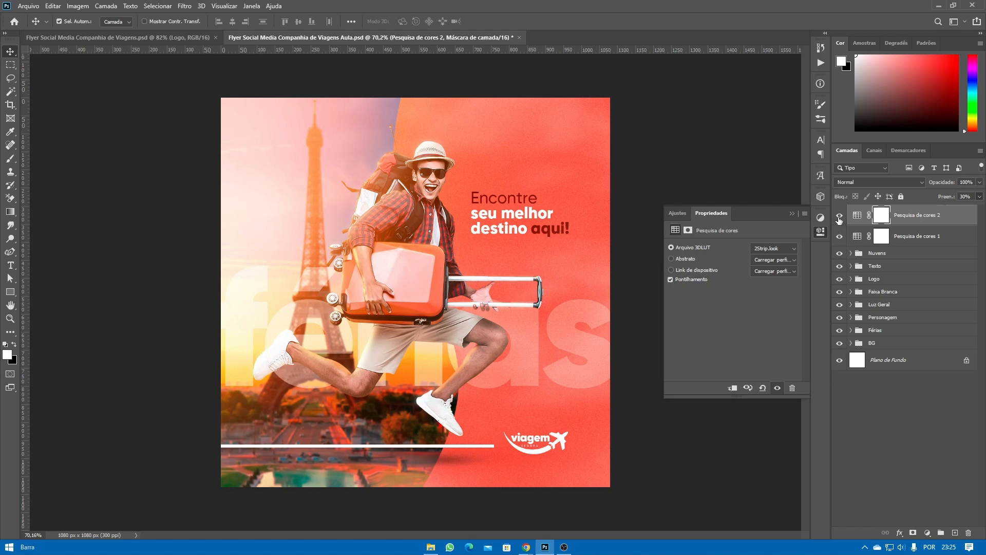
pyautogui.click(840, 216)
pyautogui.click(980, 196)
pyautogui.click(857, 215)
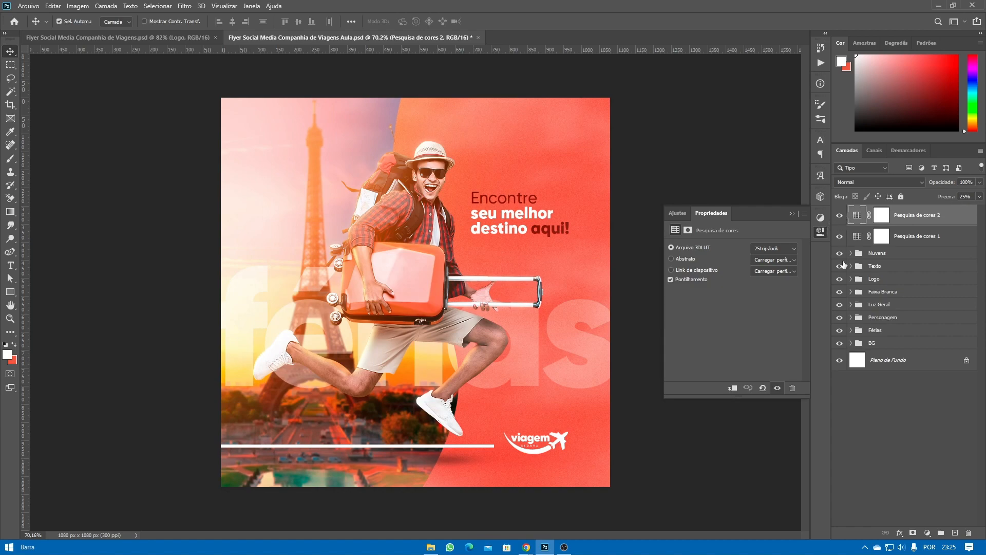
# - Add a third Color Lookup adjustment on top, try several 3D LUTs, and settle on the Fuji ETERNA one
pyautogui.click(927, 532)
pyautogui.click(912, 476)
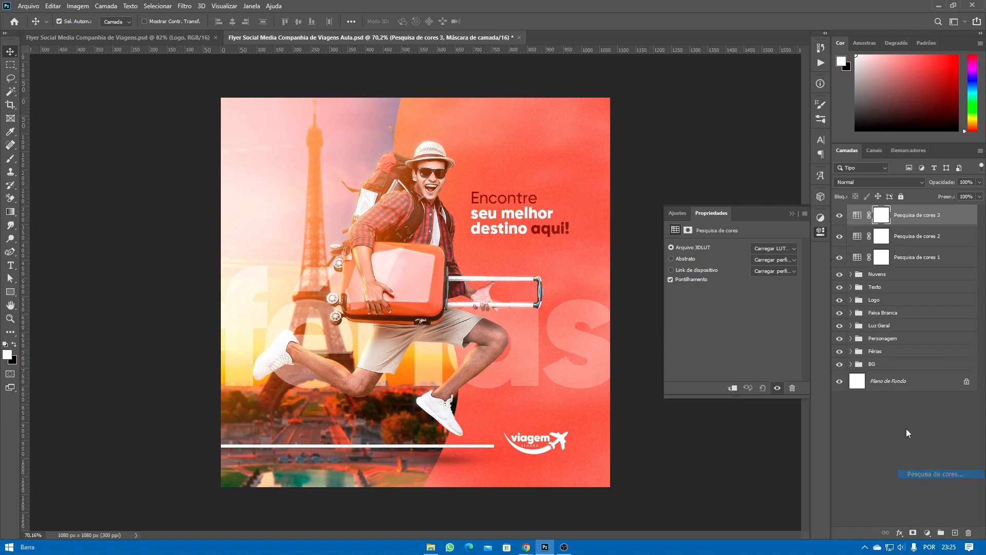
pyautogui.click(775, 246)
pyautogui.click(782, 319)
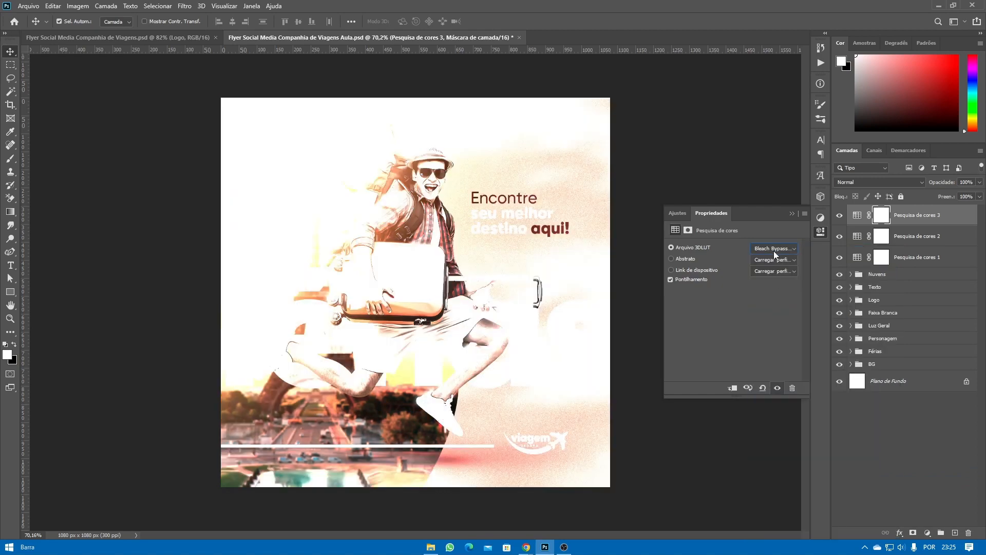
pyautogui.press('Down')
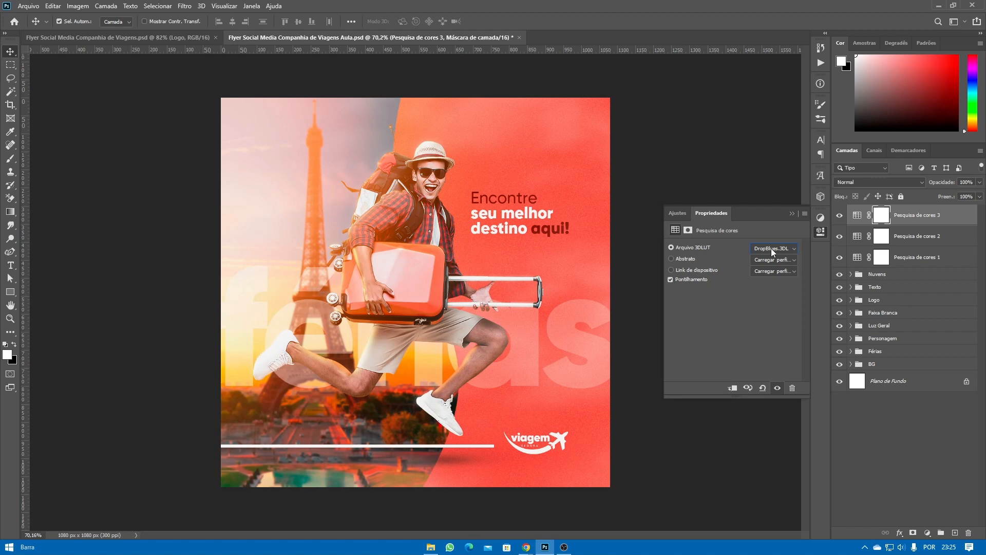
pyautogui.press('Down')
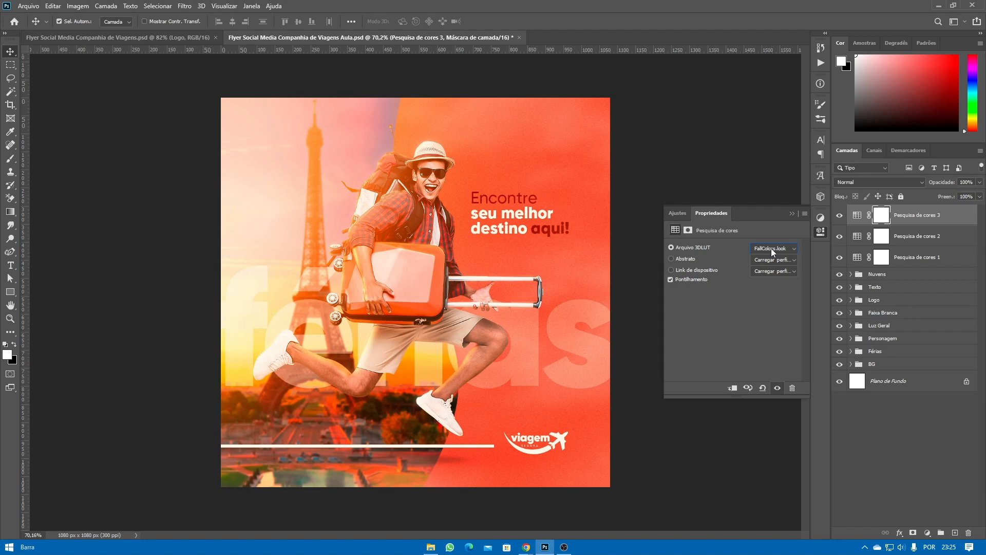
pyautogui.press('Down')
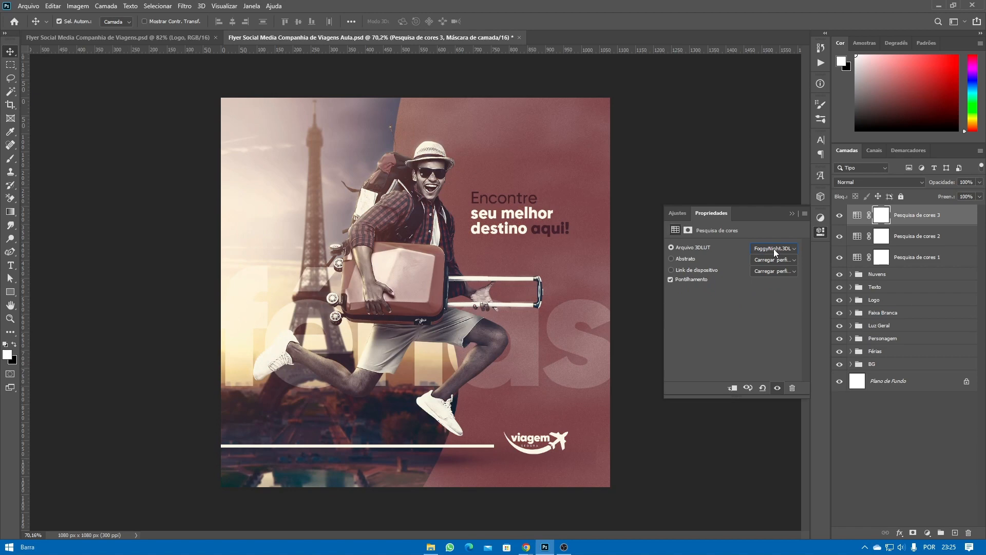
pyautogui.press('Down')
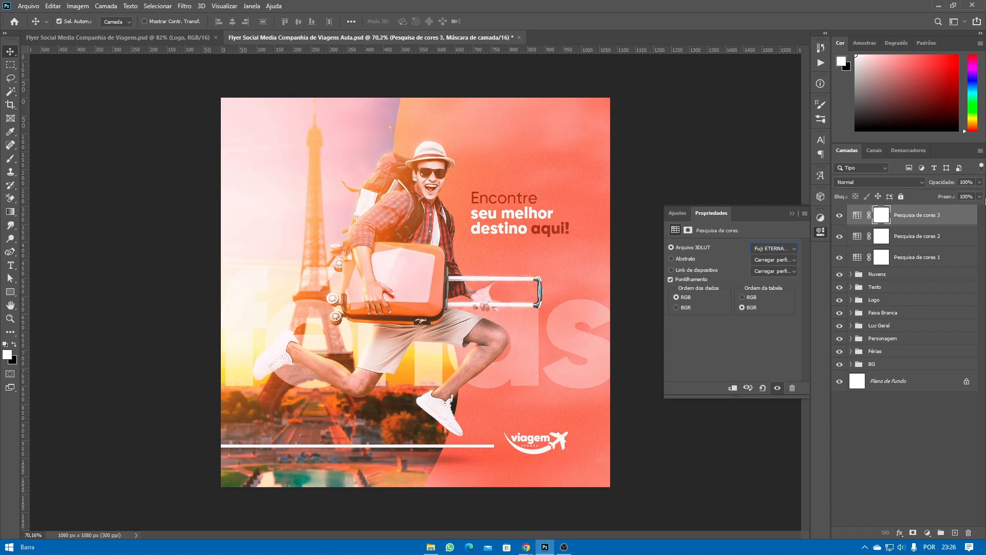
# - Reduce the third Color Lookup adjustment's fill to about 41% and compare the flyer with and without it
pyautogui.click(979, 197)
pyautogui.moveTo(950, 207); pyautogui.dragTo(948, 207)
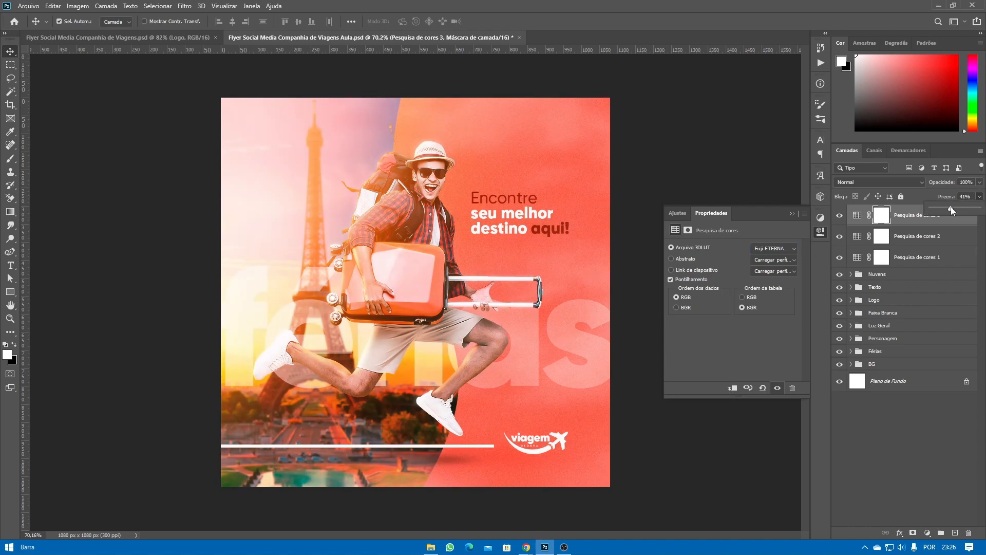
pyautogui.click(840, 215)
pyautogui.click(840, 217)
# - Group the three Color Lookup adjustments and name the group "FX"
pyautogui.click(904, 222)
pyautogui.keyDown('shift'); pyautogui.click(904, 257); pyautogui.keyUp('shift')
pyautogui.hotkey('ctrl', 'g')
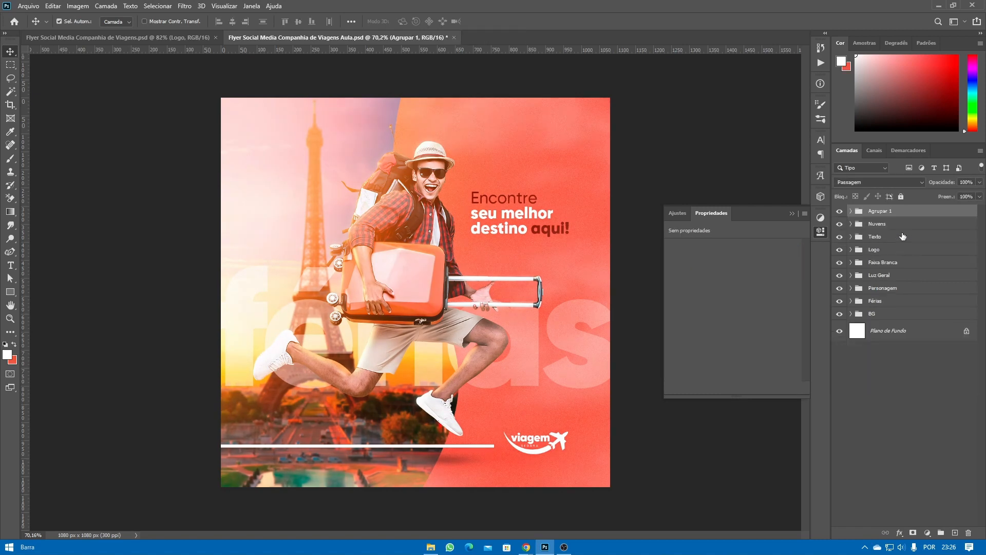
pyautogui.doubleClick(883, 212)
pyautogui.write('FX')
pyautogui.press('Return')
pyautogui.click(794, 213)
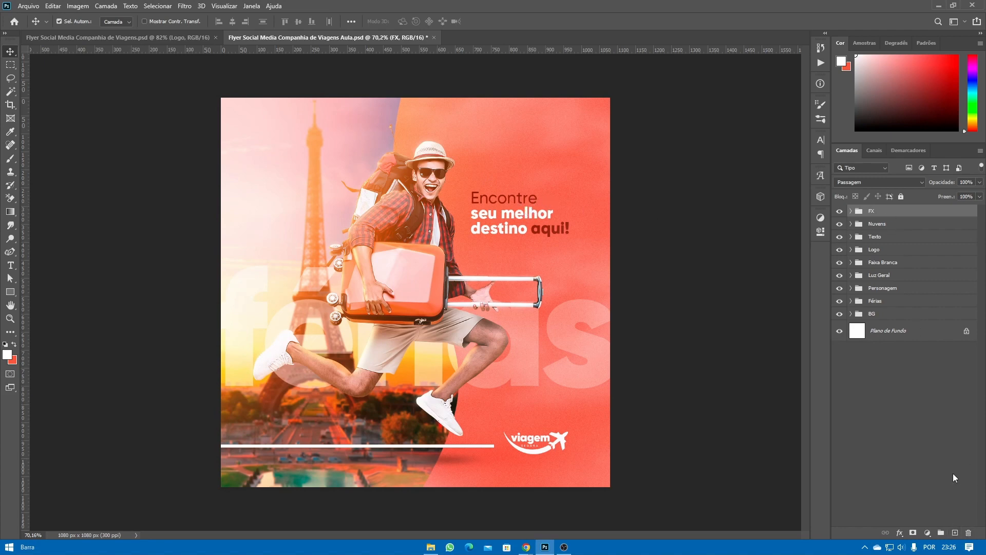
# - Stamp all visible layers into a new merged layer on top and convert it to a smart object
pyautogui.press('ctrl')
pyautogui.hotkey('ctrl', 'shift', 'alt', 'e')
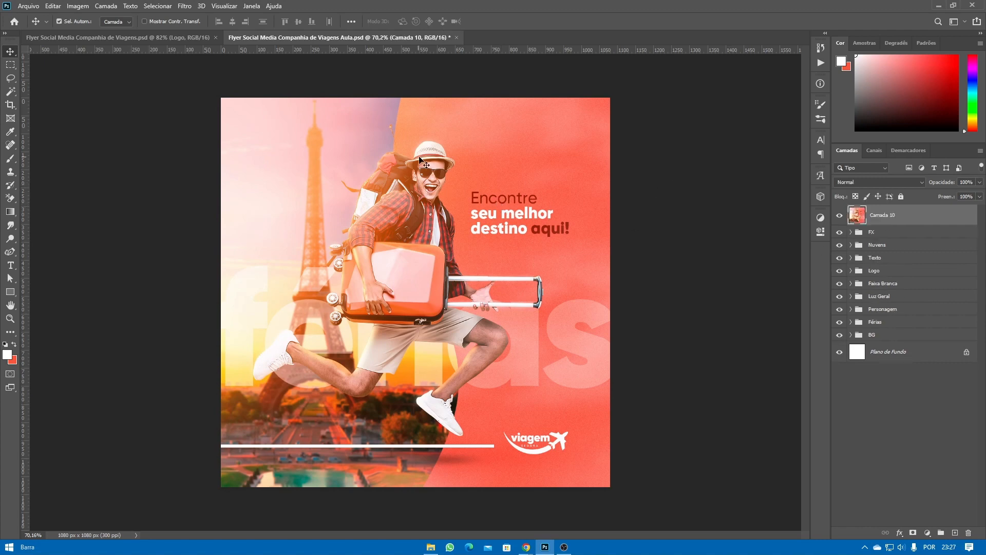
pyautogui.rightClick(877, 215)
pyautogui.click(770, 248)
# - Start the Camera Raw filter on the merged layer with Clarity +14, Dehaze +12, Vibrance +14 and Temperature +3
pyautogui.hotkey('ctrl', 'shift', 'a')
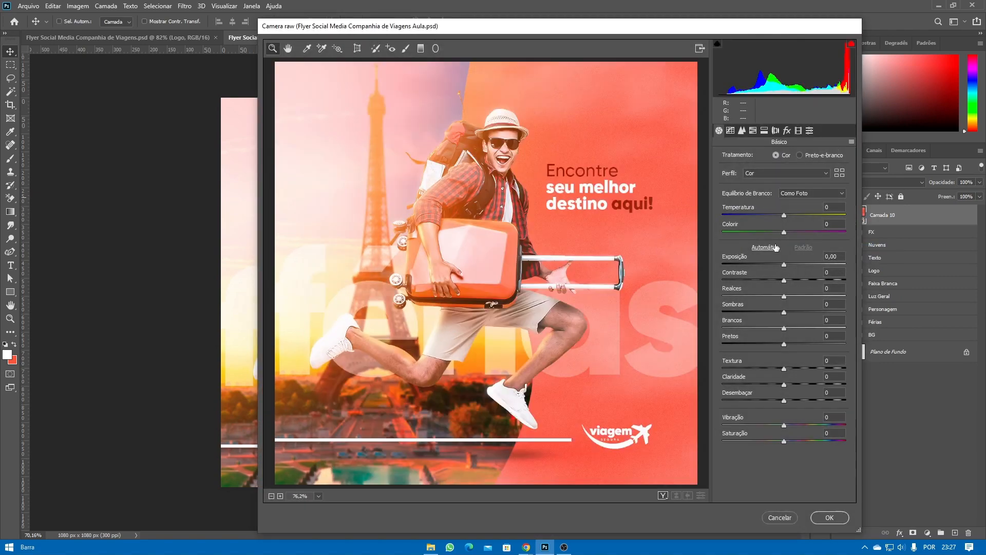
pyautogui.moveTo(784, 384); pyautogui.dragTo(795, 428)
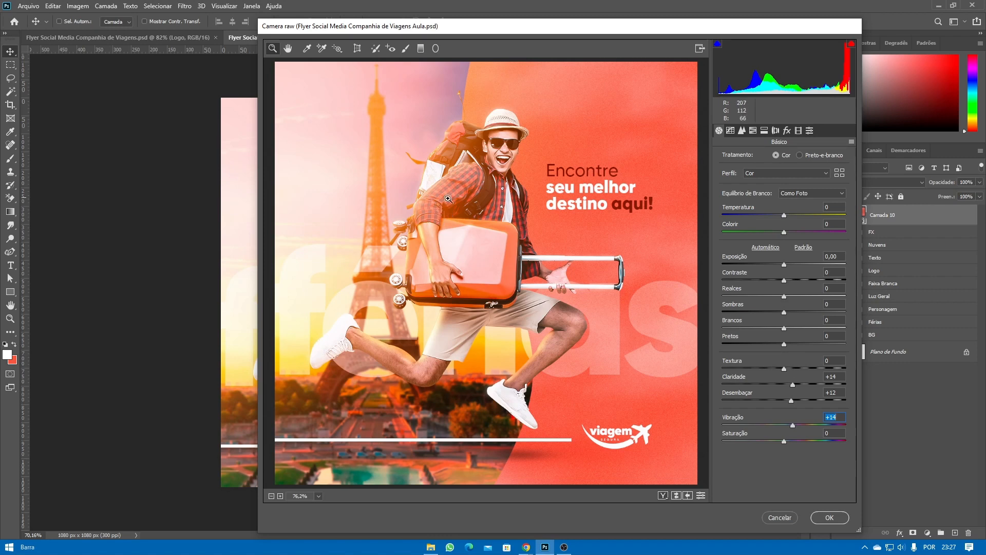
pyautogui.moveTo(784, 220); pyautogui.dragTo(789, 220)
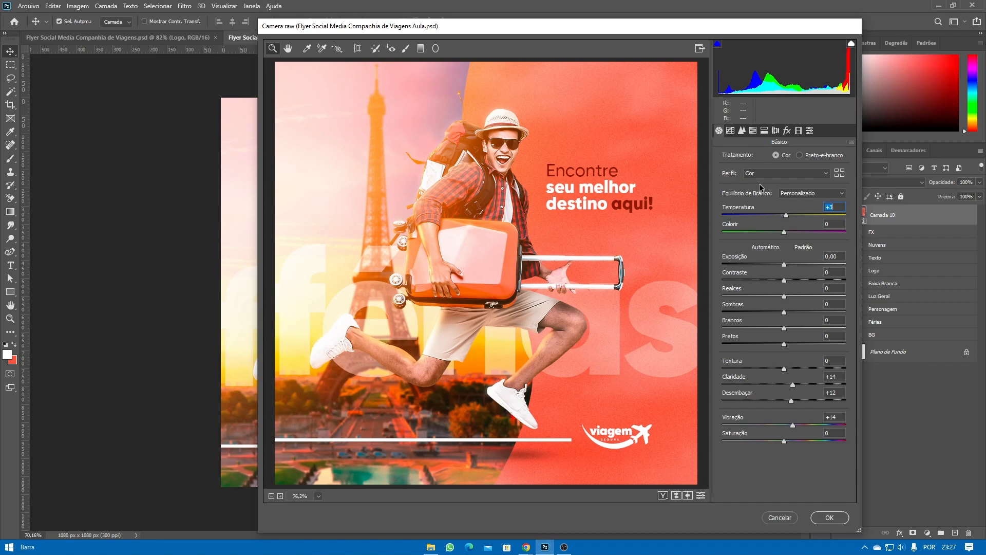
# - Add sharpening of about 22 and a grain amount of 8 in Camera Raw, and apply the filter
pyautogui.click(741, 131)
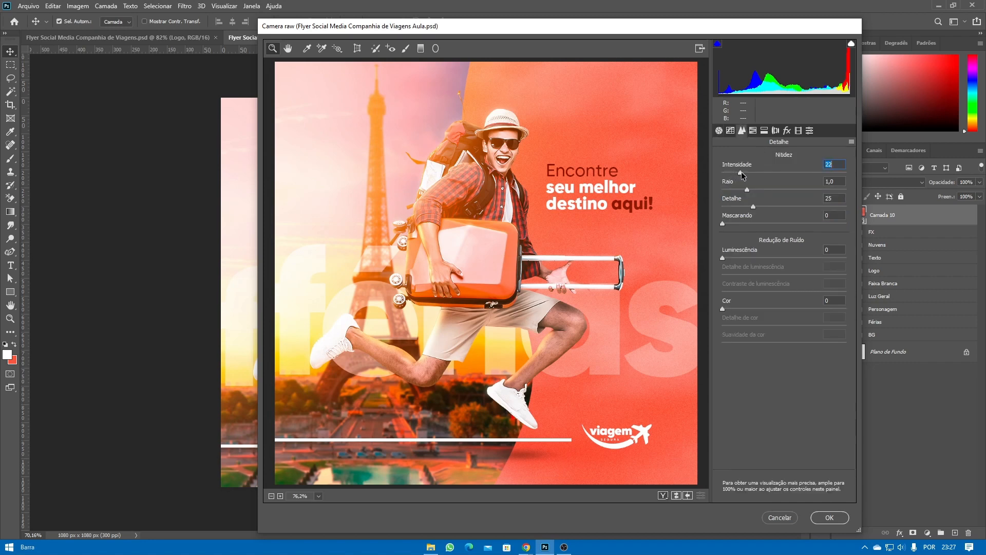
pyautogui.click(739, 173)
pyautogui.click(786, 131)
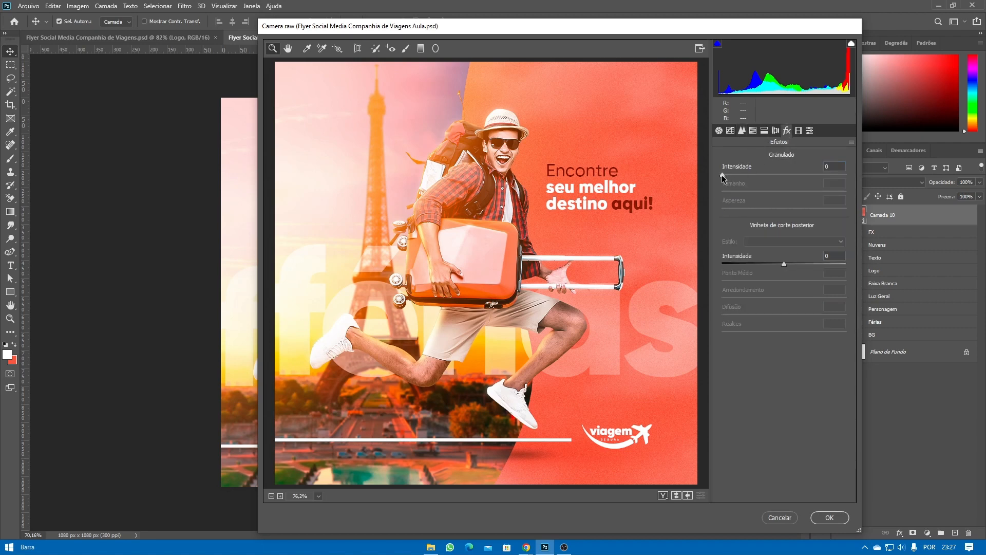
pyautogui.moveTo(723, 175); pyautogui.dragTo(732, 178)
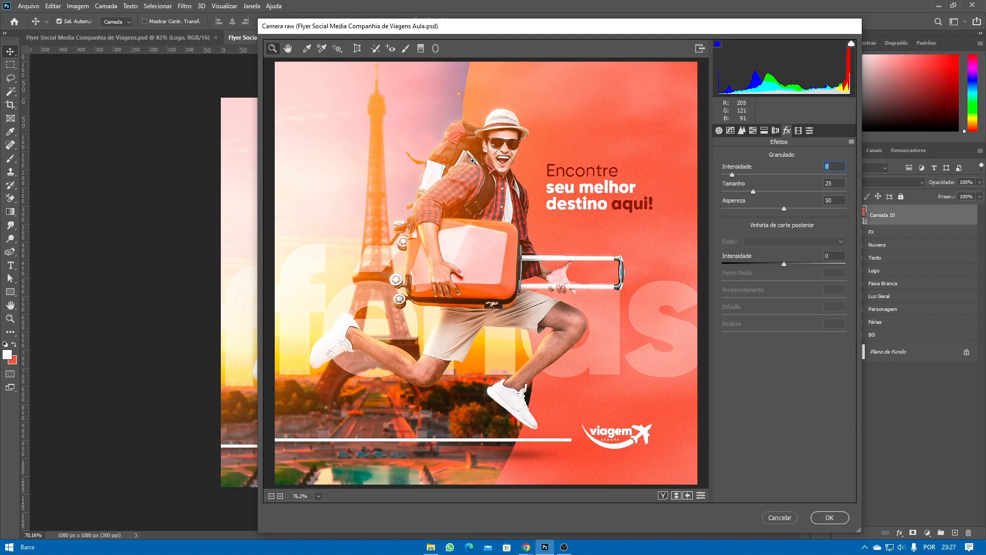
pyautogui.click(830, 517)
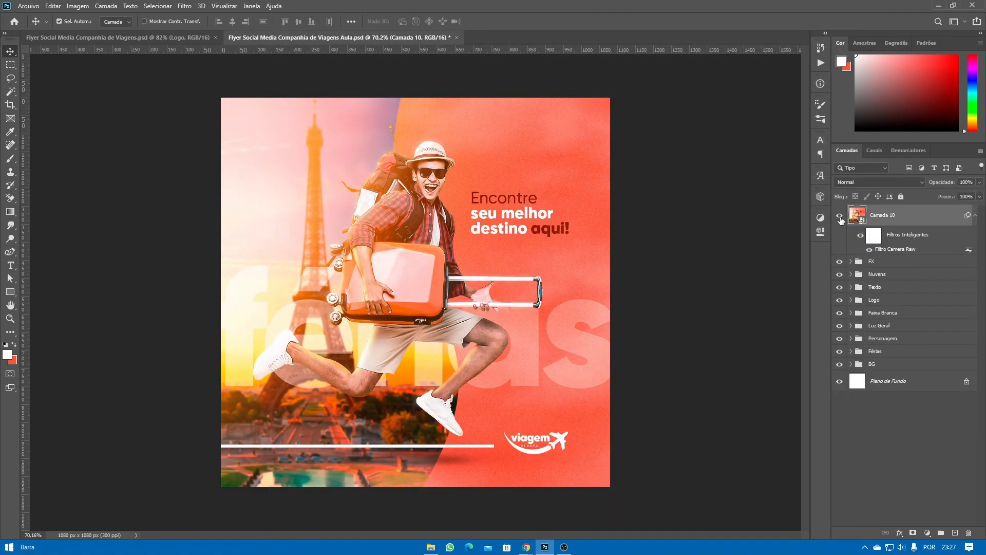
# - Save the flyer document and look over the finished design
pyautogui.hotkey('ctrl', 's')
pyautogui.scroll(-1, 465, 305)
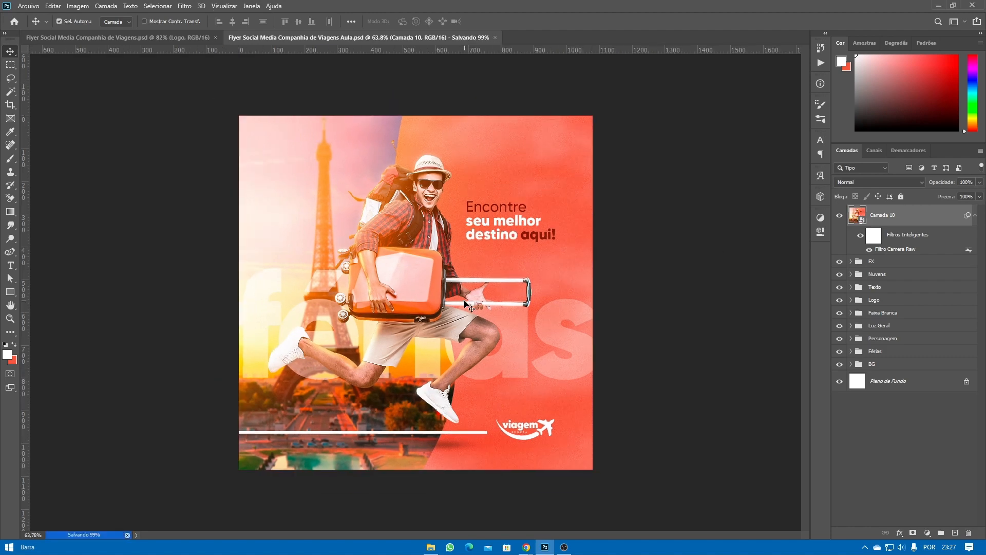
pyautogui.scroll(2, 465, 304)
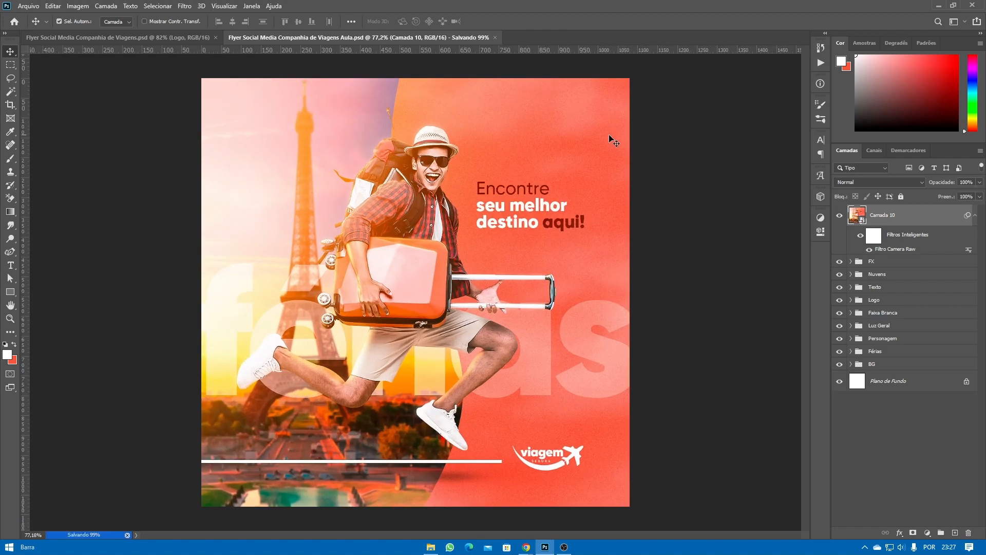